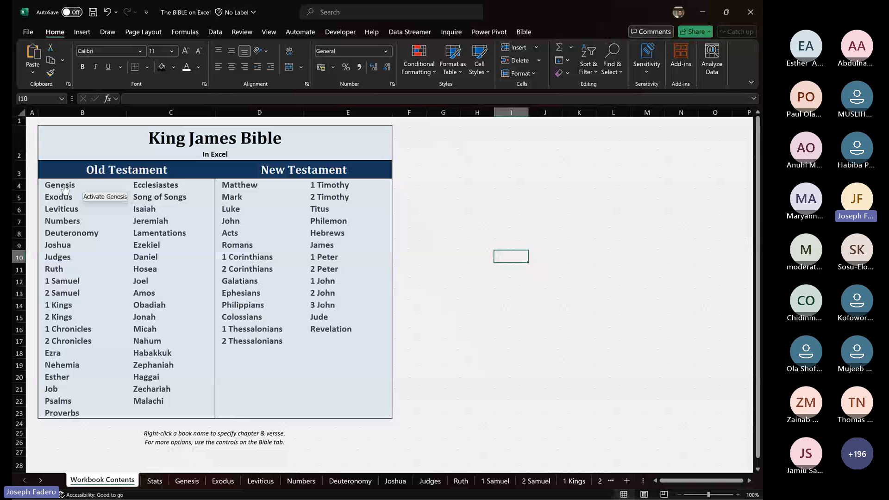
Open the Genesis sheet from the book list, view its verses and return to the Workbook Contents sheet.
left_click(68, 187)
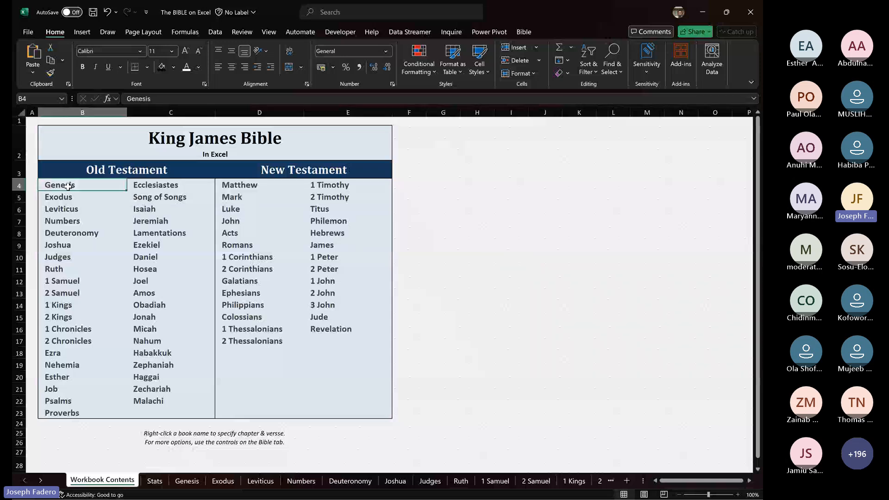
left_click(68, 186)
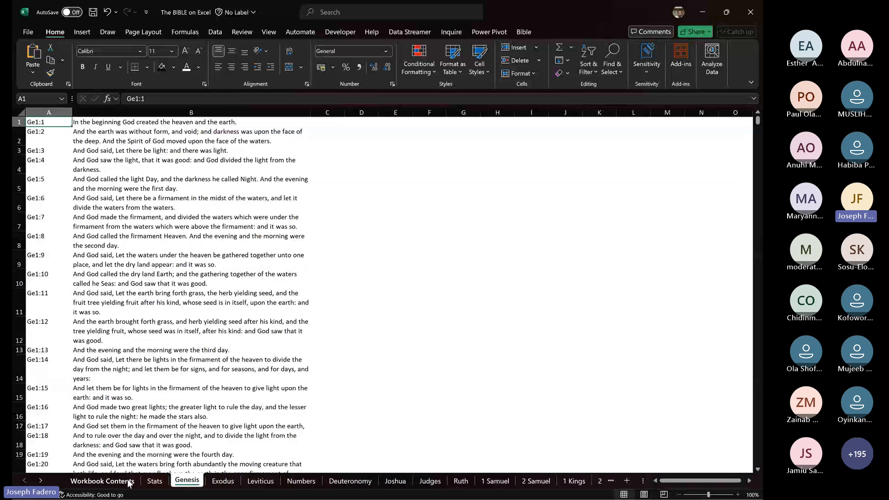
left_click(102, 481)
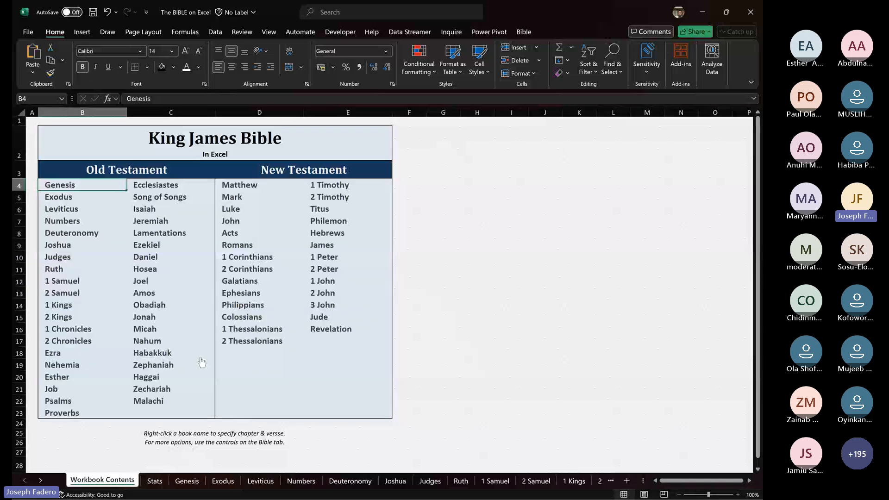
On the Stats sheet, set the search word in K2 to Testimony.
left_click(155, 481)
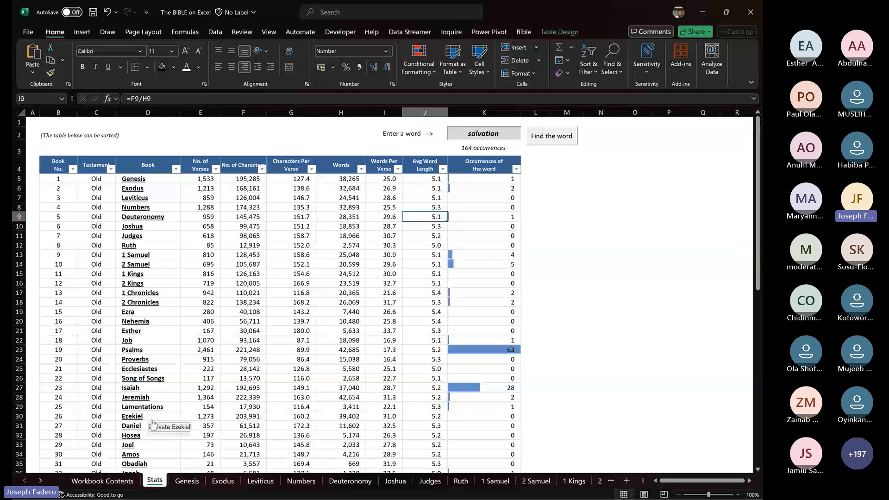
left_click(470, 135)
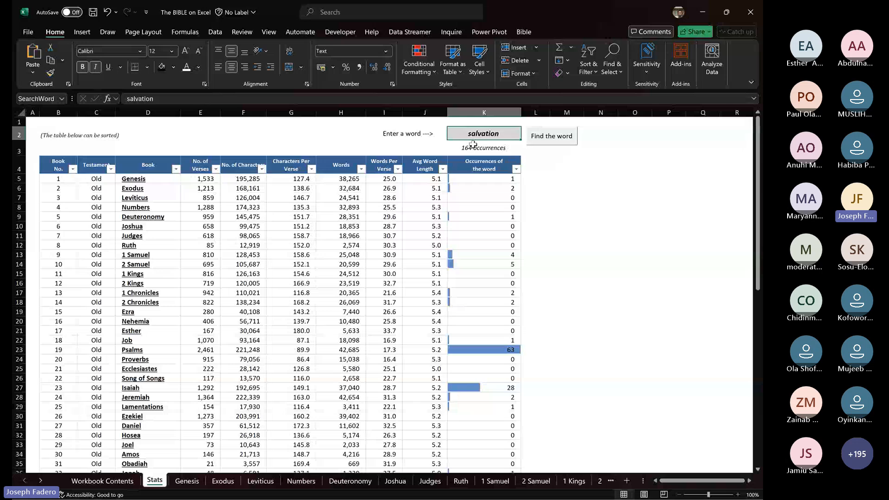
type("Test")
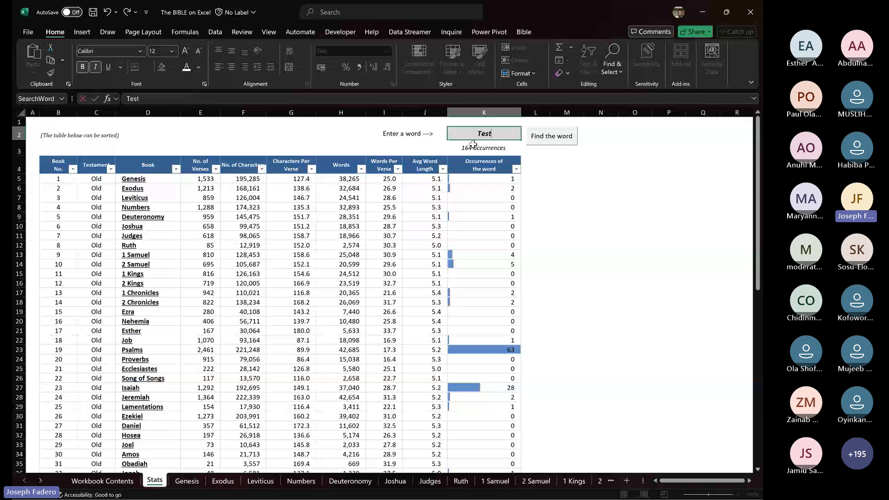
type("imony")
key("Return")
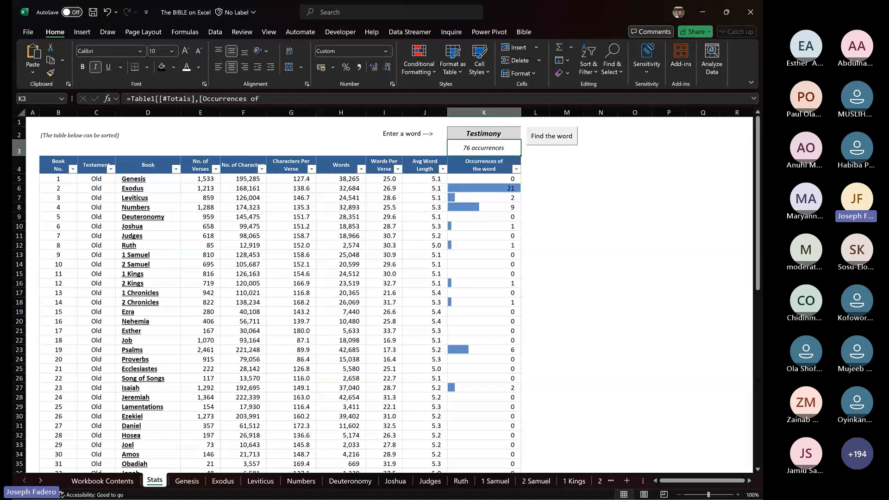
Review the word occurrences for all books, and examine the character, characters-per-verse and words columns.
left_click_drag(757, 204, 757, 333)
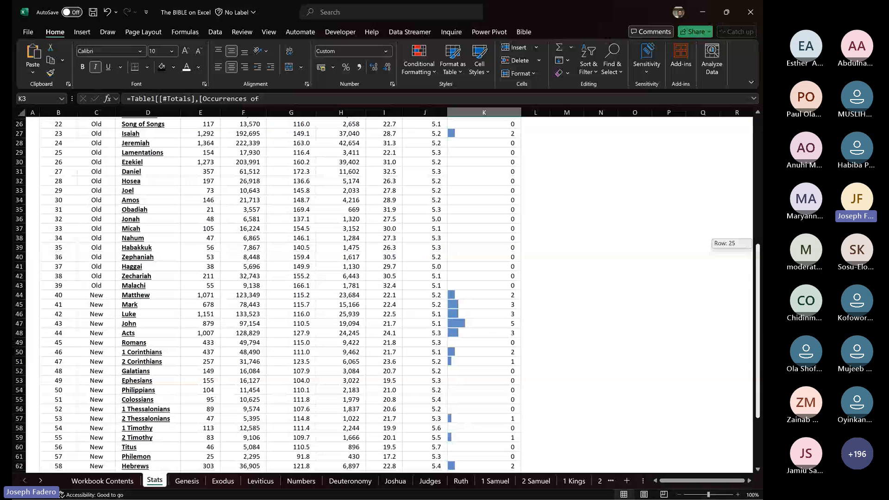
left_click_drag(757, 333, 758, 204)
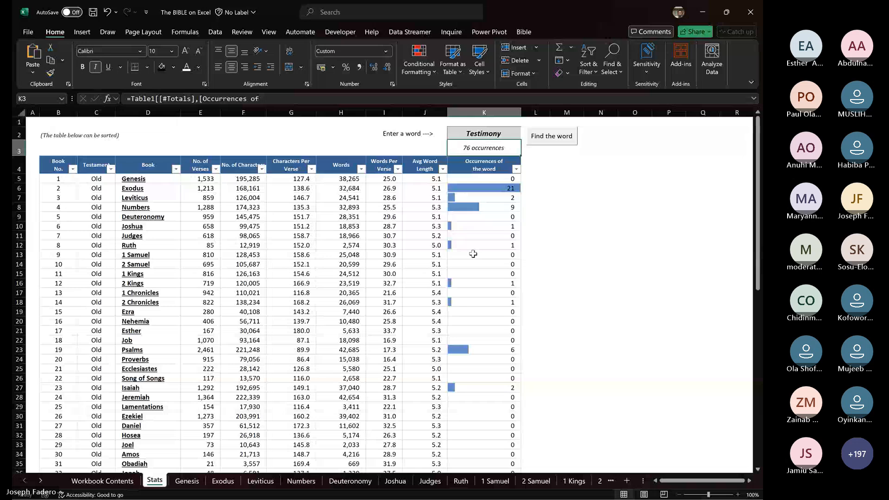
left_click(250, 180)
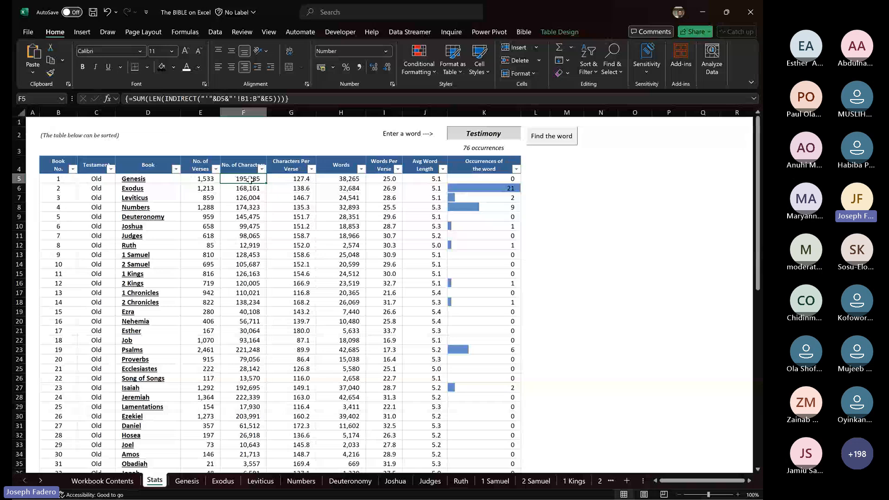
left_click(296, 158)
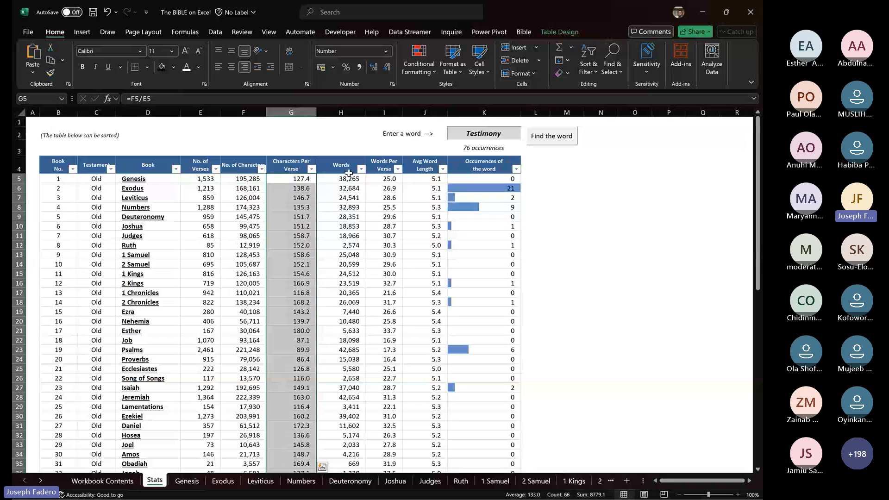
left_click(348, 172)
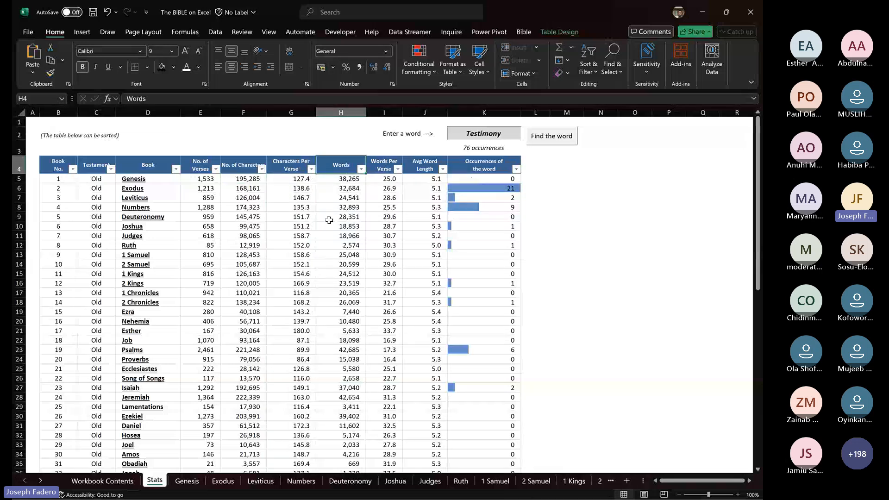
Look through the Workbook Contents and Exodus sheets and return to the Stats sheet.
left_click(102, 480)
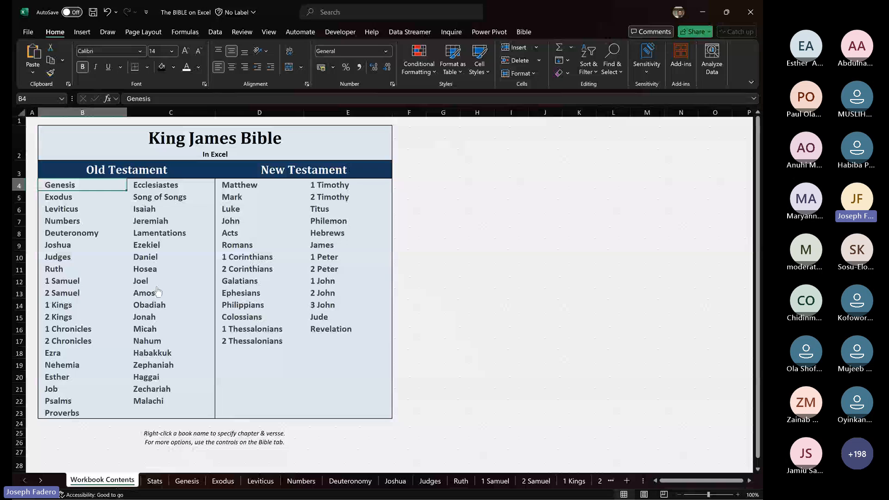
left_click(223, 481)
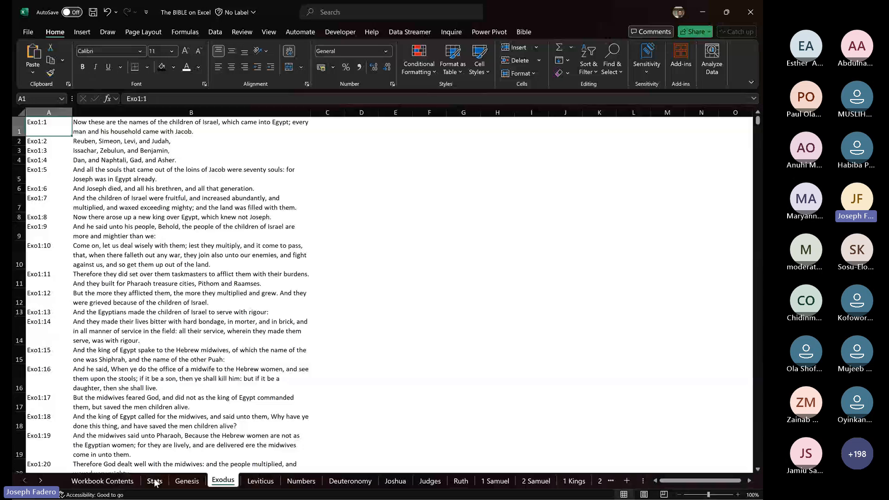
left_click(154, 481)
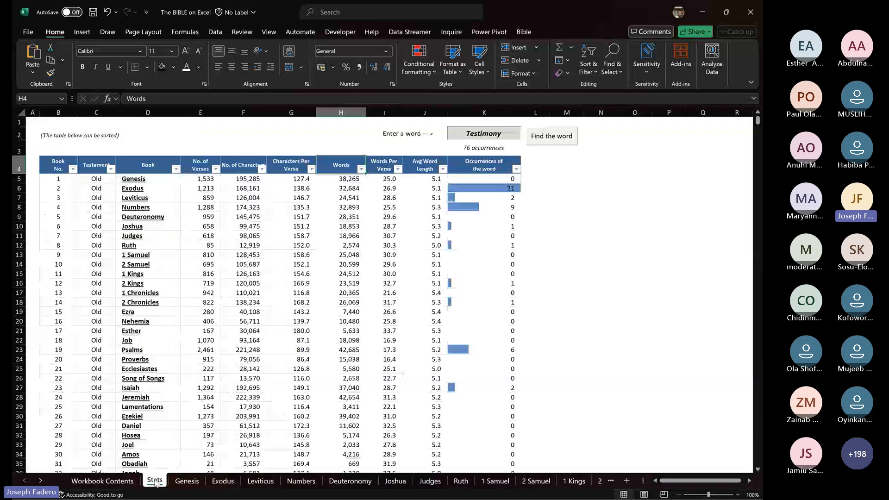
left_click(470, 131)
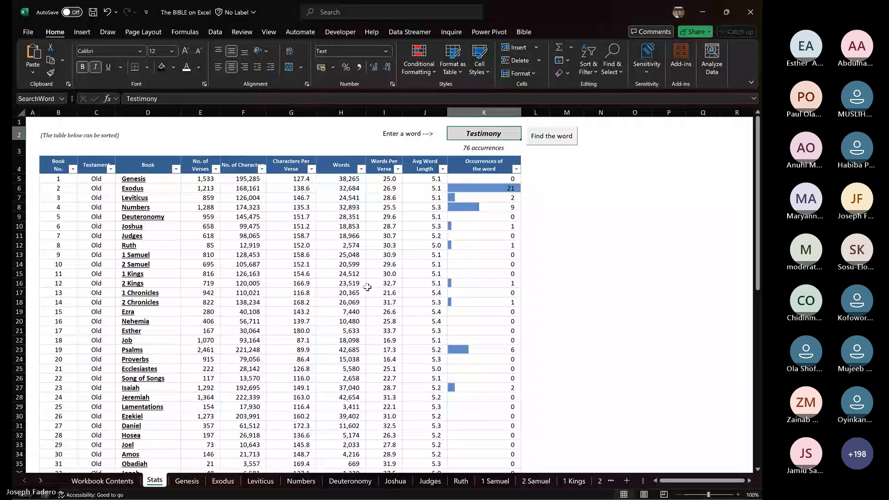
mouse_move(758, 287)
left_mouse_down()
mouse_move(761, 346)
mouse_move(761, 298)
left_mouse_up()
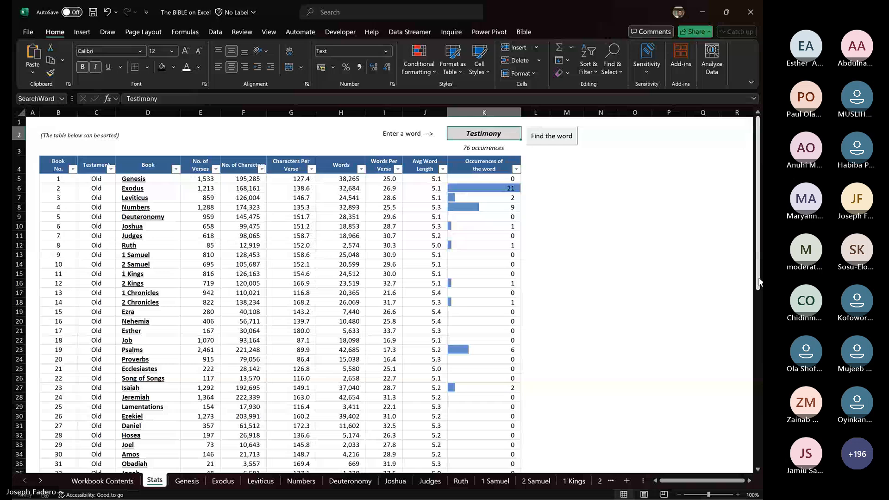
mouse_move(759, 282)
left_mouse_down()
mouse_move(759, 290)
mouse_move(759, 282)
left_mouse_up()
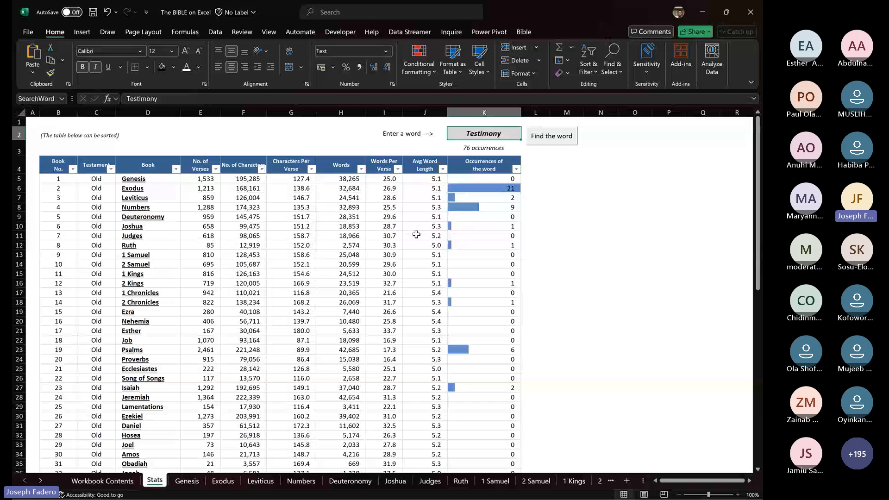
left_click(416, 235)
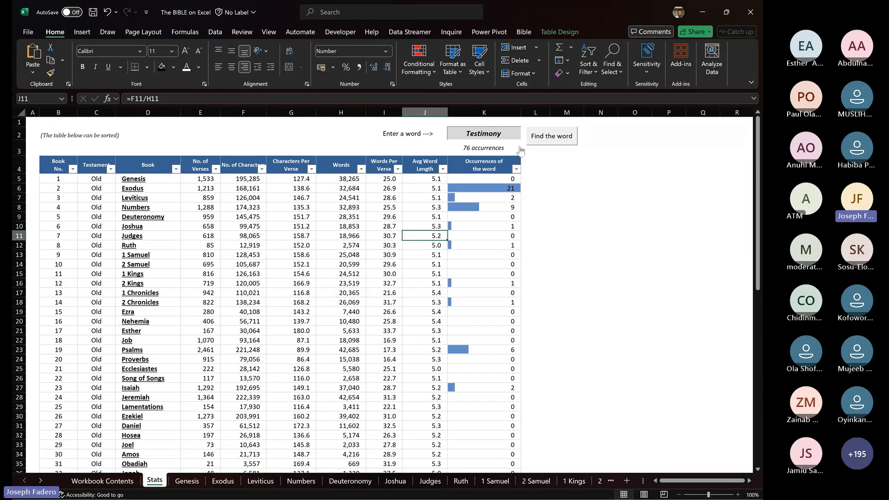
left_click(500, 138)
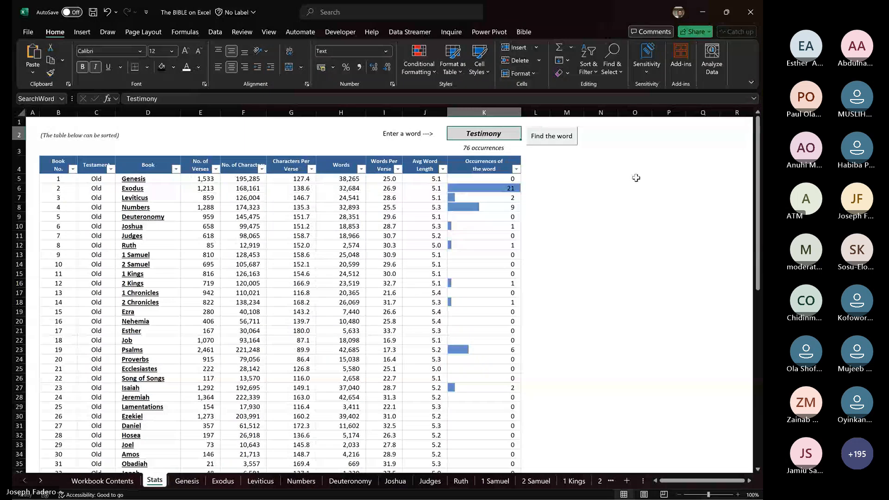
Examine the full occurrence-count formula for Genesis in K5 in an expanded formula bar.
left_click(486, 181)
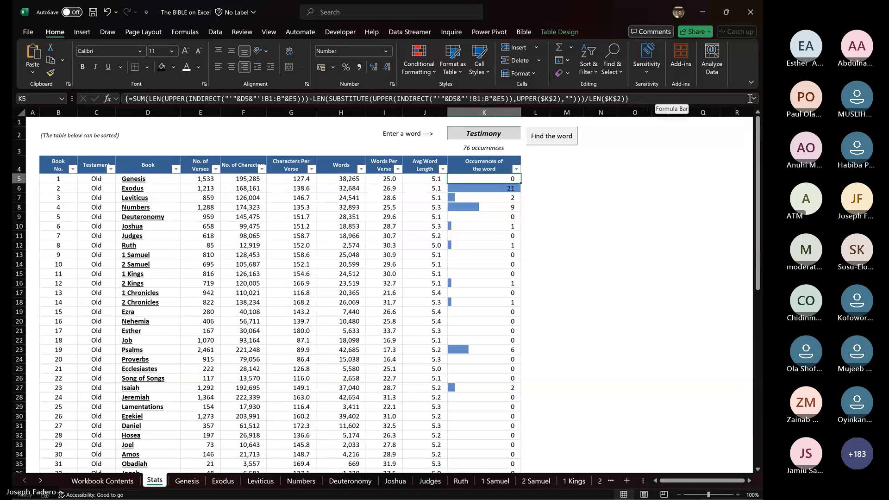
left_click(752, 99)
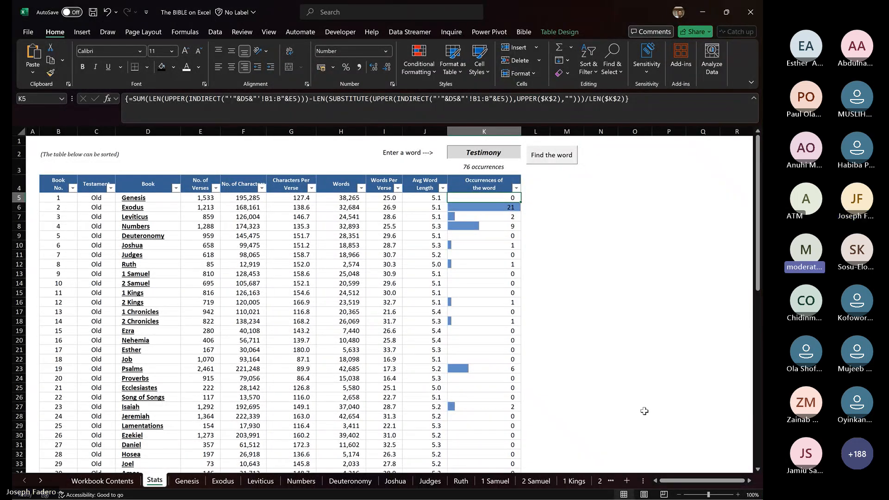
key("super")
left_click(674, 488)
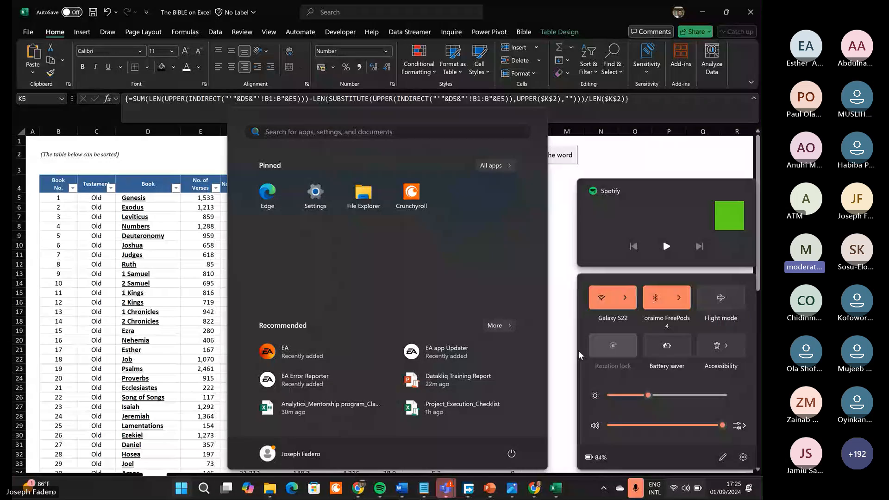
left_click(560, 310)
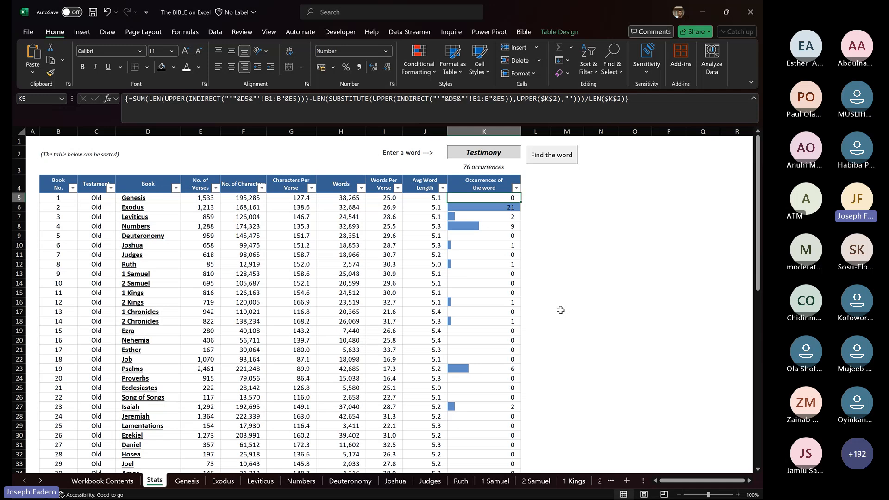
left_click(560, 310)
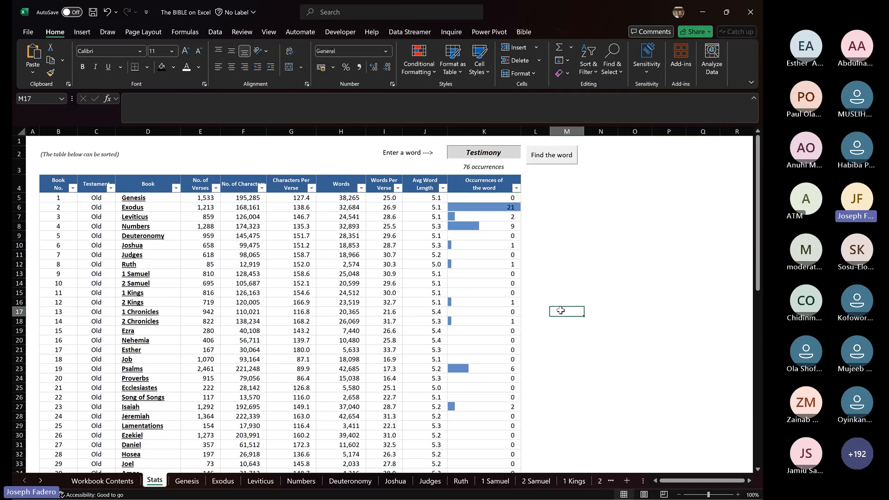
mouse_move(758, 231)
left_mouse_down()
mouse_move(760, 279)
mouse_move(762, 230)
left_mouse_up()
left_click(555, 200)
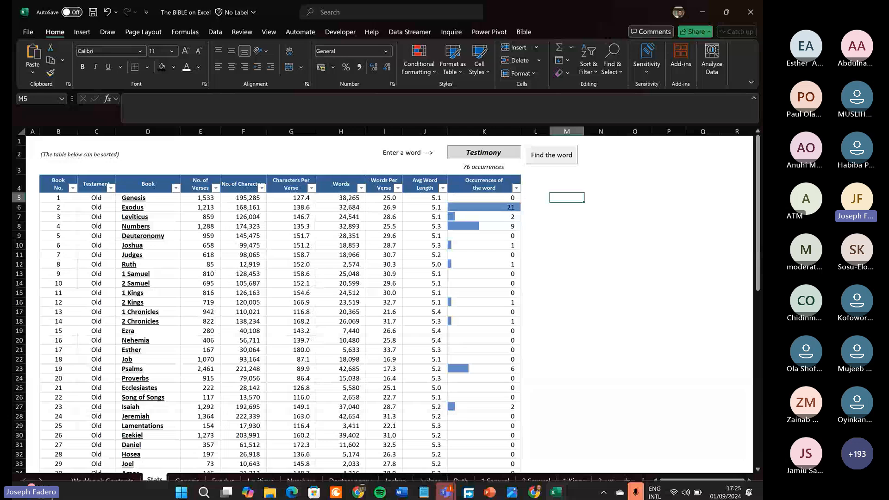
left_click(389, 235)
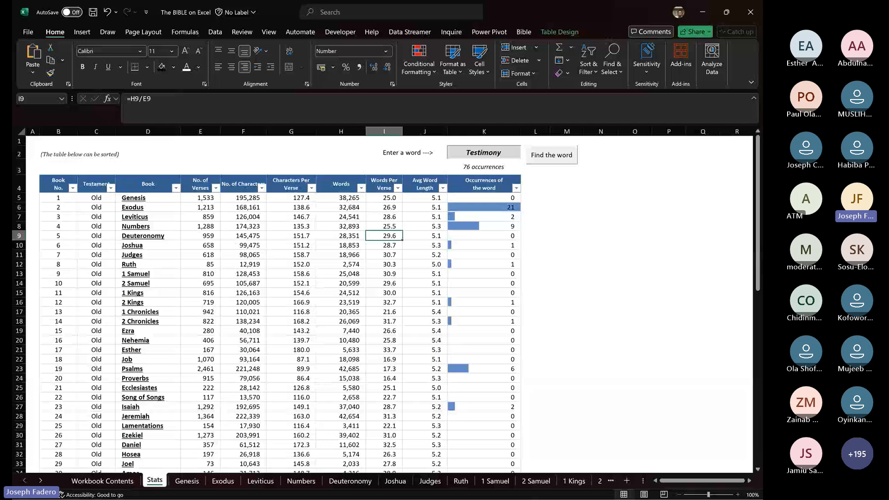
Switch to the Analytics_Mentorship program_Class_File workbook and select cell C4 on the Intro sheet.
key("alt+Tab")
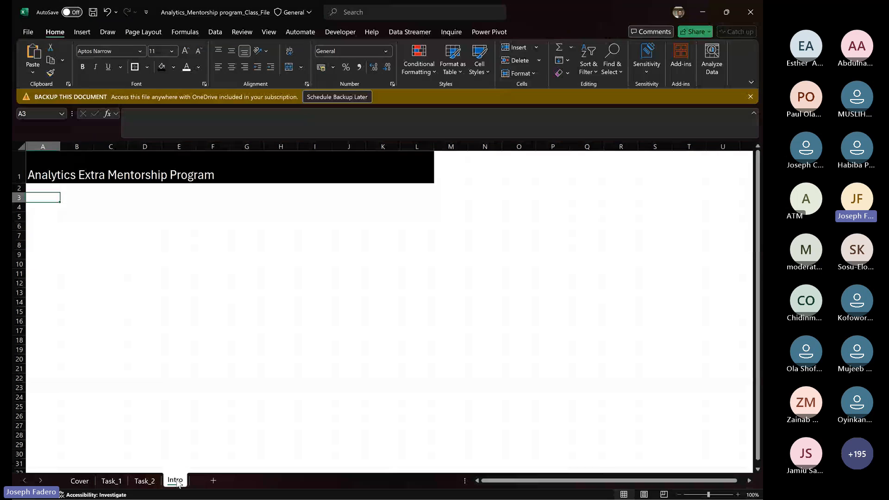
key("Down")
key("Right")
key("Right")
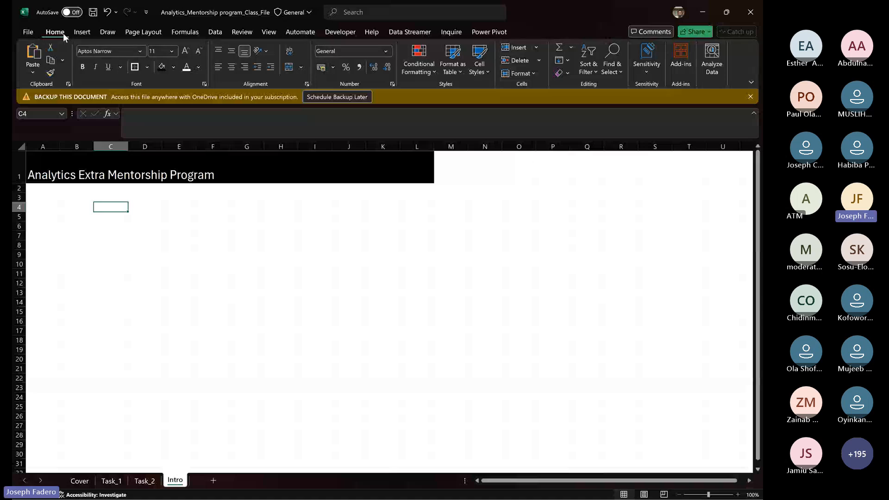
Examine the Excel version and update channel in the account's product information, and return to the Intro sheet.
key("ctrl")
key("ctrl")
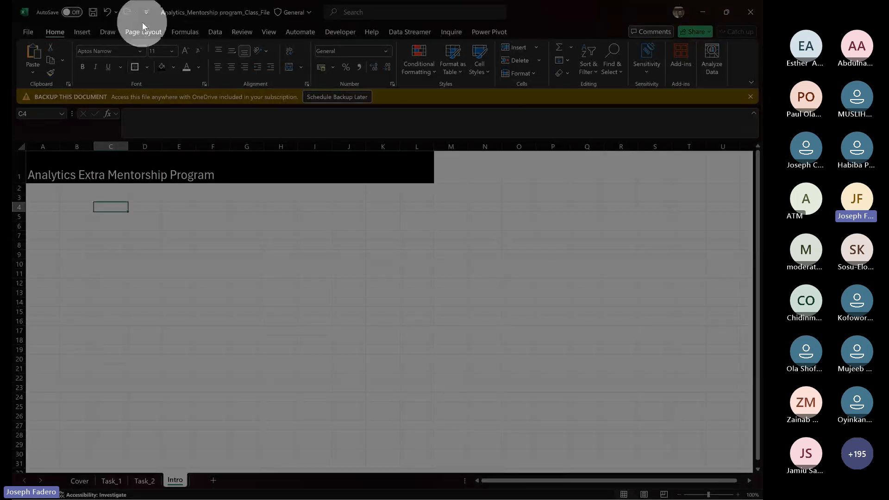
left_click(26, 31)
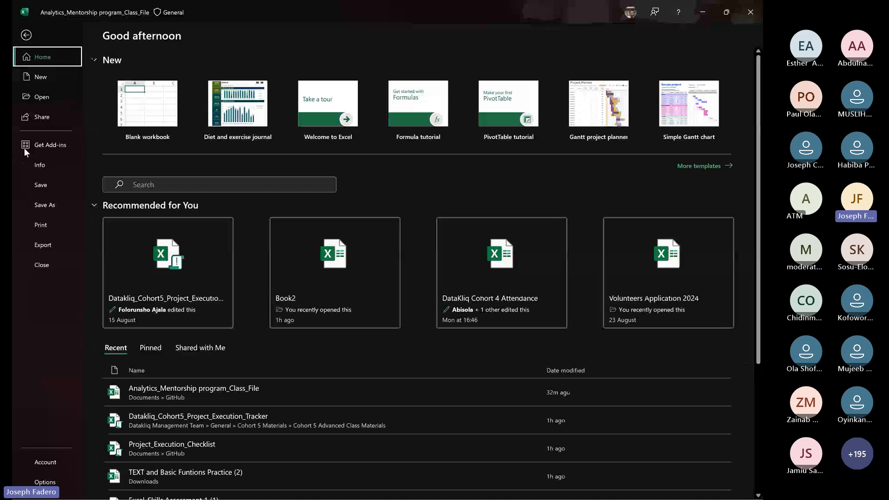
left_click(47, 460)
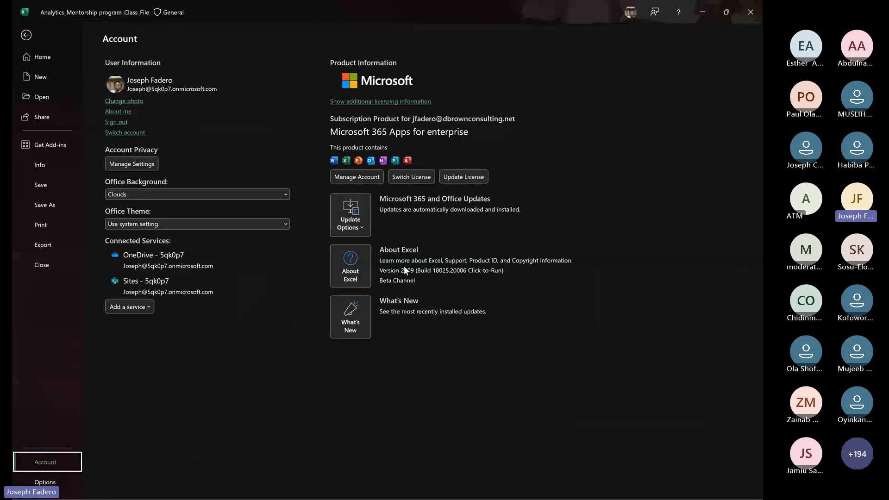
key("ctrl")
key("ctrl")
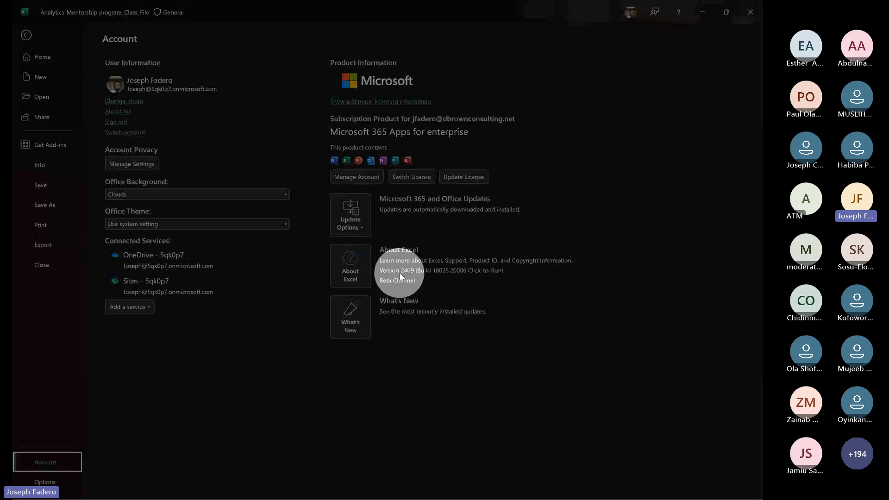
left_click(28, 50)
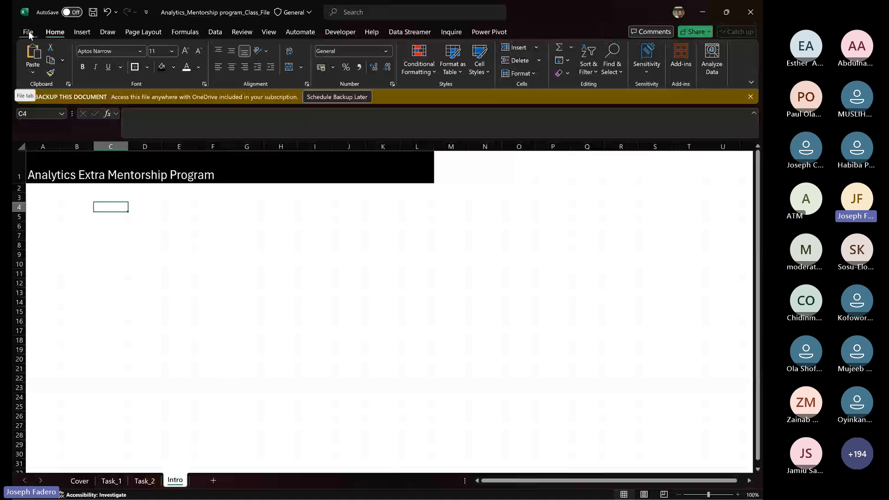
left_click(28, 32)
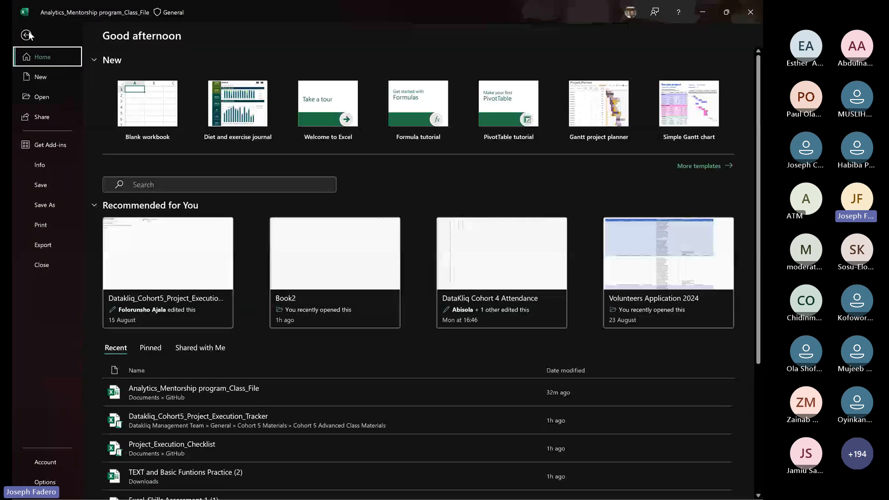
left_click(27, 36)
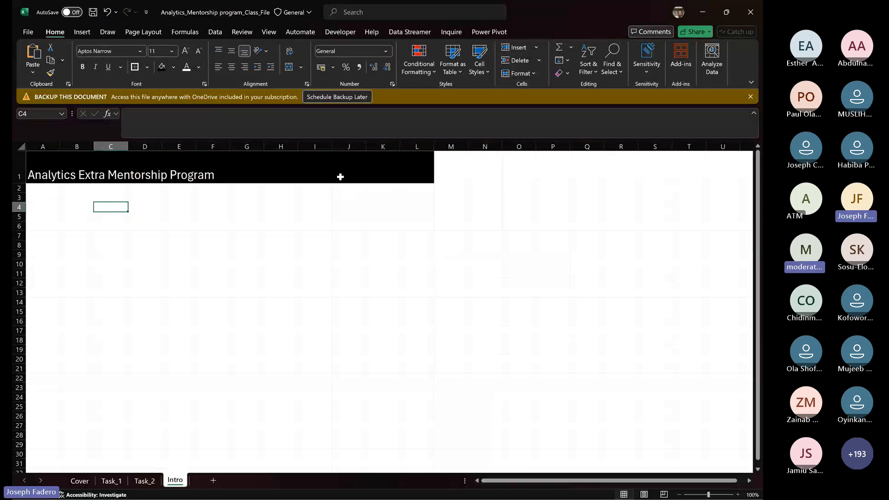
left_click(439, 15)
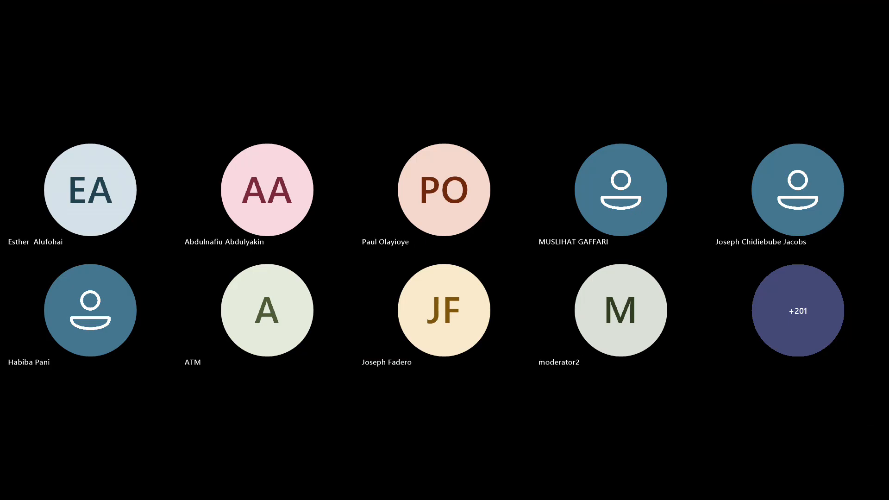
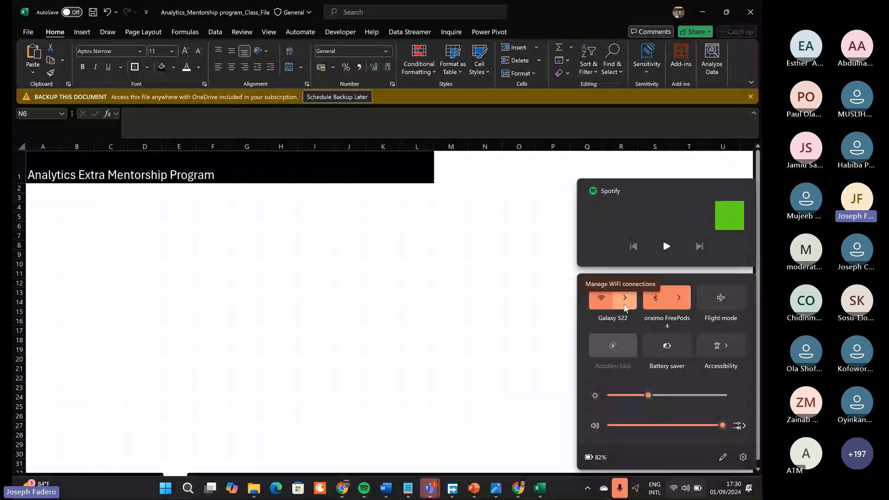
Check the available Wi-Fi networks in the system's quick settings and return to the Intro sheet.
left_click(624, 299)
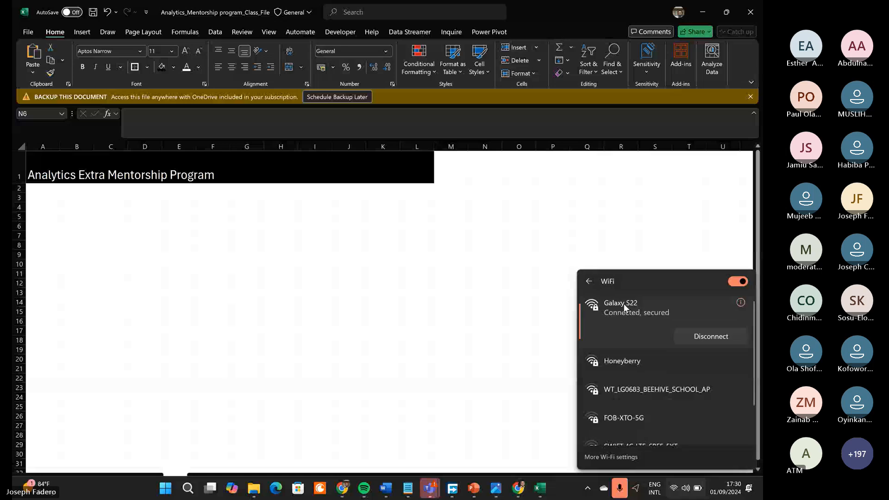
mouse_move(753, 345)
left_mouse_down()
mouse_move(752, 404)
mouse_move(755, 332)
left_mouse_up()
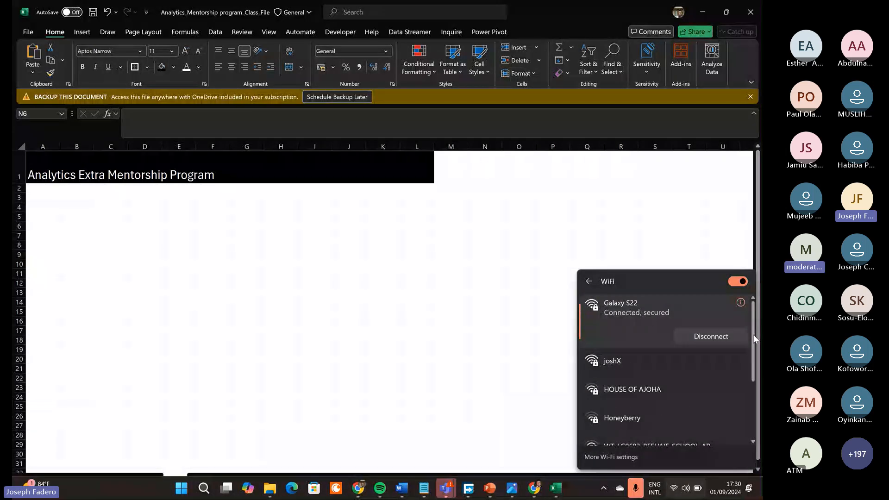
left_click(518, 319)
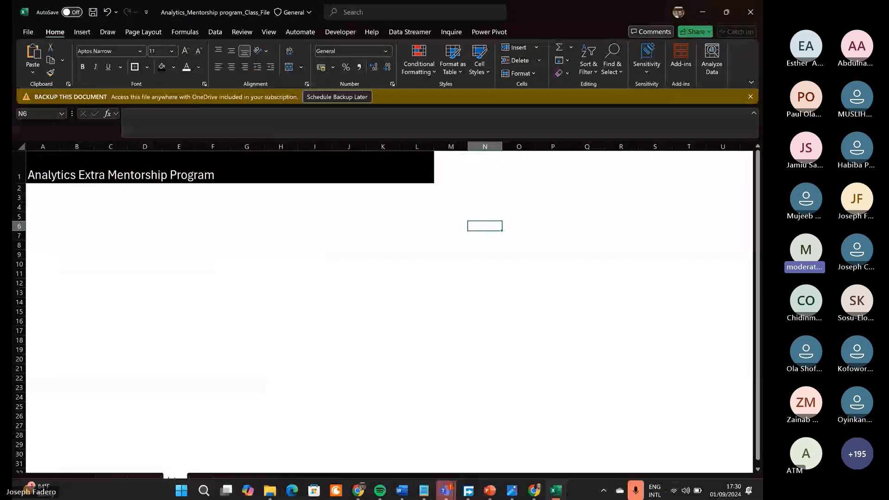
mouse_move(452, 479)
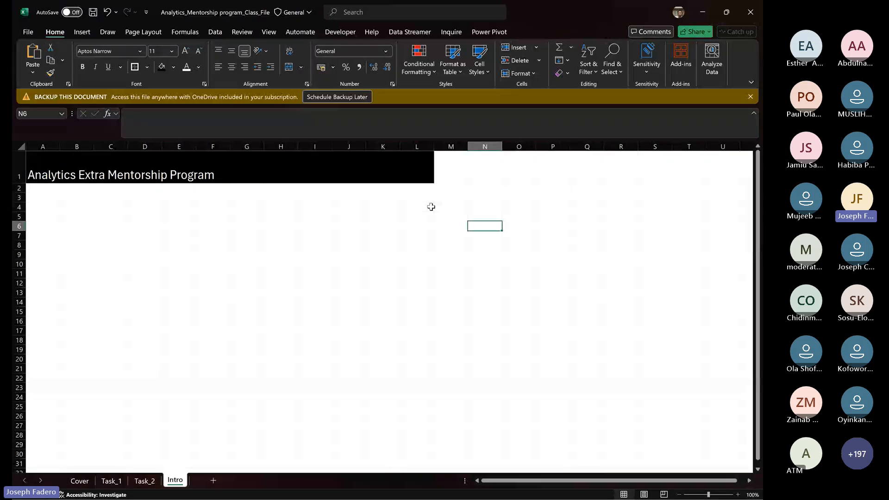
Select cell B6 on the Intro sheet and add a new blank worksheet after it.
key("Home")
key("Right")
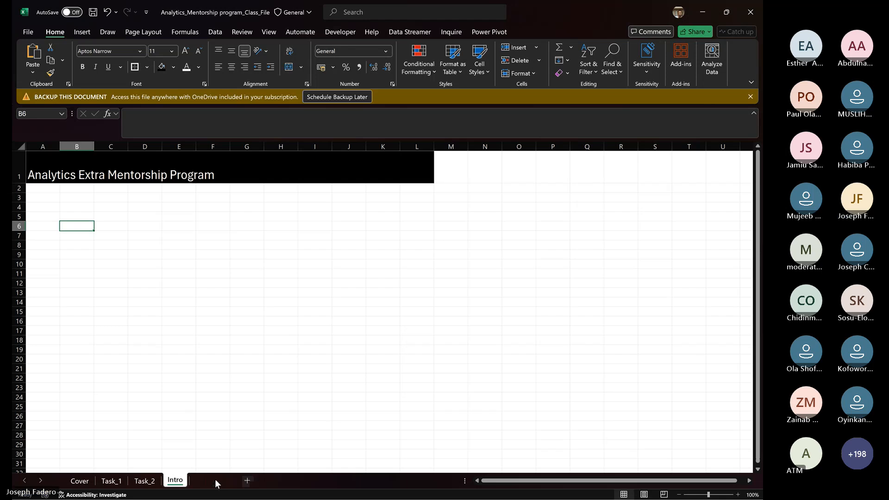
left_click(214, 481)
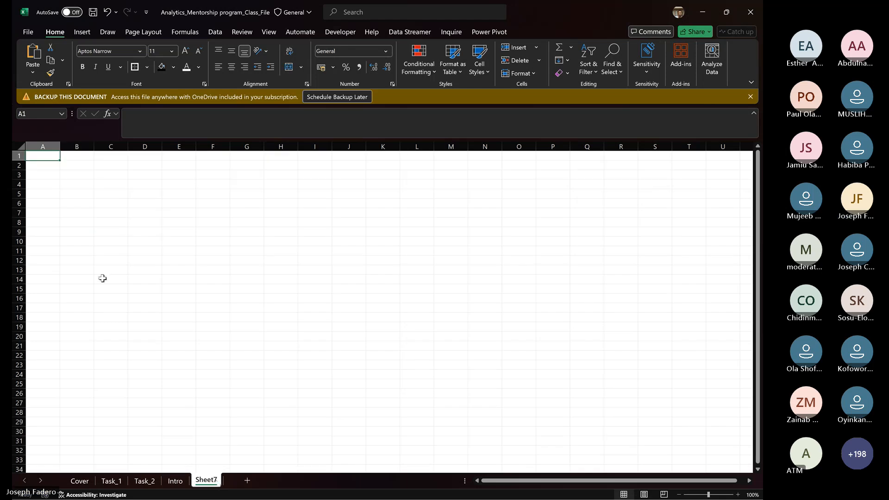
Highlight whole columns A to F one after another on the new sheet.
left_click(48, 146)
left_click(78, 146)
left_click(117, 146)
left_click(146, 146)
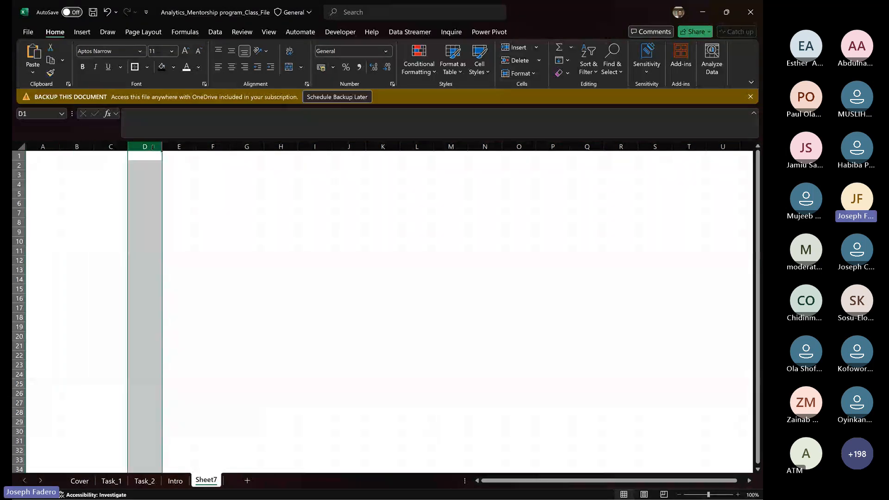
left_click(180, 146)
left_click(215, 147)
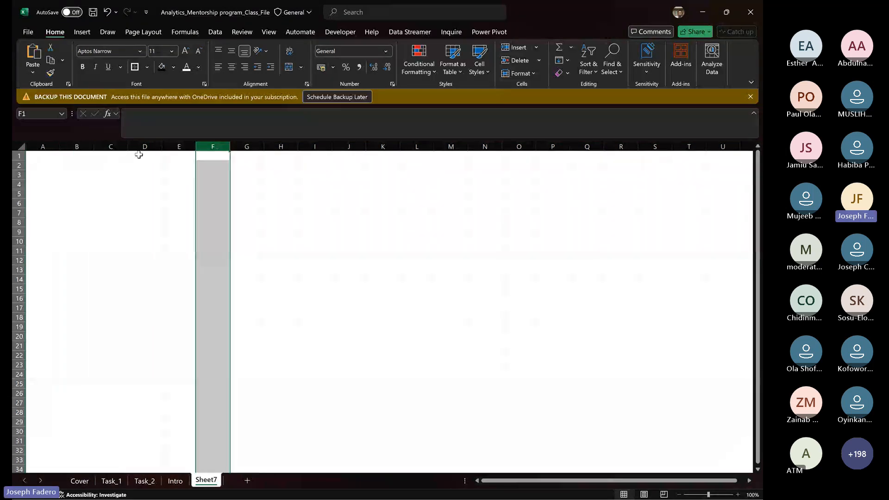
Highlight column A, extend the selection across columns A to J, and return to cell A1.
left_click(41, 144)
key("Right")
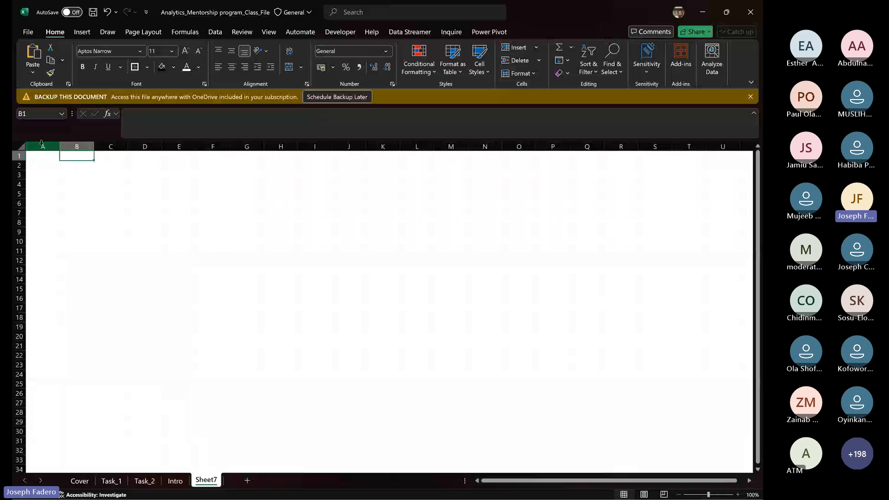
left_click(41, 144)
left_click_drag(41, 145, 367, 146)
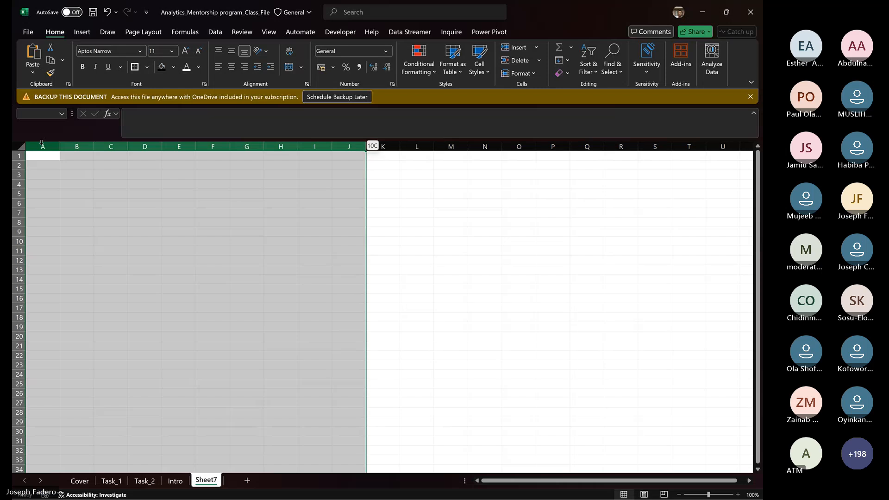
key("Right")
key("Left")
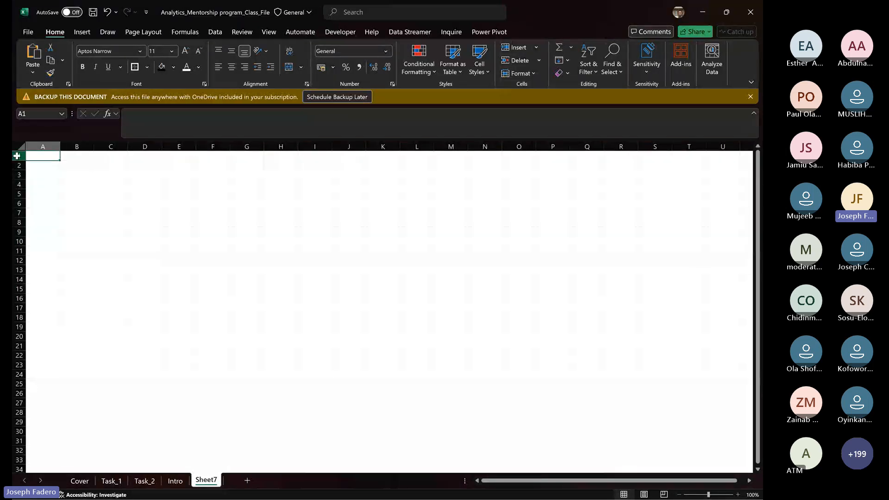
Highlight rows 1 to 13 together and return to cell A1.
left_click_drag(18, 155, 18, 272)
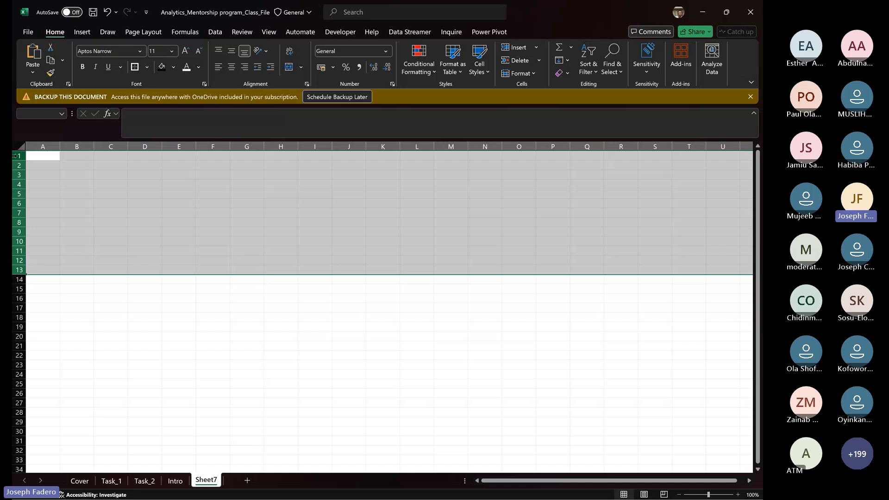
key("Right")
key("Left")
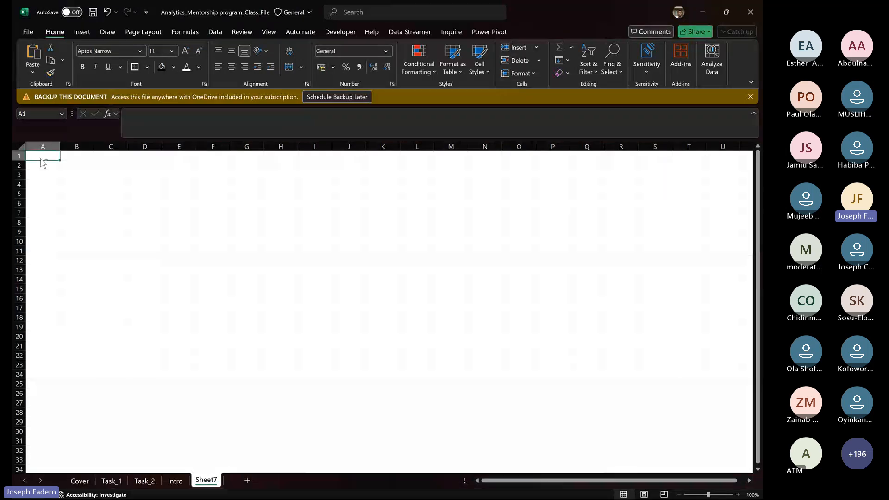
Examine the sheet's last column and last row, highlighting the entire last row, and return to cell A1.
key("ctrl+Right")
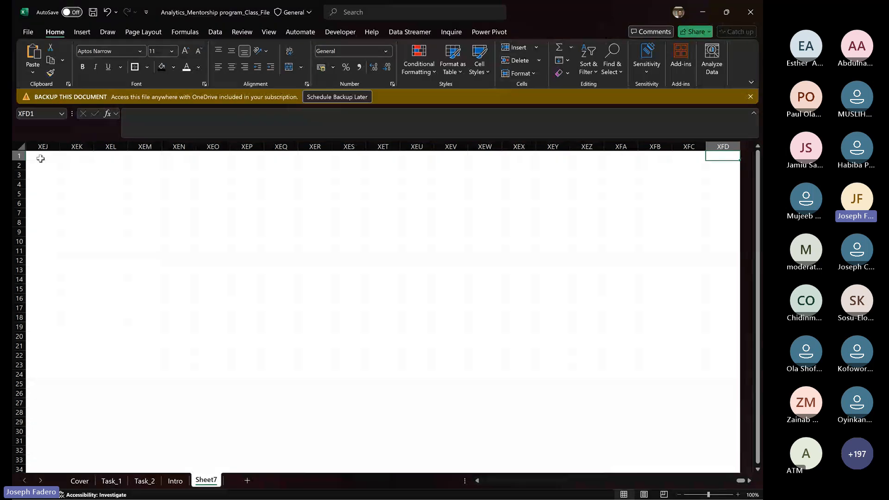
key("ctrl+Left")
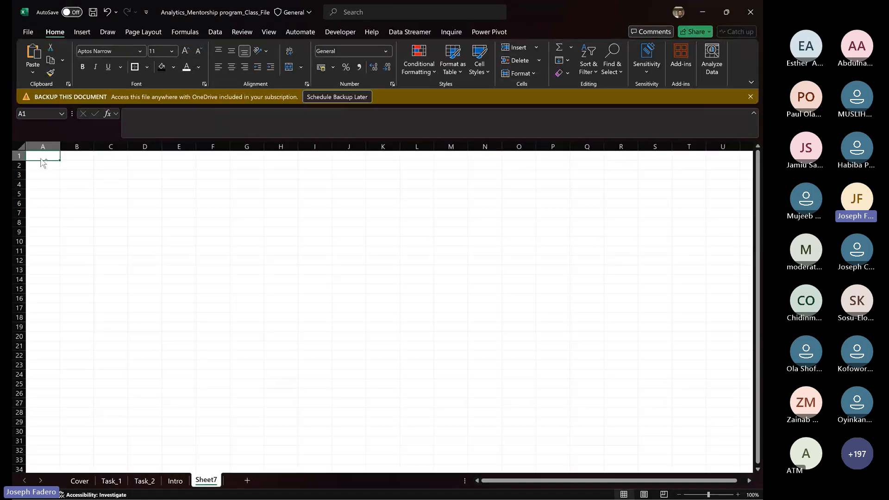
key("ctrl+Down")
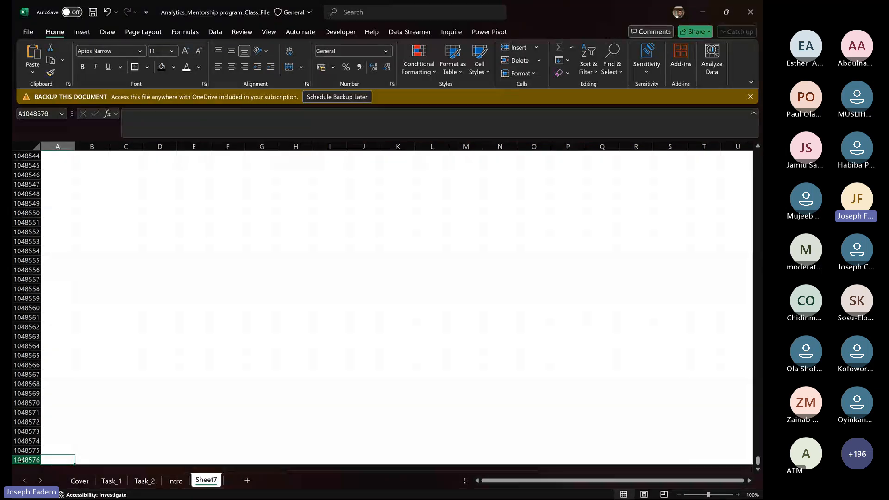
left_click(19, 459)
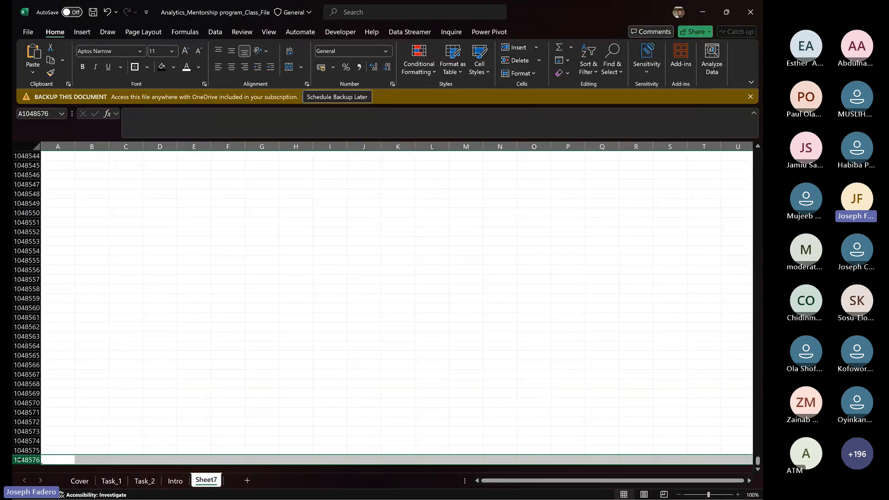
left_click(51, 460)
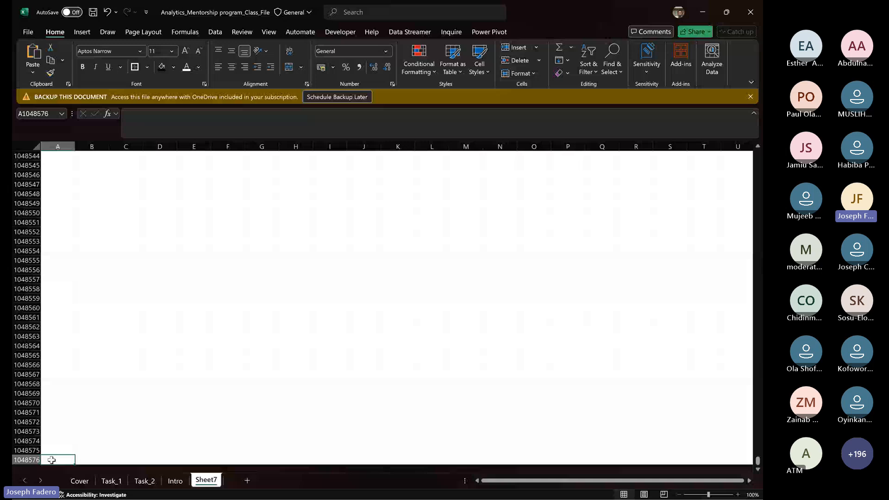
key("ctrl+Up")
Jump between A1, the far end of row 1 and the far end of column A again, finishing at A1.
key("ctrl+Right")
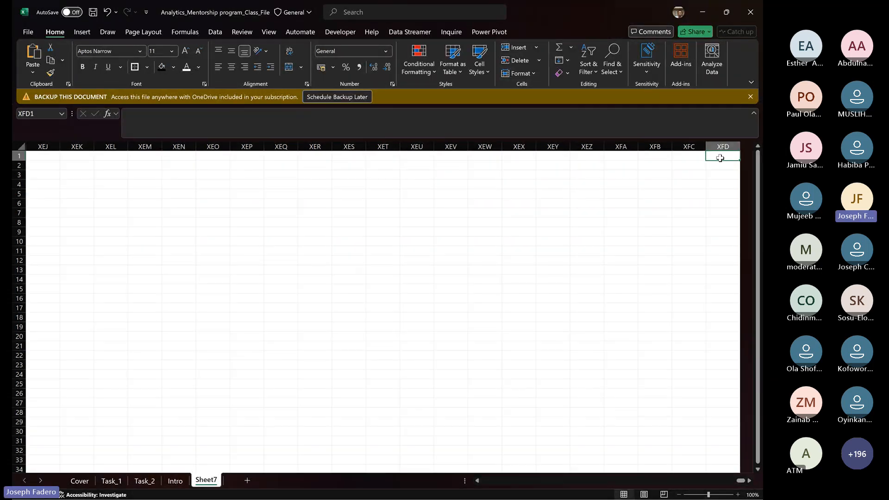
key("ctrl+Home")
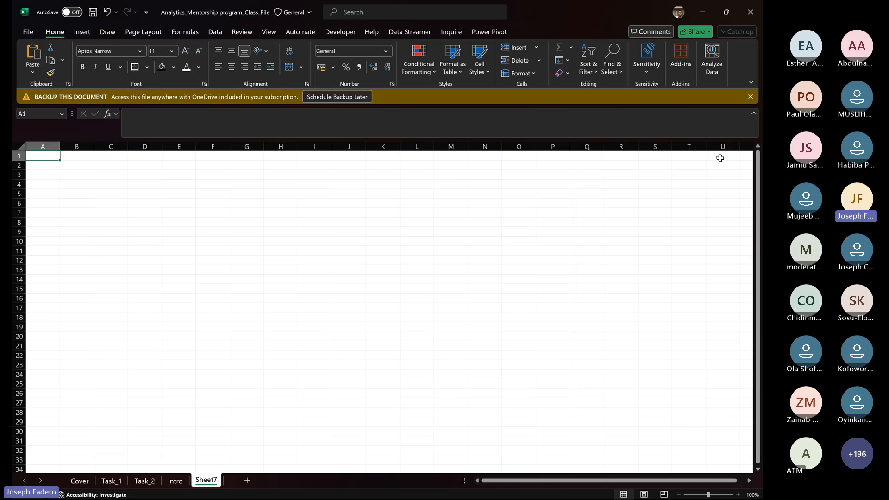
key("ctrl+Right")
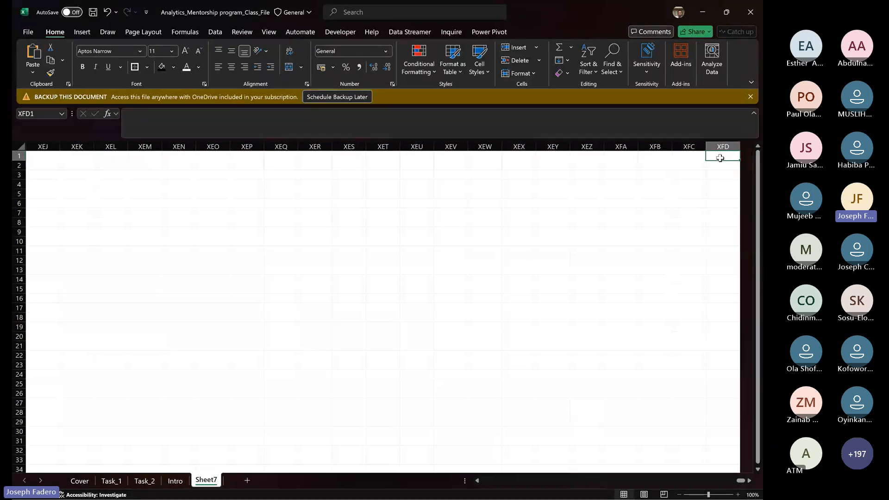
key("ctrl+Left")
key("ctrl+Down")
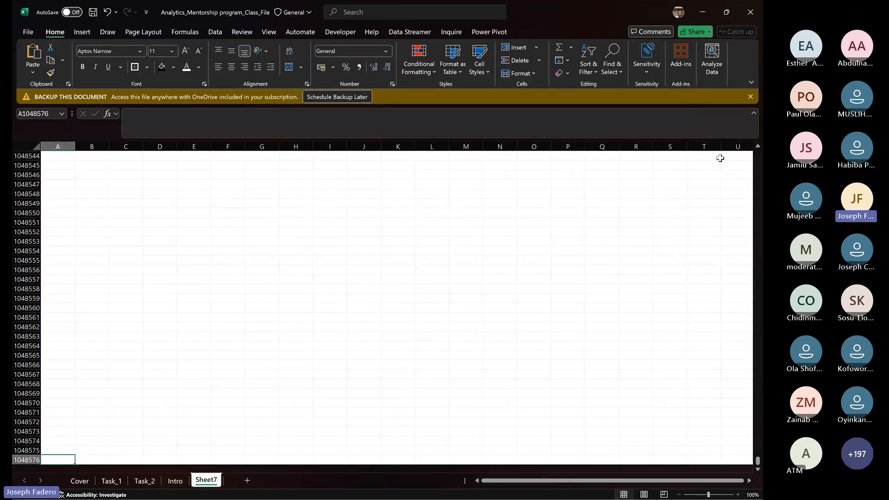
key("ctrl+Up")
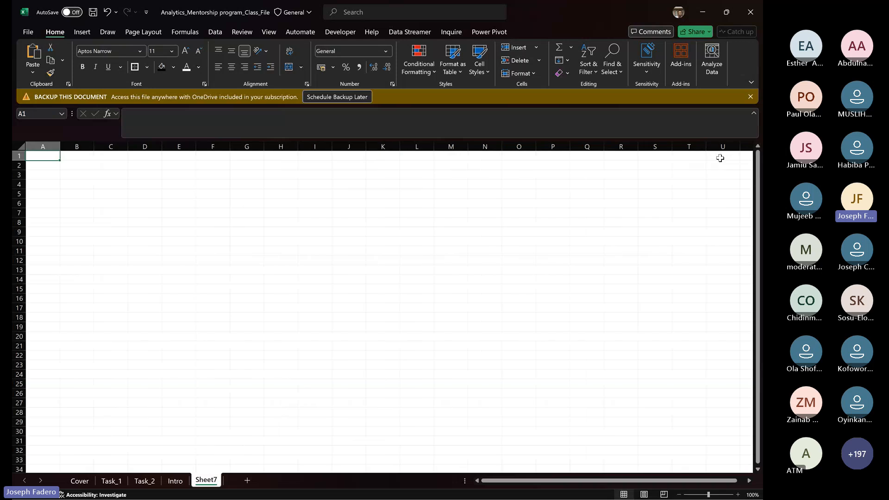
Enter =COLUMN(1:1048576) in cell A2 to number every column across row 2, and reselect A2.
key("Down")
key("F2")
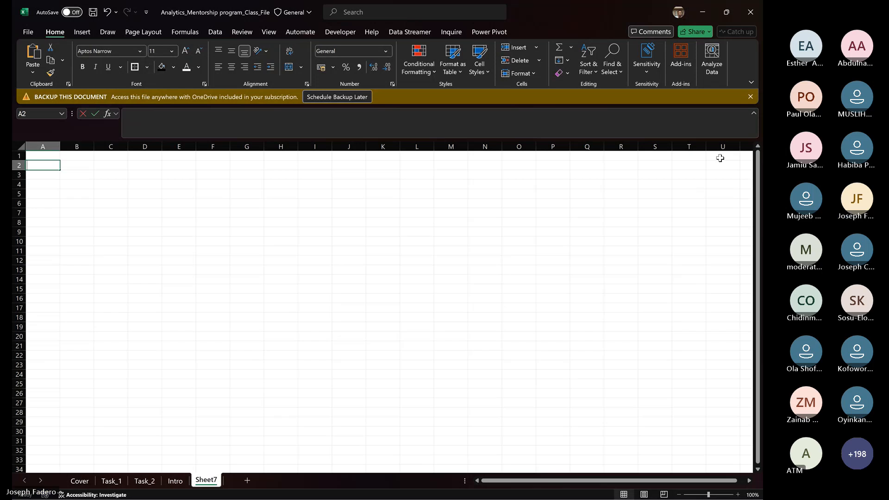
type("=col")
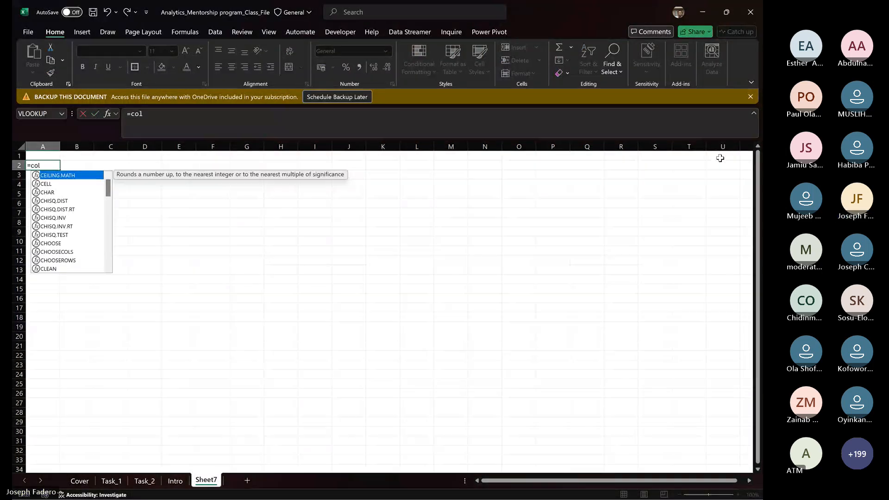
type("um")
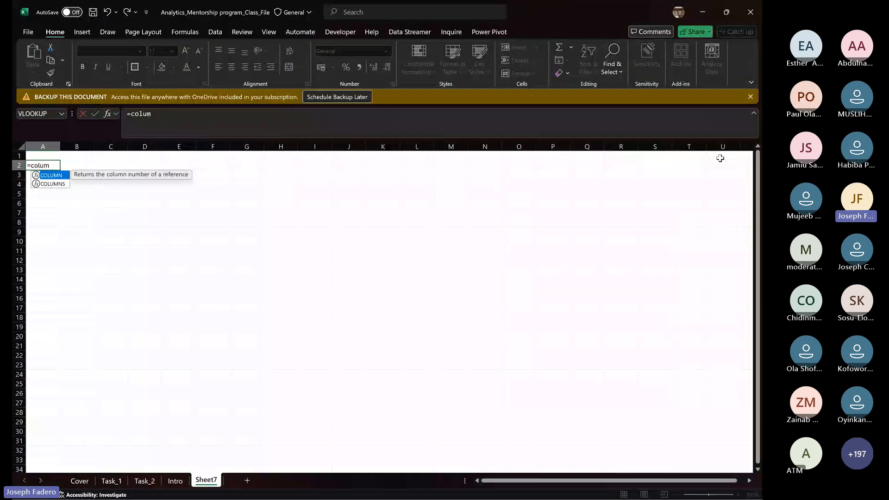
key("Tab")
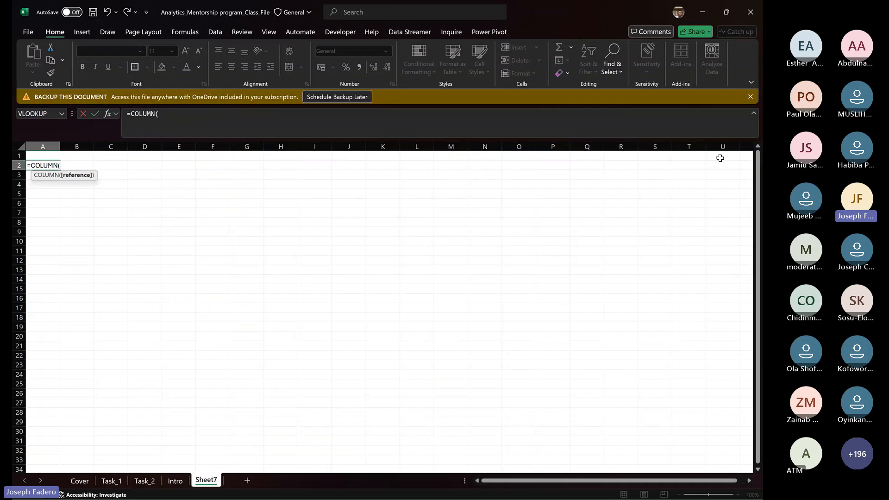
left_click(44, 144)
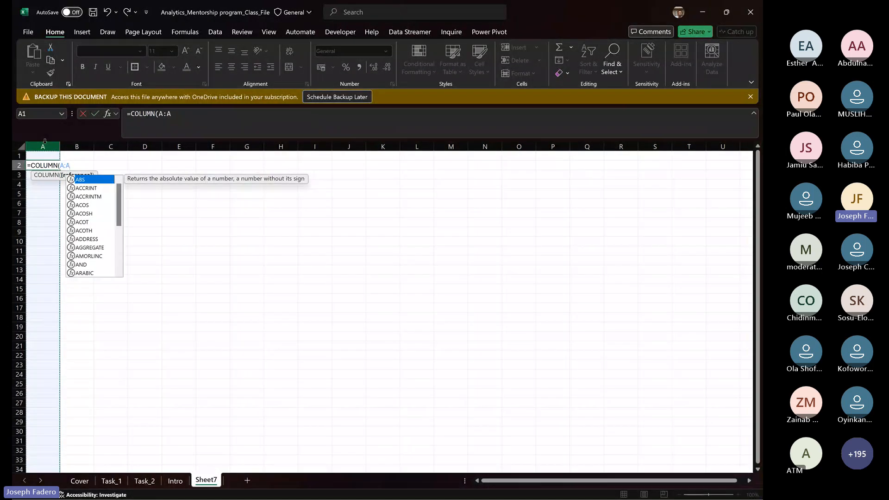
key("ctrl+a")
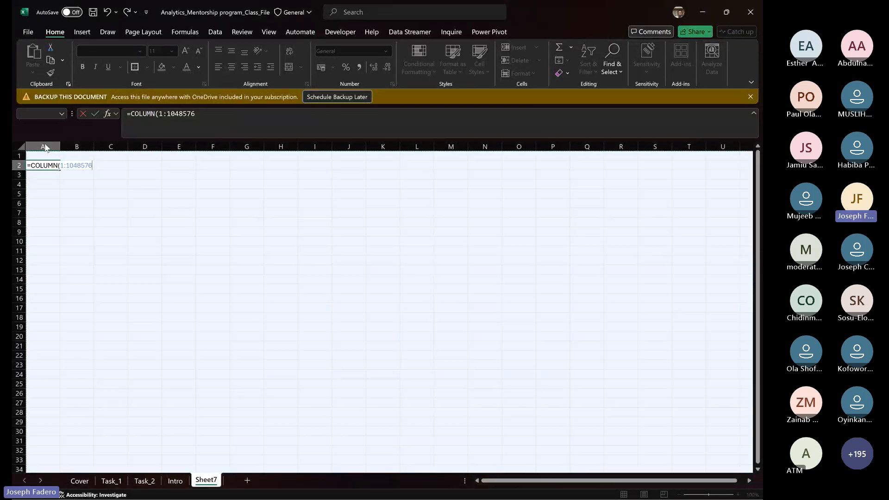
key("Return")
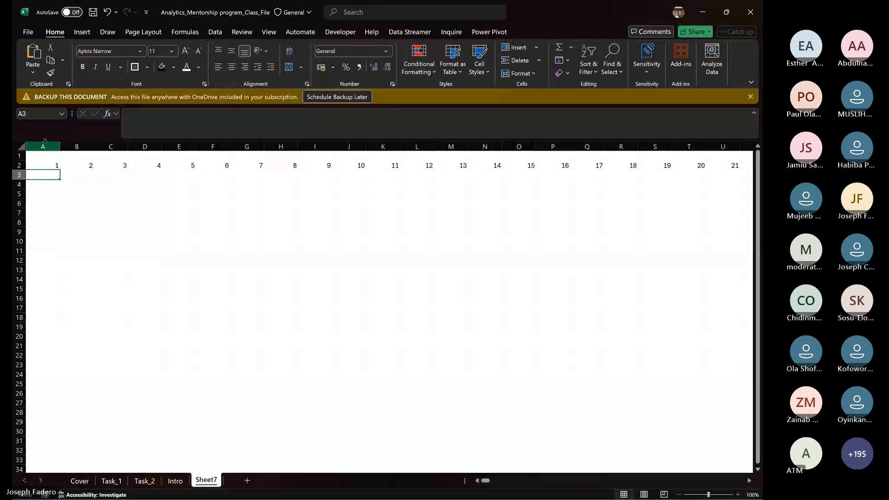
key("Up")
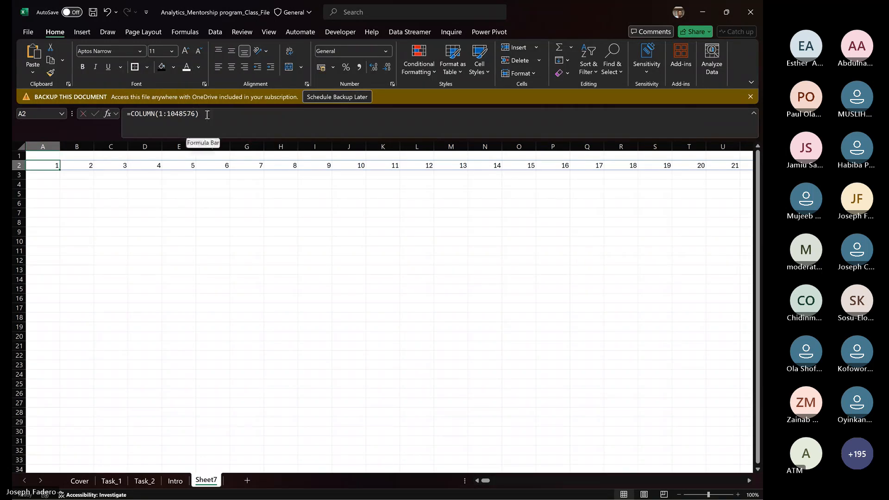
Shorten the COLUMN formula in A2 so that it references only row 1, as =COLUMN(1:1).
left_click(207, 114)
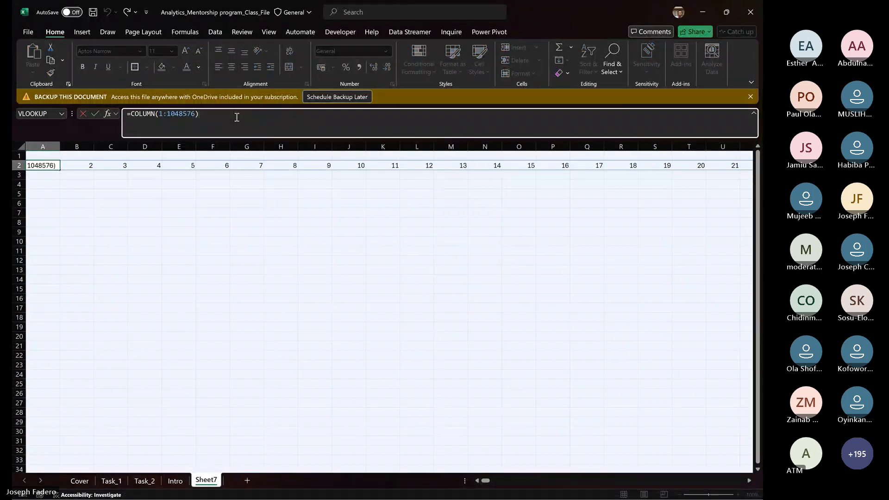
key("BackSpace")
key("BackSpace")
key("BackSpace")
key("BackSpace")
key("BackSpace")
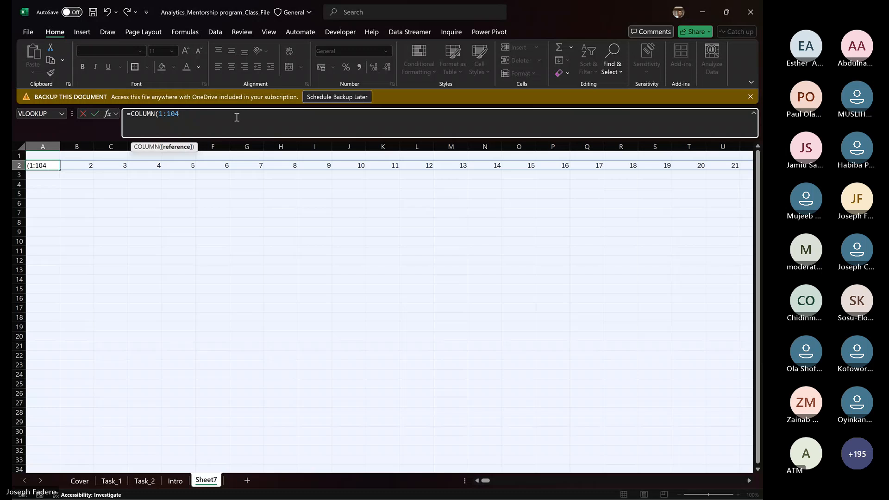
key("BackSpace")
key("BackSpace")
key("BackSpace")
key("BackSpace")
key("BackSpace")
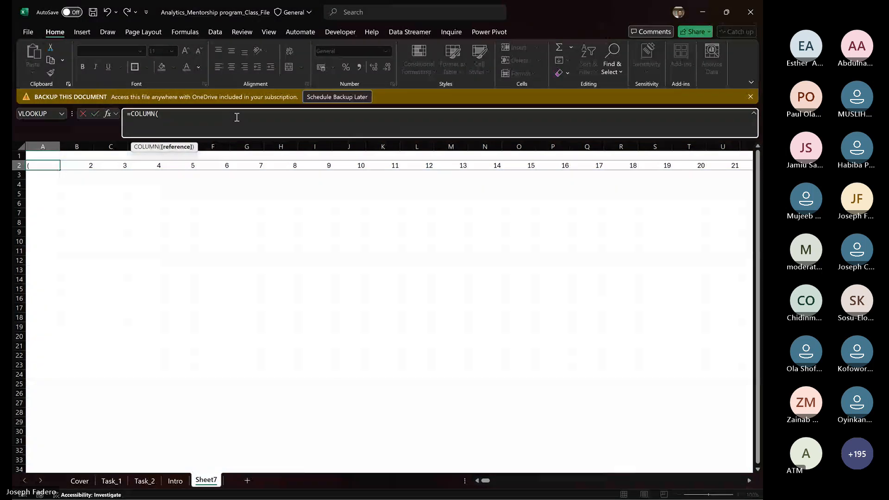
left_click(20, 158)
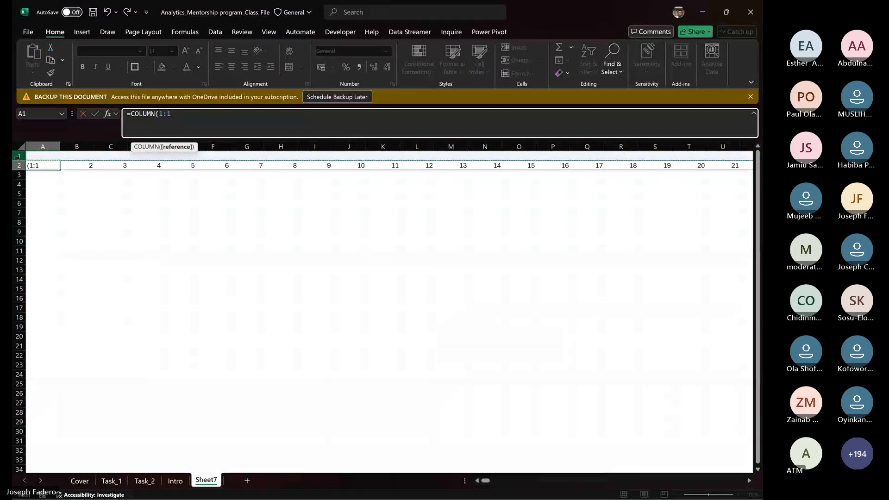
key("Return")
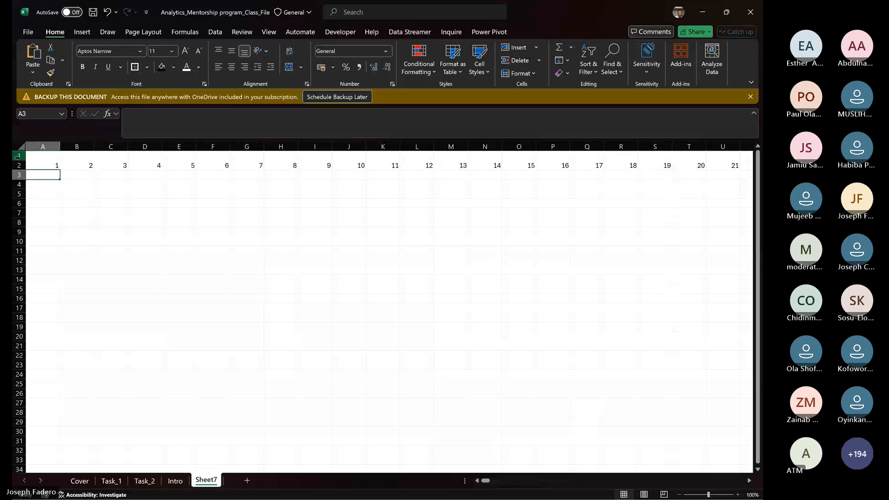
key("Down")
key("Down")
key("Down")
key("Down")
key("Down")
key("Down")
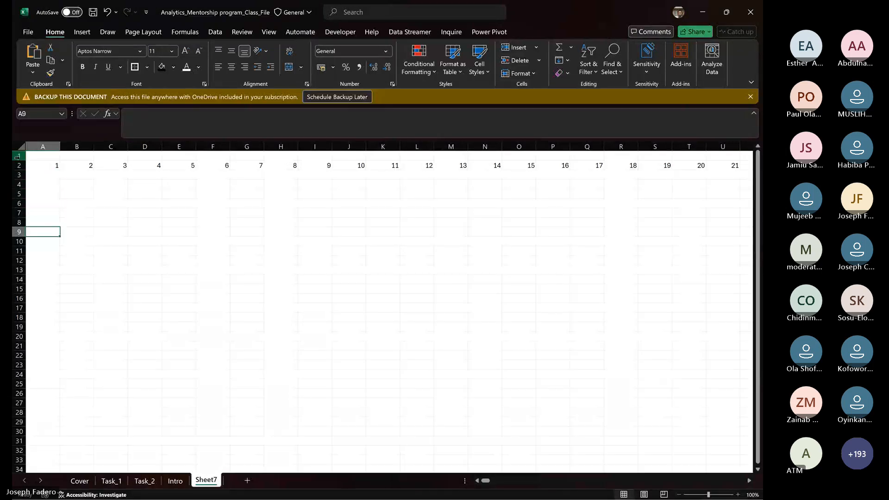
Replace the formula in A2 with =COLUMNS(1:1) to count the worksheet's columns, and reselect A2.
key("ctrl+Home")
key("Down")
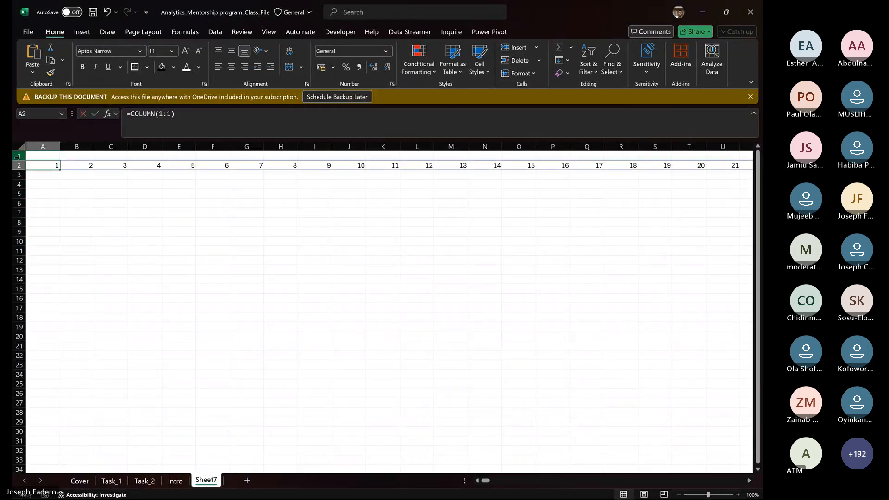
type("=")
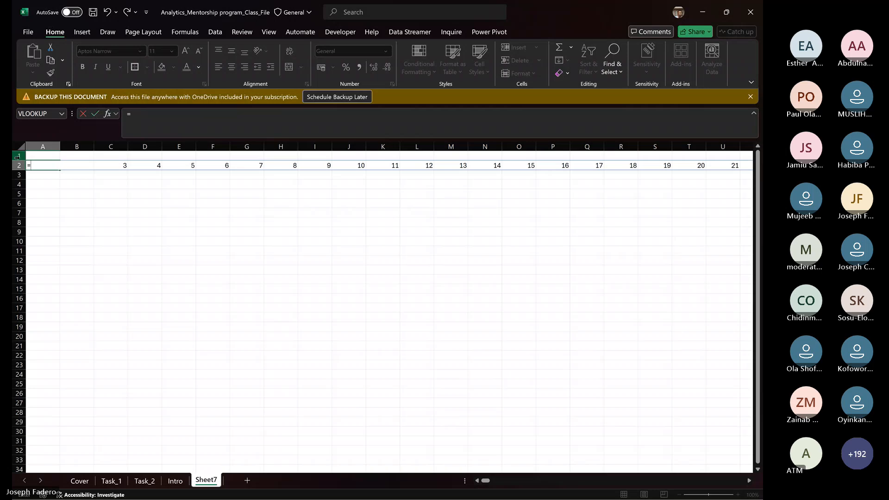
type("coul")
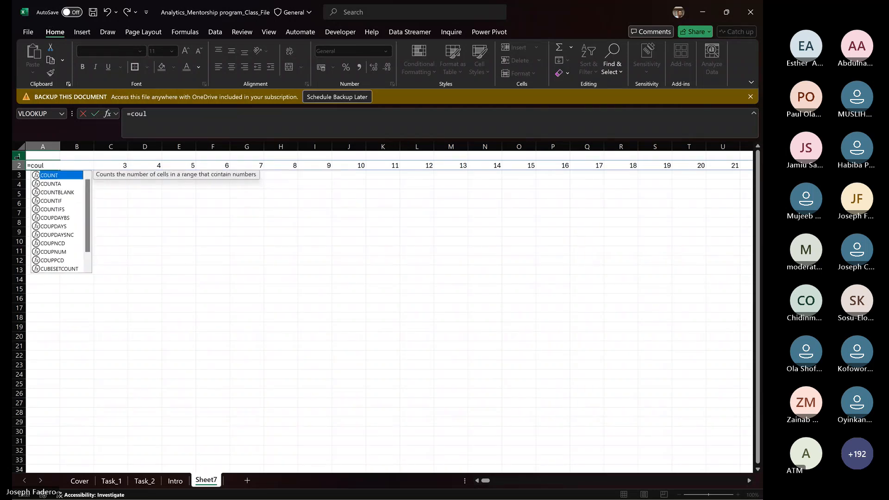
key("BackSpace")
key("BackSpace")
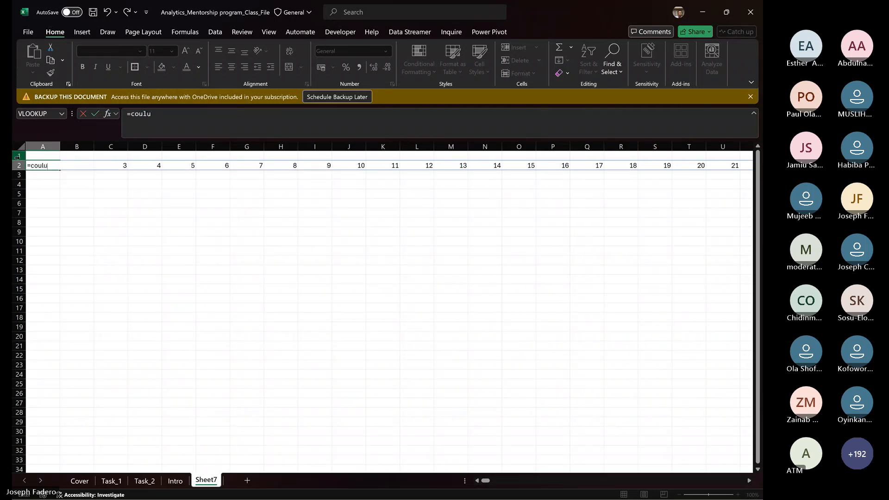
type("lumn")
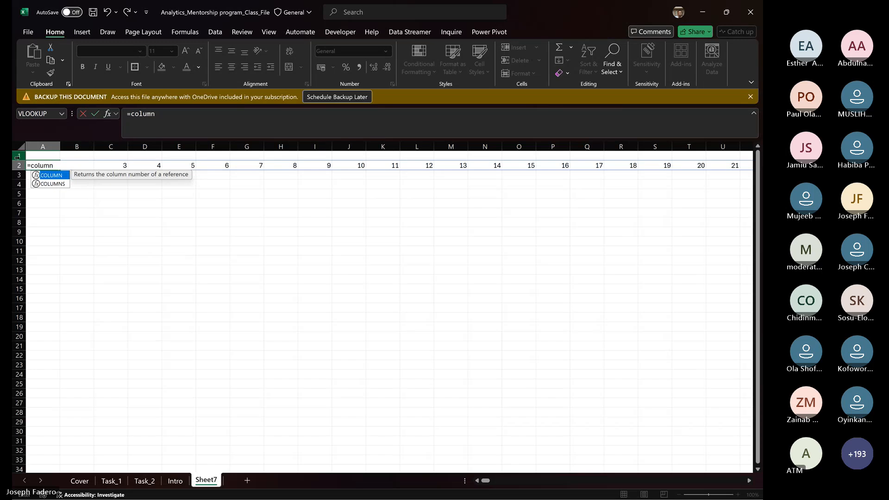
type("s")
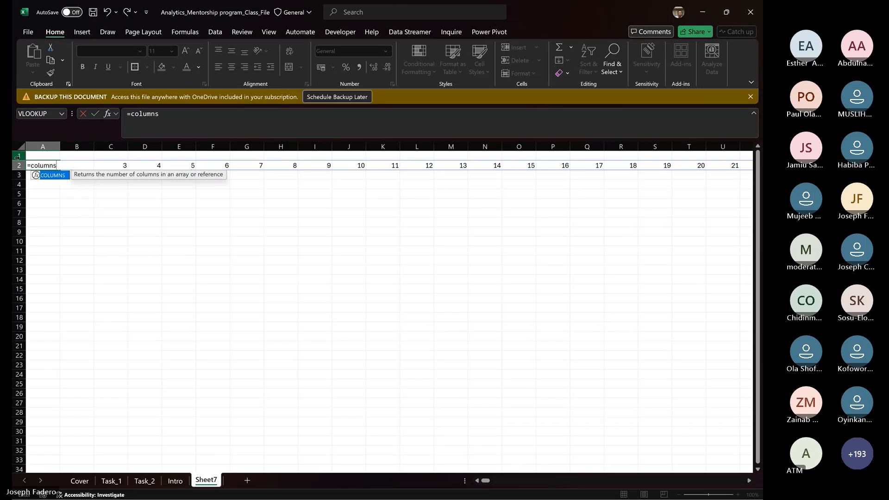
key("Tab")
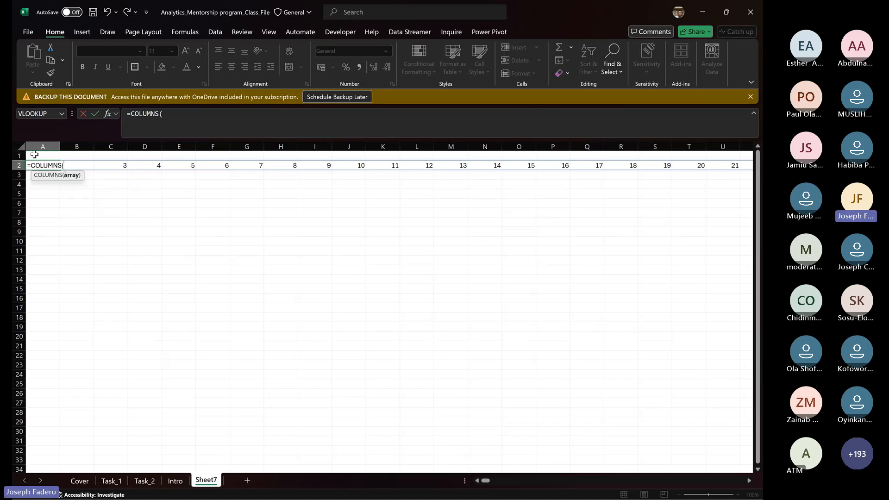
left_click(19, 156)
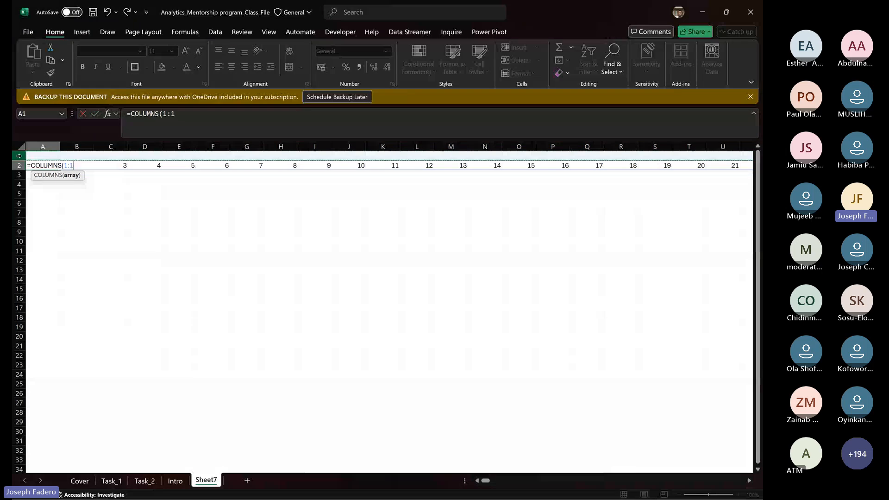
key("ctrl+Return")
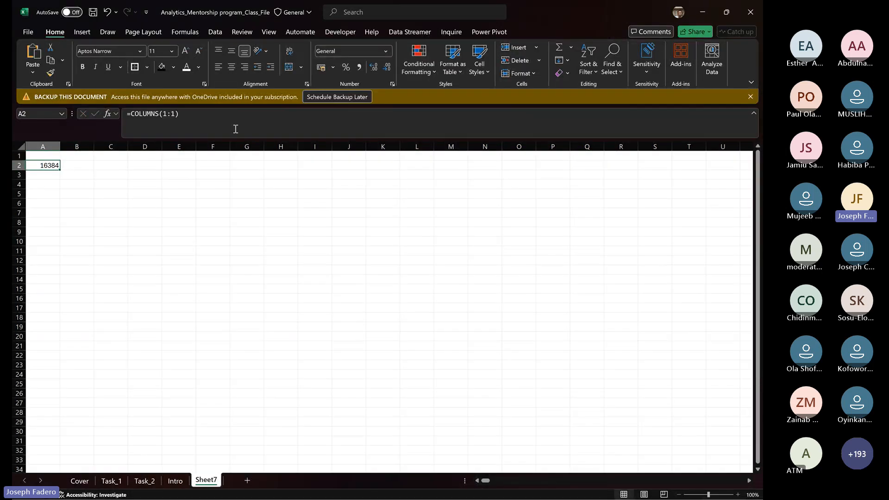
left_click(42, 176)
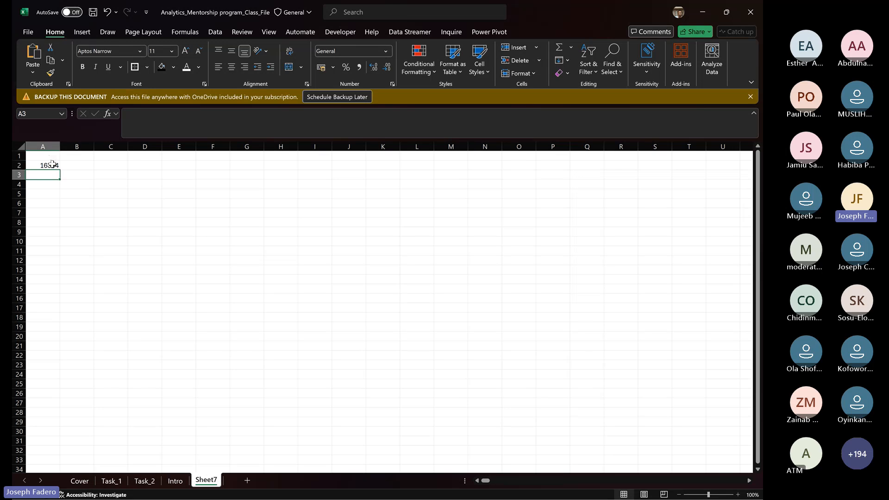
left_click(52, 165)
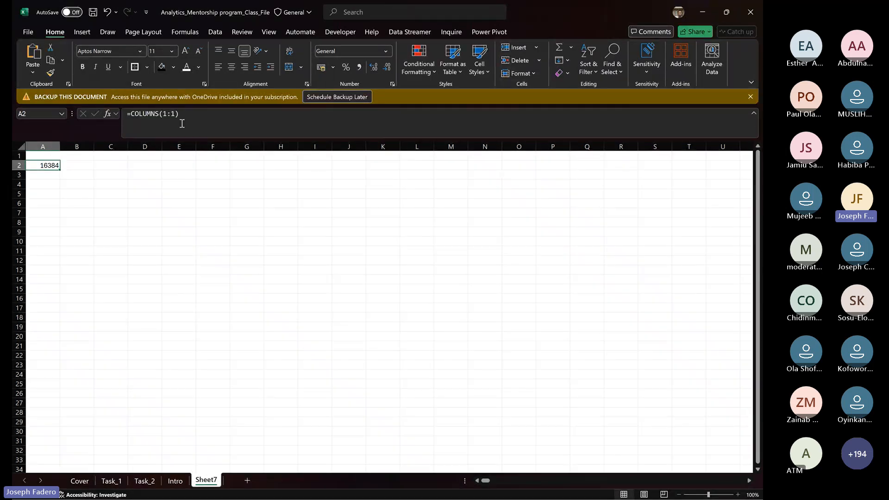
Enter =ROWS(1:1048576) in A3 to count the worksheet's rows, and reselect A3.
left_click(49, 174)
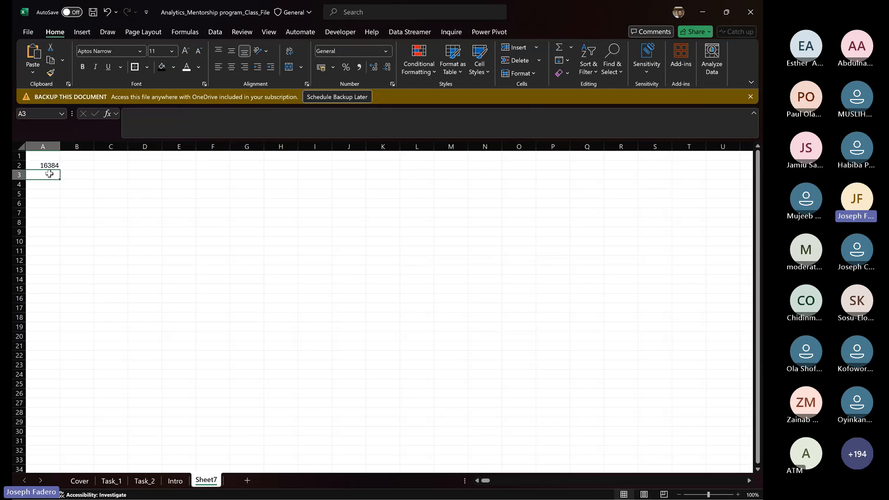
type("=row")
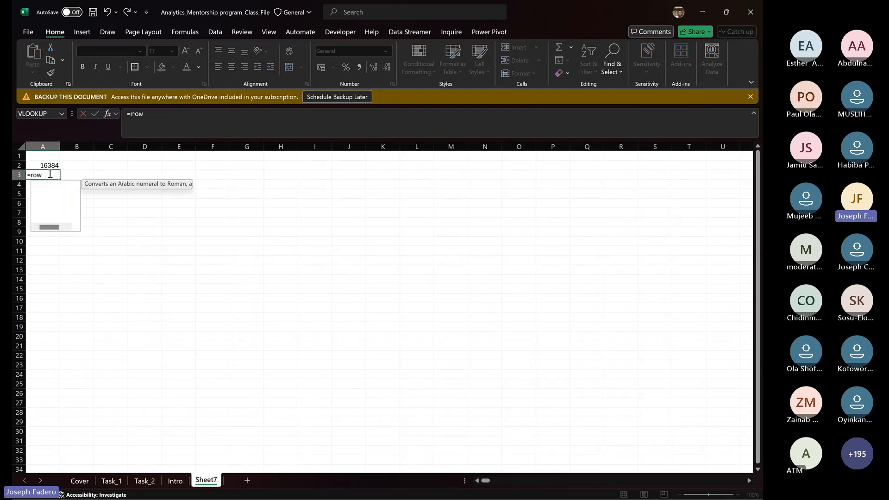
type("s")
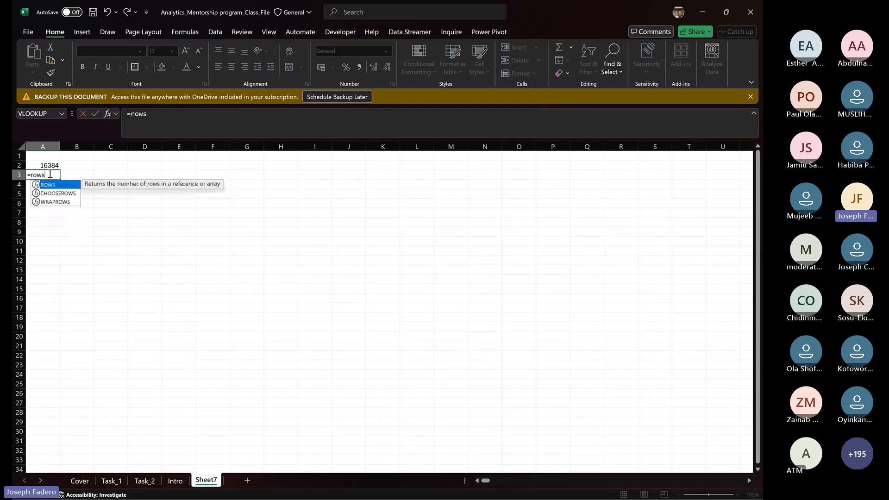
key("Tab")
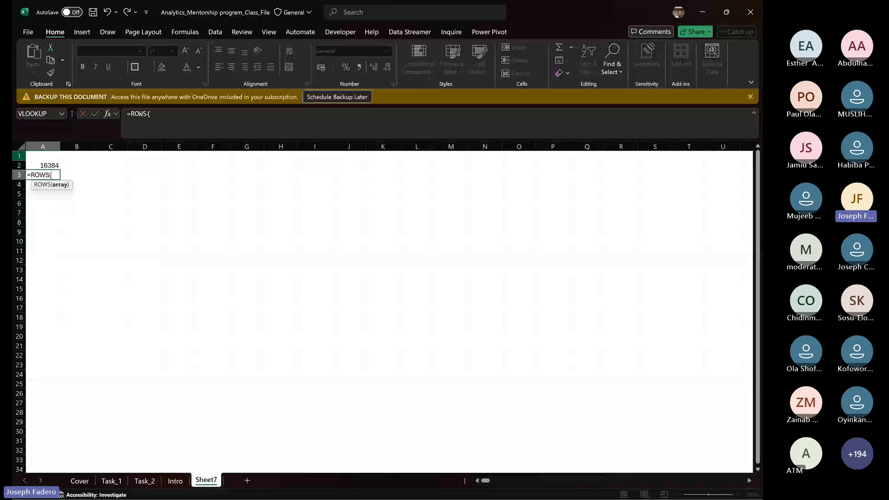
left_click(18, 156)
key("ctrl+shift+Down")
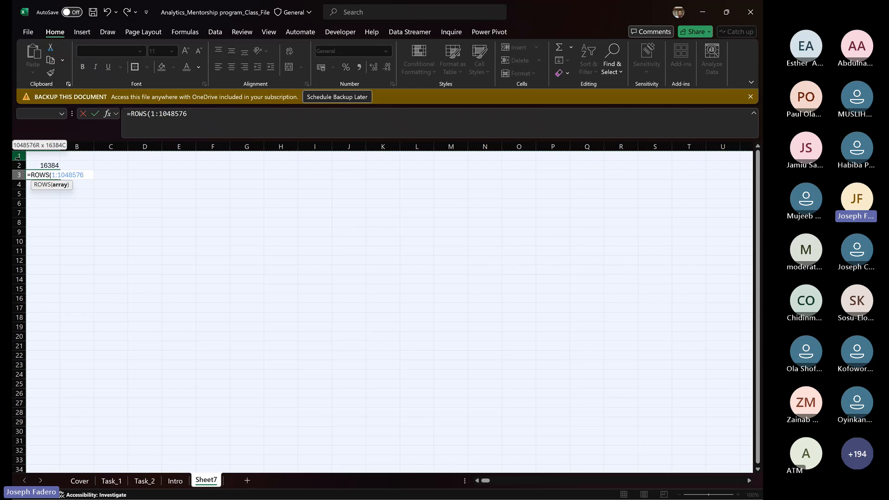
key("Return")
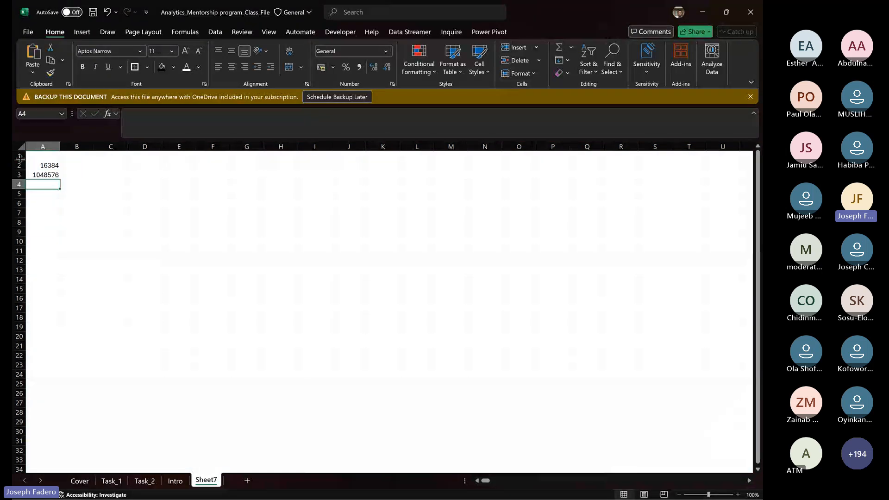
key("Up")
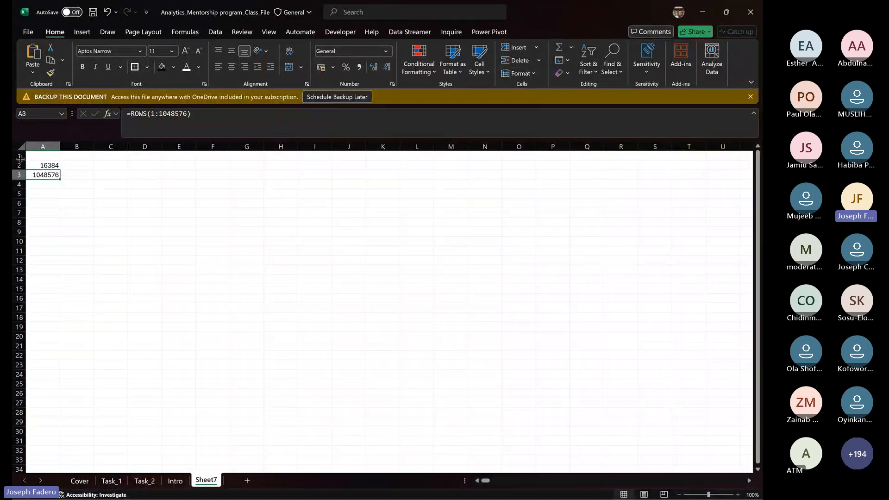
Review the COLUMNS formula in A2 and the ROWS formula in A3 without changing them, finishing at A3.
left_click(50, 165)
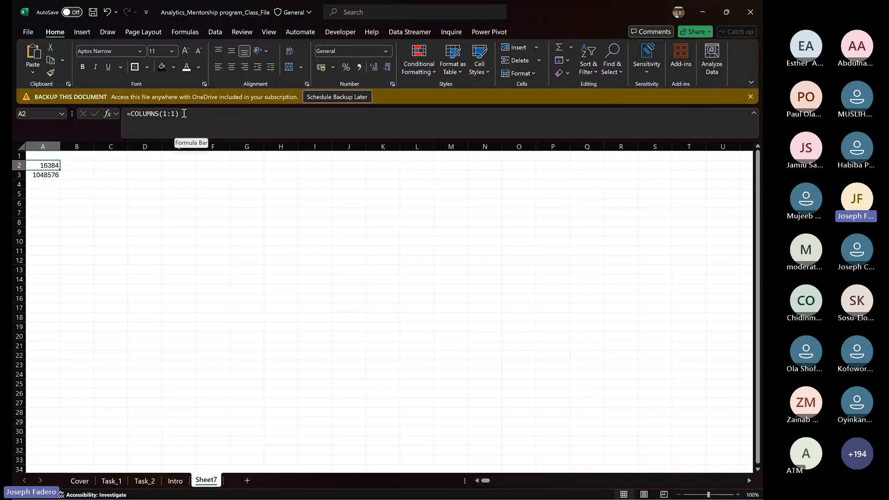
left_click_drag(184, 114, 108, 115)
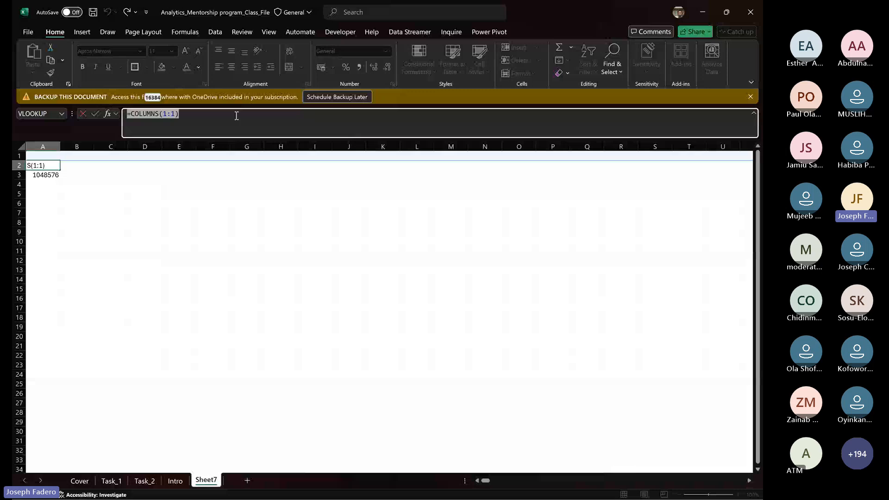
key("Escape")
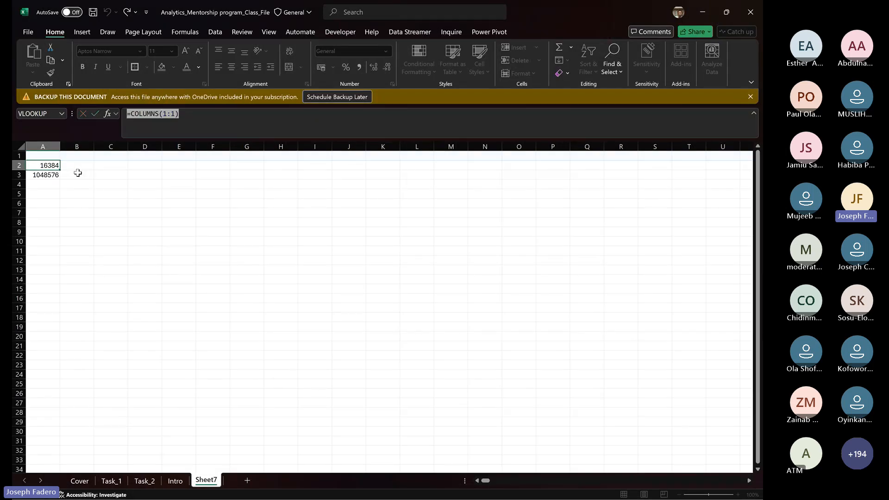
key("Escape")
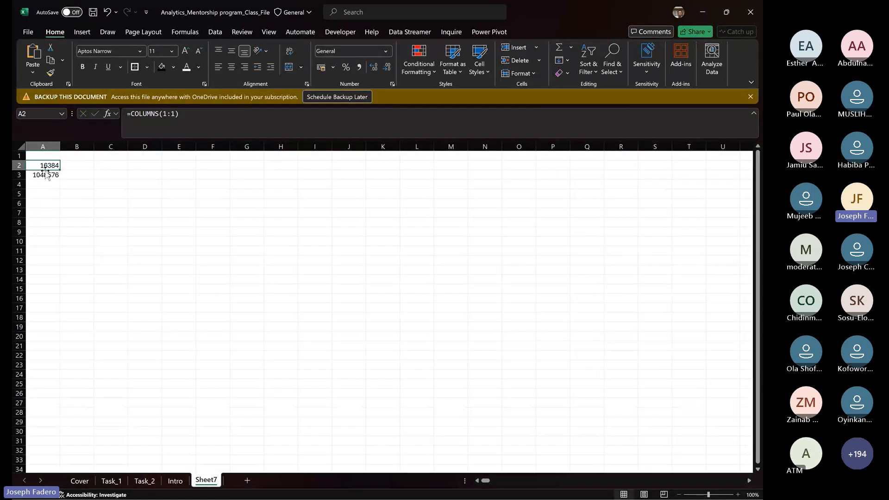
left_click(47, 176)
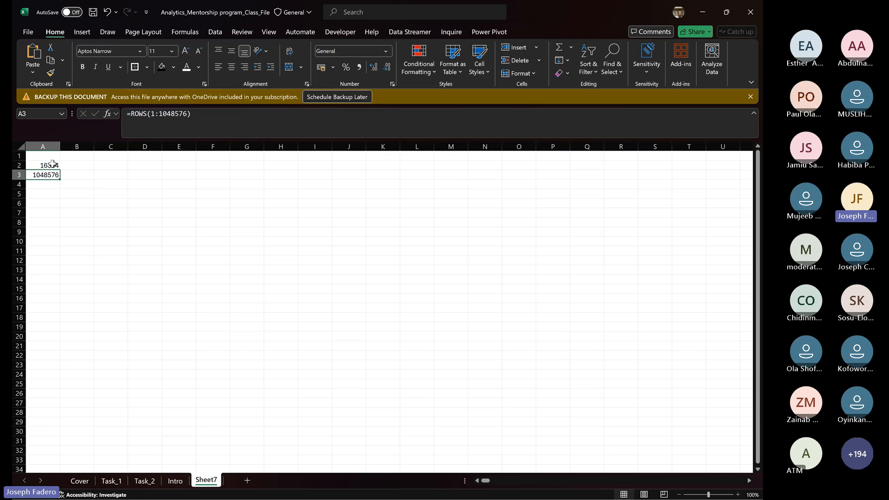
left_click(52, 165)
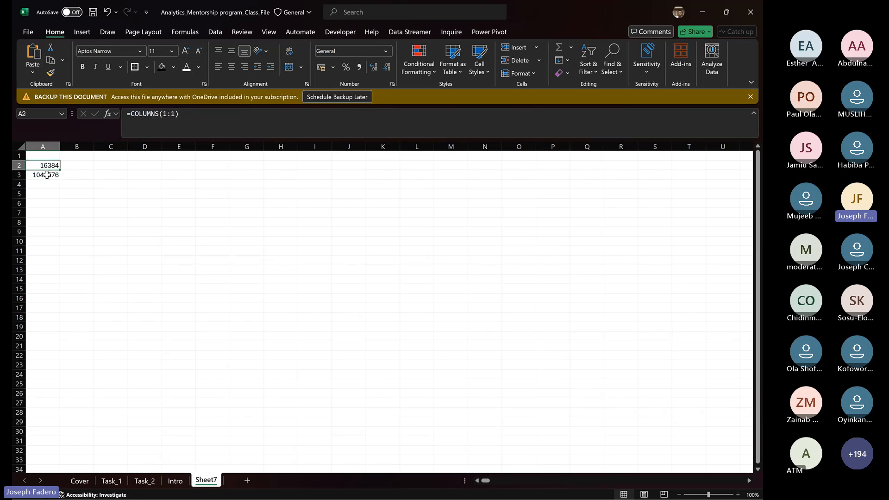
left_click(45, 175)
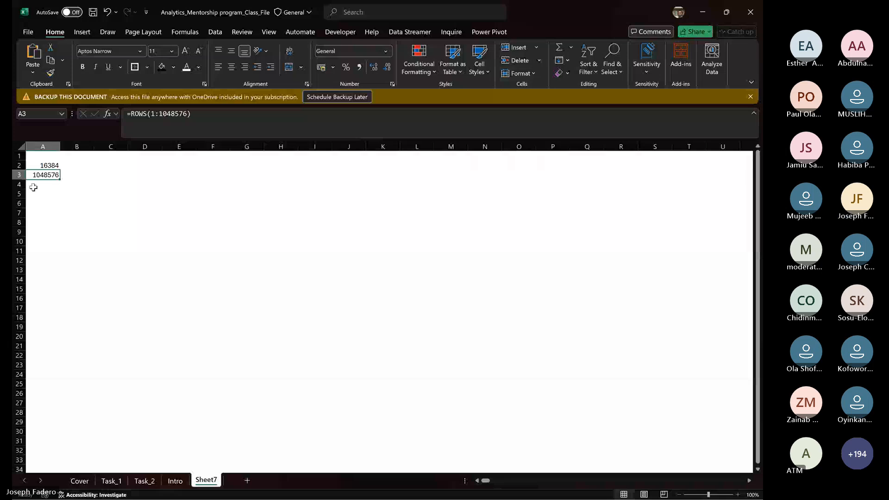
left_click(33, 187)
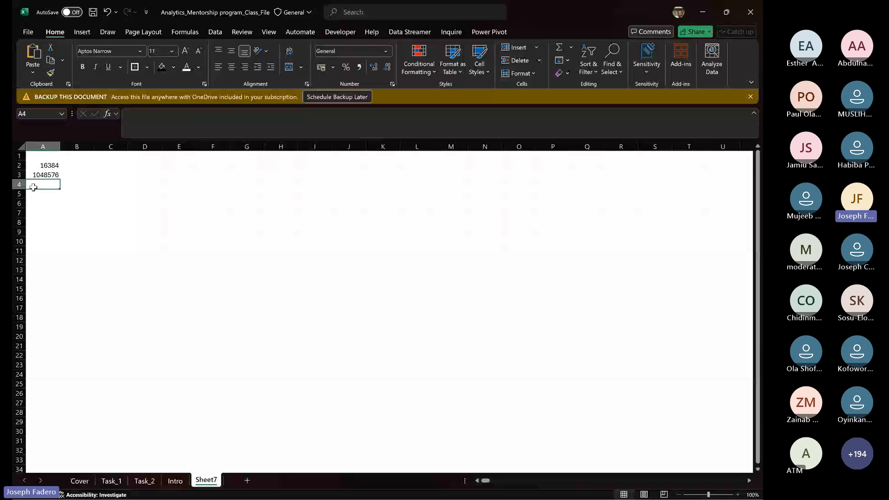
key("Down")
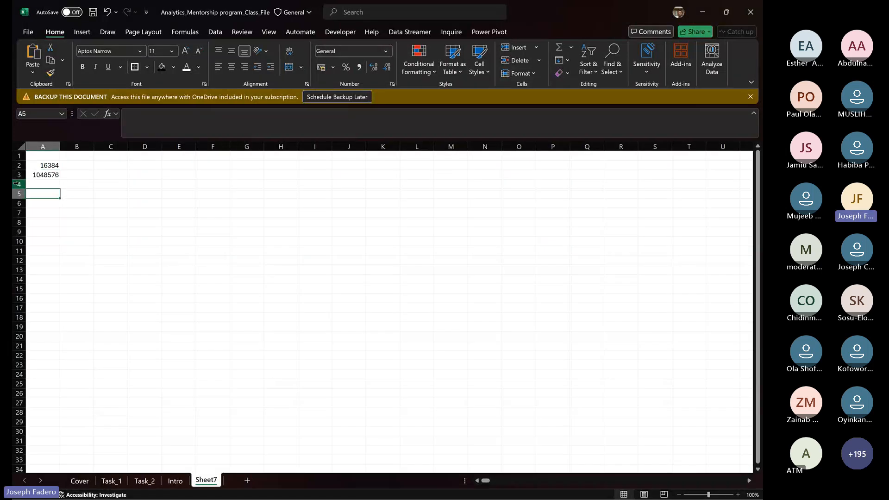
key("Down")
key("Down")
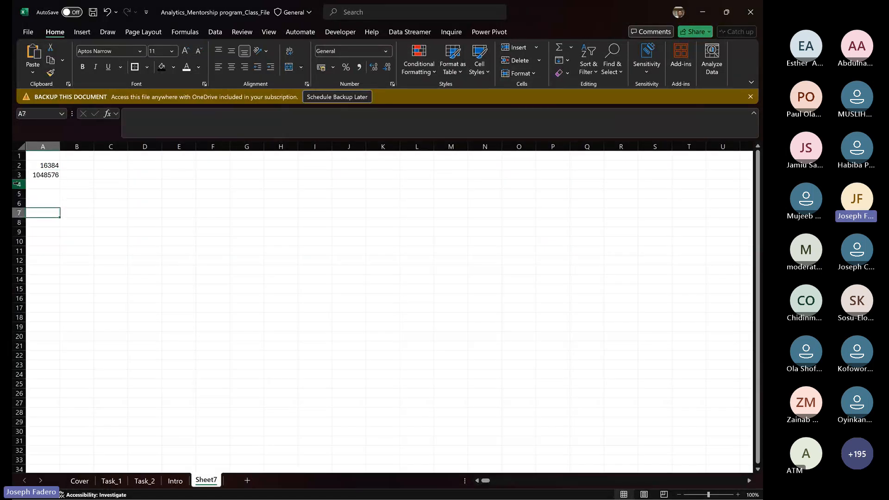
left_click(42, 173)
left_click(42, 202)
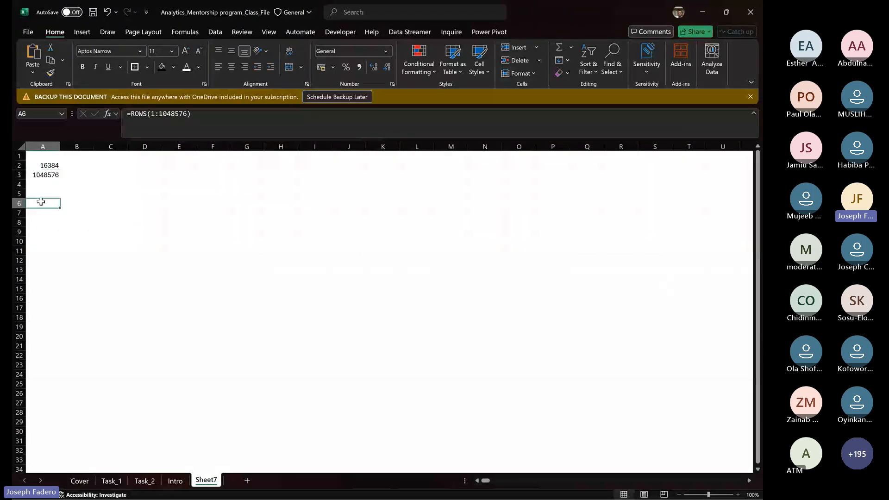
Clear the COLUMNS and ROWS formulas from A2:A3.
key("Up")
key("Up")
key("Up")
key("Up")
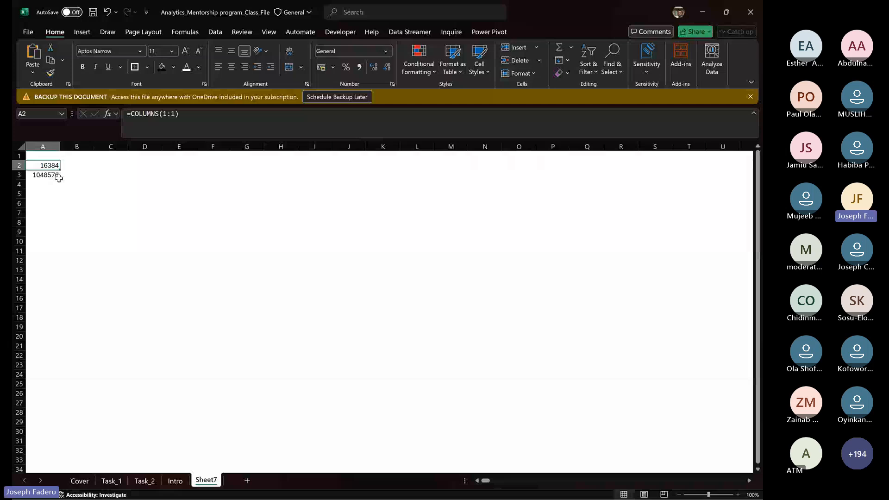
left_click_drag(57, 177, 54, 166)
key("Delete")
left_click(75, 174)
Select columns A, B and C one after another to show how worksheet columns are laid out.
left_click(48, 147)
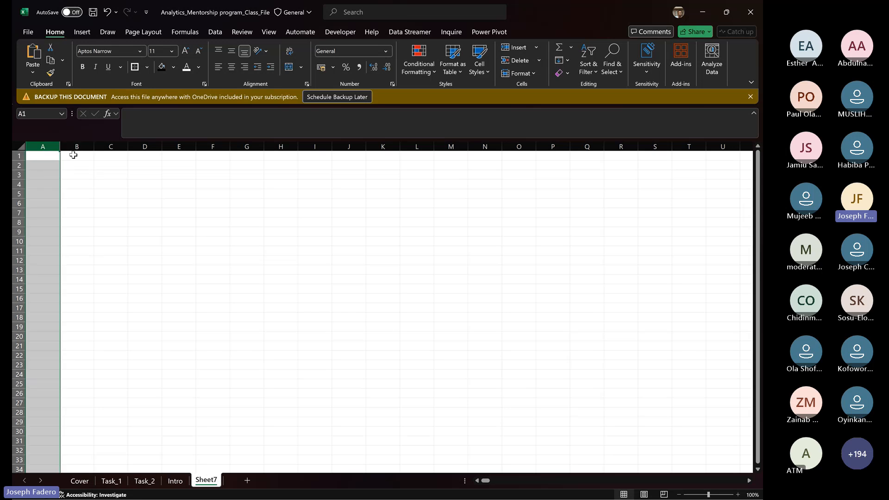
left_click(77, 146)
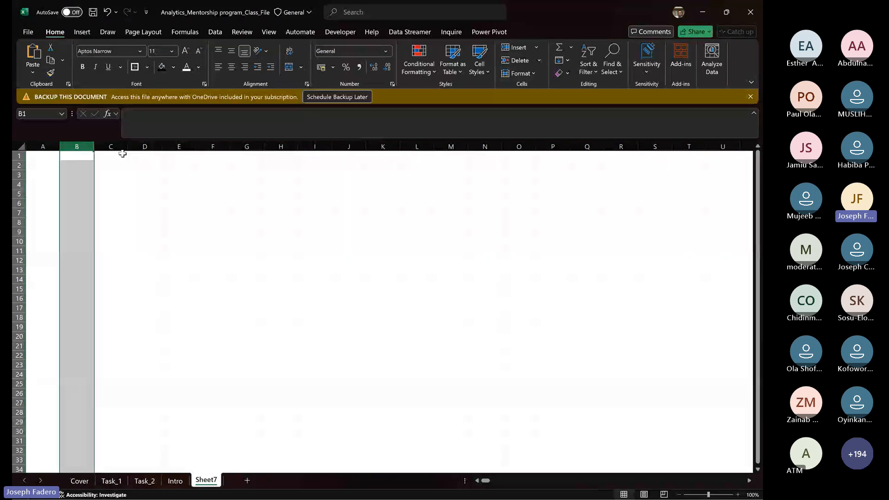
left_click(123, 154)
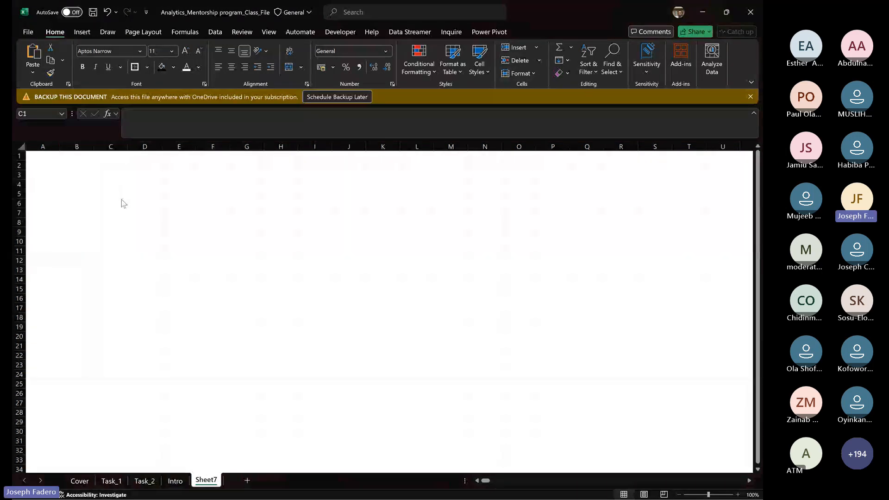
Switch to the PowerPoint slide show and advance to Formula and Function on the Ways of Reporting in Excel slide.
key("alt+Tab")
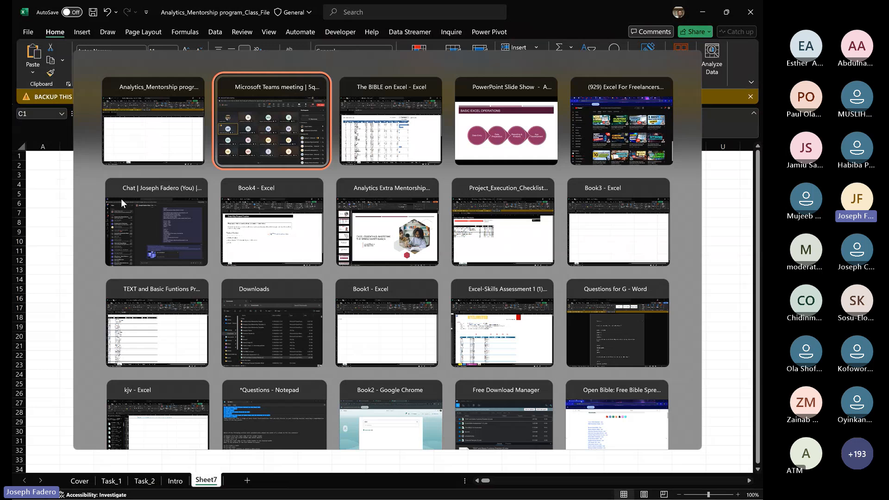
key("alt+Tab")
key("alt+Tab")
left_click(79, 190)
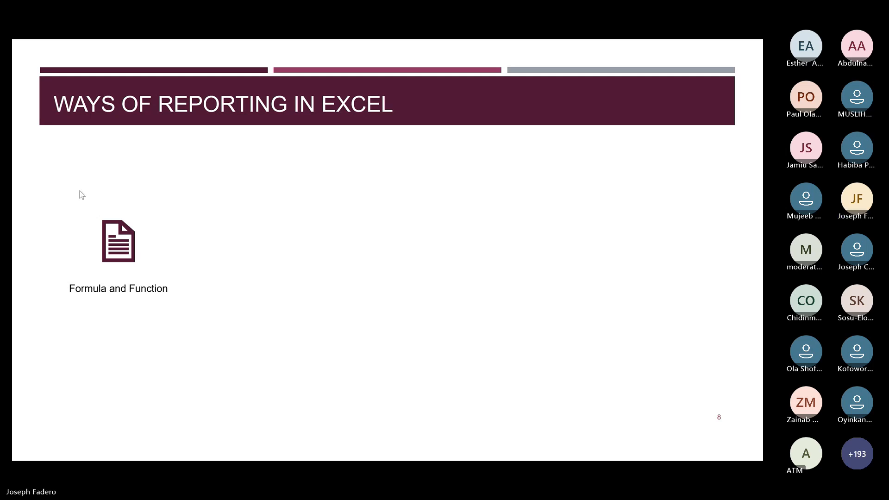
Return to the mentorship class file in Excel, view the Task_1 and Task_2 sheets, and go back to cell B3 on Sheet7.
key("alt+Tab")
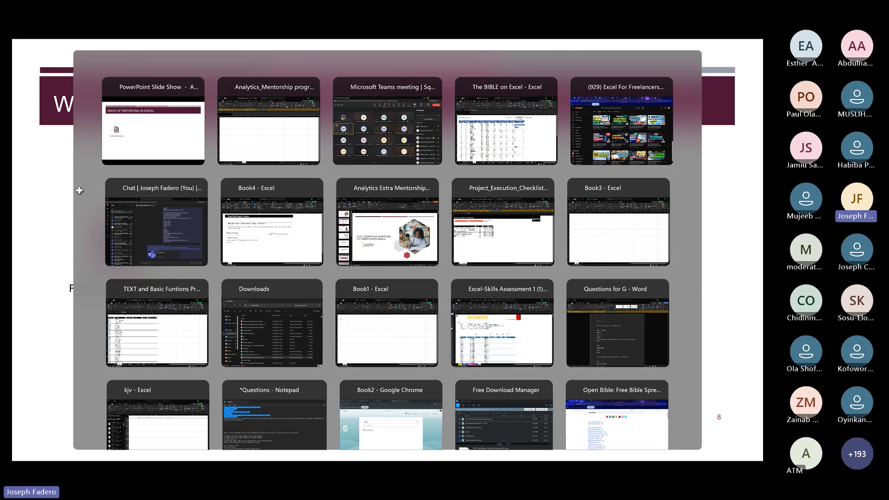
key("Down")
key("Down")
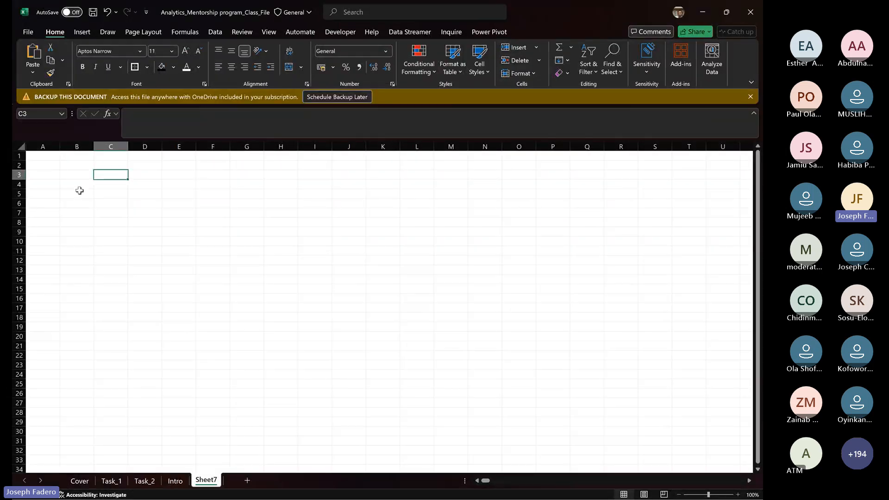
left_click(111, 480)
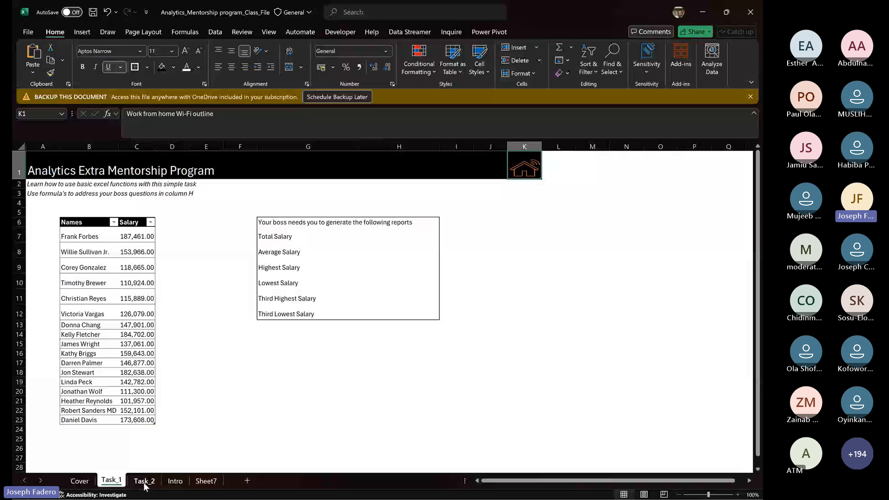
left_click(143, 481)
left_click(206, 480)
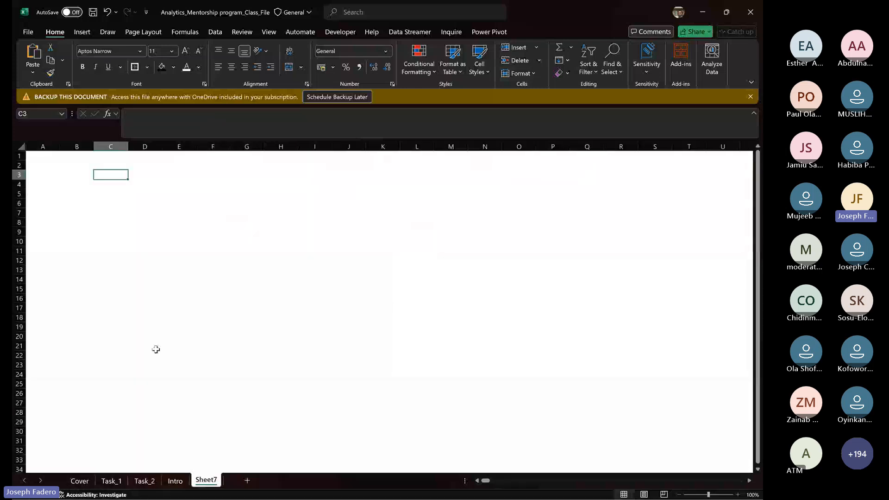
left_click(77, 174)
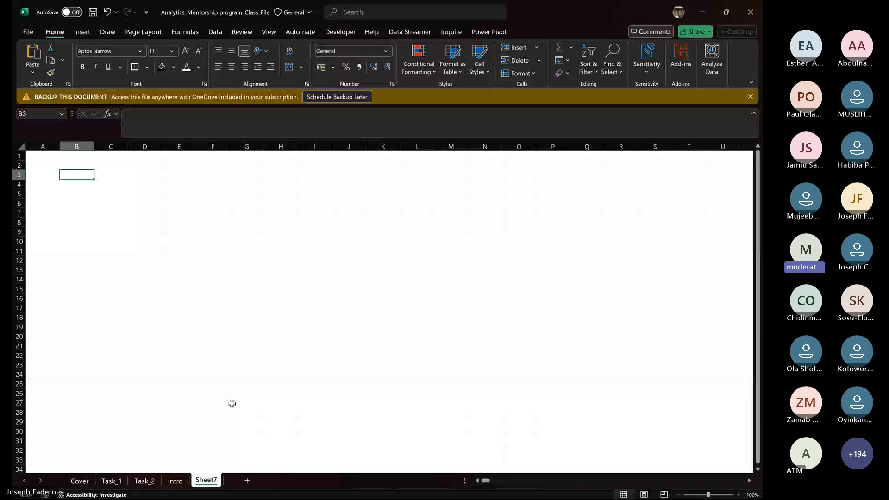
Show the Ways of Reporting in Excel slide in PowerPoint again, and return to Sheet7 of the Excel class file.
mouse_move(511, 465)
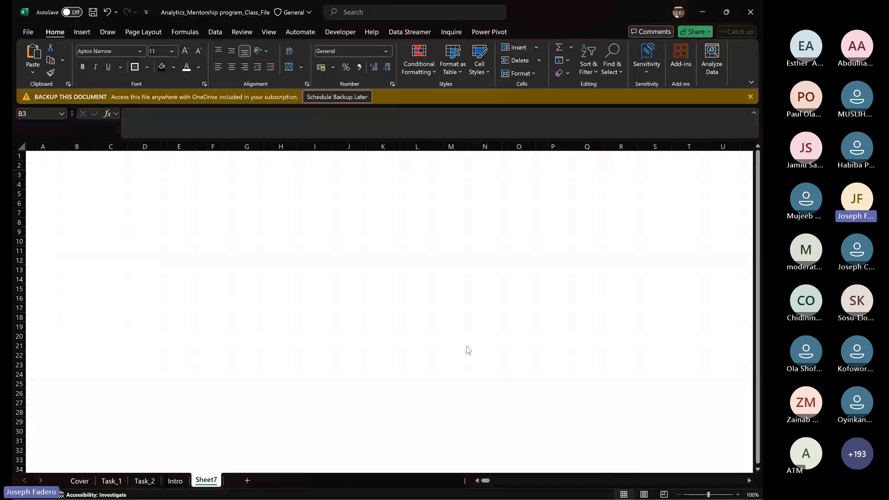
key("alt+Tab")
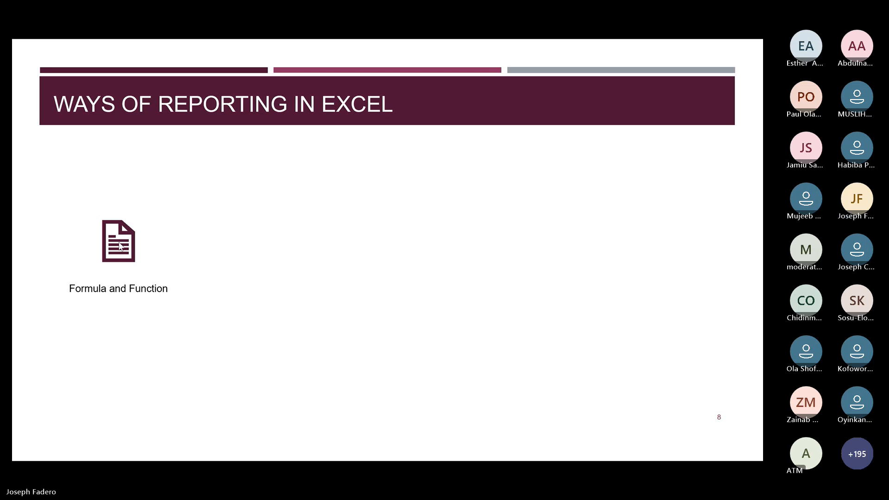
key("alt+Tab")
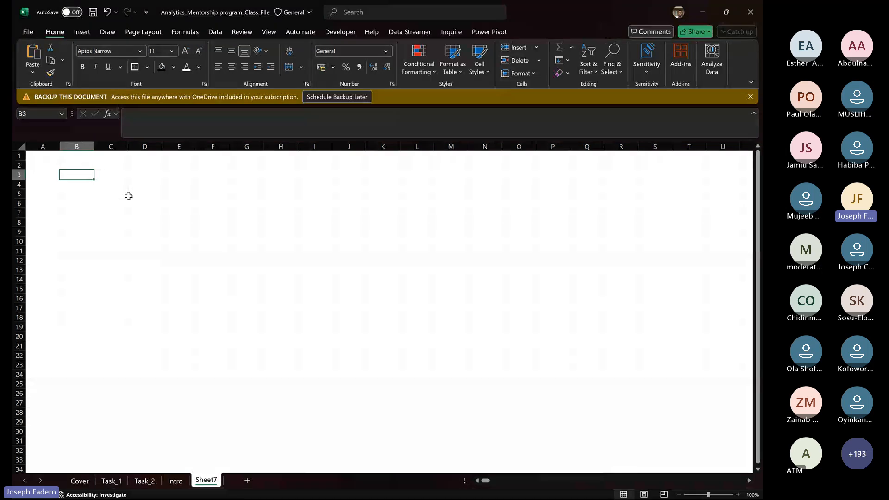
Enter two sample first names in C3 and C4 on Sheet7.
key("Right")
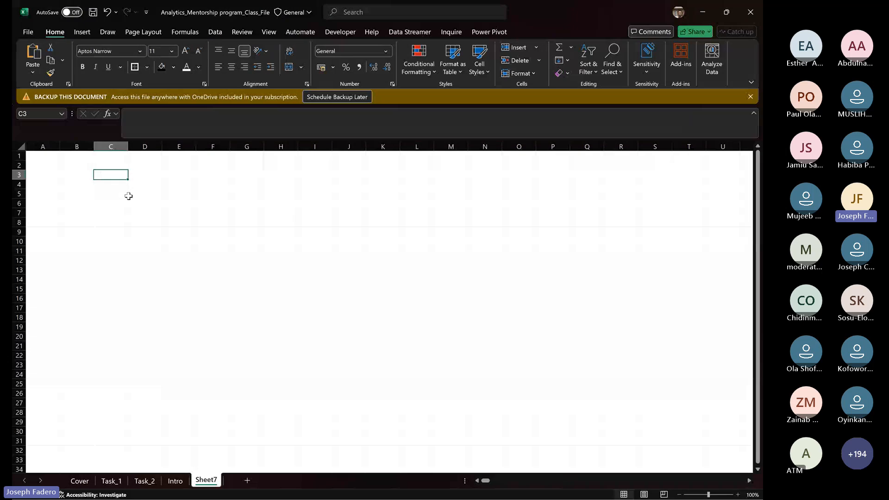
type("Ade")
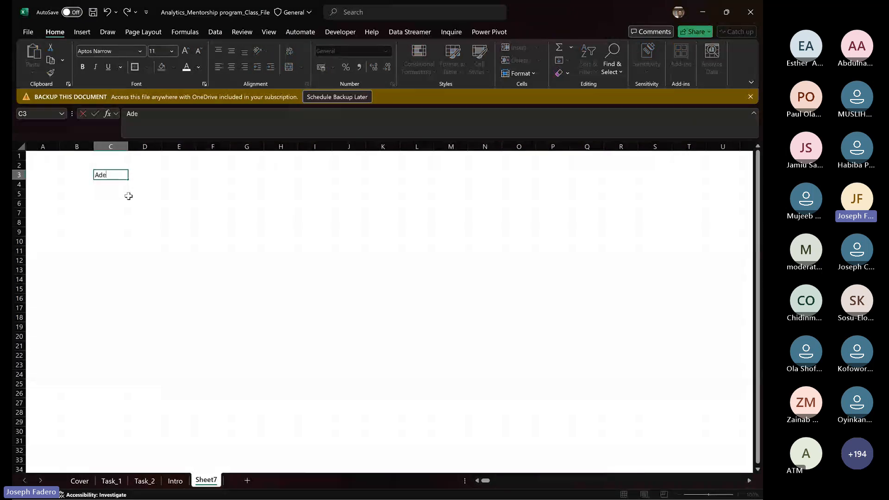
key("Return")
type("Bis")
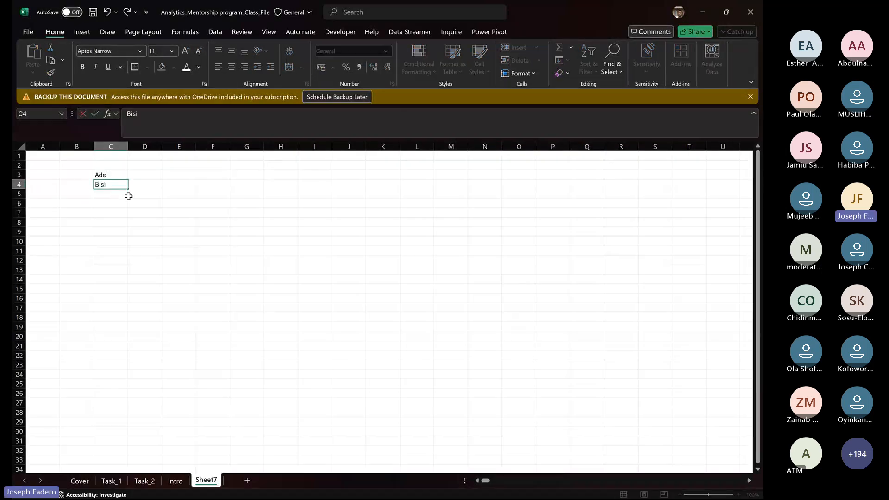
type("i")
key("Tab")
Enter 10 in D3 and 20 in D4 beside the two sample names.
key("Up")
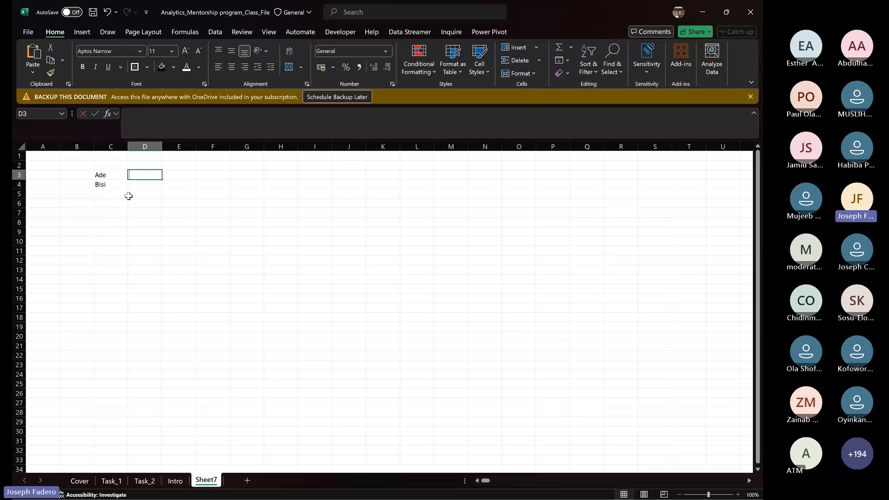
type("10")
key("Return")
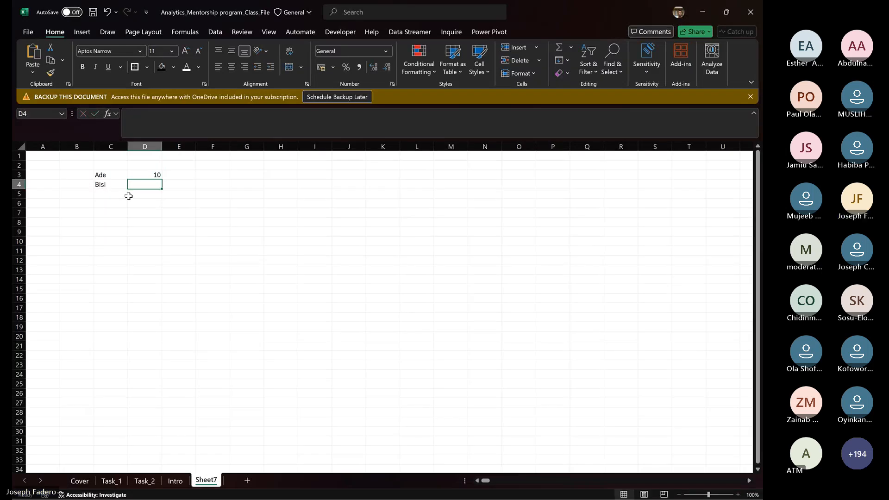
type("20")
Enter the label Total in C6 below the sample names.
left_click(126, 200)
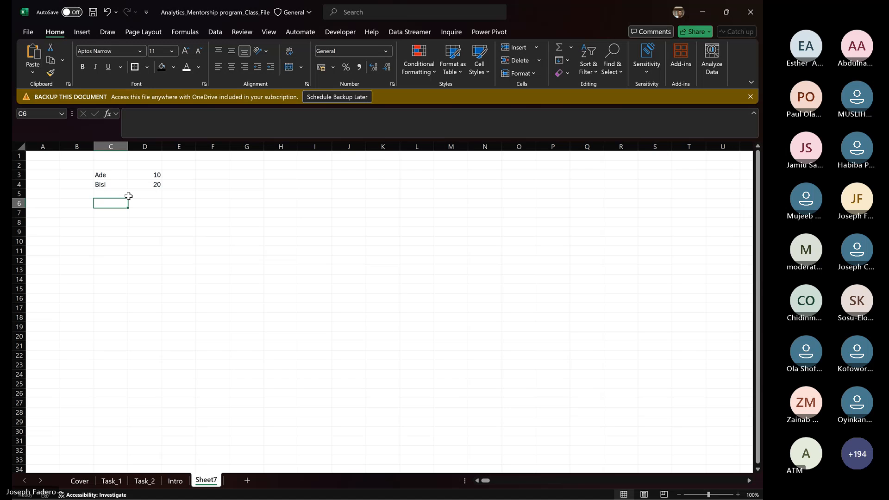
type("Total")
key("Tab")
Add the two values in D6 with the formula =D3+D4.
key("Down")
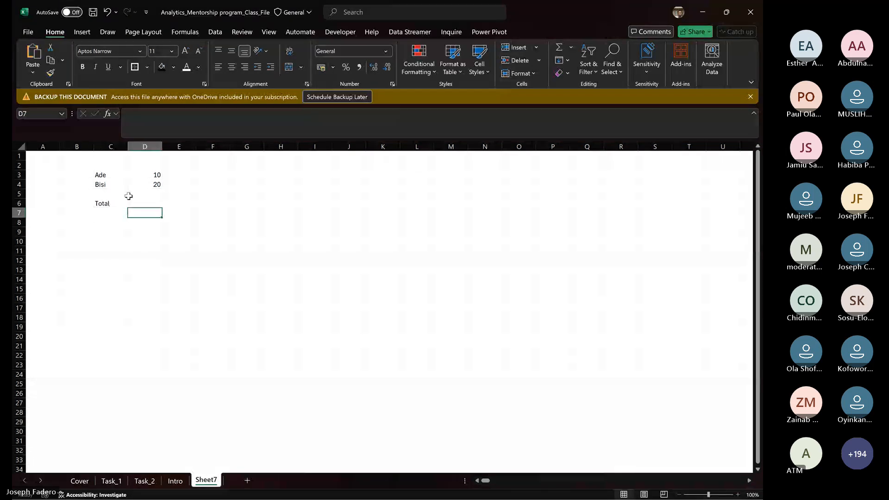
key("Up")
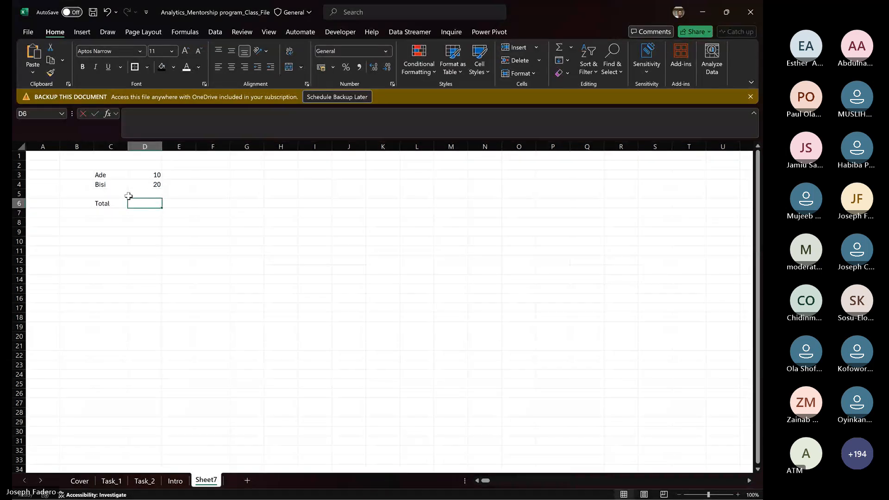
type("=")
left_click(152, 174)
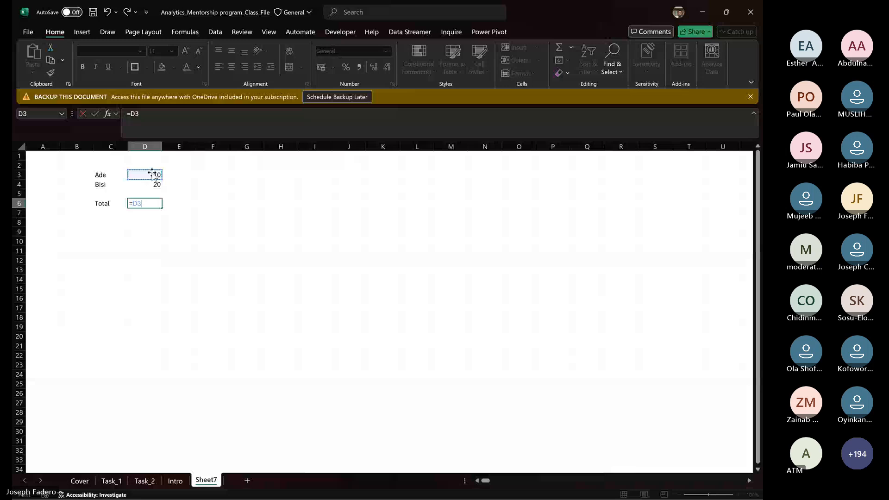
type("+")
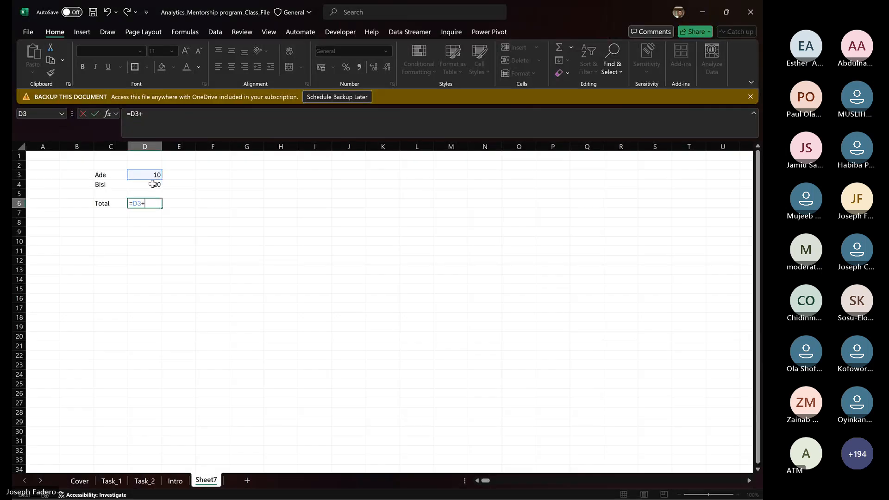
left_click(153, 185)
key("Return")
Enter a second Total label in C7, directly under the first one.
key("Left")
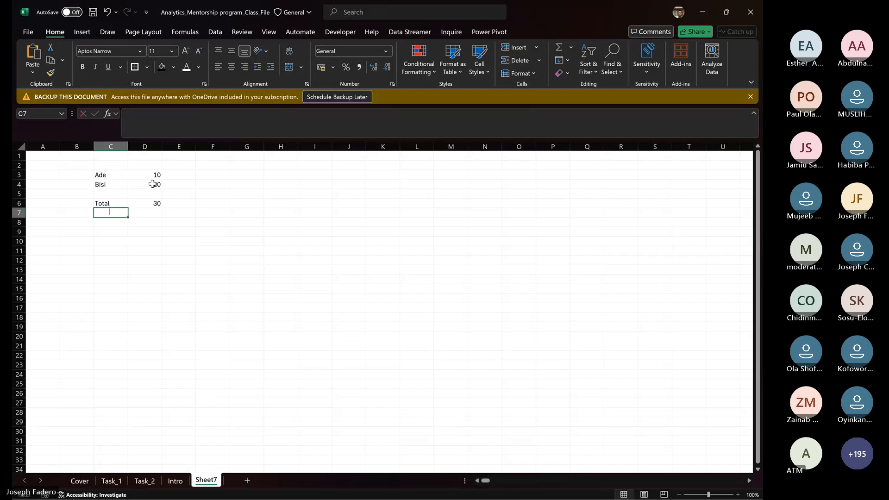
type("Total")
key("Return")
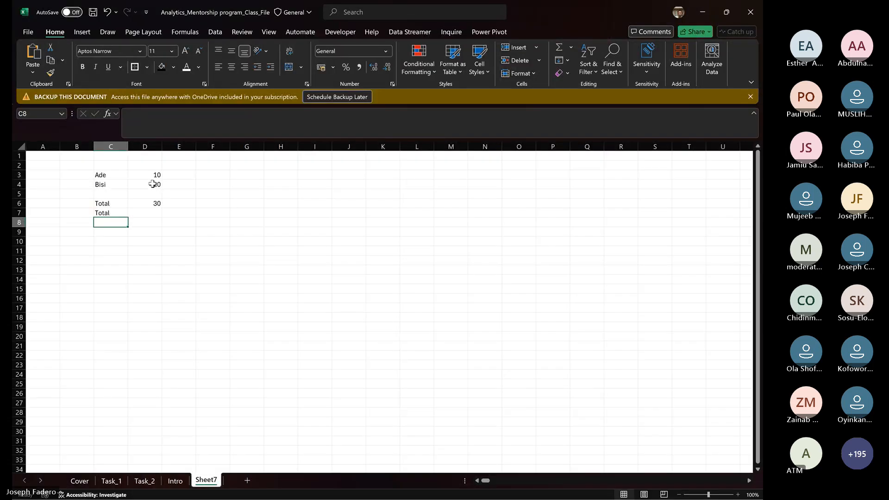
Total the two values in D7 with the SUM function over the range D3:D4.
key("Up")
key("Right")
type("=")
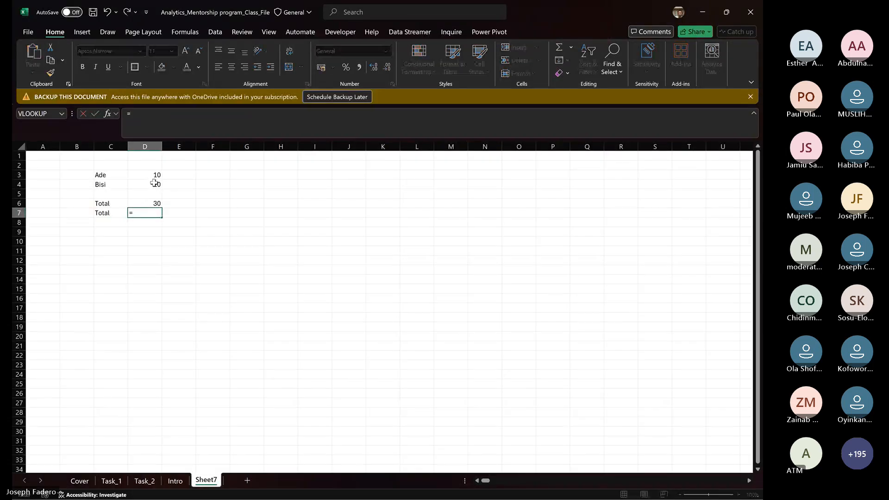
type("sum")
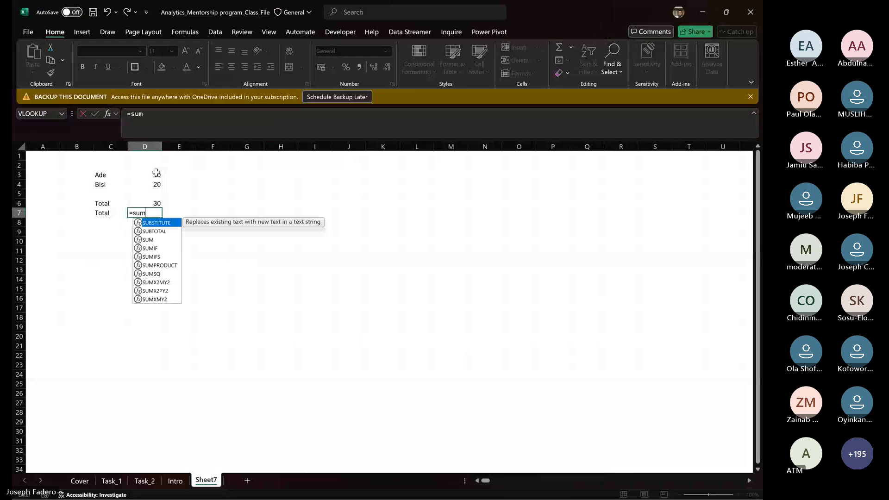
key("Right")
left_click(148, 208)
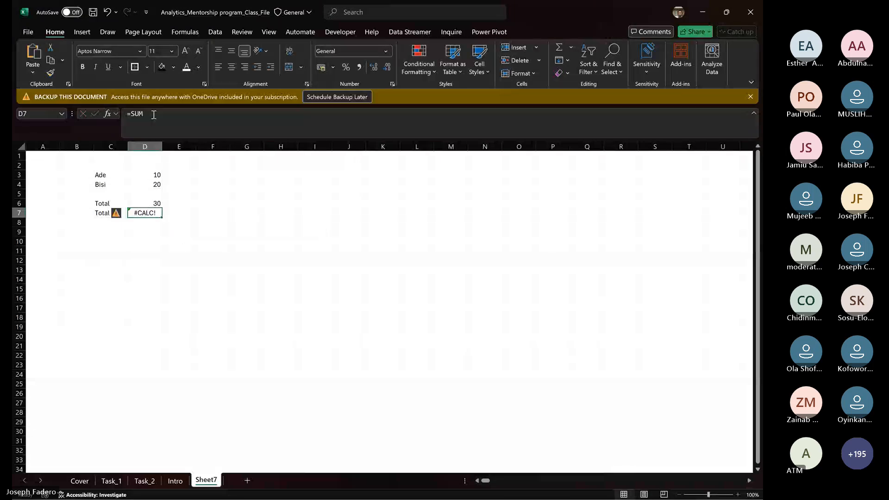
left_click(153, 114)
type("(")
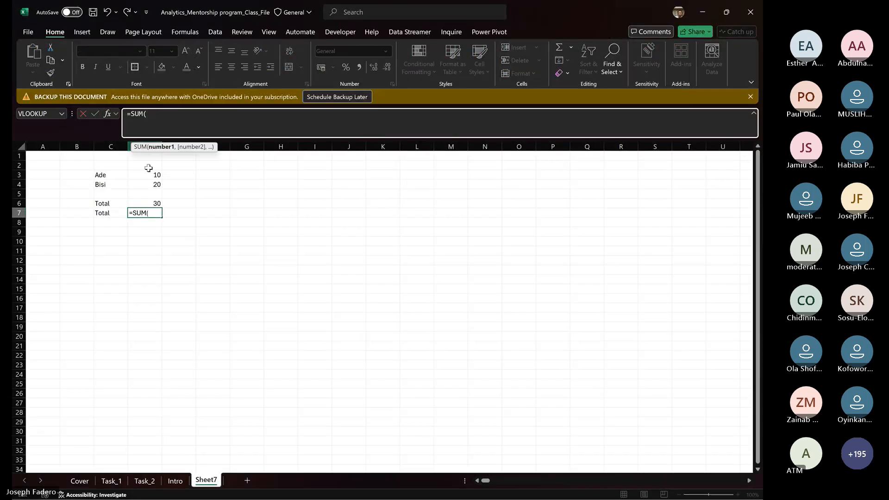
left_click_drag(149, 175, 149, 187)
key("Return")
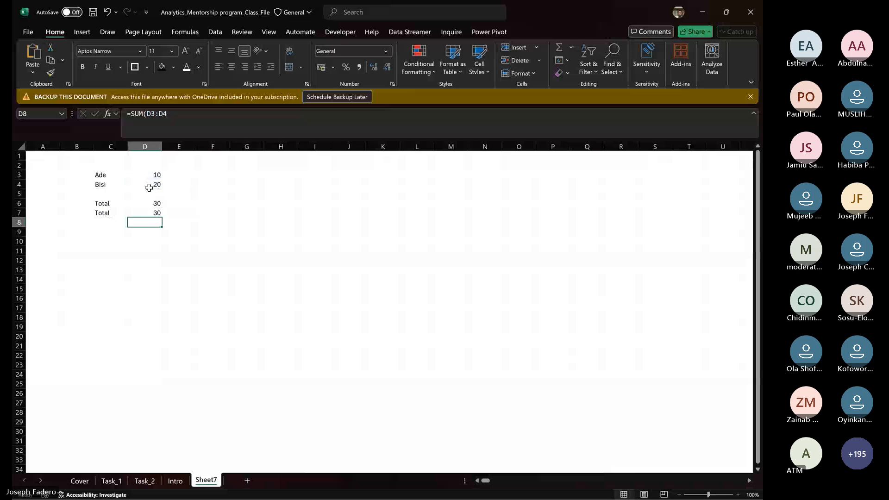
Display the formula behind D6 as text in E6 using the FORMULATEXT function with reference D6.
left_click(159, 202)
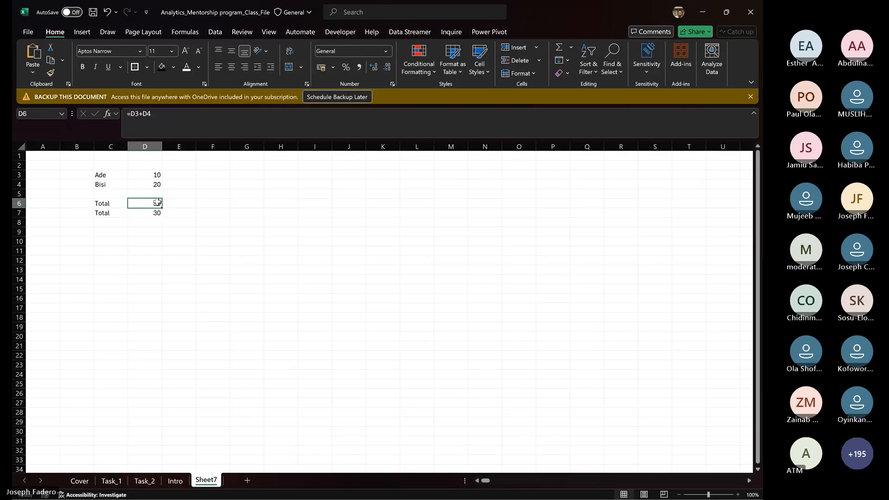
left_click(168, 203)
type("=")
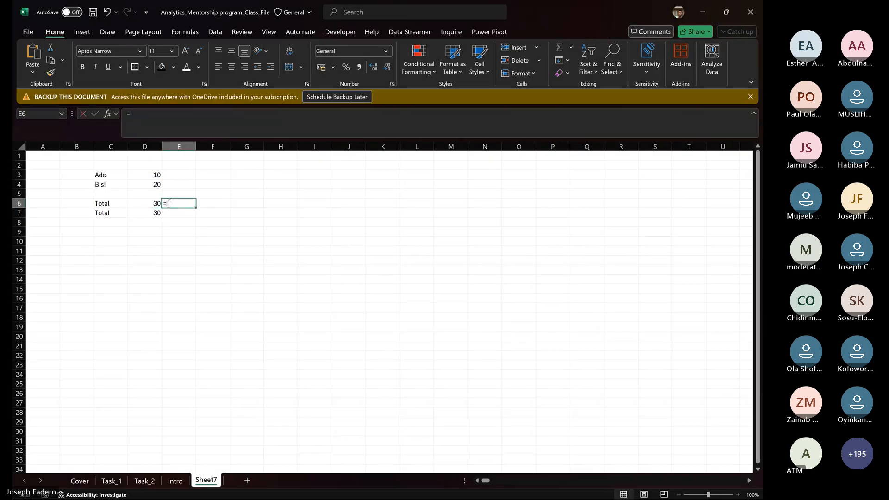
type("for")
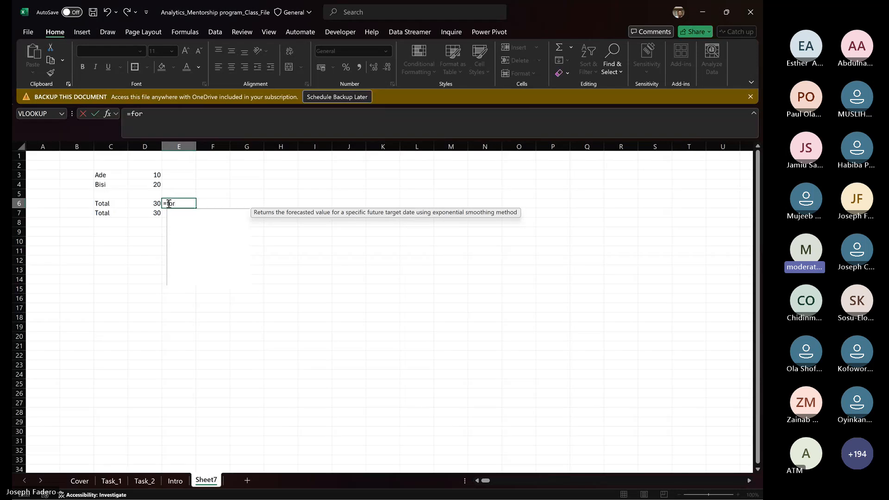
type("mul")
key("Tab")
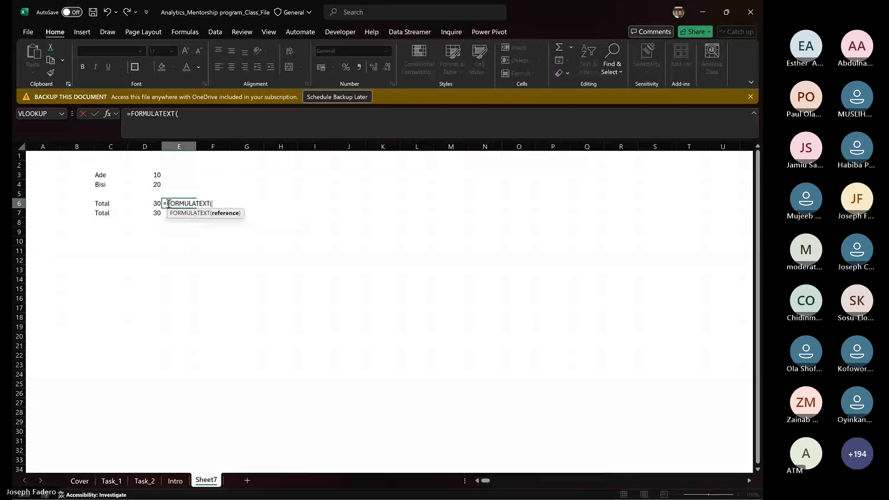
left_click(149, 204)
key("Return")
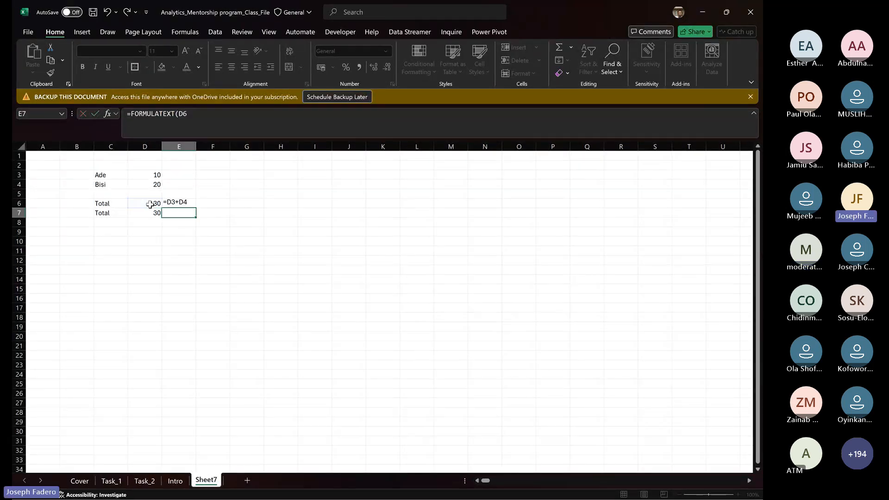
Copy the FORMULATEXT formula from E6 down to E7 and widen column E to fit the text.
left_click(190, 202)
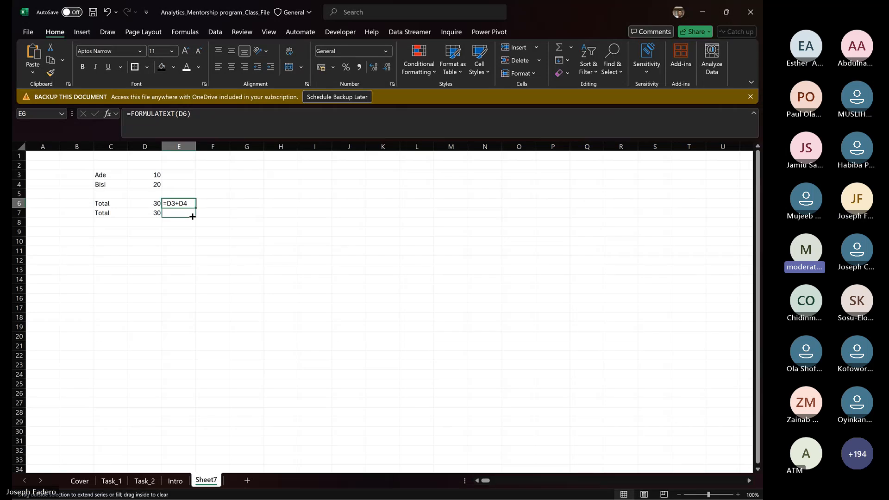
left_click_drag(196, 208, 192, 213)
left_click(192, 214)
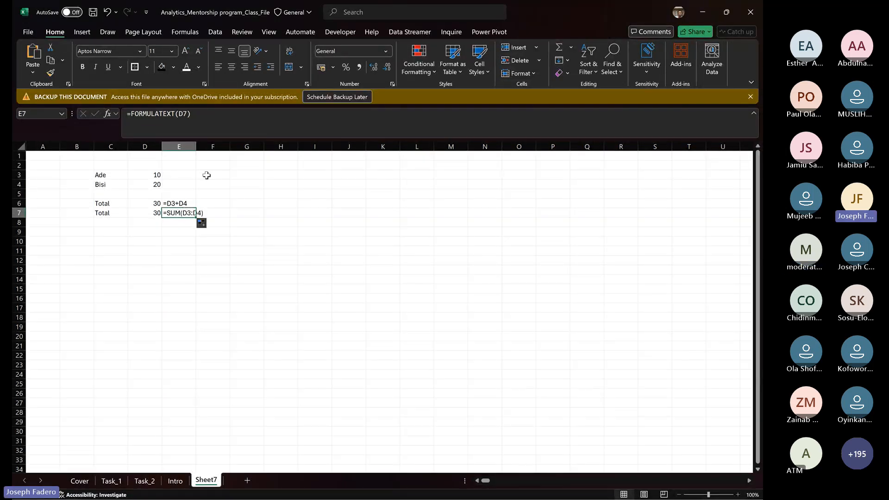
left_click_drag(196, 146, 229, 146)
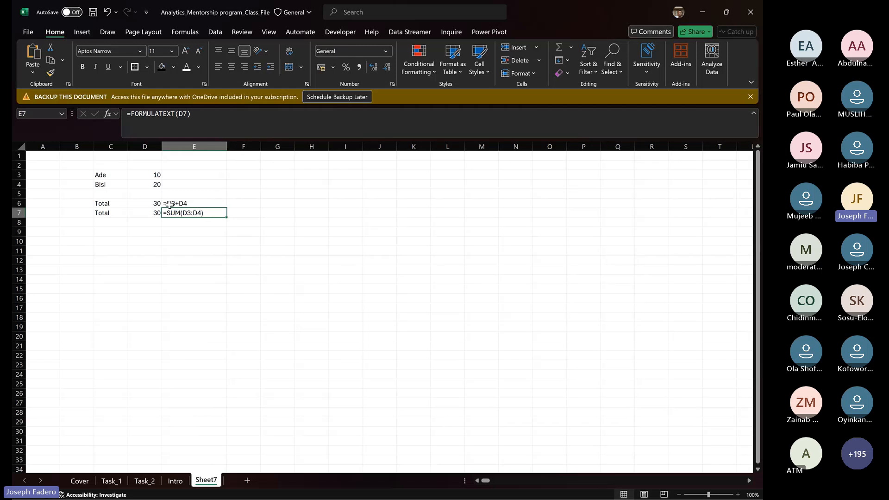
Fill total cell D6 with orange and total cell D7 with red from the standard colors.
left_click(153, 204)
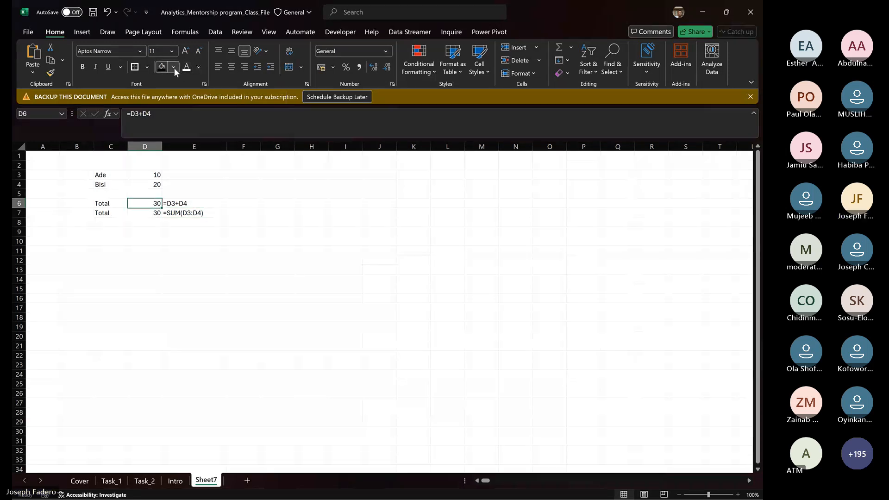
left_click(174, 67)
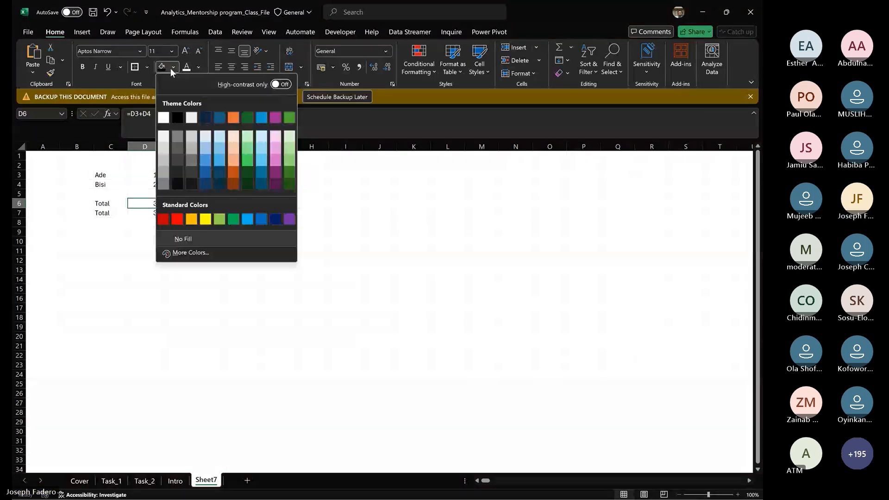
left_click(192, 219)
left_click(154, 213)
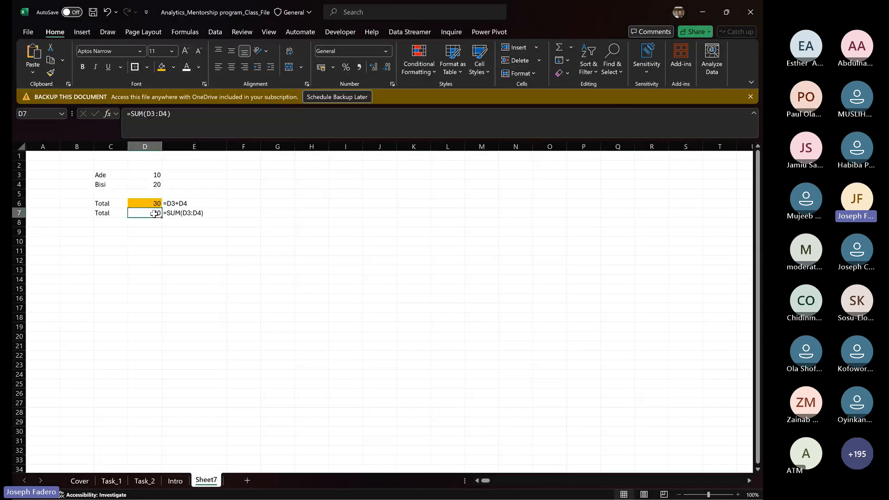
left_click(174, 71)
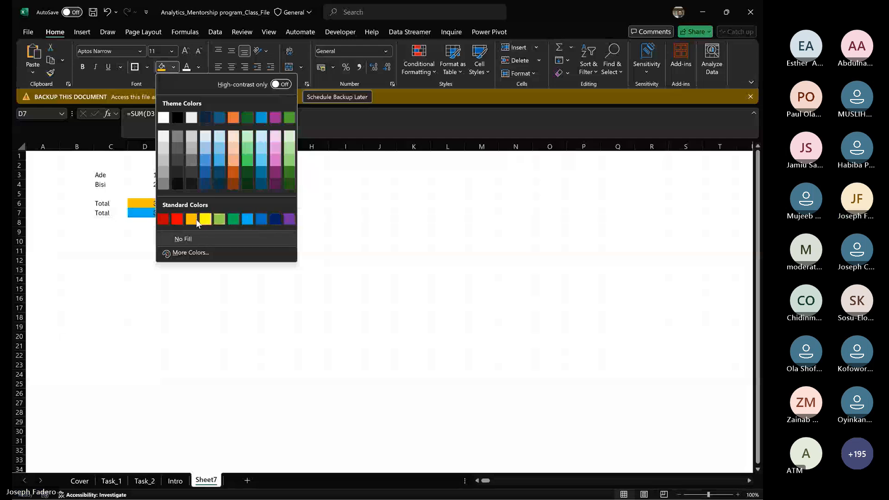
left_click(178, 221)
left_click(177, 203)
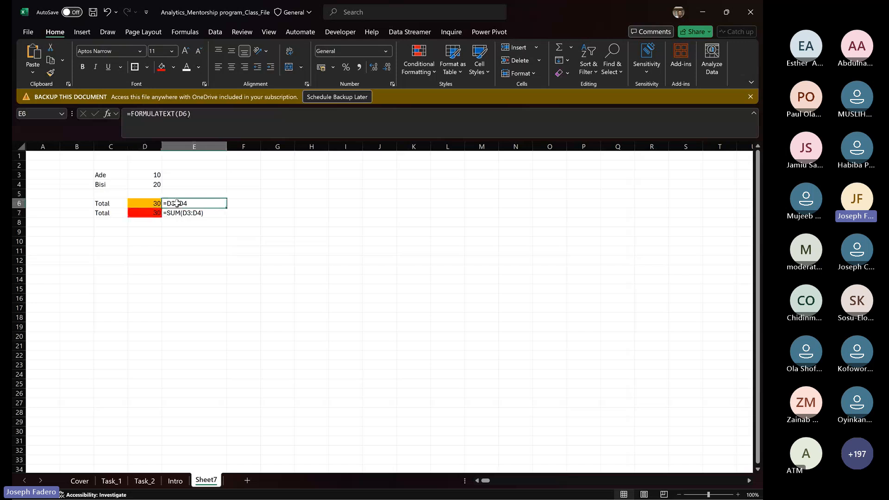
key("Left")
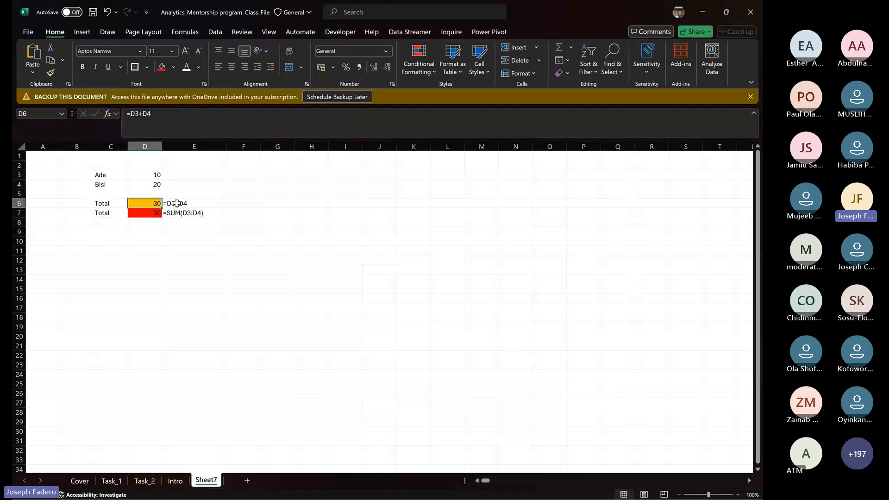
key("Right")
key("Down")
key("Down")
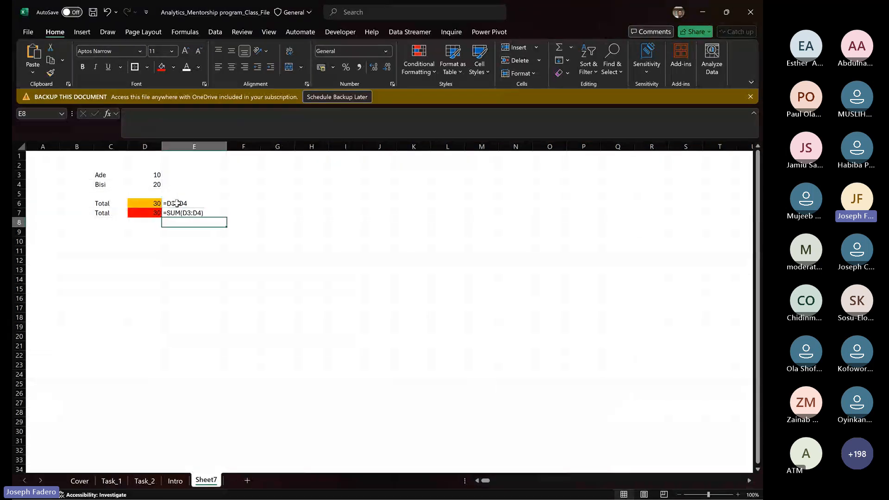
key("Down")
key("Down")
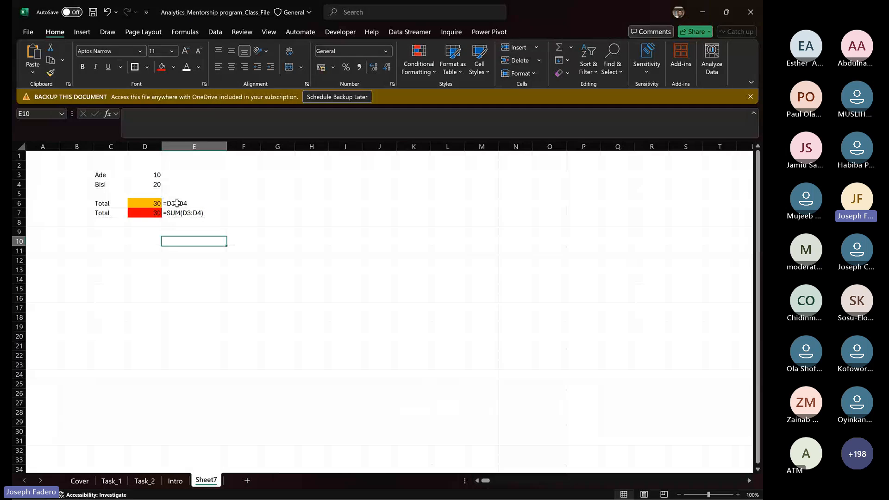
key("Left")
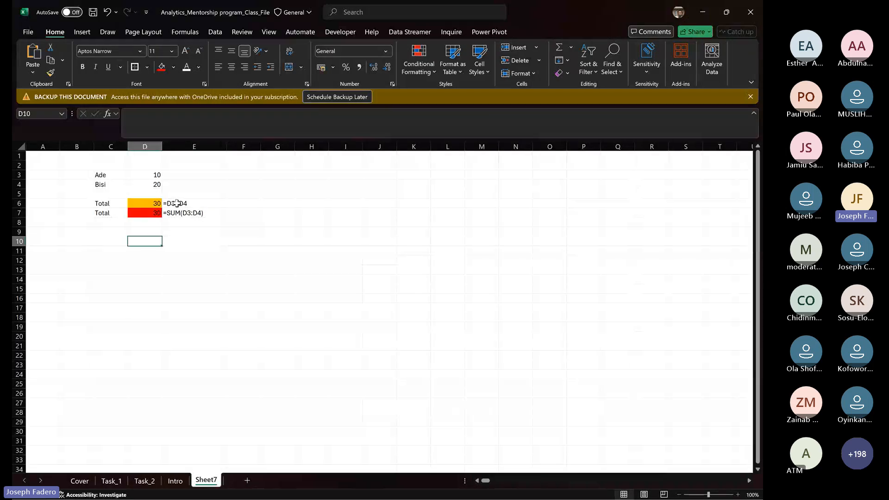
key("Up")
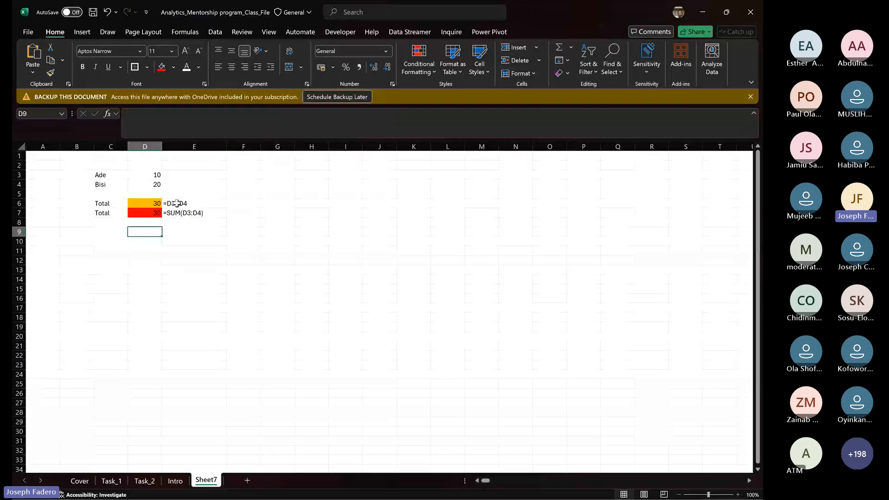
key("Up")
key("Up")
key("Up")
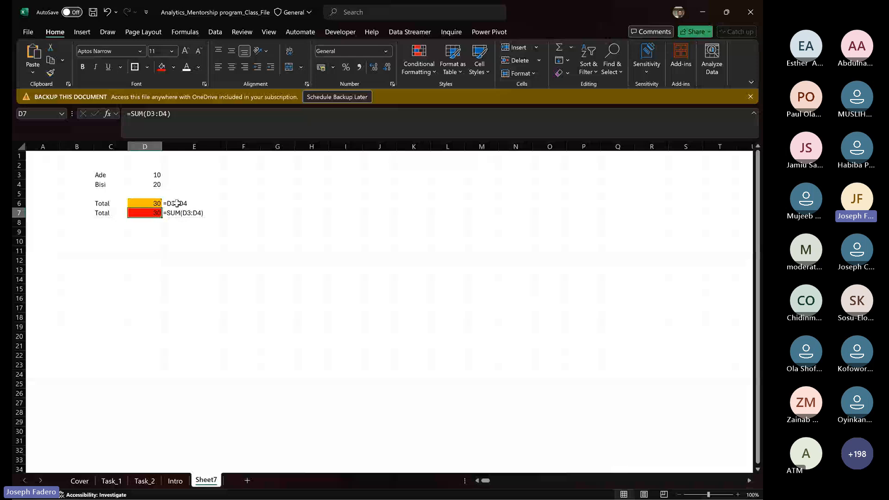
key("Down")
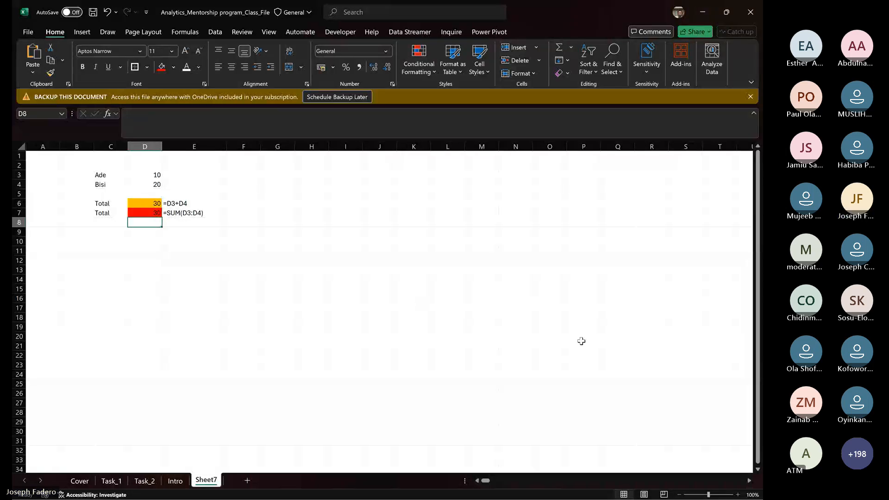
Compare the addition formula in row 6 with the SUM function in row 7 through their cells in columns D and E.
left_click_drag(709, 494, 714, 496)
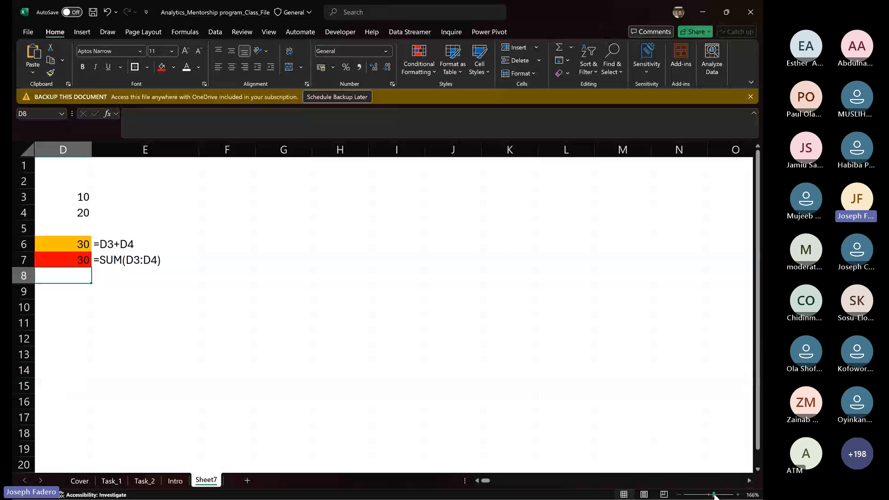
scroll(488, 483, "left", 3)
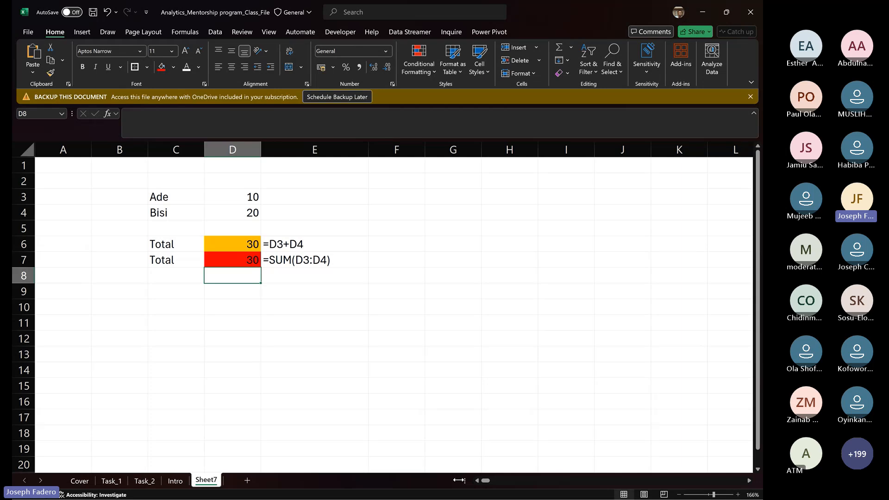
key("Up")
key("Up")
key("Up")
key("Down")
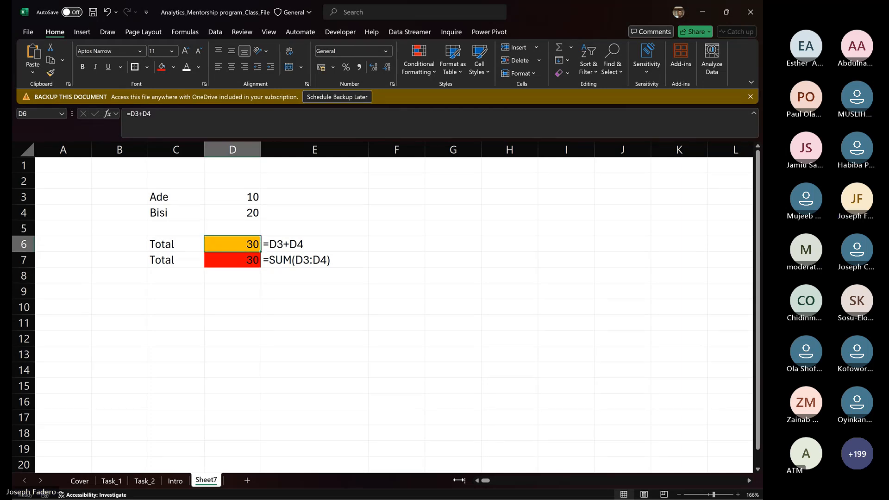
key("Right")
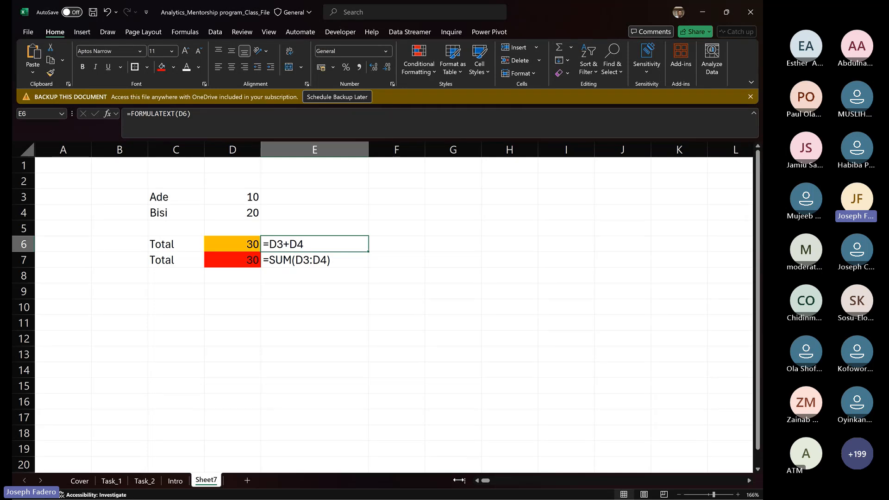
key("Left")
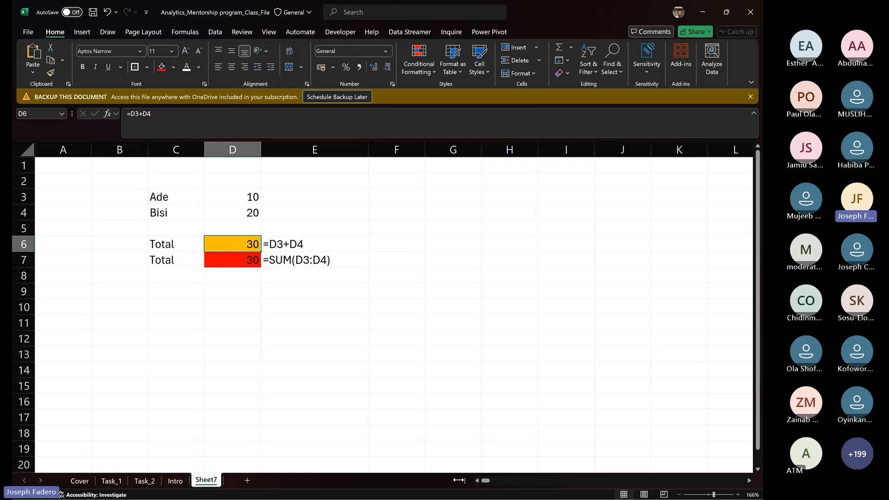
key("Right")
key("Down")
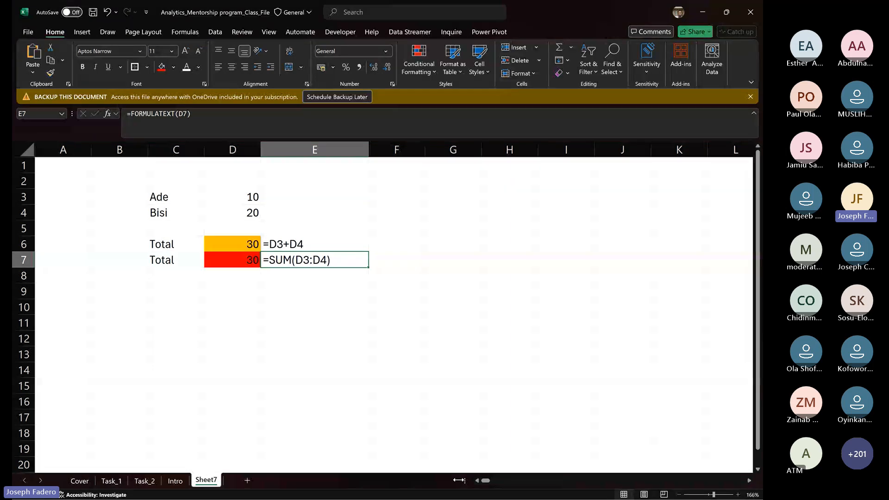
Switch to the slide show and reveal the Pivot Table item on the Ways of Reporting in Excel slide.
key("alt+Tab")
key("alt+Tab")
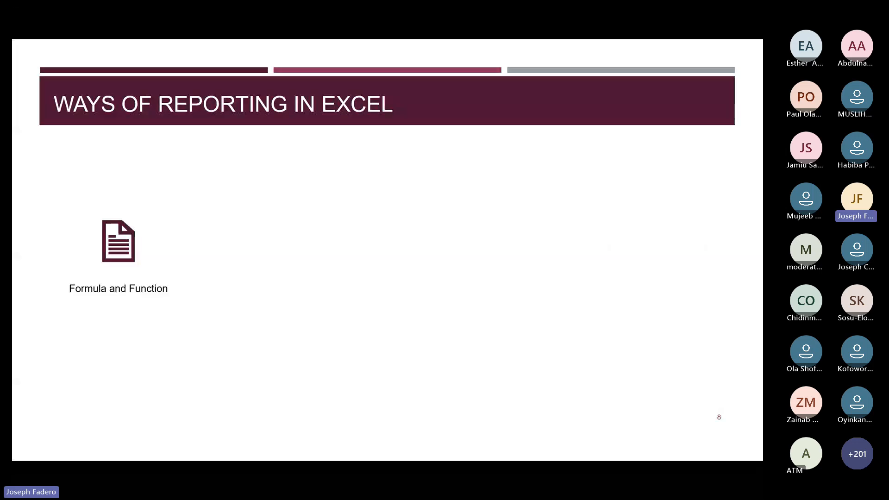
key("Right")
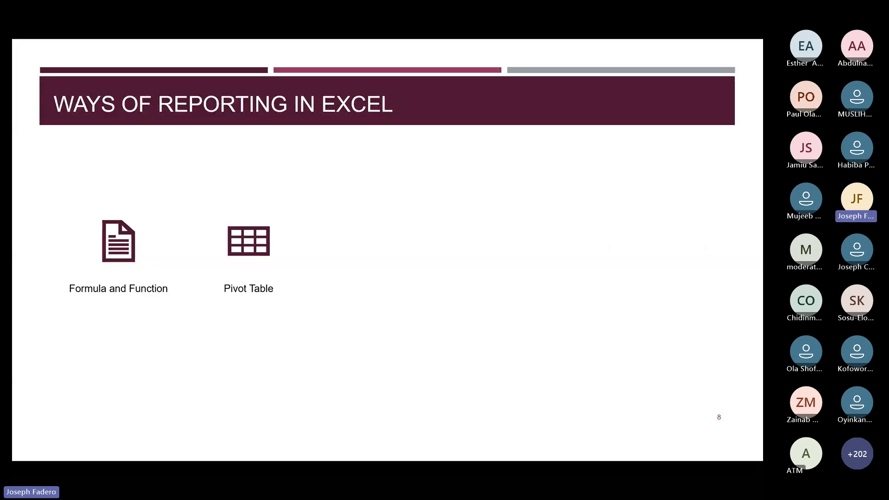
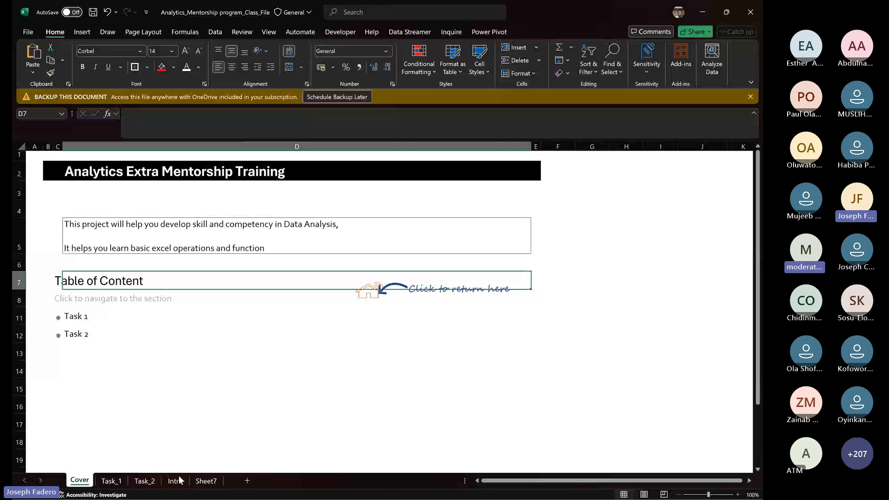
Go back to Sheet7 in the Excel workbook and review total D6 and the formula texts in E6 and E7.
left_click(206, 481)
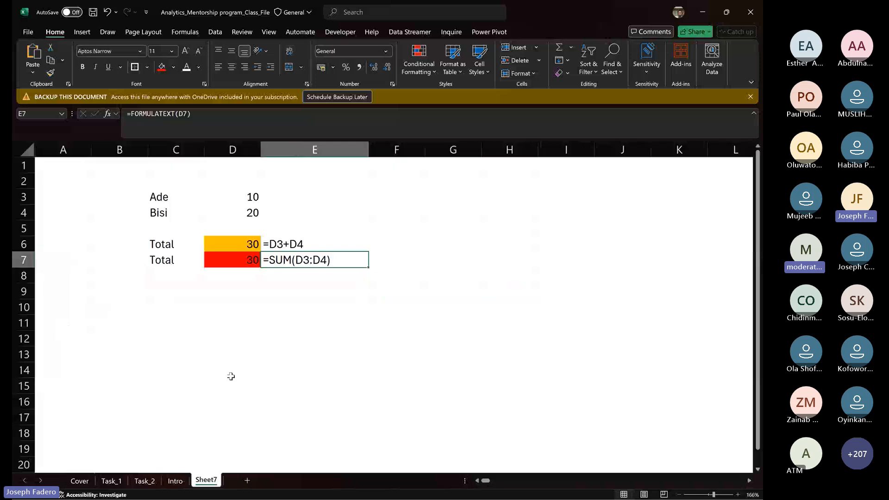
left_click(275, 244)
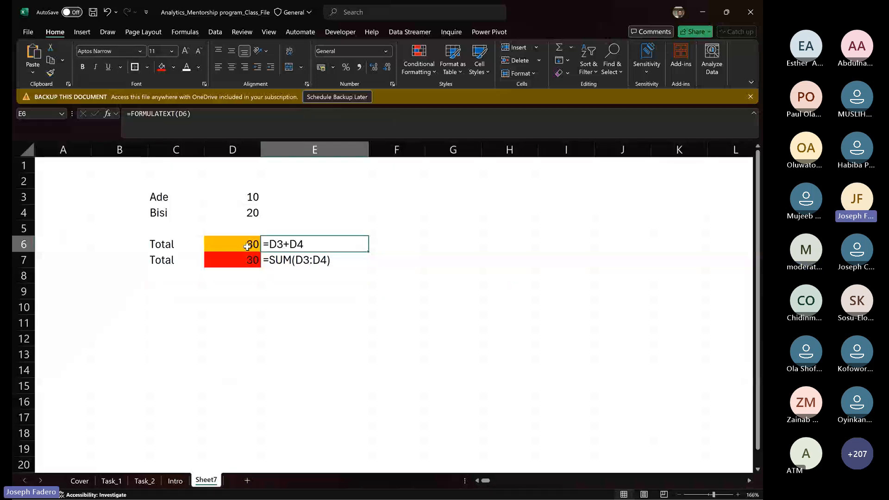
left_click(247, 246)
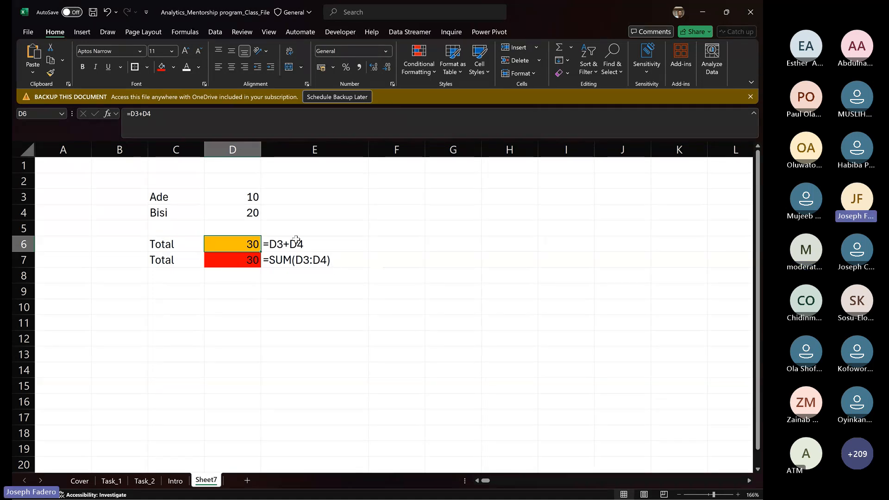
key("Right")
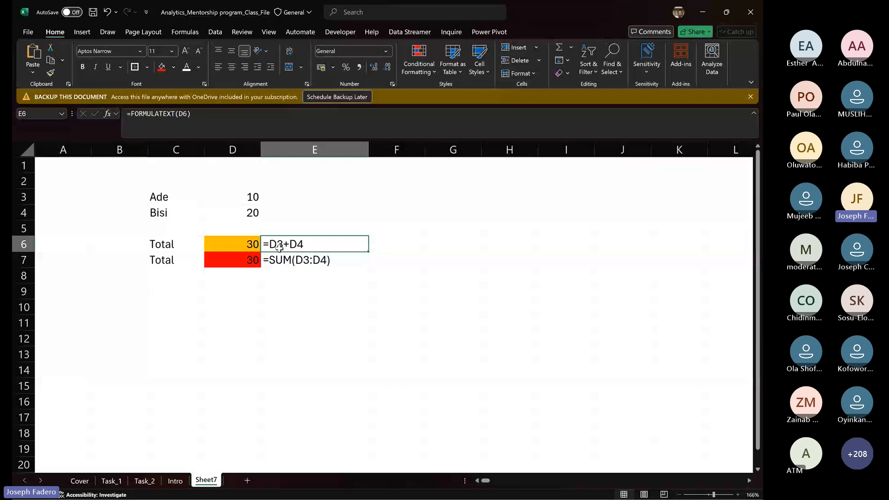
left_click(302, 258)
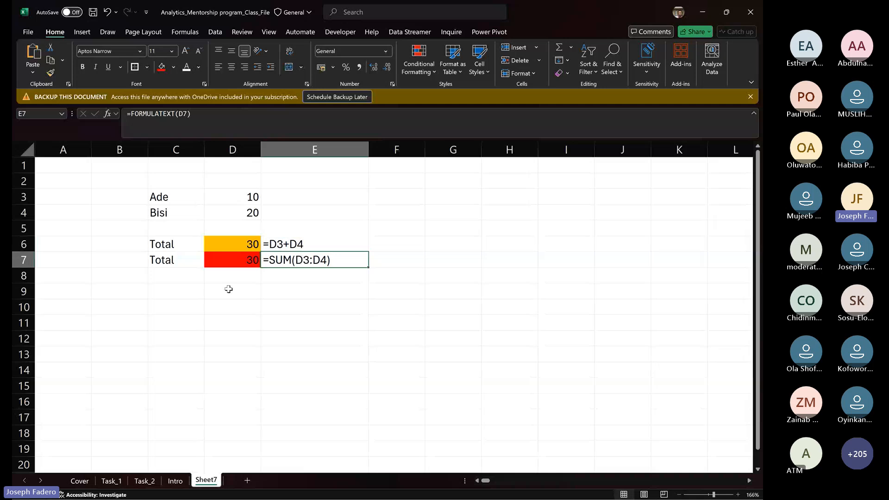
Open the Task_1 worksheet containing the salary table and the list of requested reports.
left_click(109, 480)
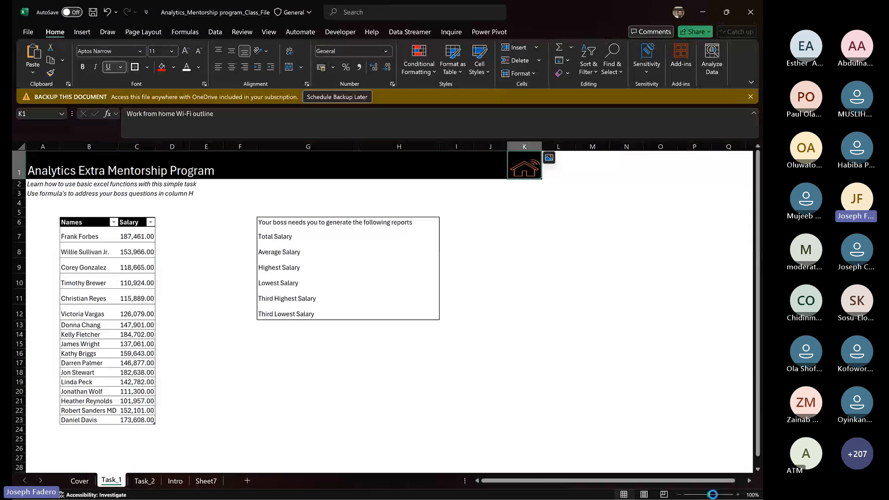
Review the salary table and the list of requested reports, and select cell H7 beside Total Salary.
left_click_drag(712, 494, 716, 495)
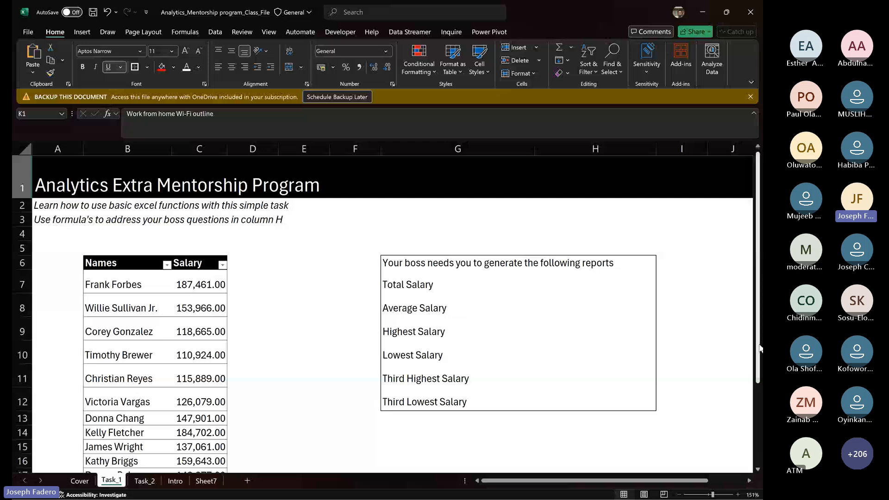
scroll(716, 332, "down", 2)
scroll(392, 314, "down", 1)
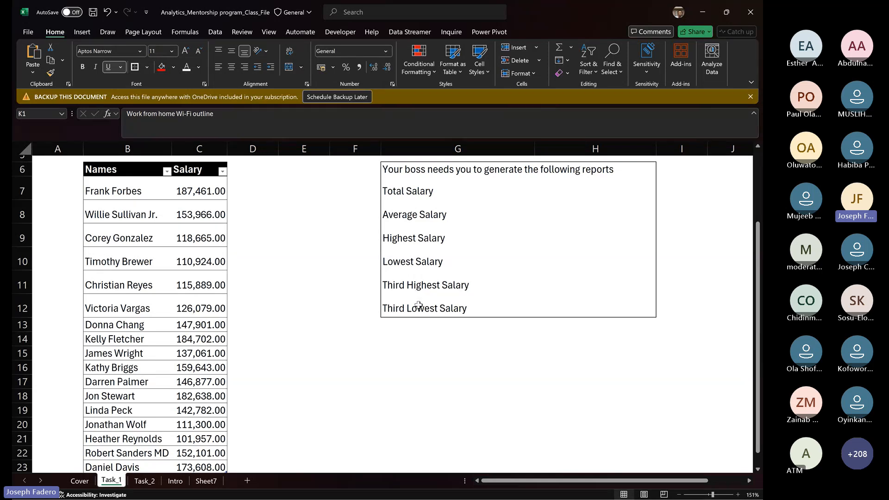
left_click(520, 189)
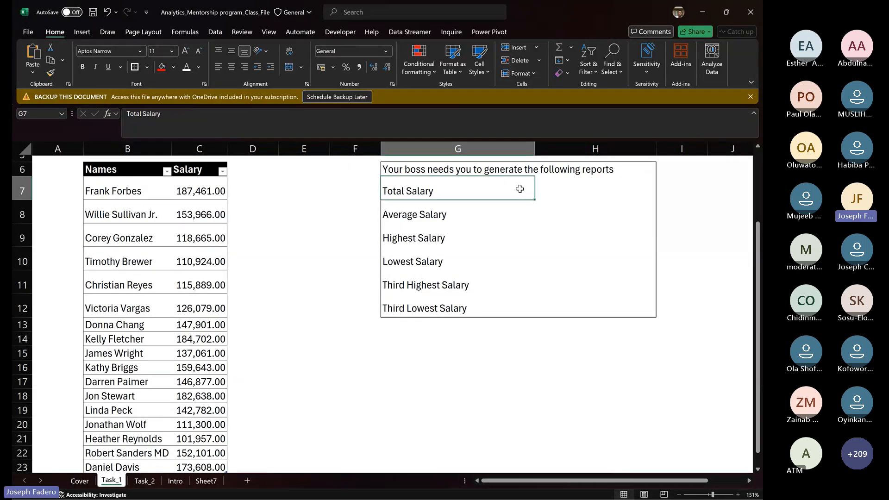
left_click(546, 189)
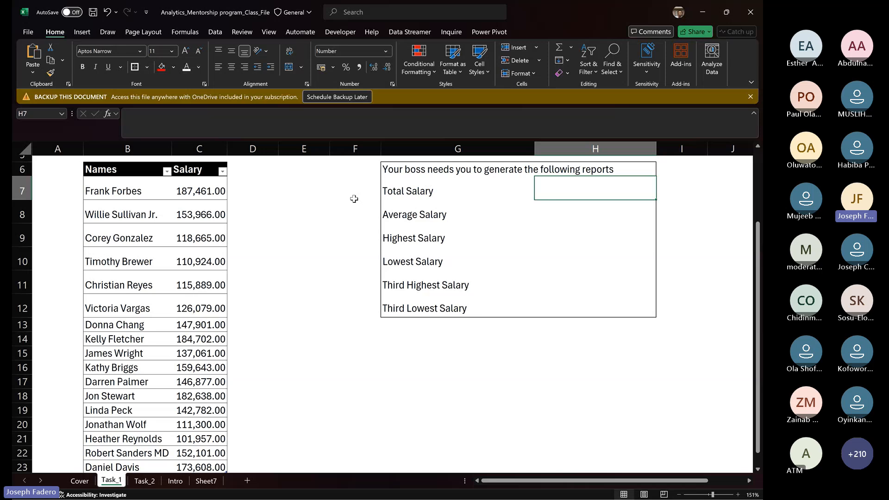
scroll(757, 329, "down", 1)
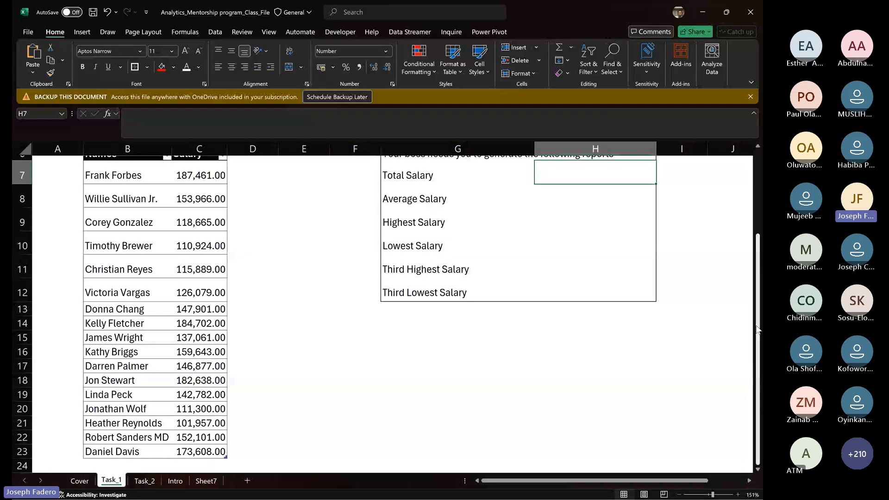
scroll(757, 328, "up", 2)
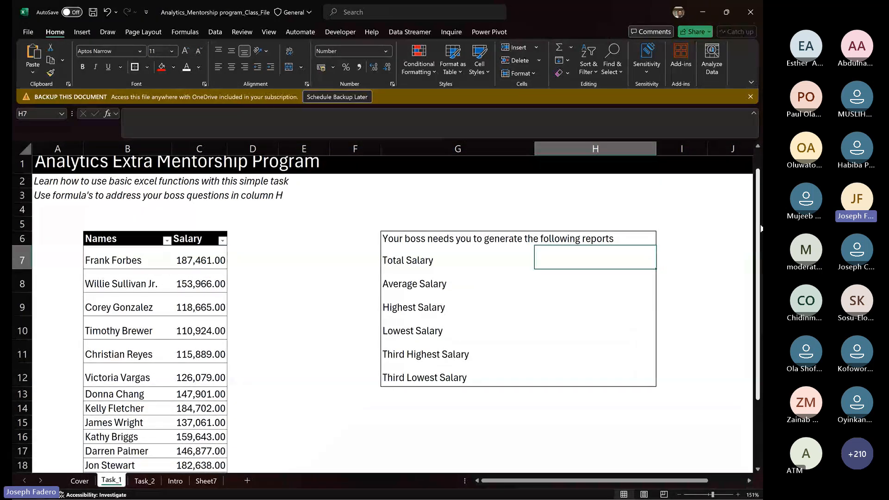
left_click_drag(761, 229, 762, 290)
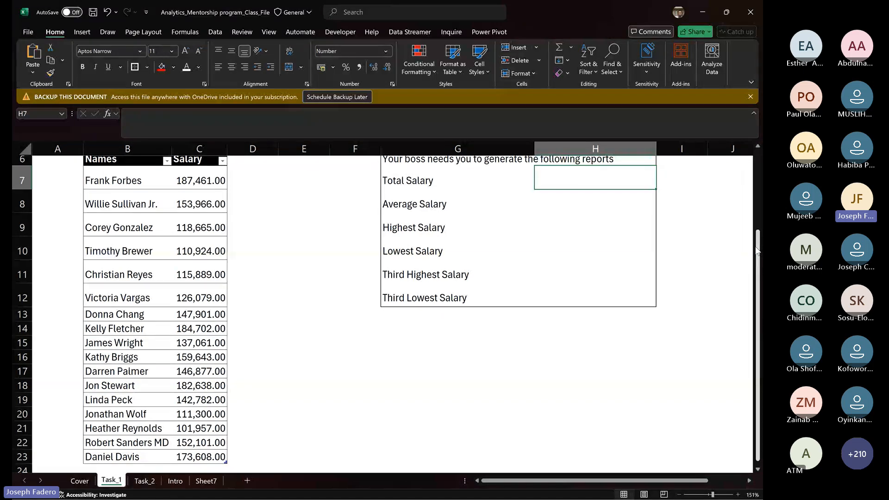
type("=s")
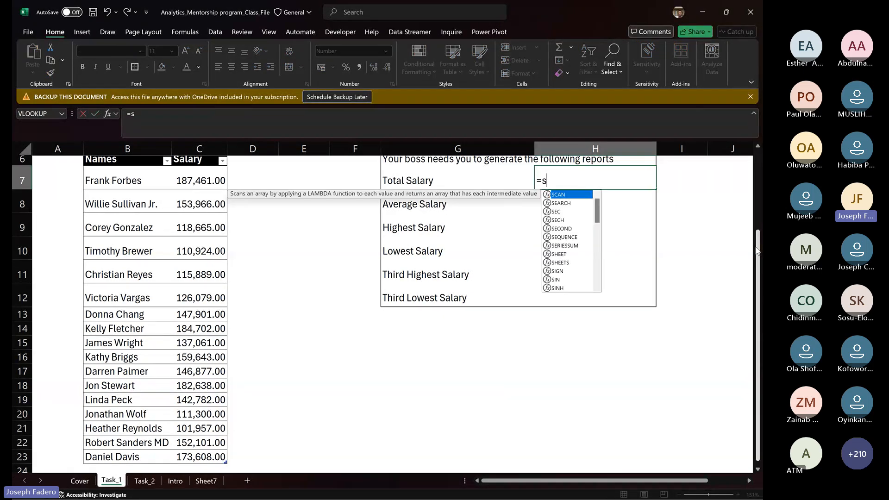
type("um")
key("Tab")
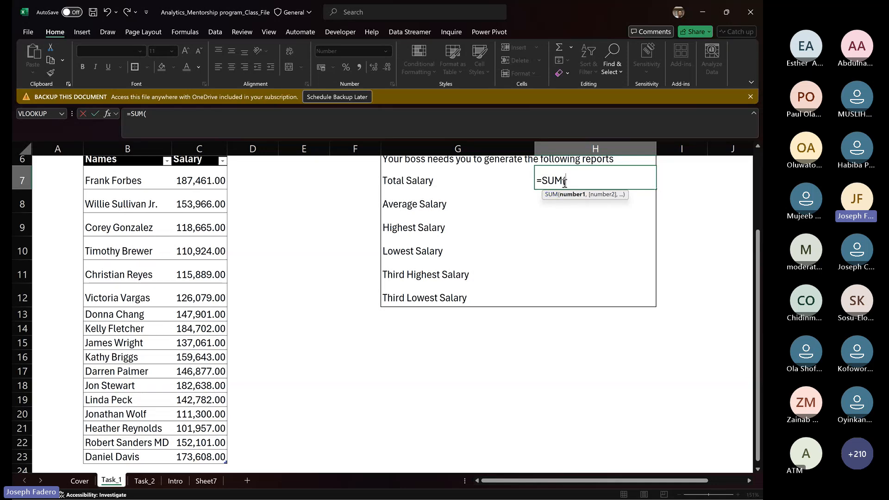
left_click(170, 121)
key("BackSpace")
key("BackSpace")
key("BackSpace")
key("BackSpace")
key("BackSpace")
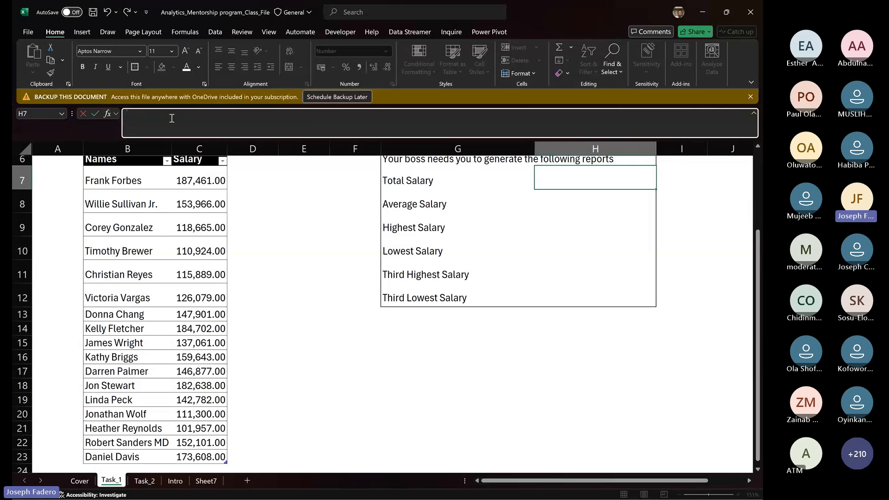
key("Escape")
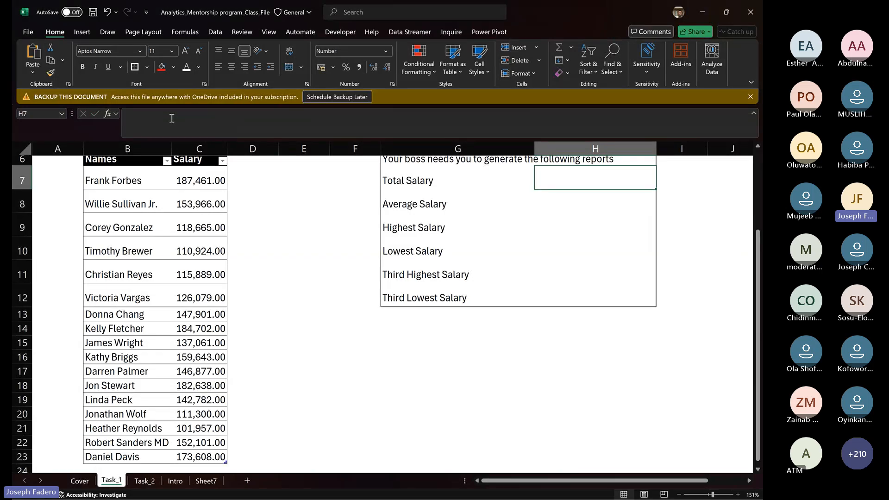
Start a SUM function in H7, view its Function Arguments dialog, and cancel it.
type("=")
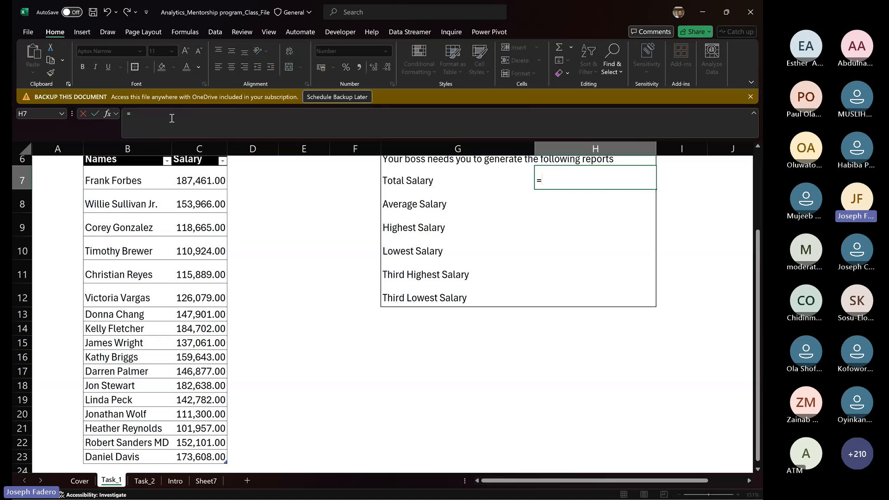
type("m")
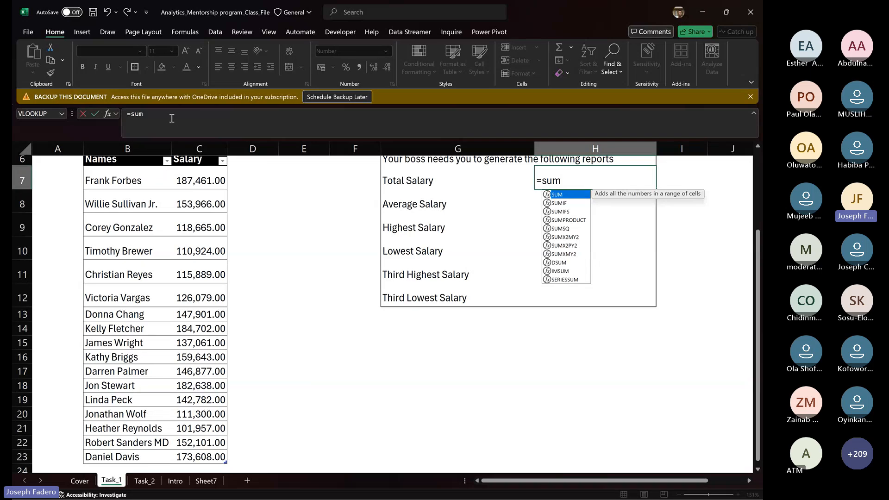
key("Tab")
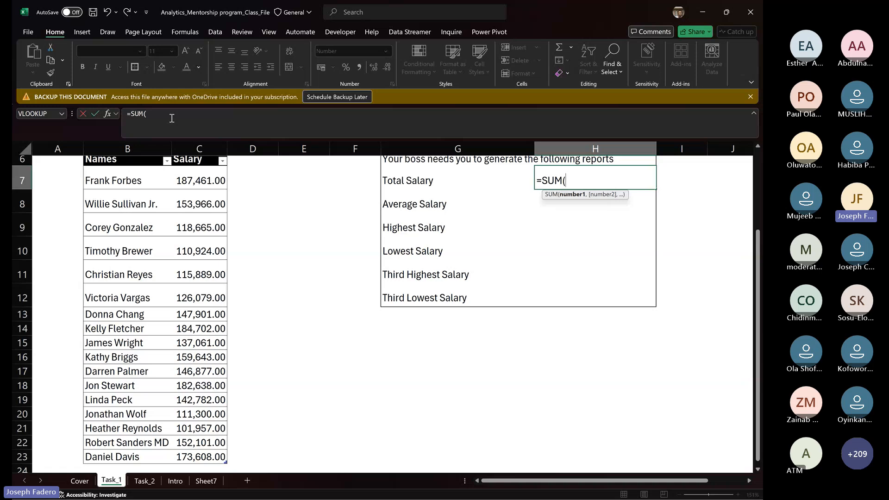
key("ctrl+a")
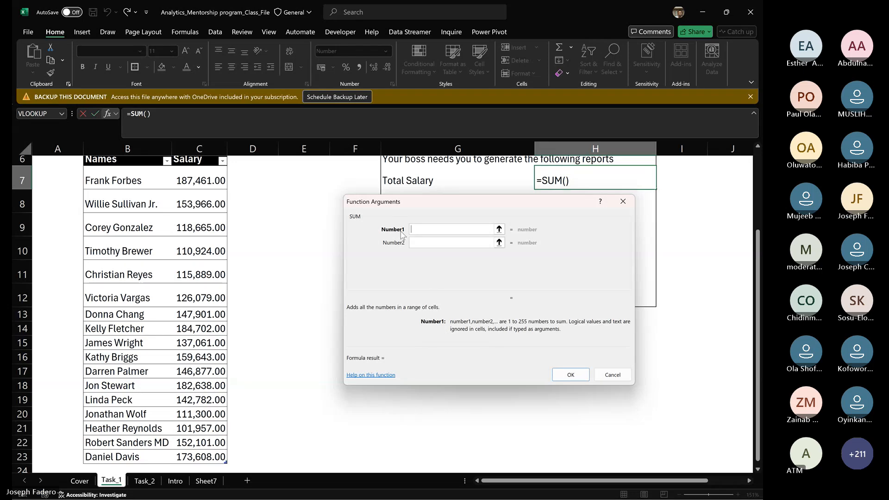
left_click_drag(402, 233, 382, 234)
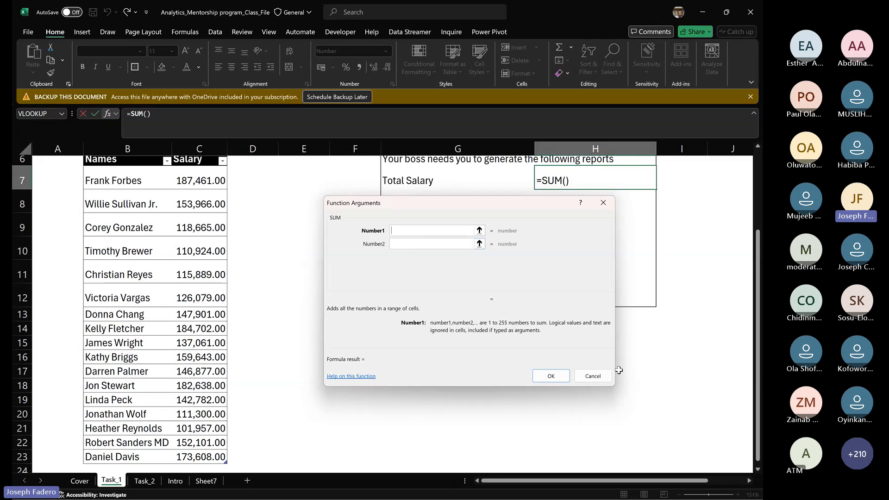
left_click(586, 375)
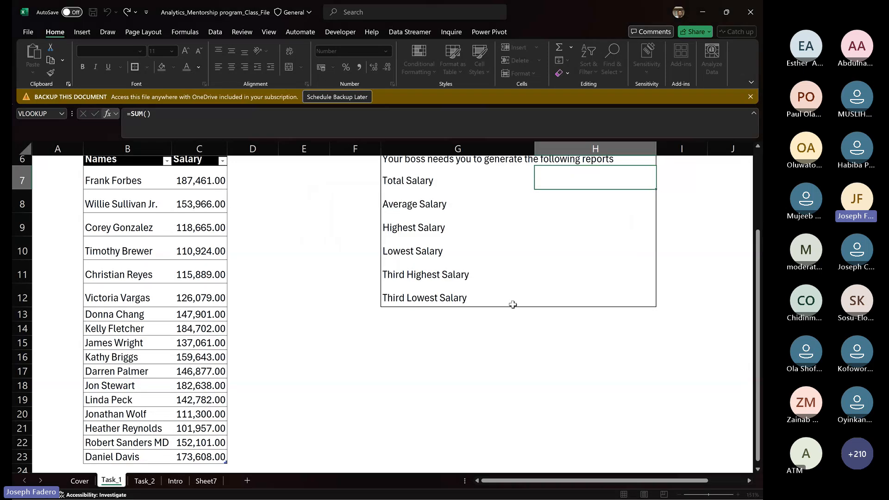
Try a SUM formula in H7 over the whole Salary column of Table3, and discard the entry.
left_click(253, 109)
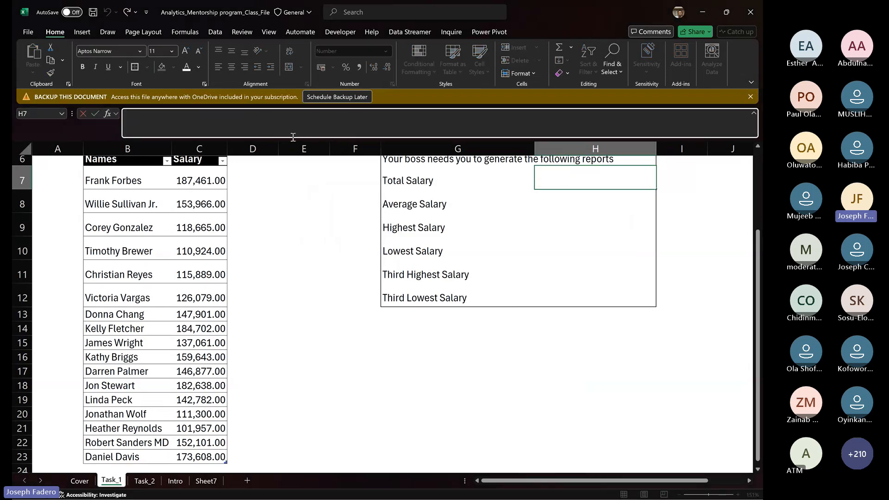
type("=")
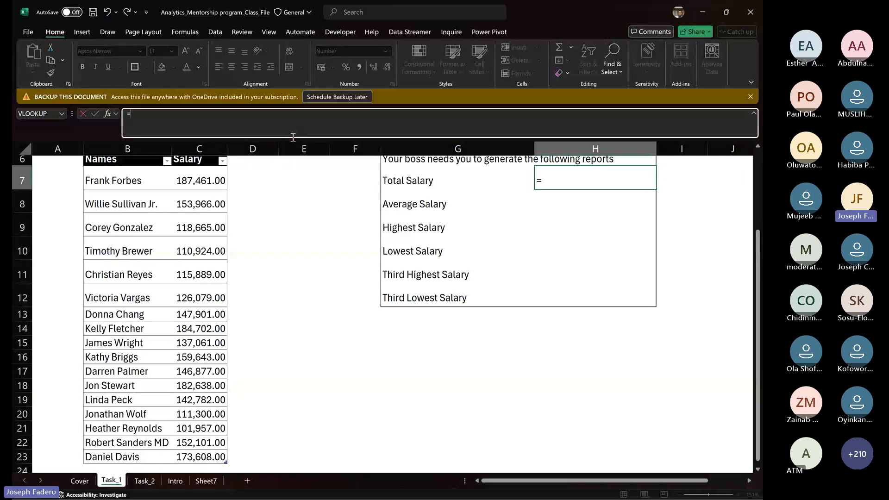
type("sum")
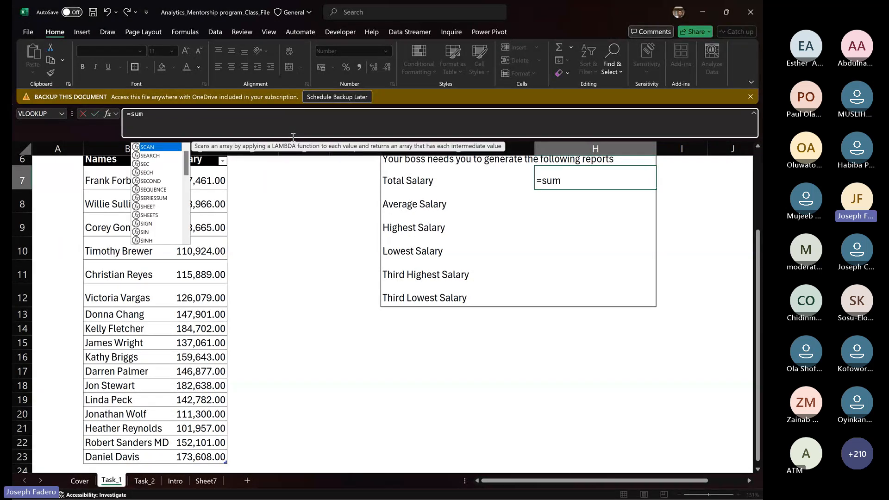
key("Tab")
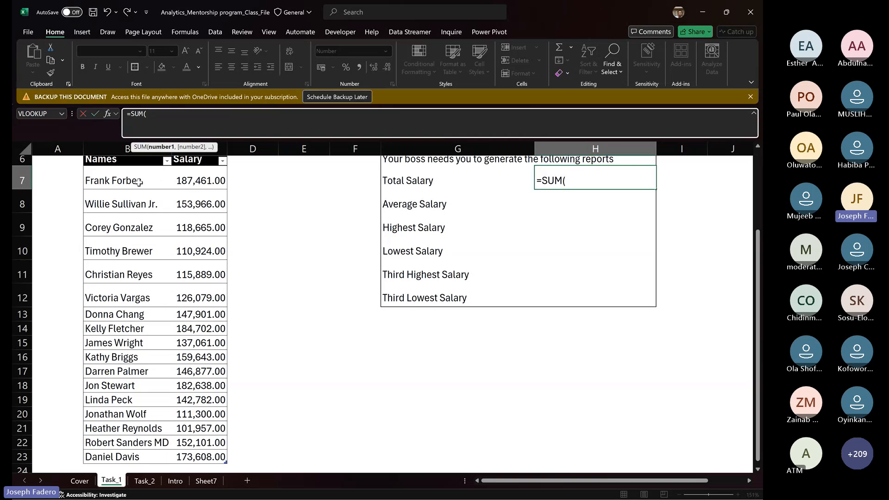
left_click(207, 181)
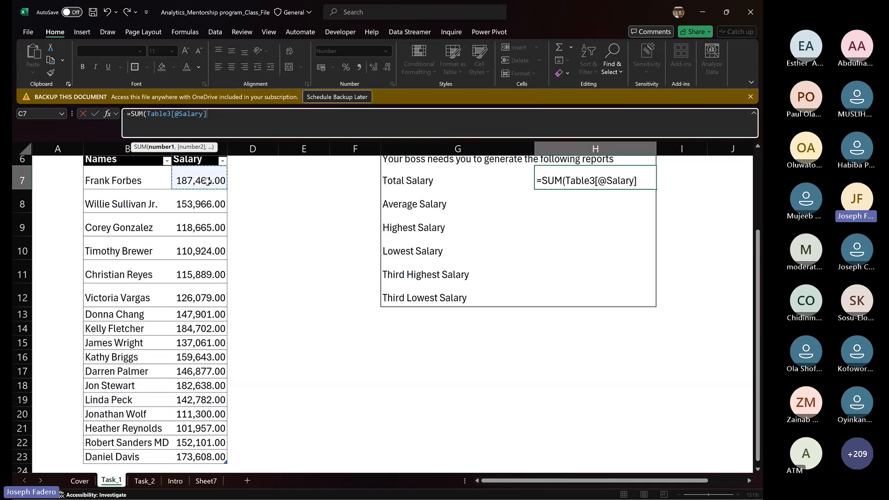
key("ctrl+shift+Down")
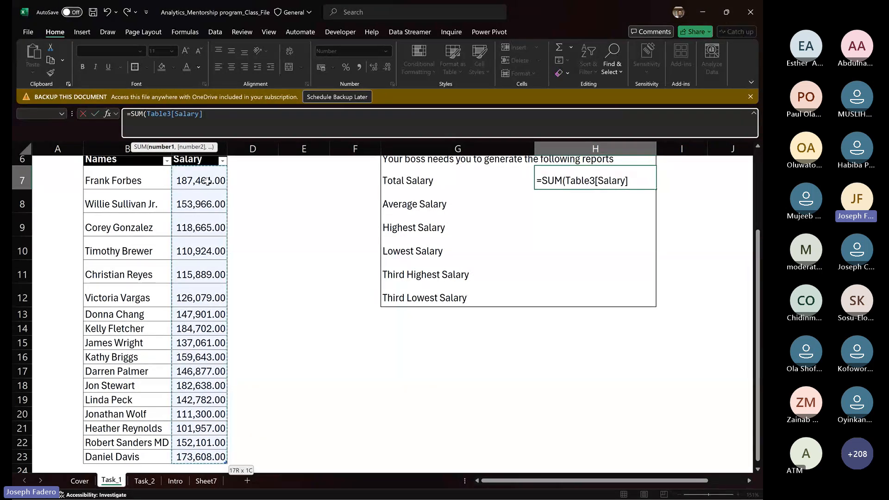
key("Up")
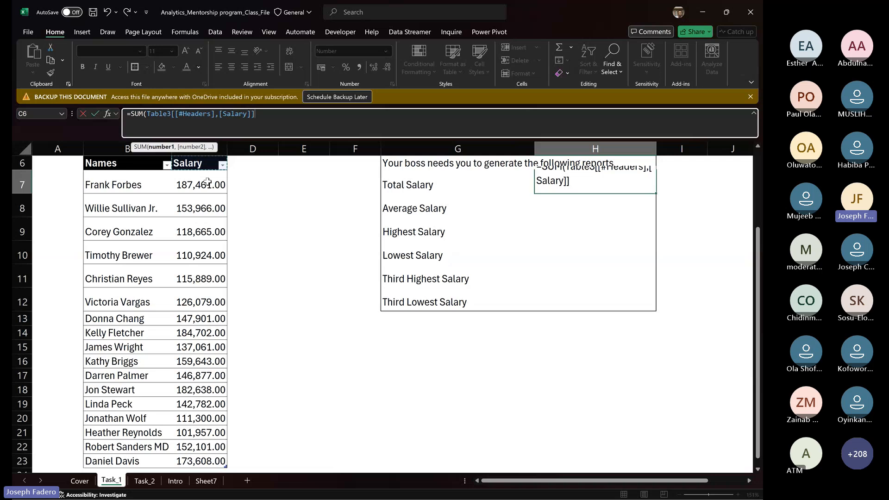
key("Down")
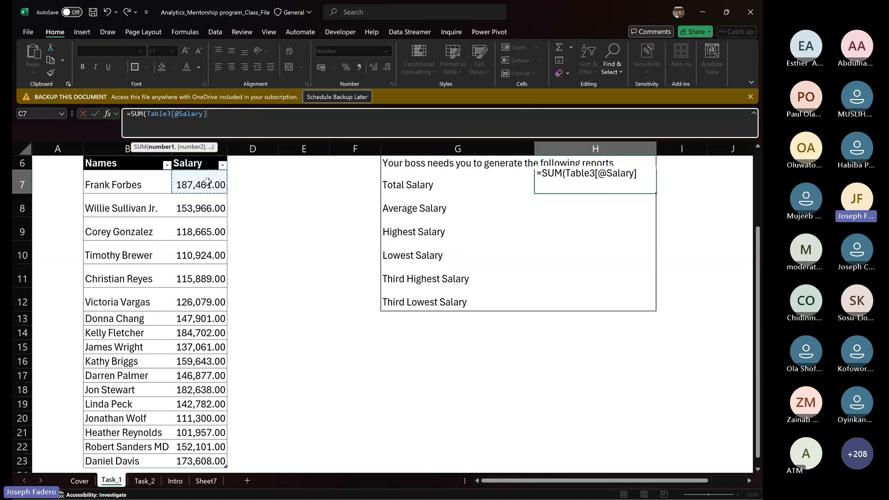
key("ctrl+shift+Down")
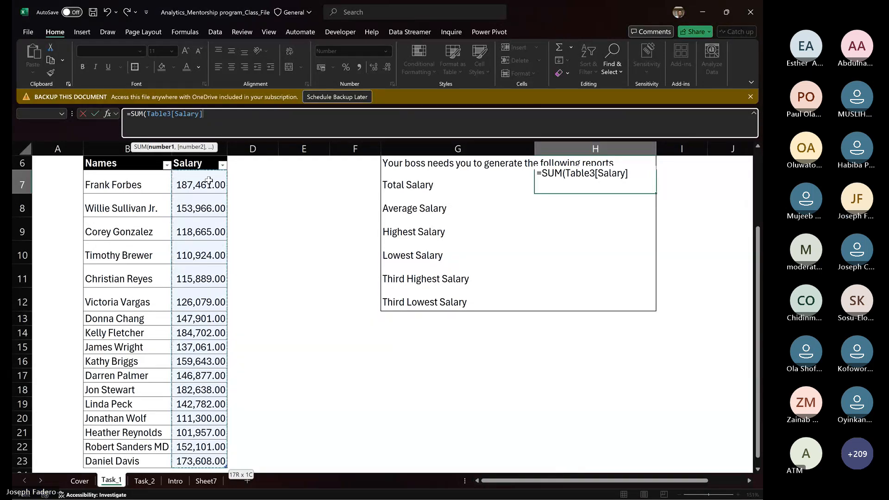
key("Escape")
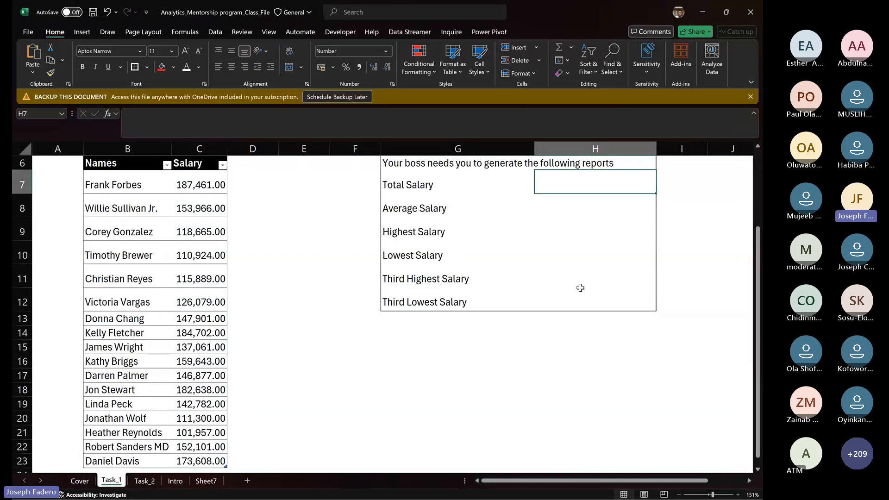
left_click(718, 494)
left_click_drag(666, 479, 599, 479)
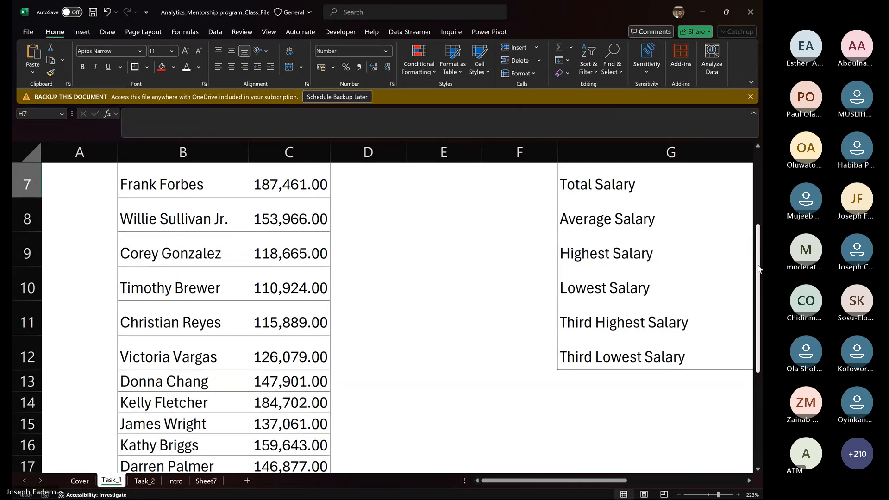
scroll(754, 394, "up", 2)
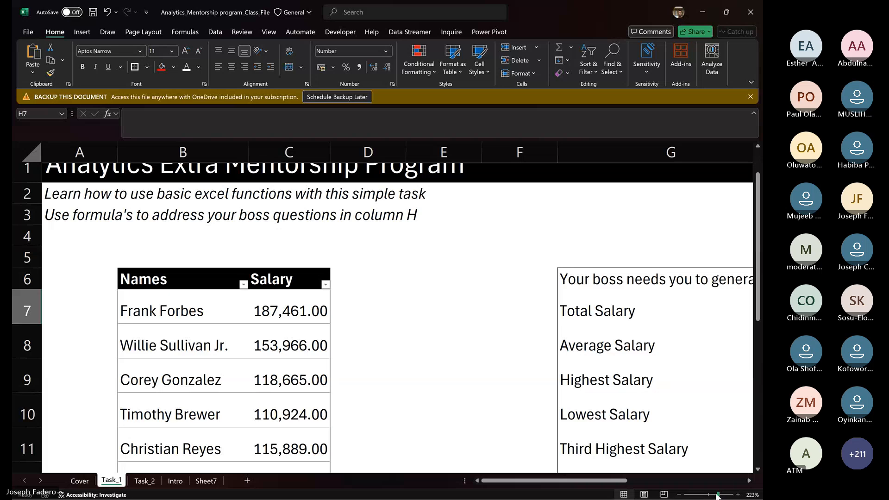
left_click_drag(718, 494, 714, 494)
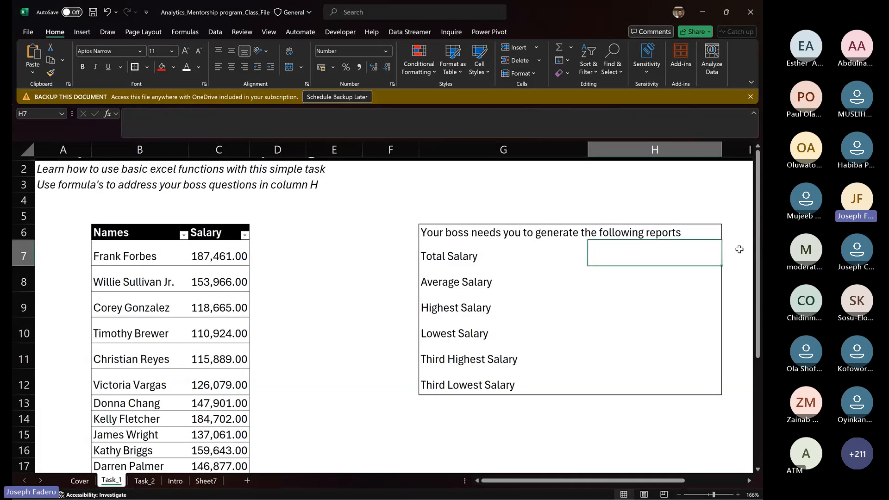
scroll(758, 254, "down", 2)
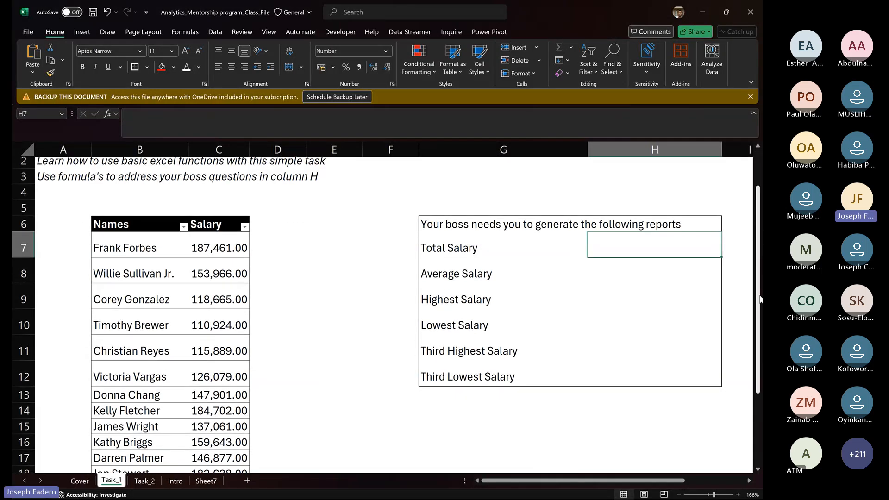
scroll(758, 254, "up", 3)
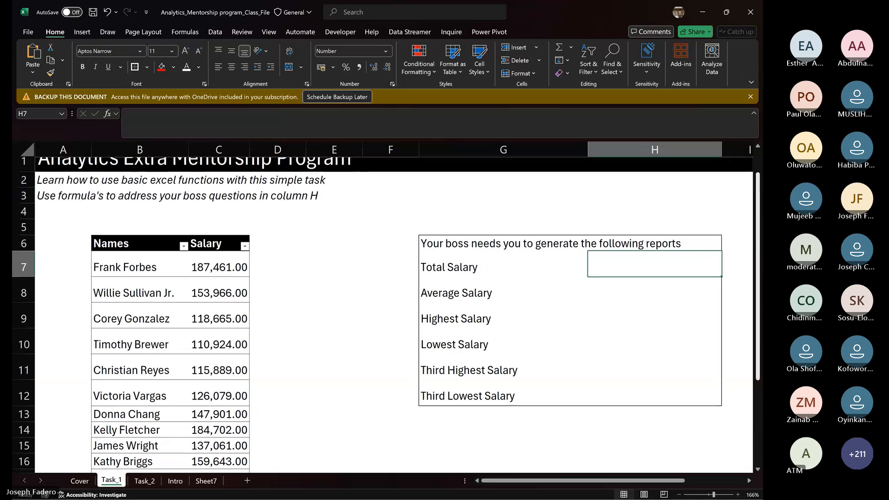
scroll(762, 279, "down", 1)
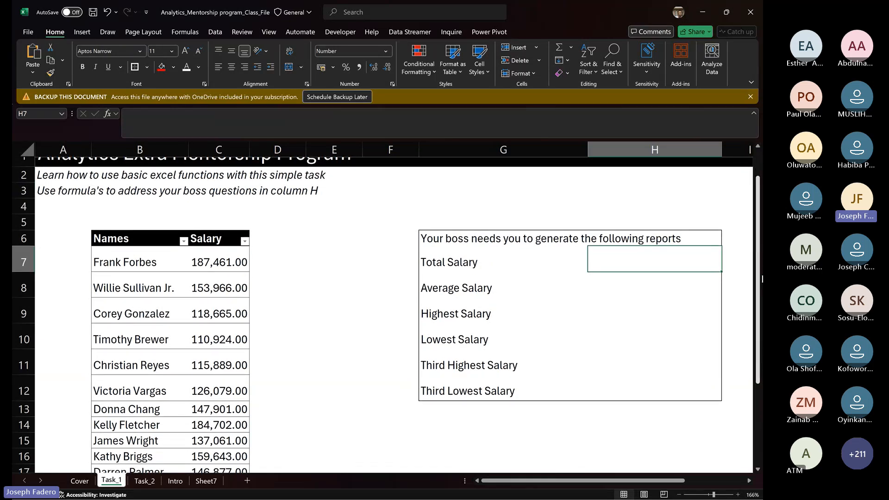
type("=")
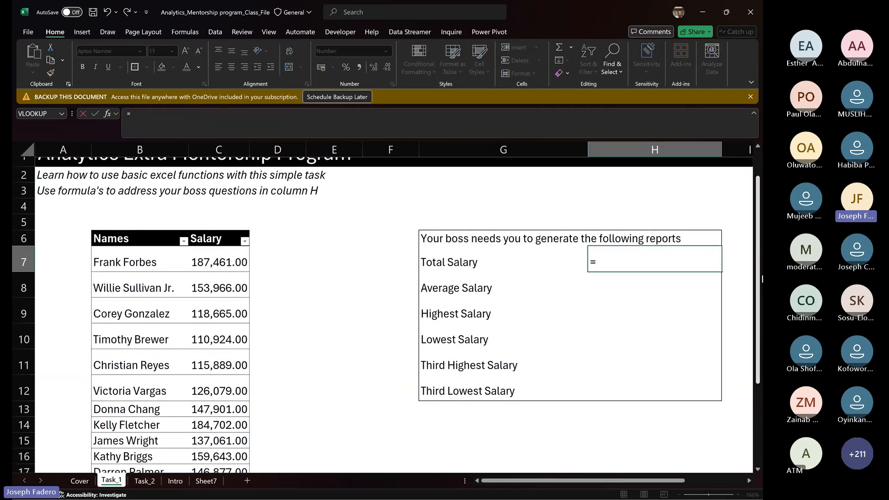
type("sum")
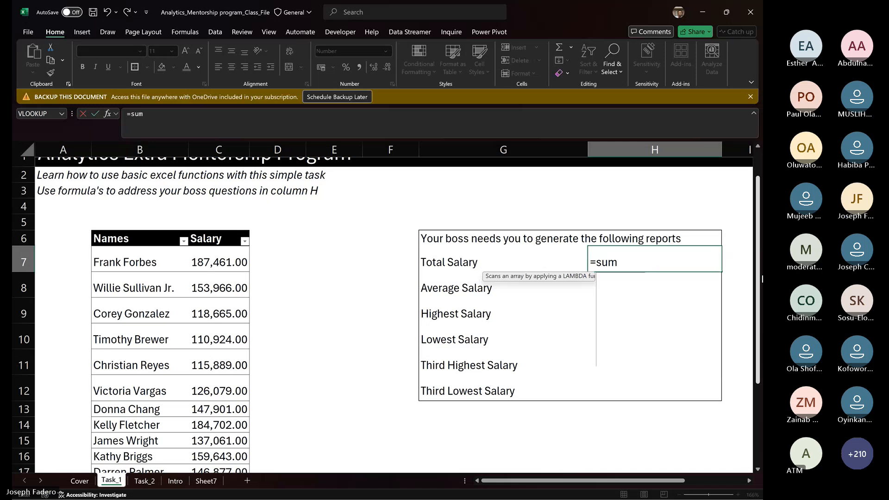
key("Tab")
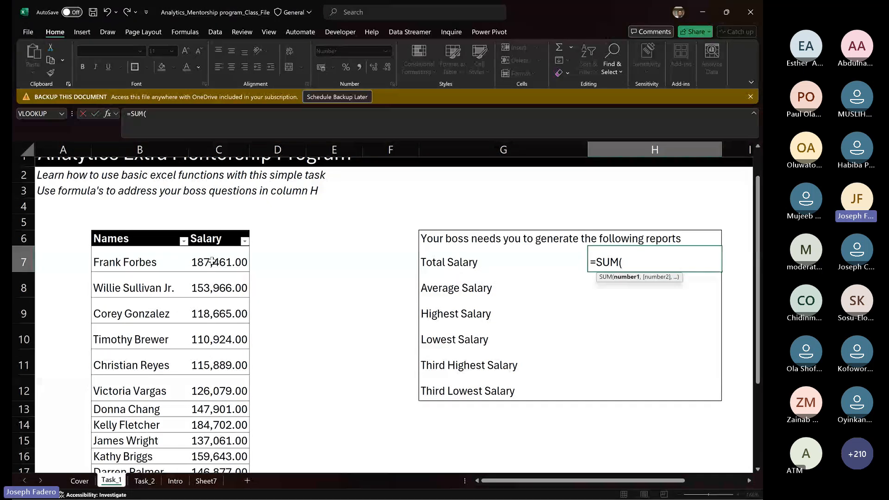
mouse_move(211, 261)
left_mouse_down()
mouse_move(225, 498)
mouse_move(215, 247)
left_mouse_up()
key("Escape")
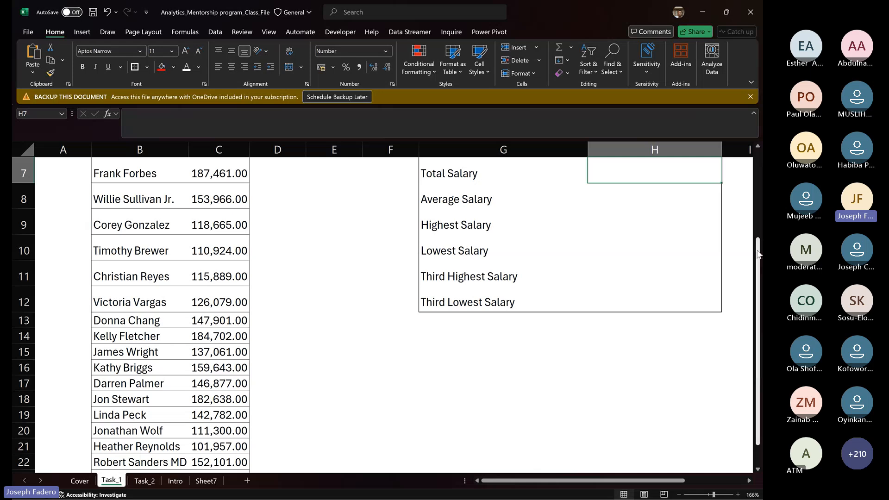
Calculate Total Salary in H7 with a SUM formula over the whole Salary column of Table3.
scroll(564, 217, "up", 1)
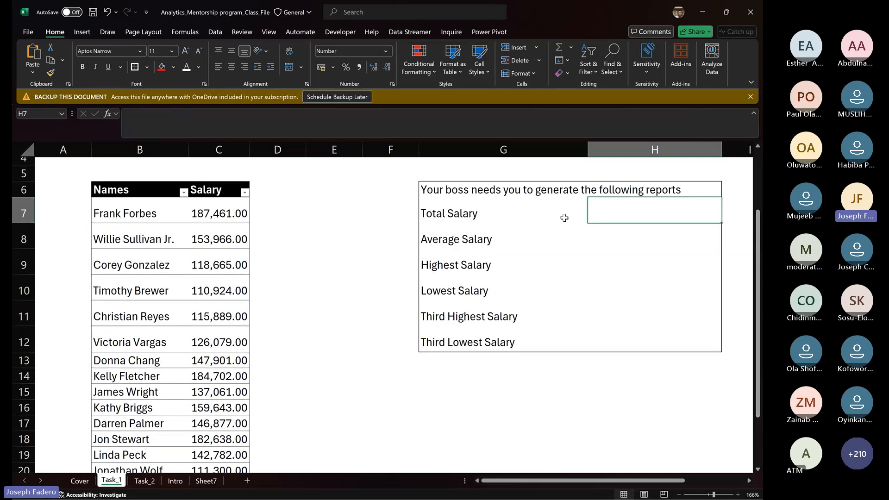
type("=sum")
key("Right")
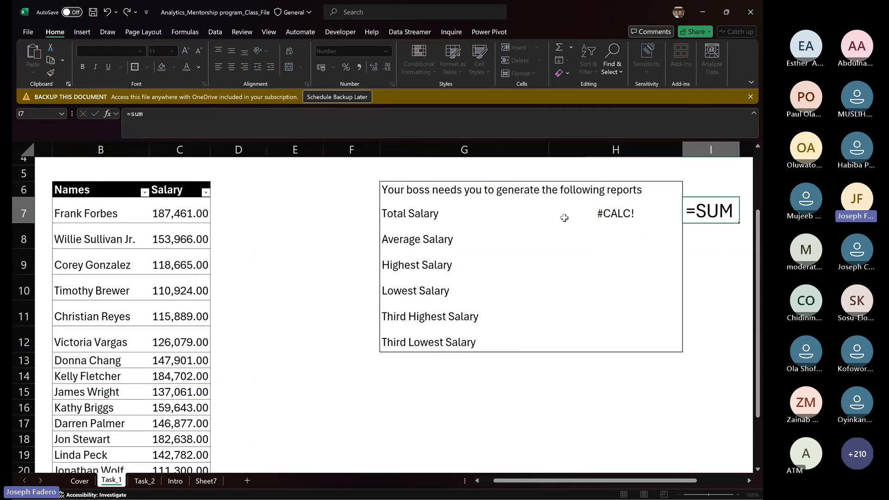
left_click(625, 214)
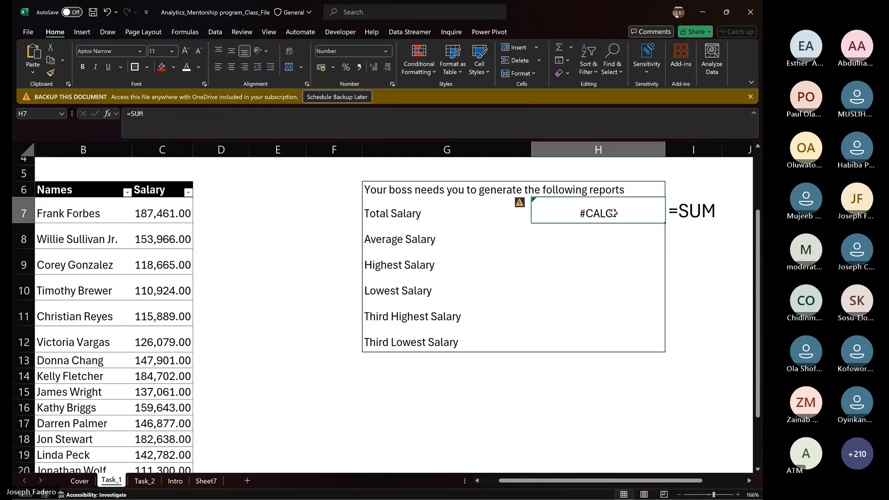
left_click(234, 114)
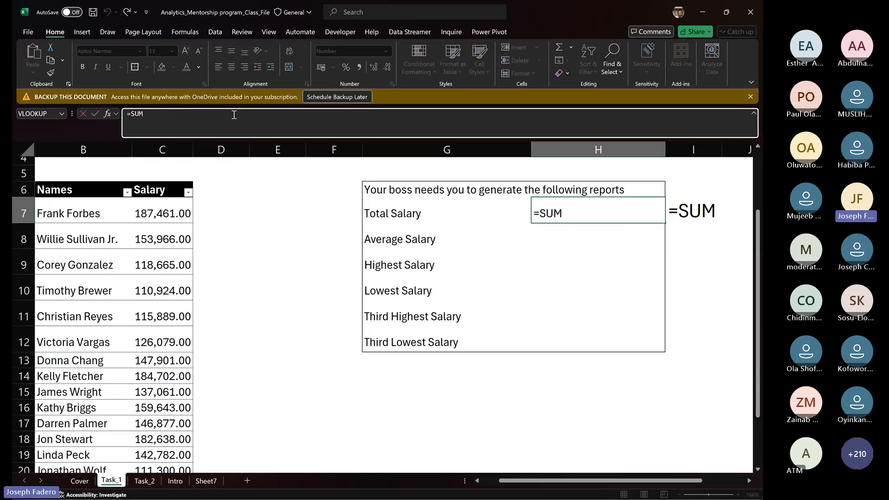
type("(")
left_click(138, 211)
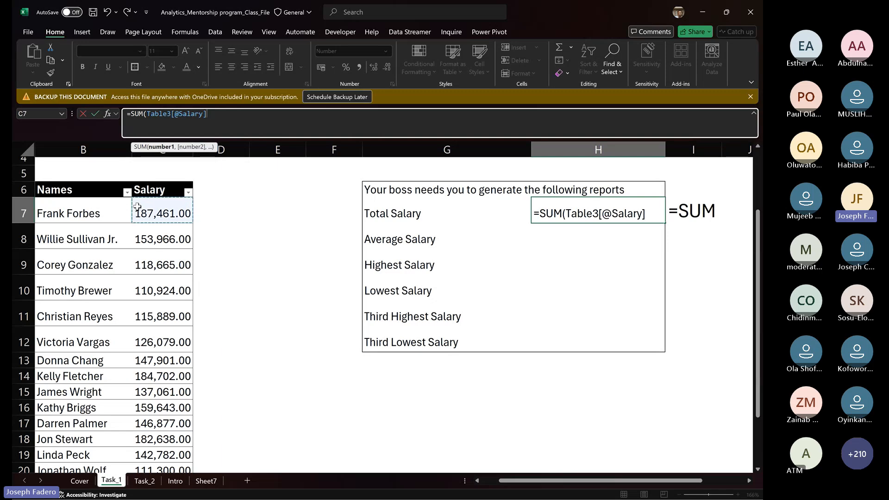
key("ctrl+shift+Down")
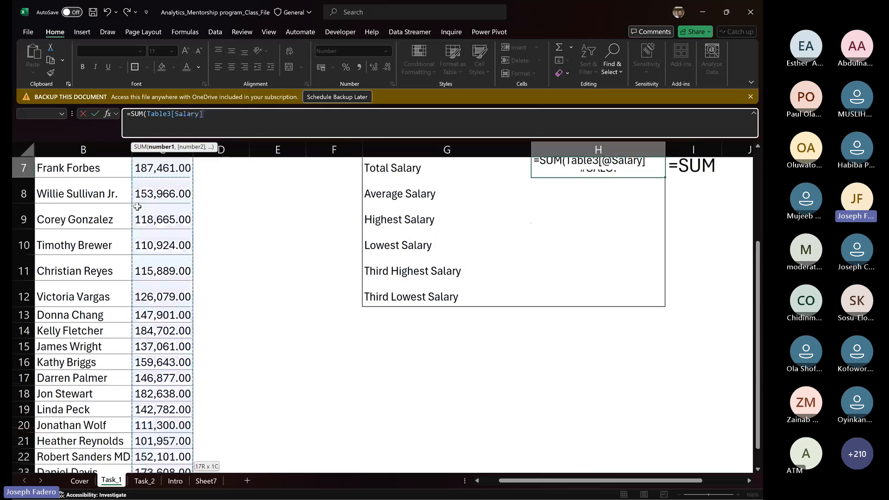
key("Return")
key("Up")
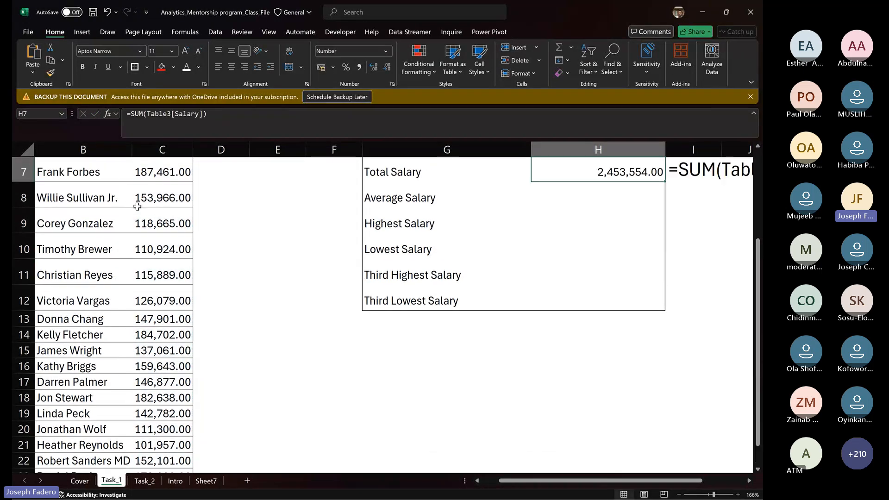
Examine the Total Salary result in H7 and the formula text displayed beside it in column I.
key("Up")
key("Up")
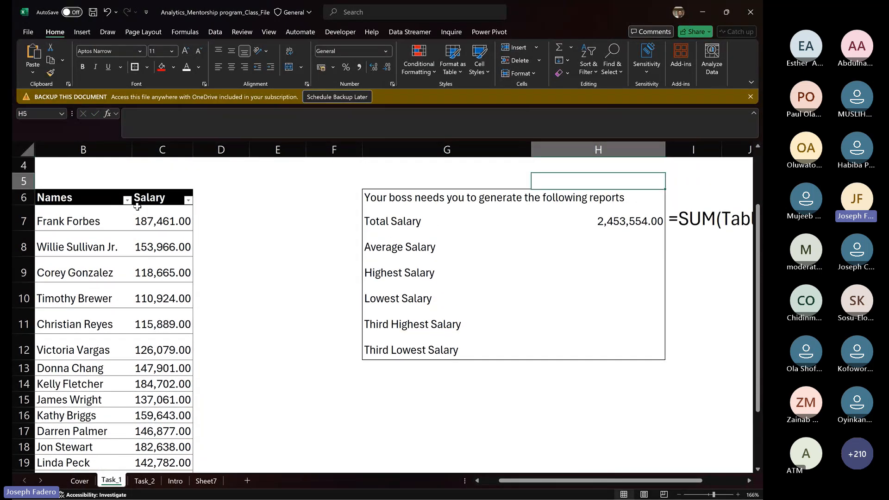
key("Down")
key("Down")
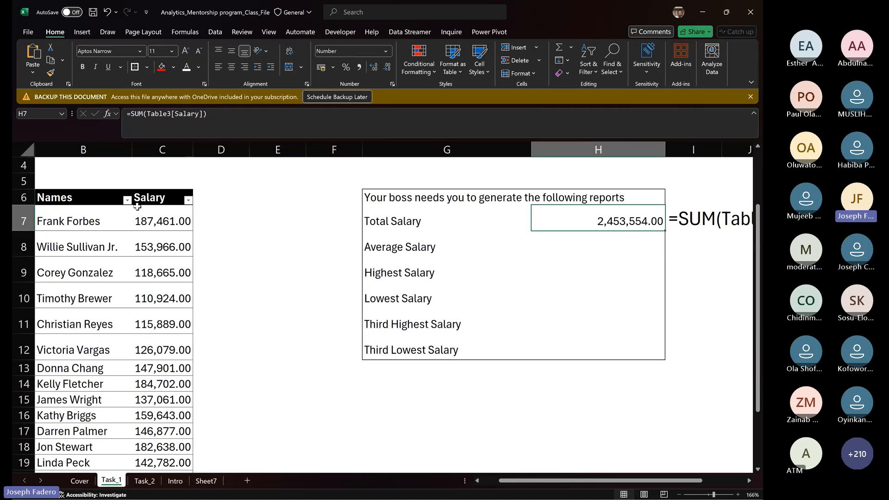
key("Right")
key("Right")
key("Left")
key("Left")
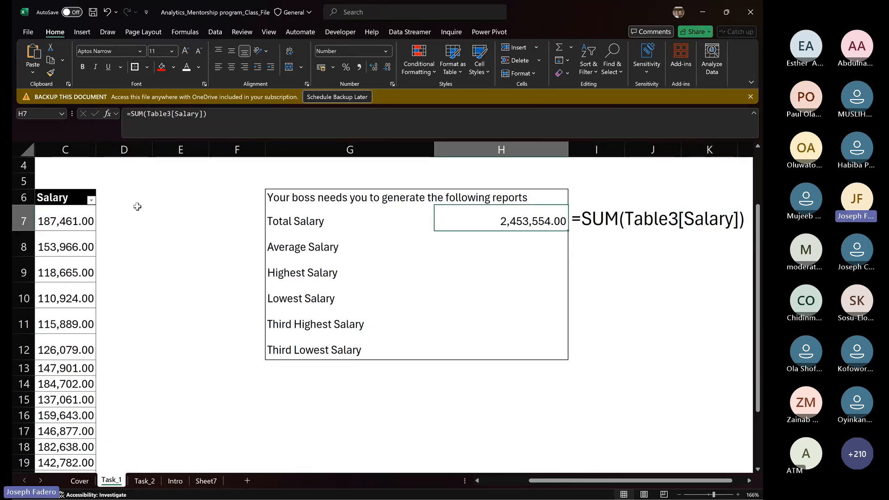
Try an AutoSum of C7:C24 in cell C25 below the Salary column, and discard the entry.
key("Down")
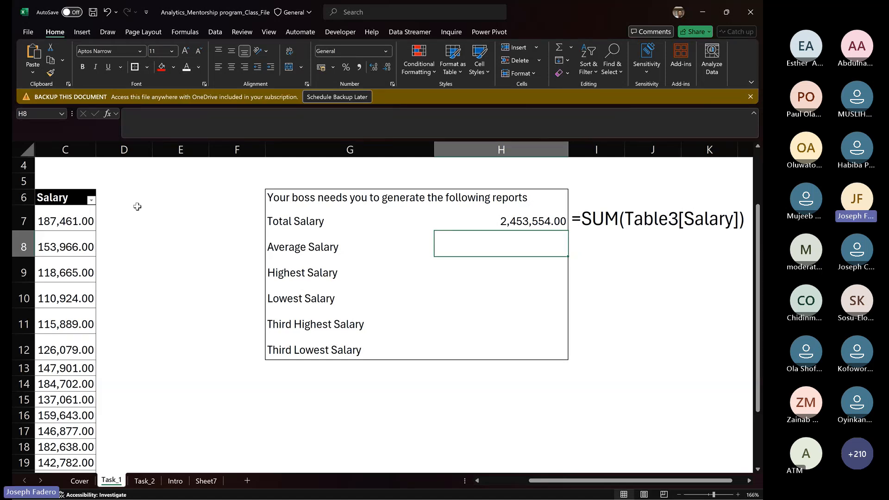
key("Up")
key("Up")
key("Left")
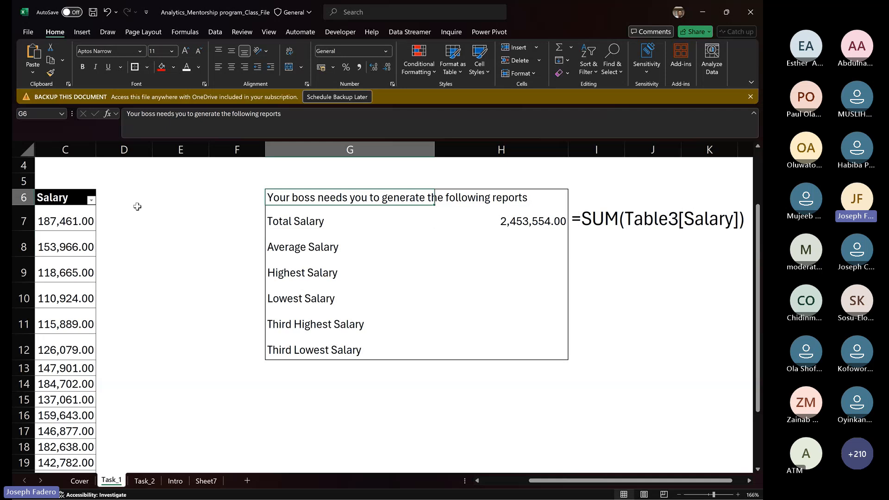
key("Left")
key("Left")
key("Left")
key("Left")
key("Left")
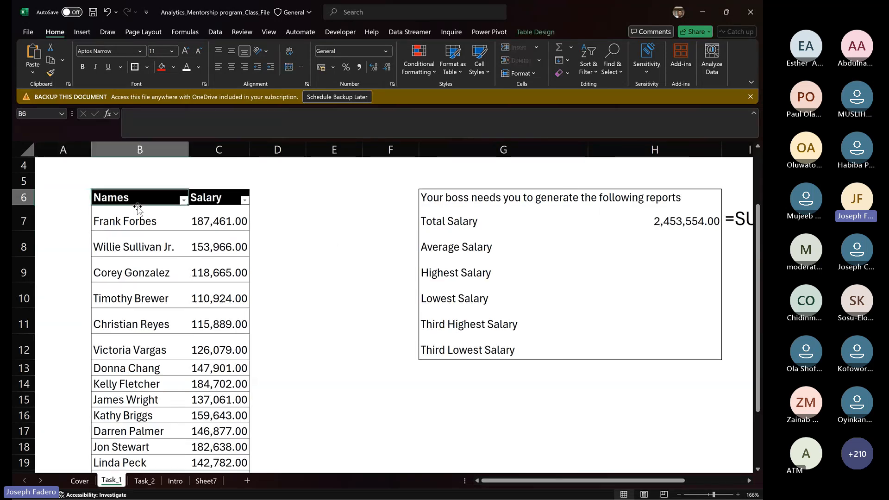
key("Right")
key("Right")
key("Right")
key("Left")
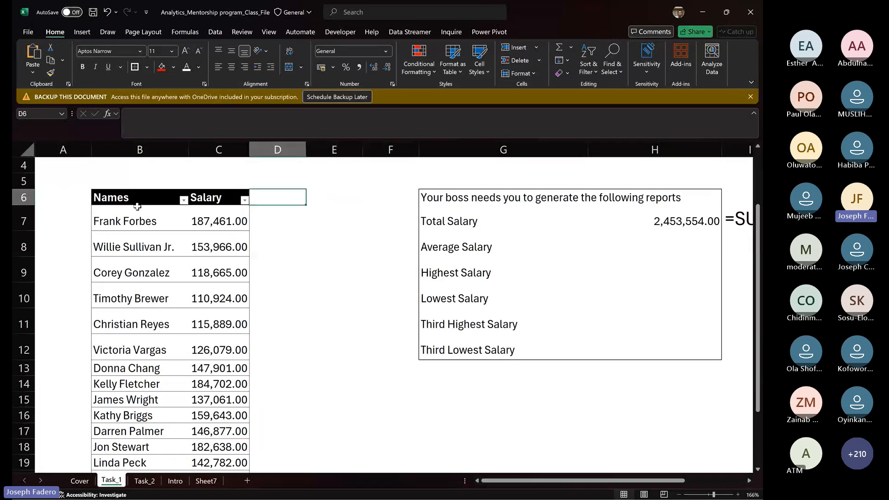
key("Left")
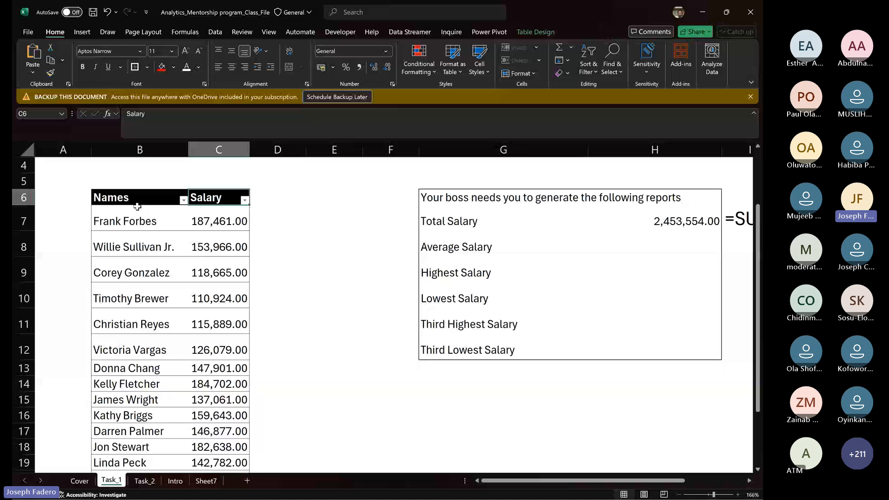
key("Down")
key("Down")
key("ctrl+Down")
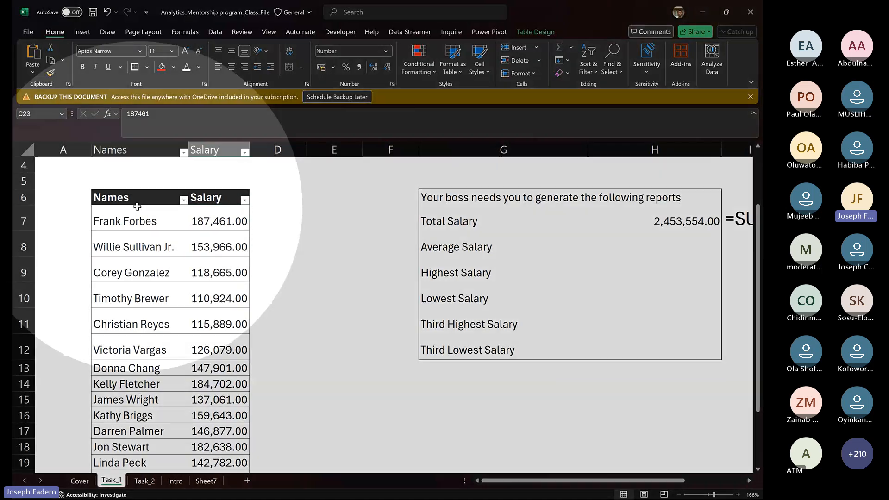
key("Down")
key("Down")
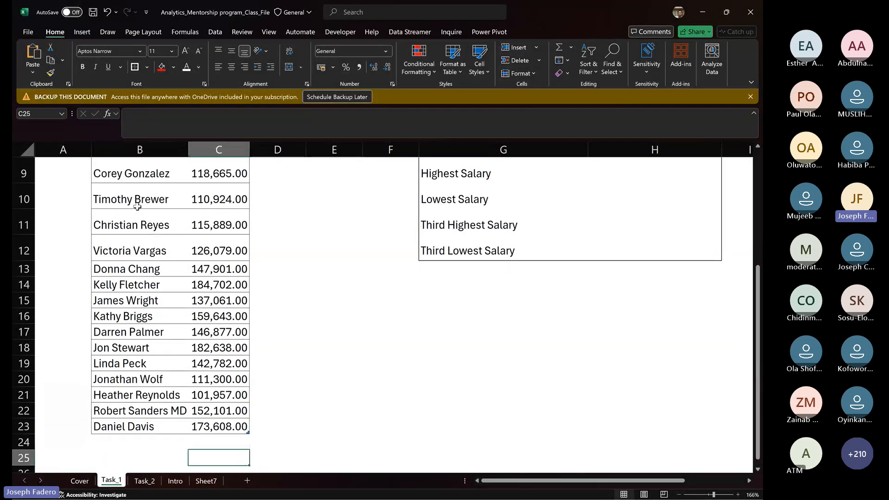
key("alt+equal")
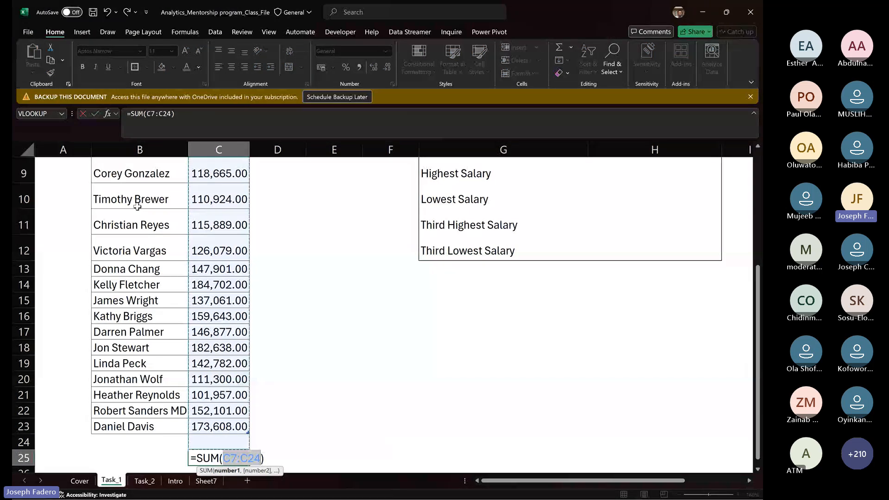
key("Escape")
Calculate Average Salary in H8 with an AVERAGE formula over the whole Salary column of Table3.
key("Right")
key("Right")
key("Right")
key("ctrl+Up")
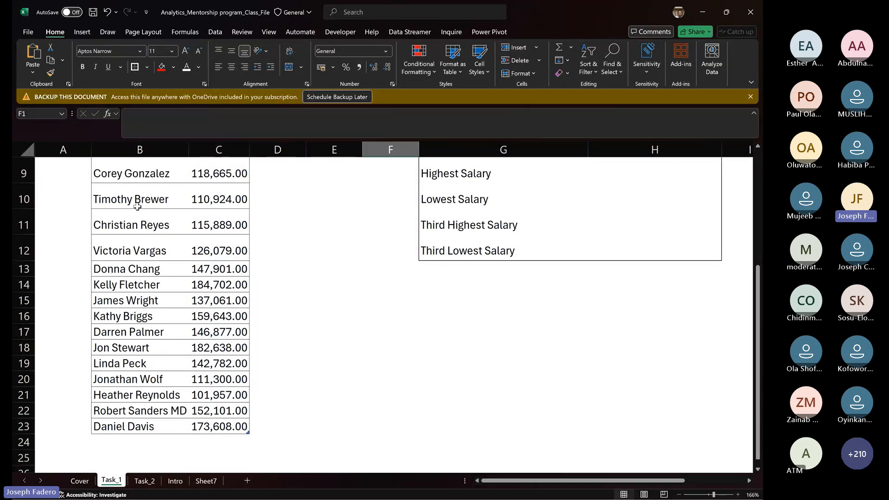
key("Right")
key("Down")
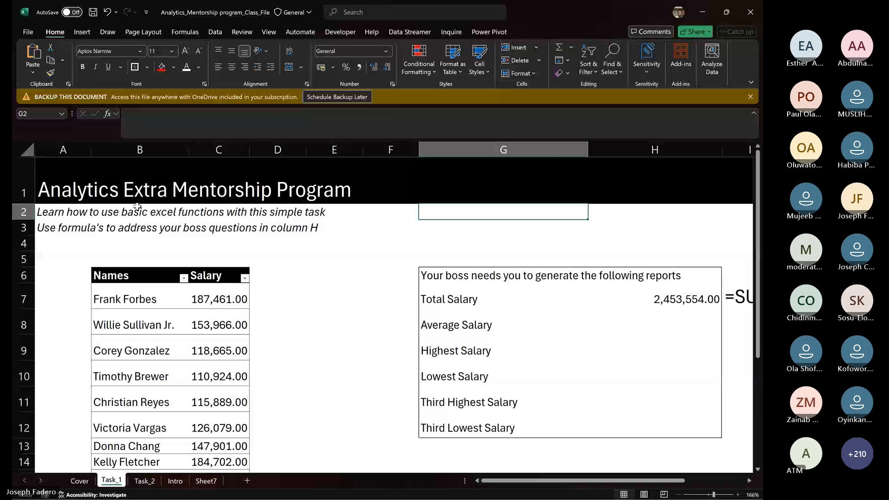
key("Down")
key("Down")
key("Down")
key("Down")
key("Down")
key("Down")
key("Right")
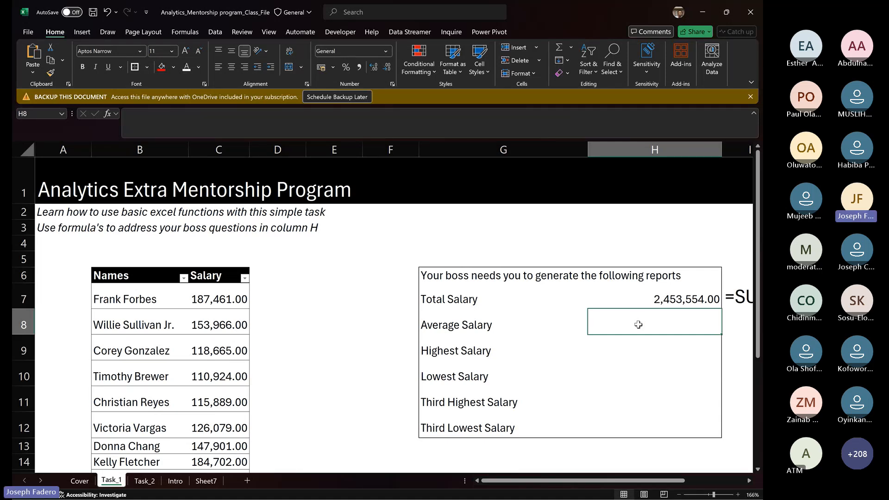
type("=av")
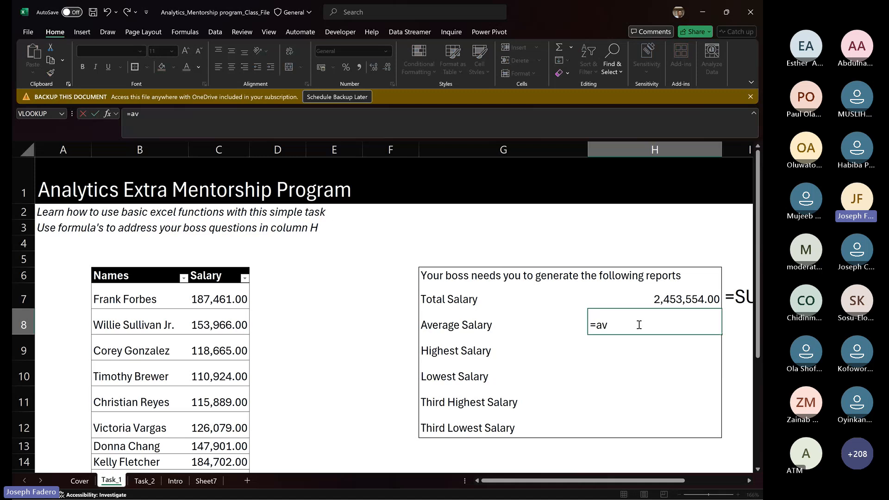
type("era")
key("Tab")
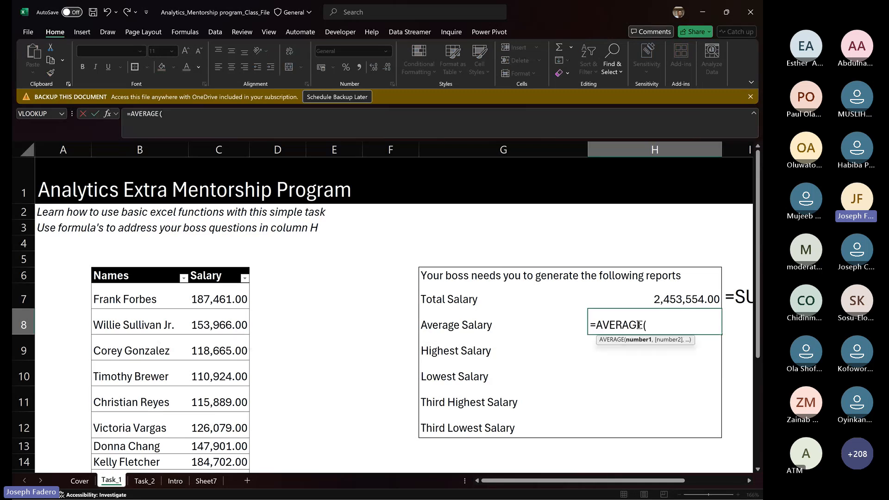
left_click(231, 298)
key("ctrl+shift+Down")
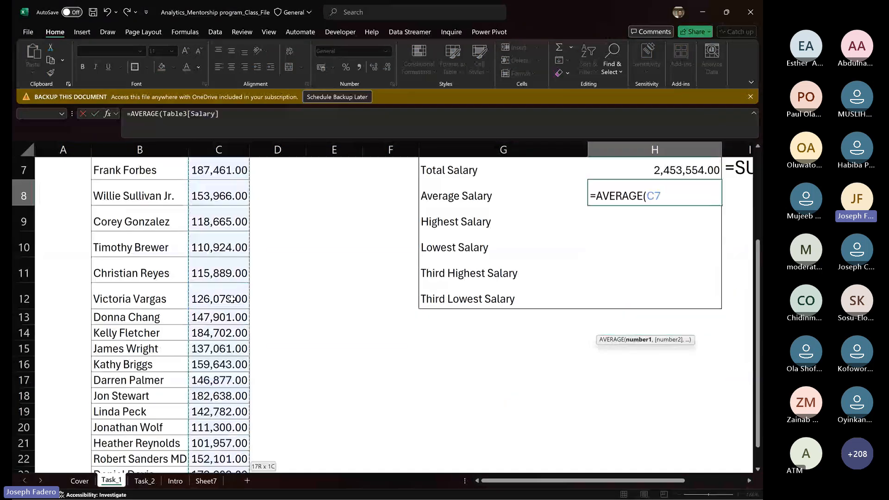
key("Return")
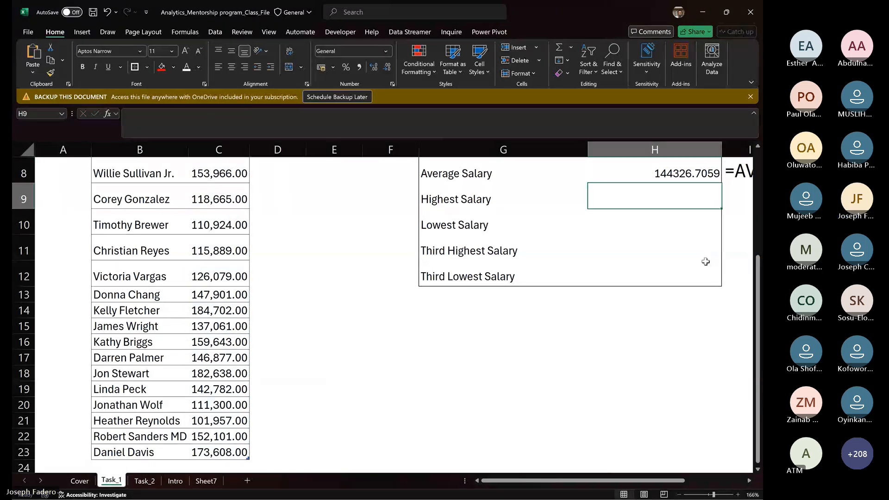
scroll(757, 276, "up", 3)
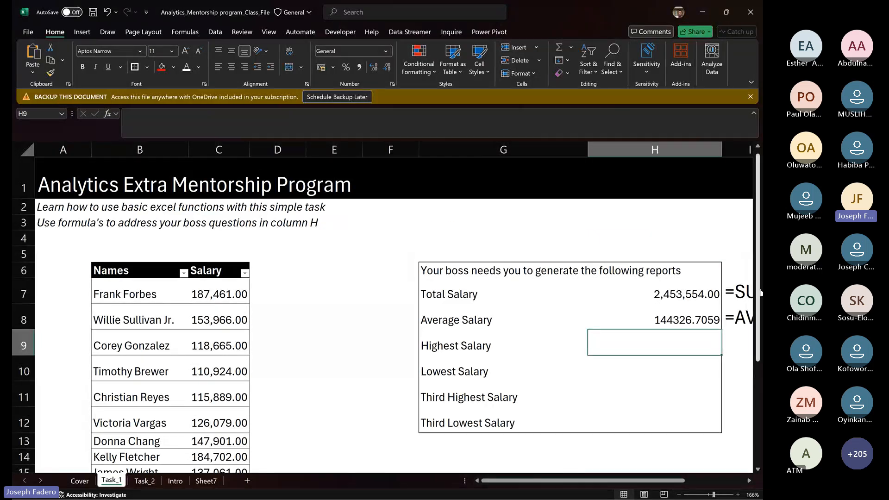
left_click_drag(758, 292, 757, 390)
scroll(757, 389, "down", 1)
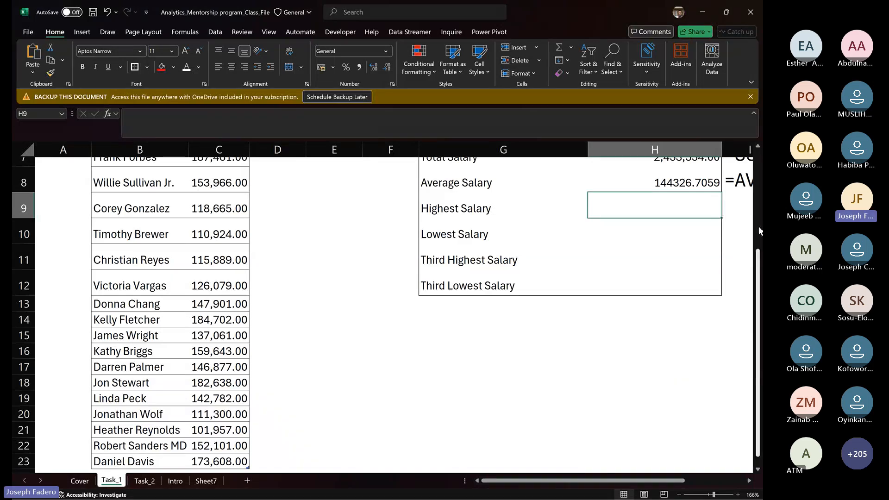
scroll(665, 258, "up", 2)
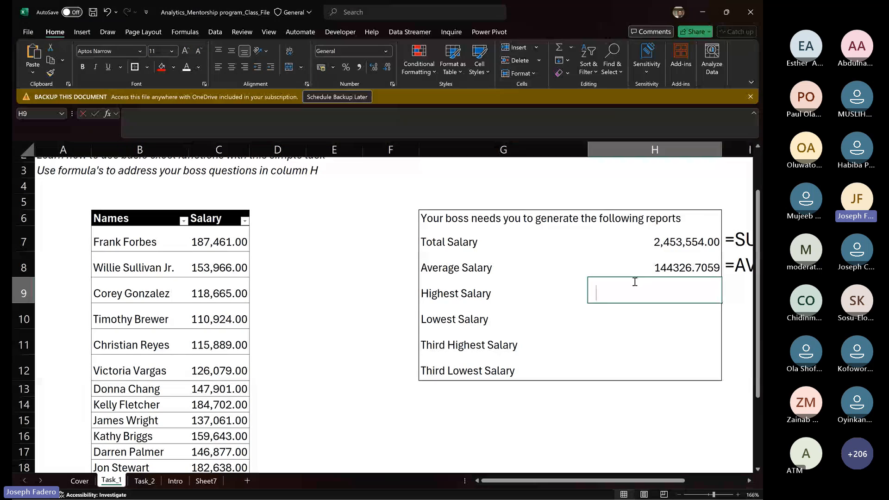
Calculate the Highest Salary in cell H9 with a MAX formula over the whole Salary column of the table.
type("=Ma")
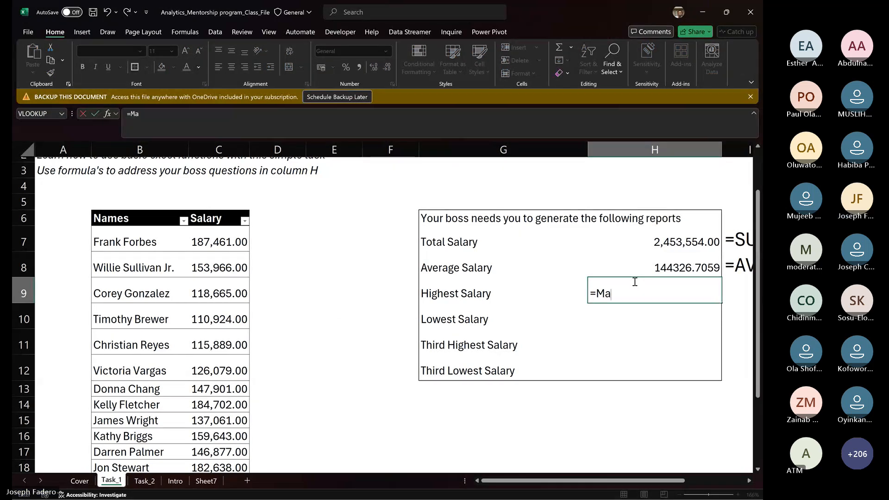
type("x(")
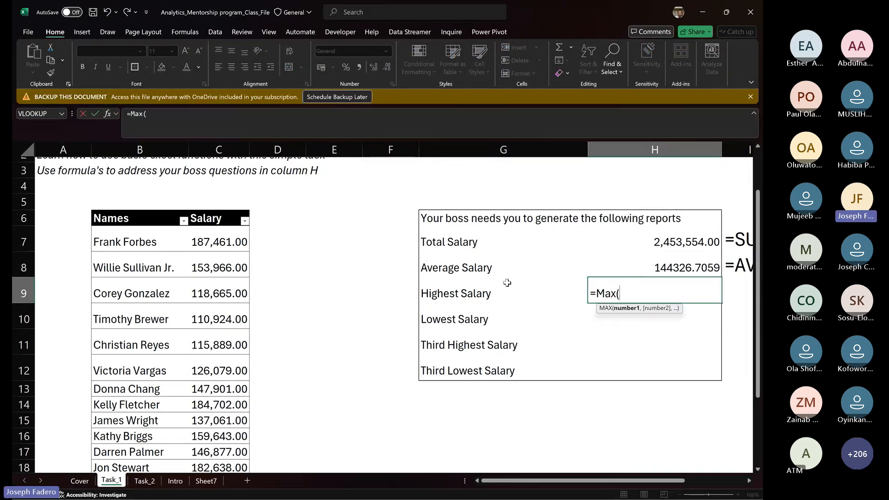
left_click(221, 245)
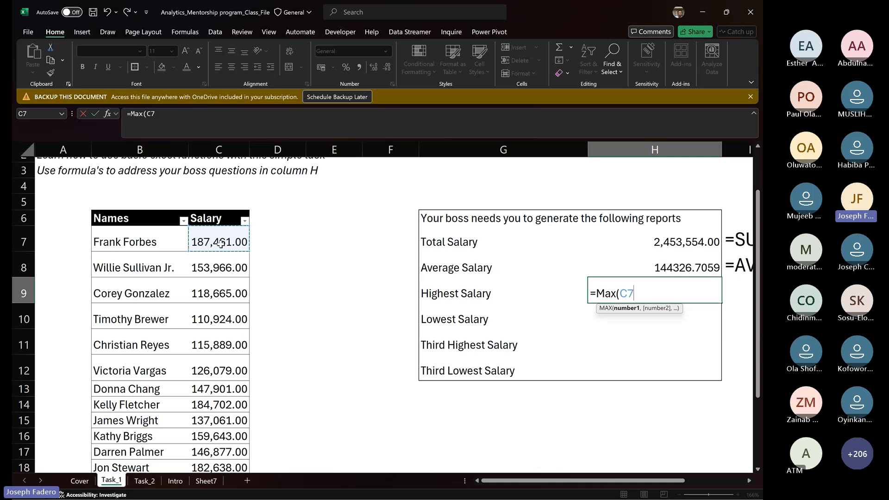
key("ctrl+shift+Down")
key("Return")
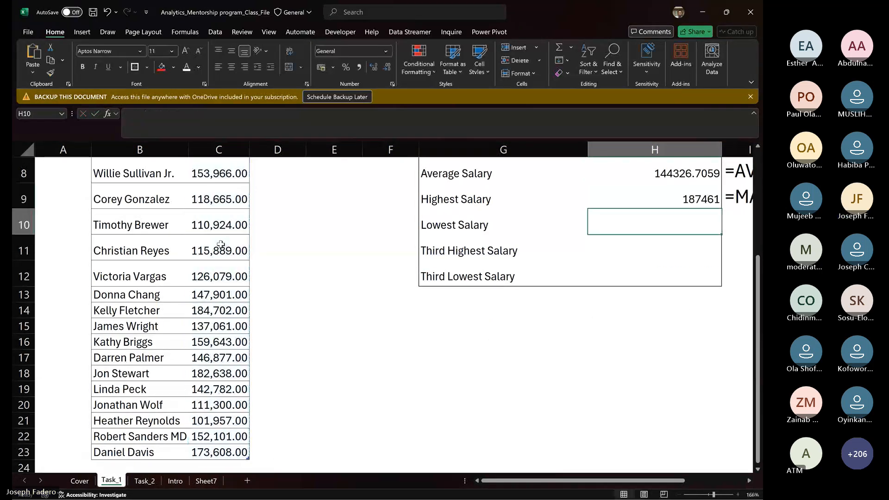
Review the formulas displayed beside the Total, Average and Highest Salary results in column H.
key("Down")
key("Up")
key("Up")
key("Up")
key("Up")
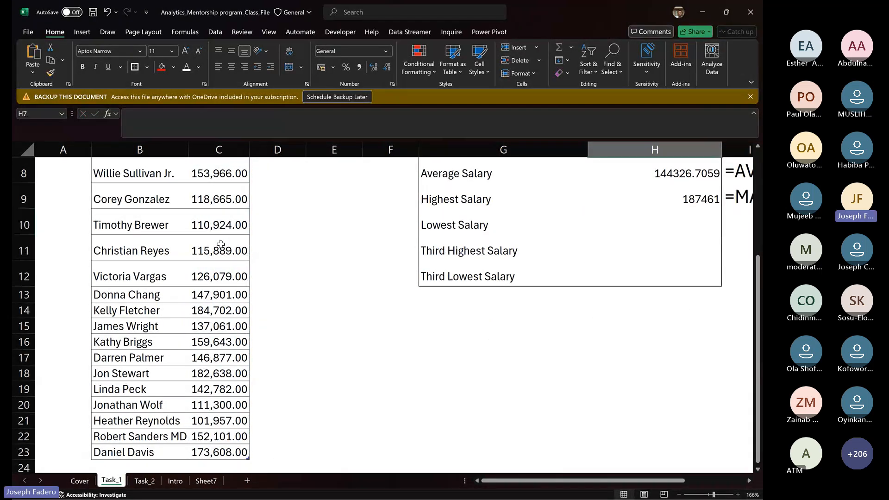
key("Up")
key("Up")
key("Up")
key("Up")
key("Up")
key("Up")
key("Right")
key("Left")
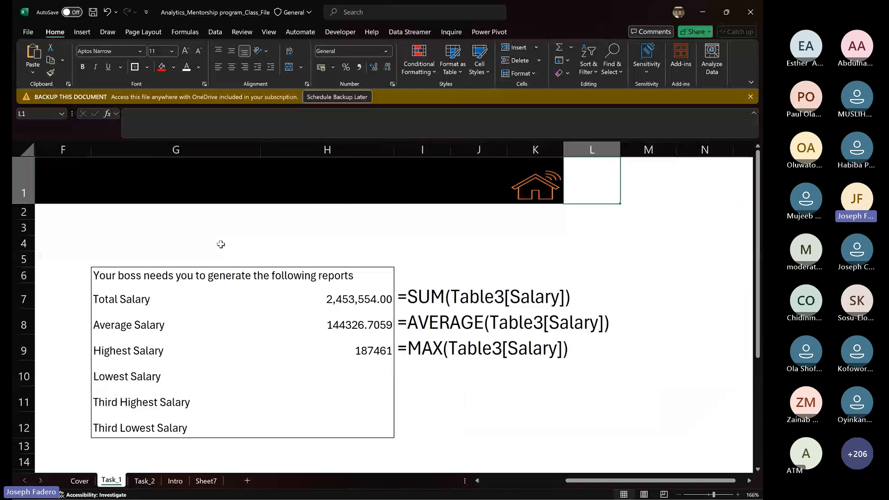
key("Down")
key("Down")
key("Down")
key("Down")
key("Down")
key("Down")
key("Down")
key("Down")
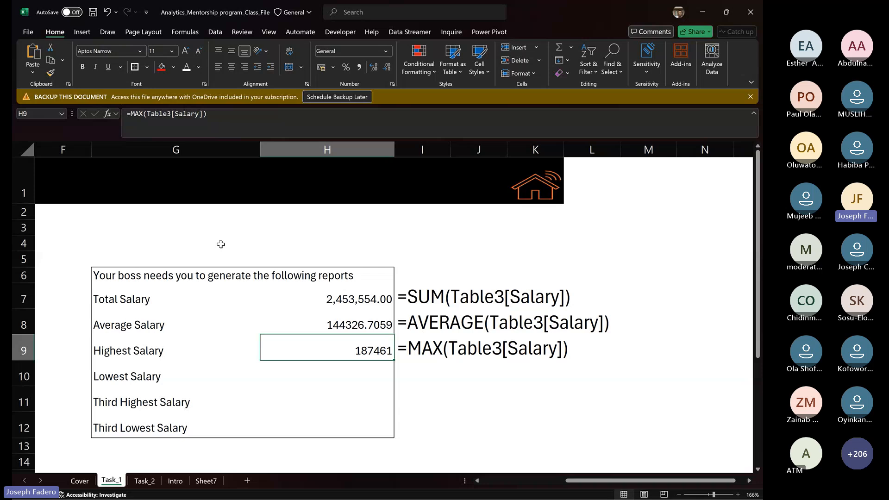
From the Lowest Salary cell H10, search the Insert Function dialog for Max, browse the matching functions and close it without inserting one.
left_click(353, 367)
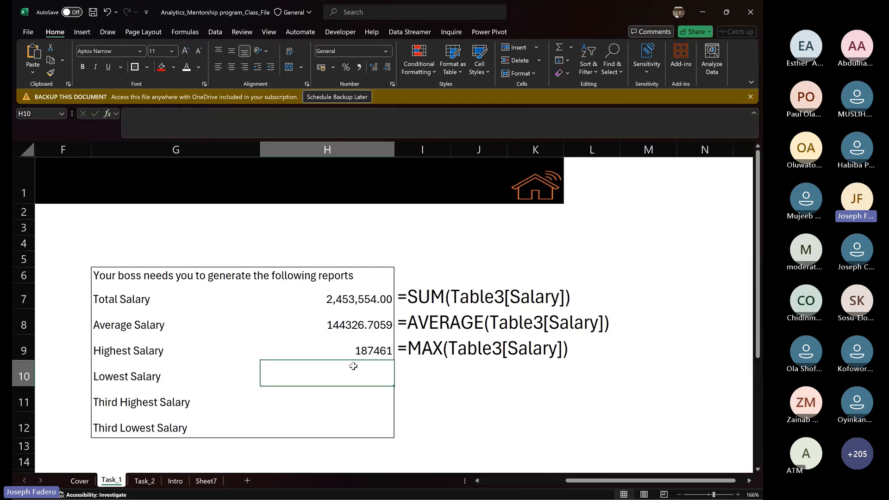
key("Left")
key("Left")
key("Left")
key("Left")
key("Left")
key("Left")
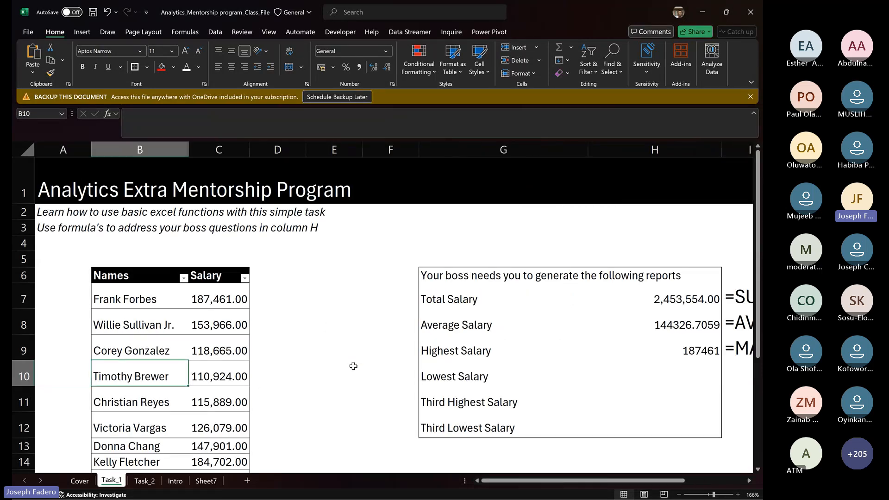
key("Right")
key("Right")
key("Right")
key("Right")
key("Right")
key("Right")
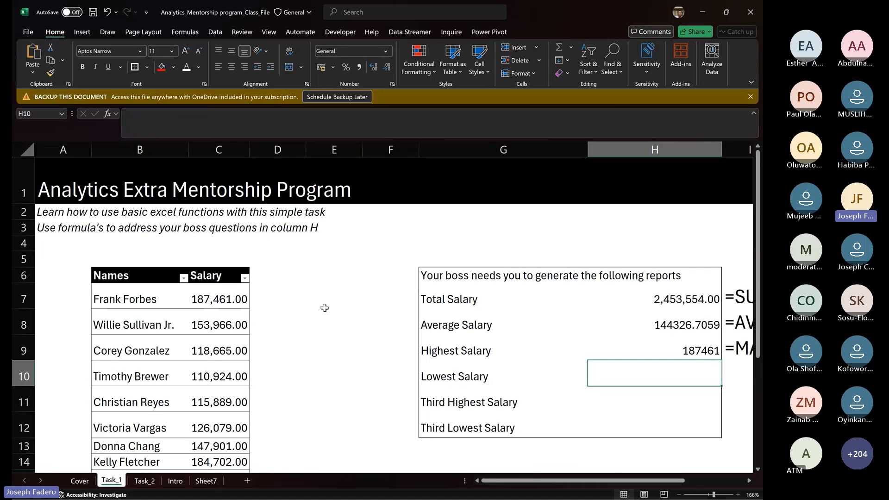
left_click(179, 32)
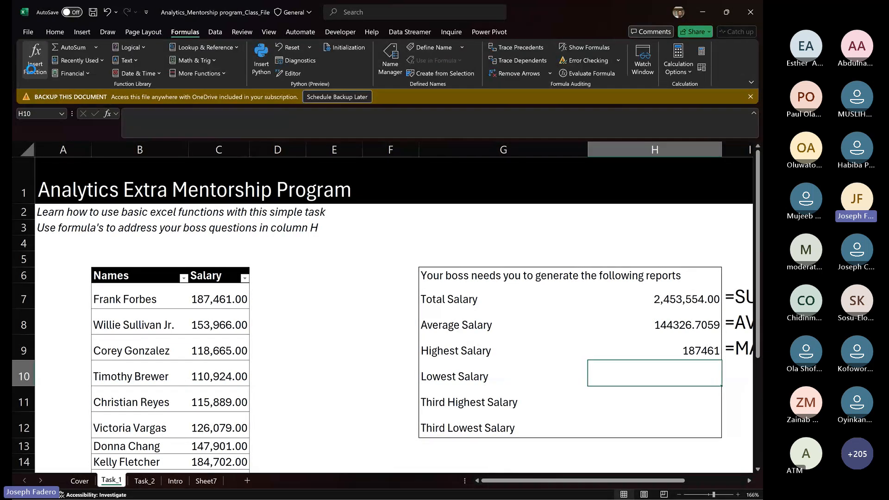
left_click(31, 69)
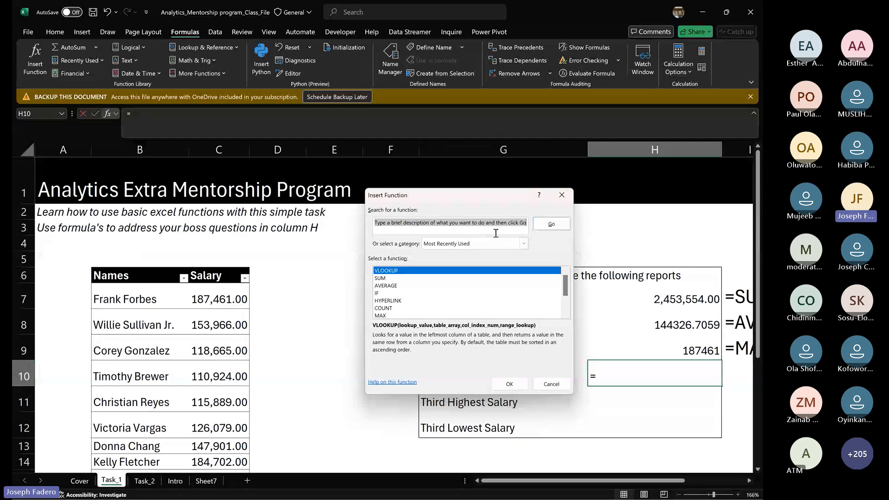
type("A")
key("BackSpace")
type("M")
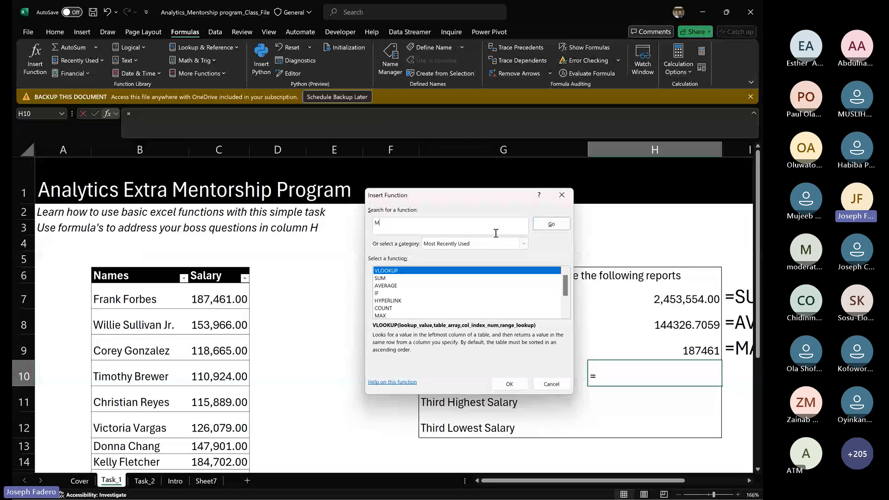
type("ax")
left_click(550, 224)
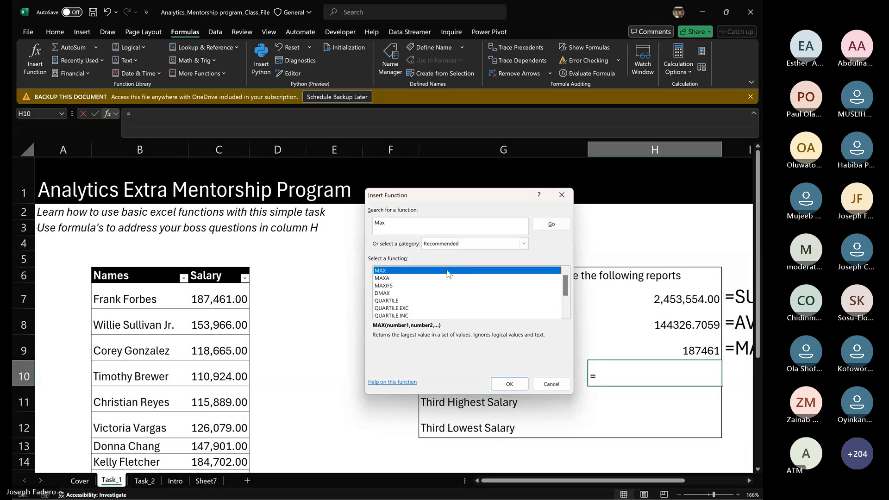
left_click(564, 304)
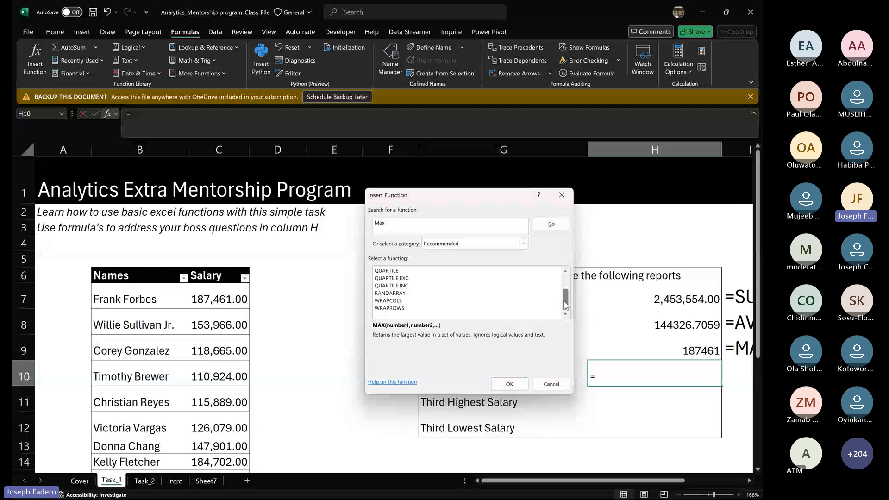
left_click_drag(564, 301, 564, 286)
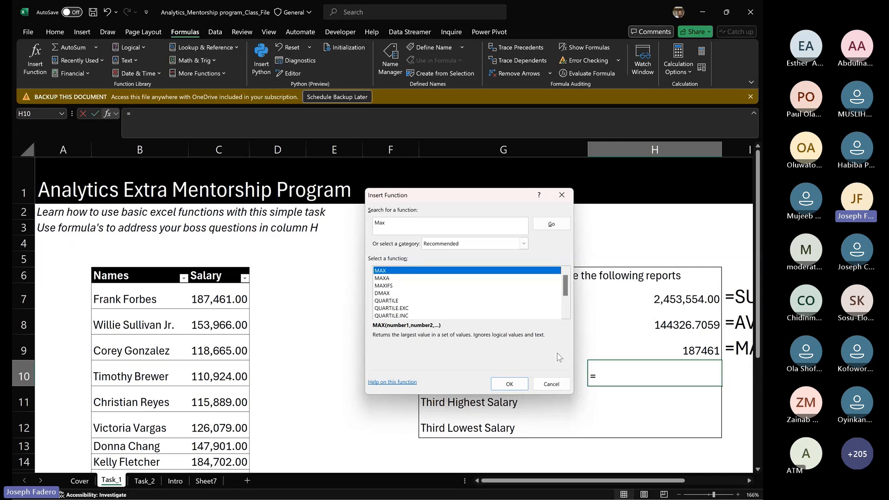
left_click(551, 382)
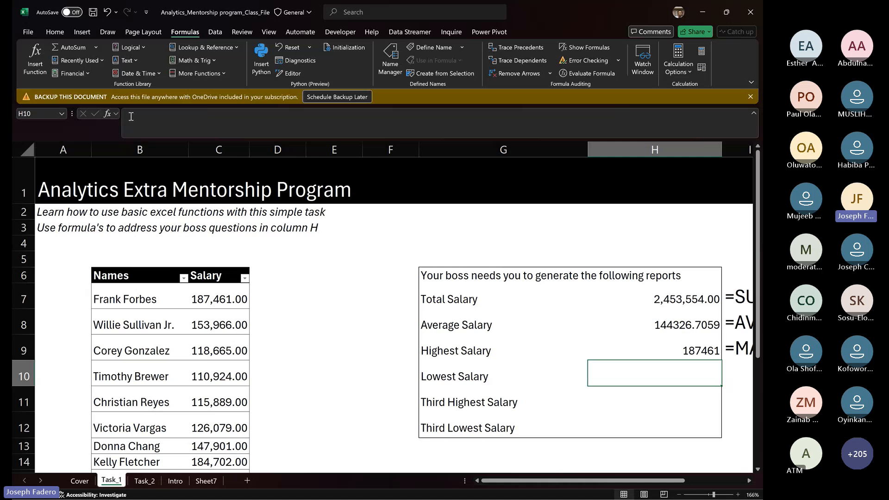
left_click(41, 64)
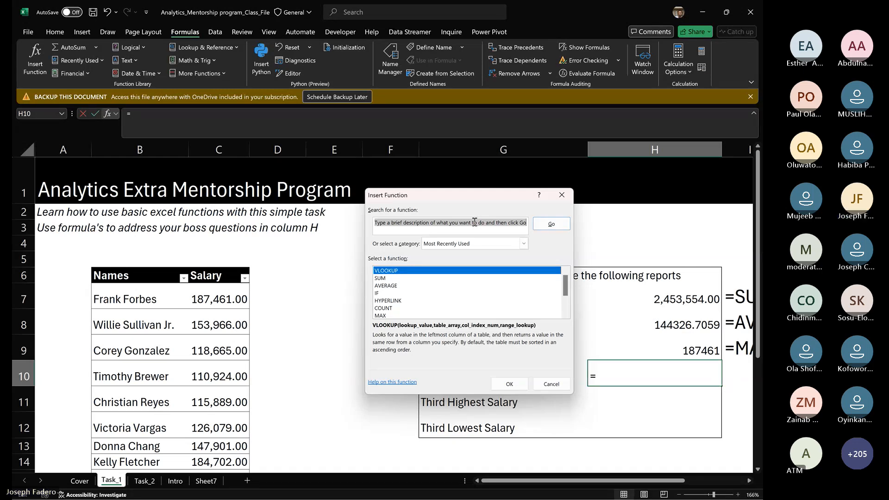
left_click(551, 384)
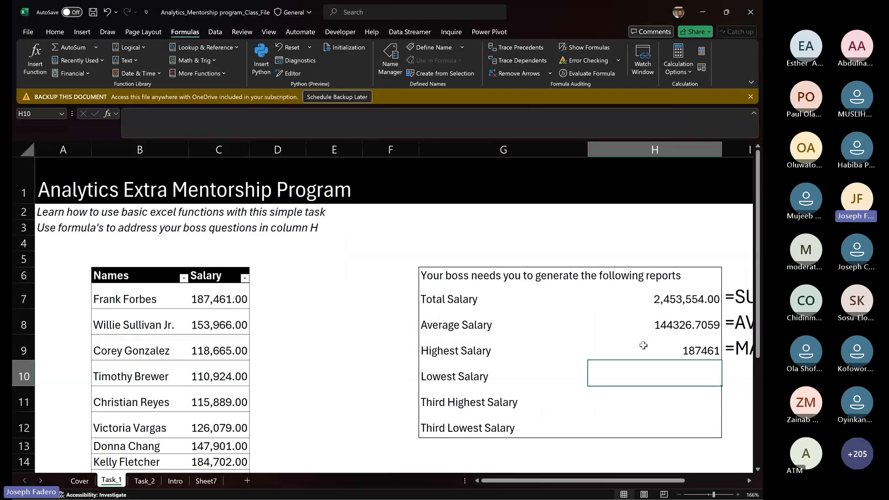
Calculate the Lowest Salary in cell H10 with a MIN formula over the table's whole Salary column.
type("=MIN(")
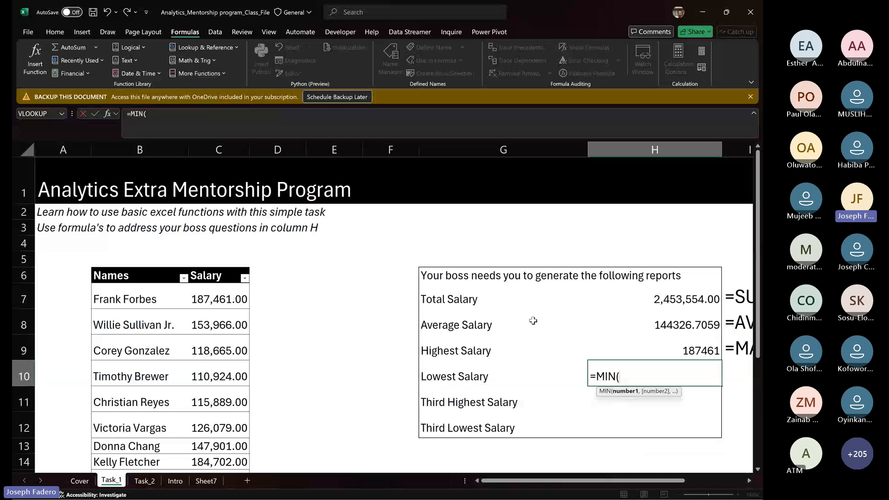
left_click(223, 295)
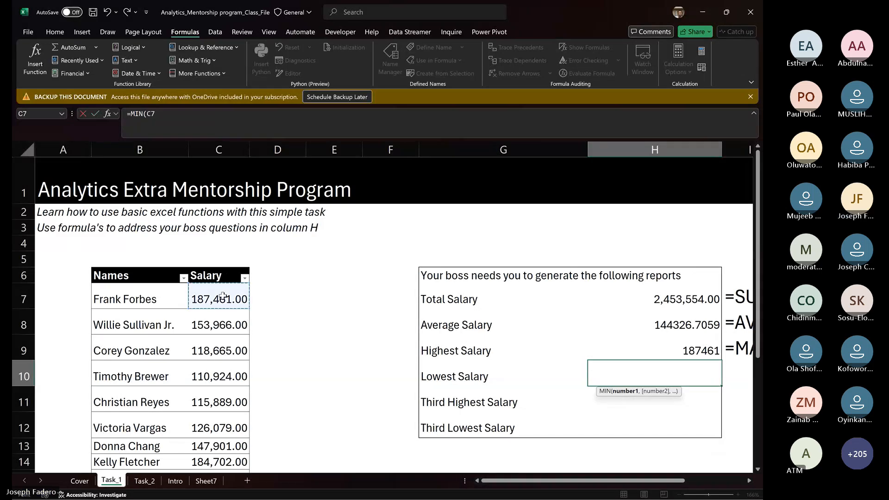
key("ctrl+shift+Down")
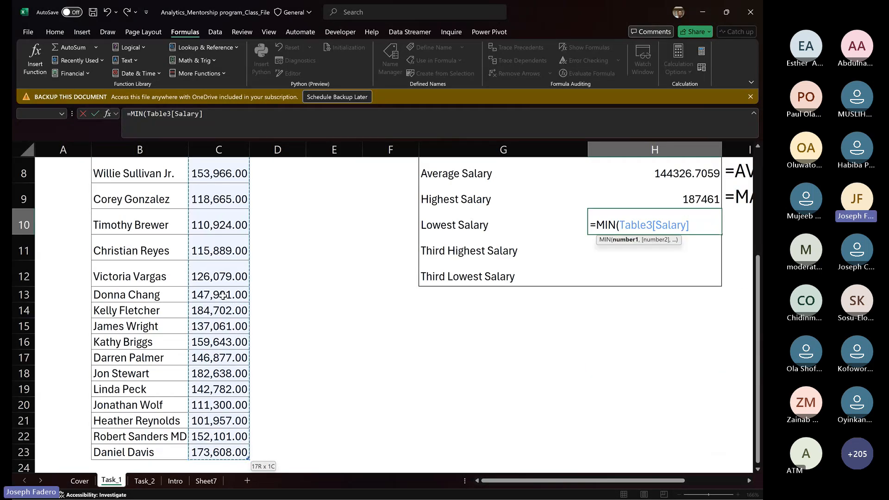
key("Return")
Review the MIN formula in the Lowest Salary row alongside the formulas displayed for the other results.
key("Up")
key("Up")
key("Up")
key("Up")
key("Up")
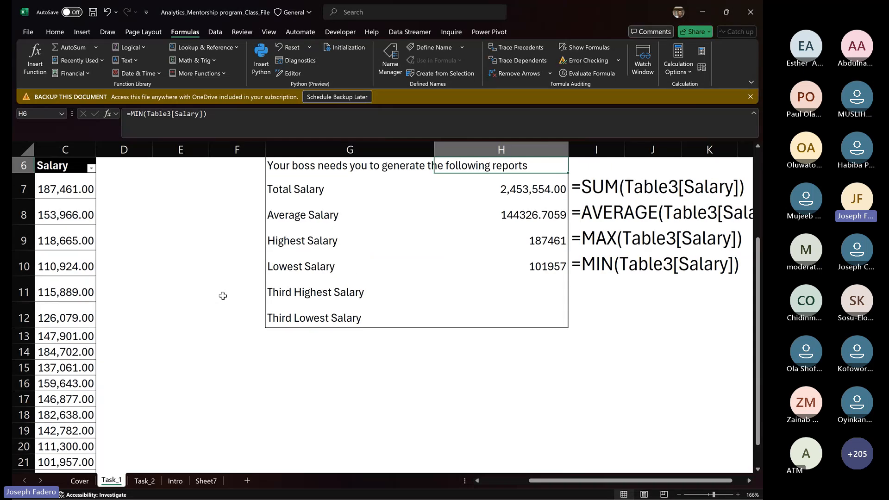
scroll(222, 295, "up", 2)
key("Down")
key("Down")
key("Down")
key("Down")
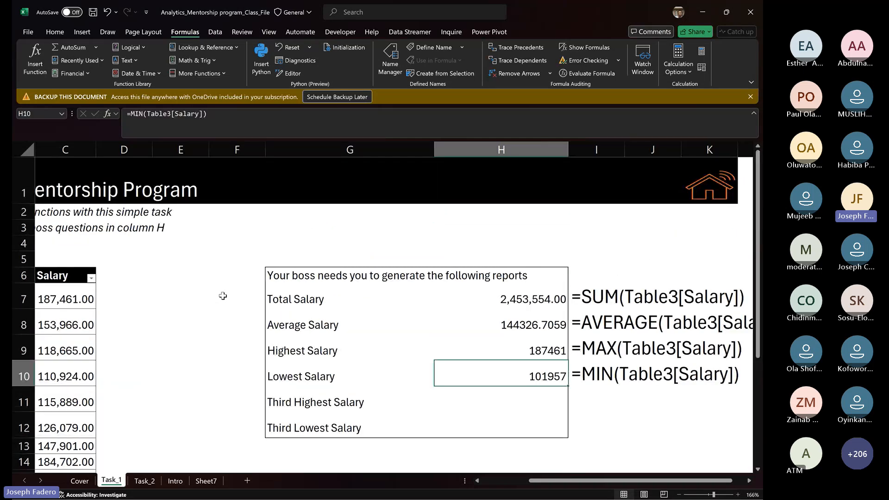
Calculate the Third Highest Salary in cell H11 with the formula =LARGE(Table3[Salary],3).
key("Down")
key("Left")
key("Left")
key("Left")
key("Left")
key("Left")
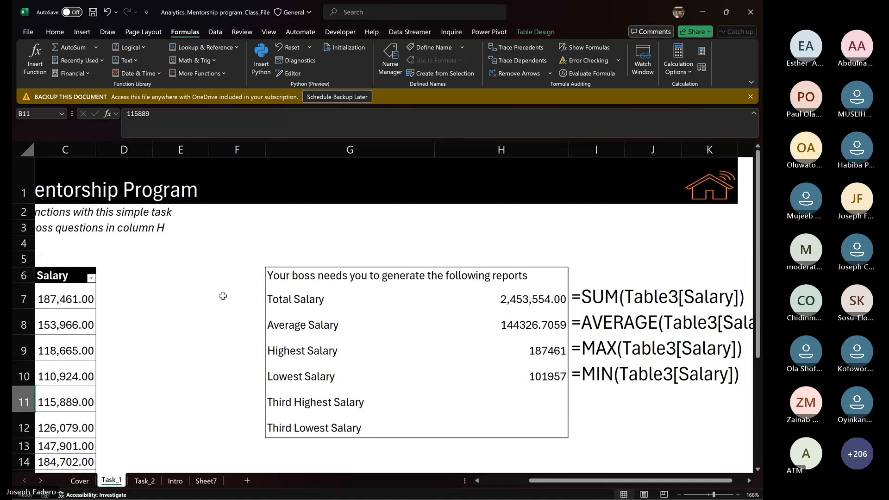
key("Left")
key("Right")
key("Right")
key("Right")
key("Right")
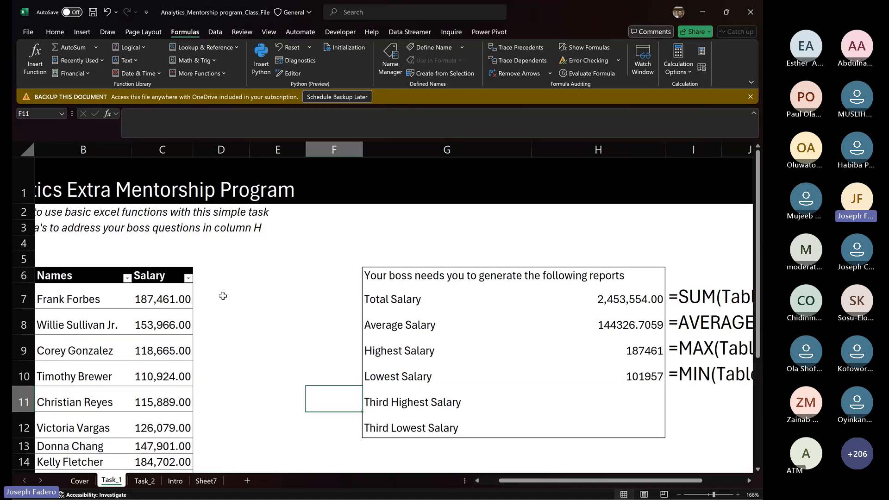
key("Right")
key("Right")
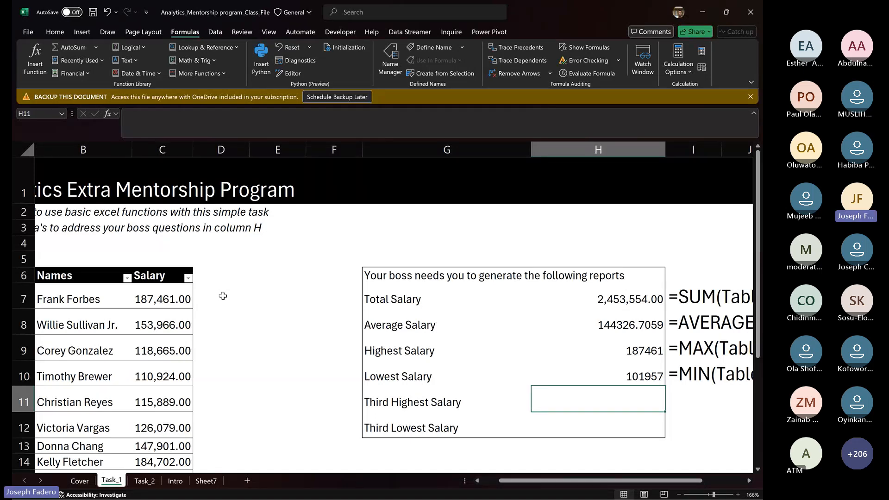
type("=L")
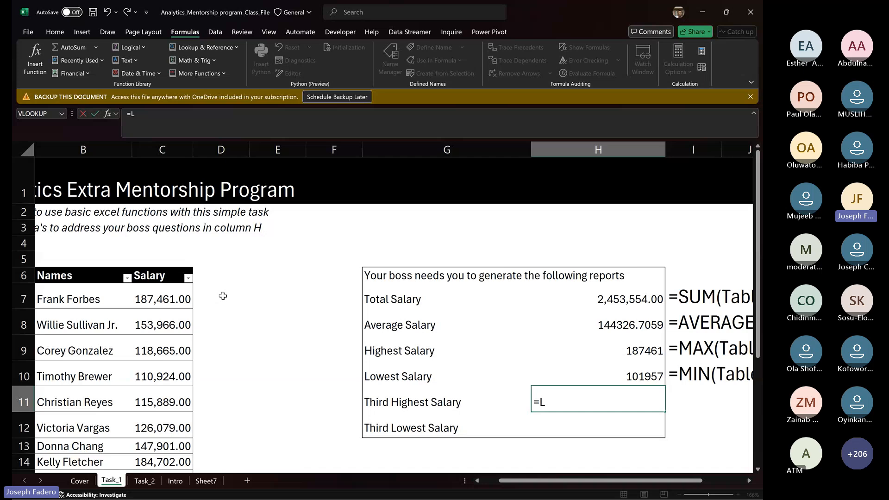
type("arge")
key("Tab")
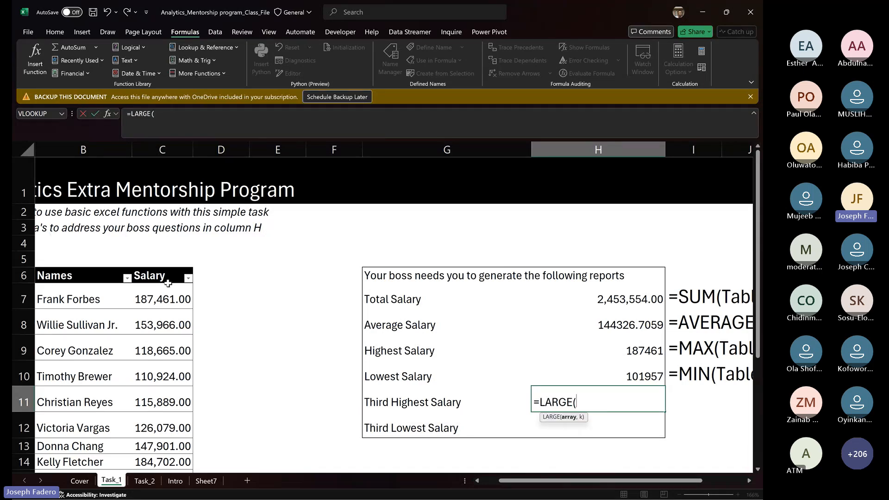
left_click(164, 292)
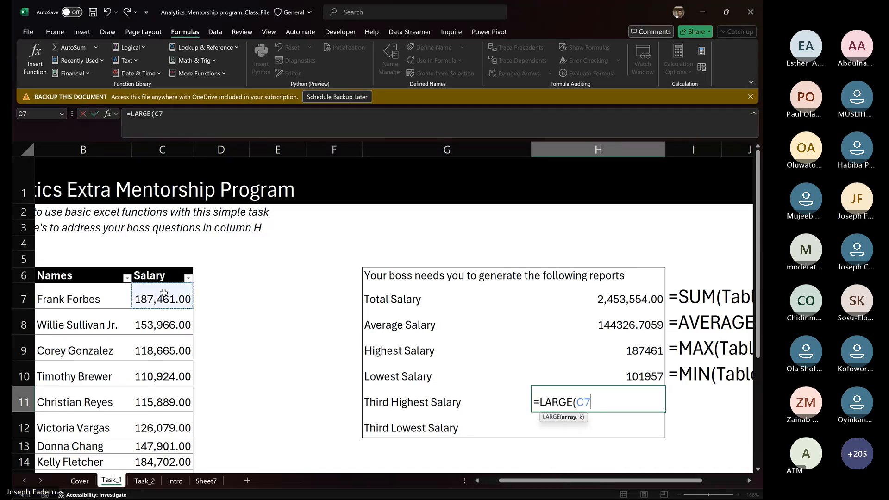
key("ctrl+shift+Down")
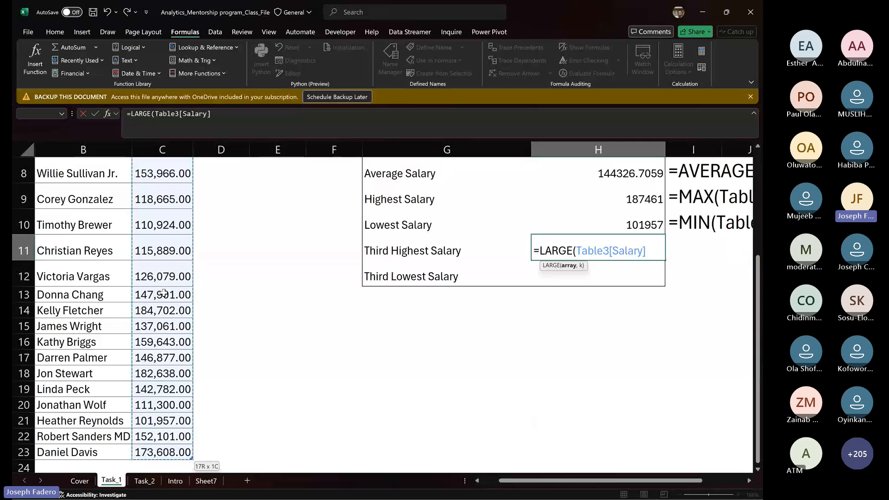
type(",")
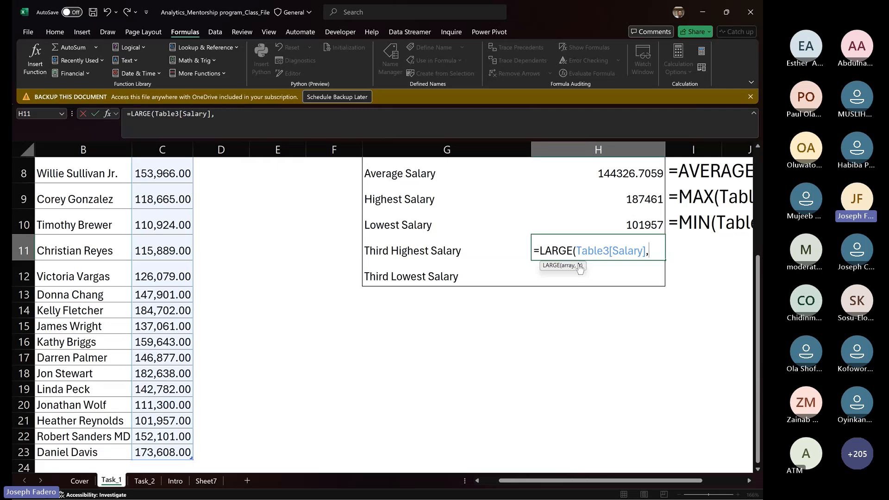
type("3)")
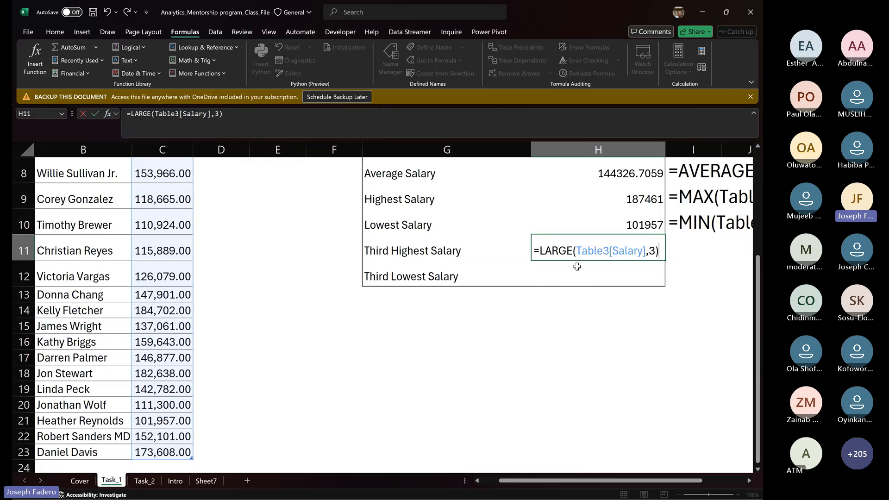
key("Return")
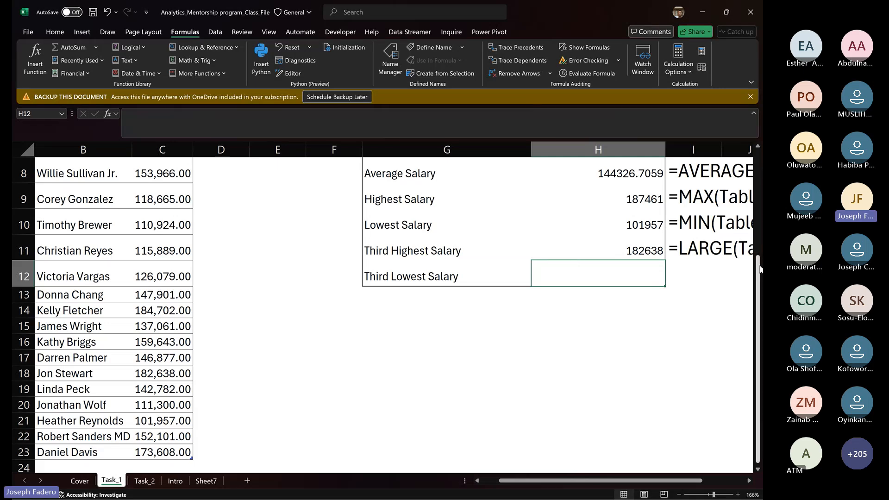
left_click_drag(760, 269, 759, 230)
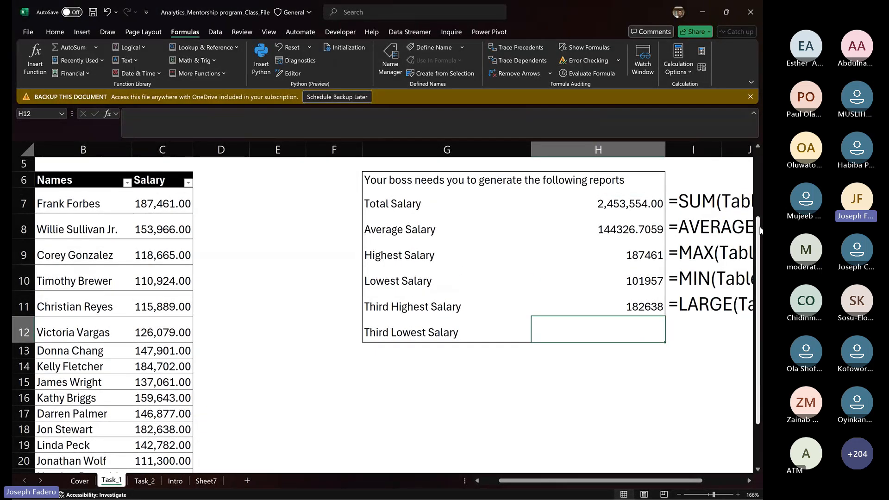
Calculate the Third Lowest Salary in cell H12 with the formula =SMALL(Table3[Salary],3).
scroll(760, 230, "up", 1)
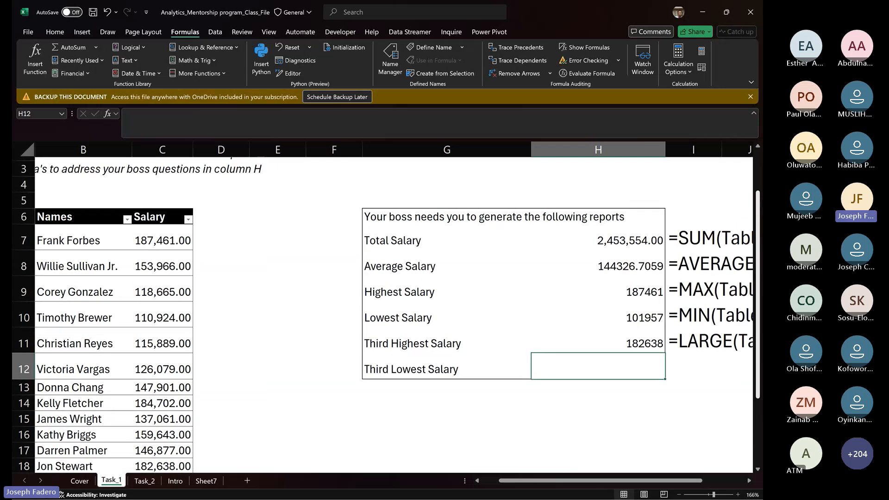
scroll(760, 230, "up", 1)
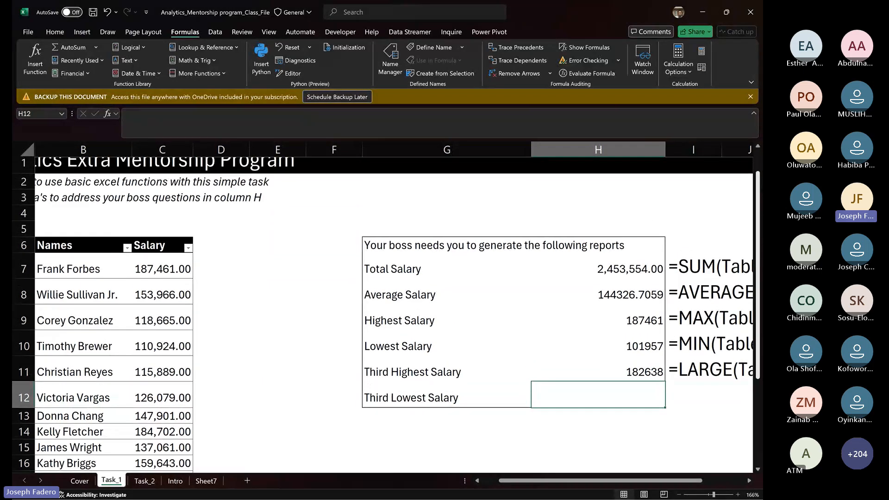
scroll(629, 349, "down", 2)
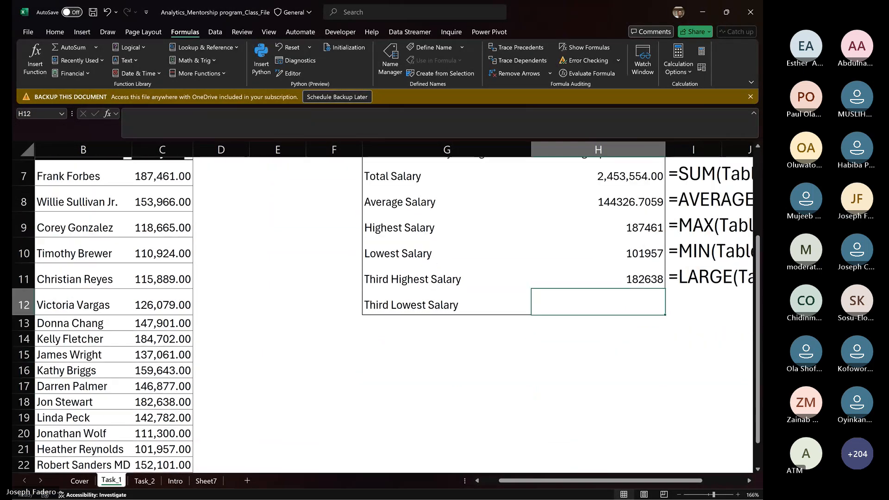
left_click(629, 349)
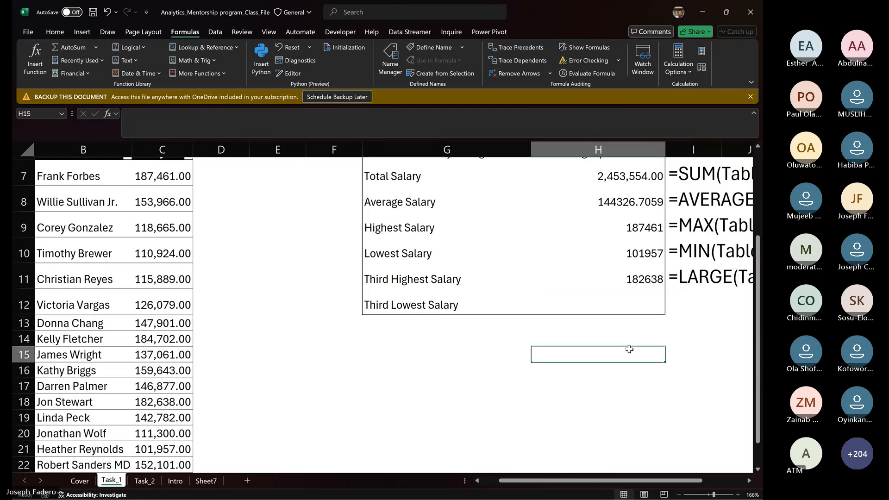
left_click(628, 301)
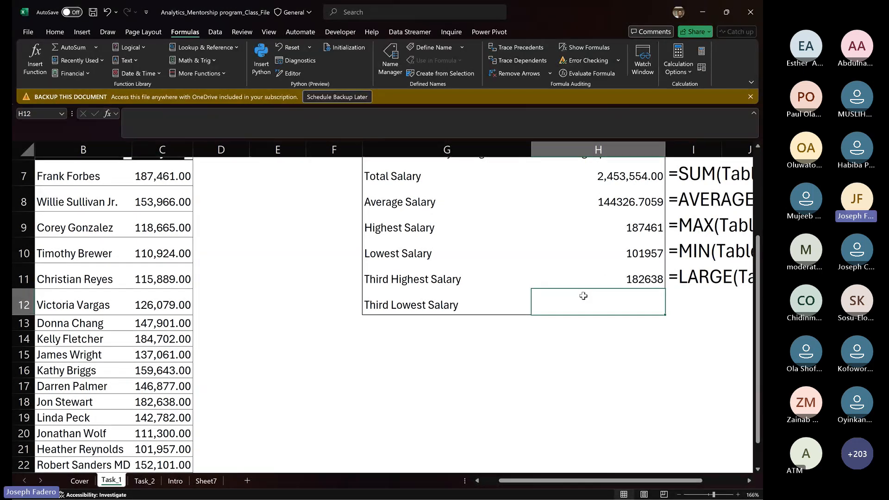
type("=")
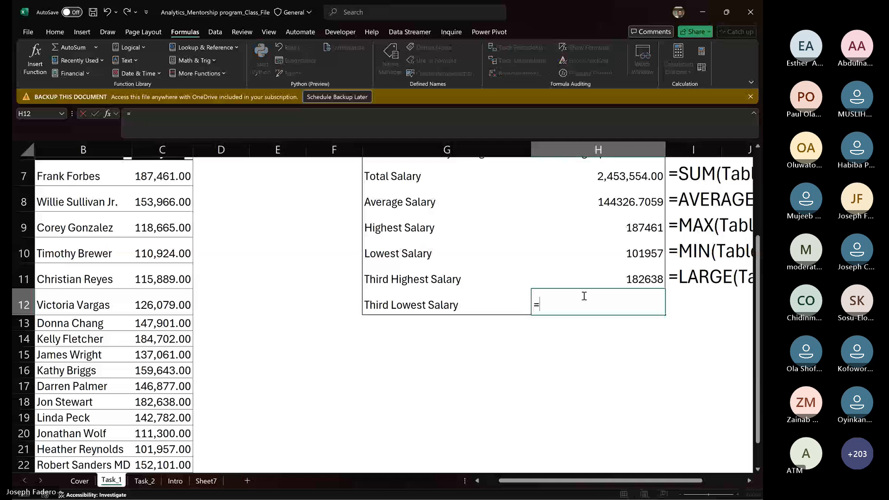
type("smal")
key("ctrl+Return")
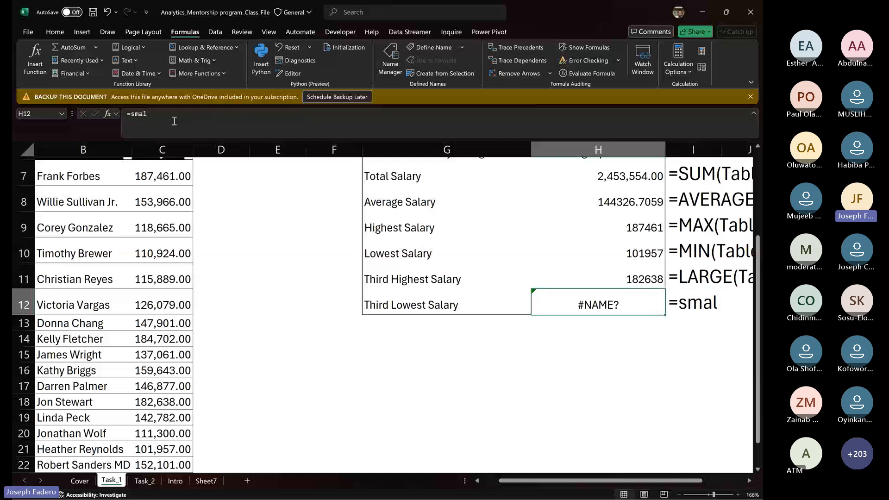
left_click(174, 121)
type("l(")
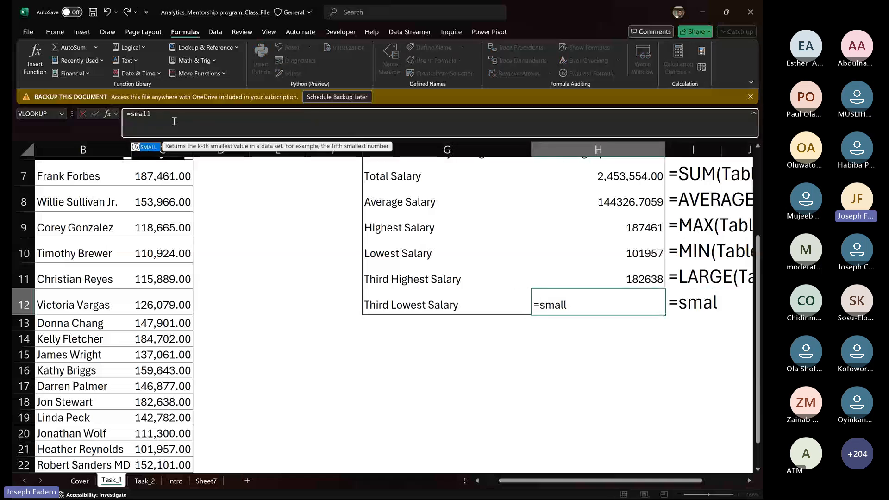
left_click(160, 180)
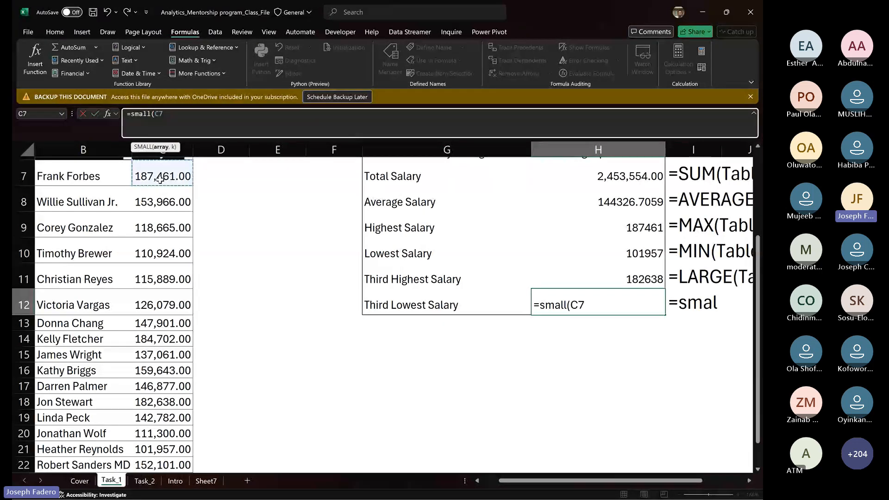
key("Up")
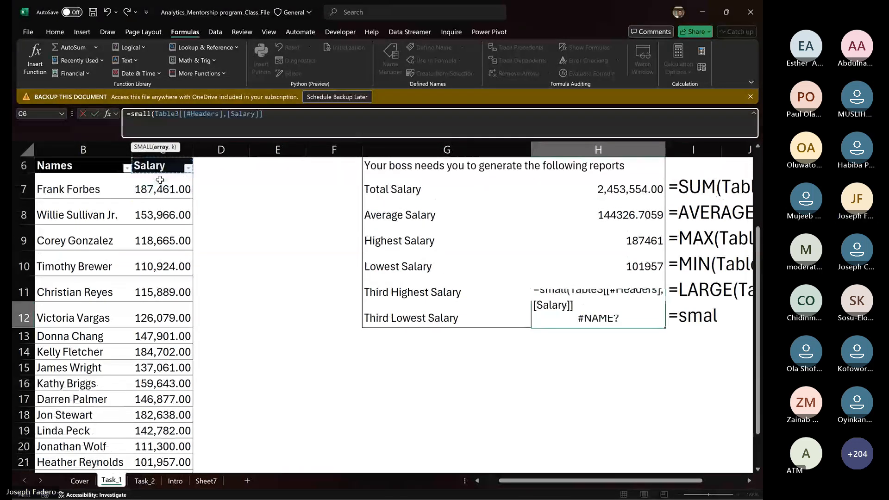
left_click(159, 180)
key("ctrl+shift+Down")
key("Return")
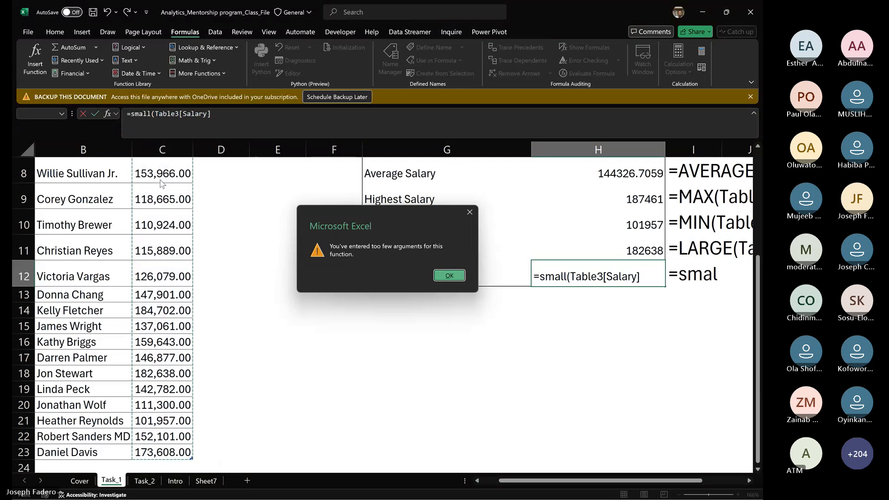
key("Return")
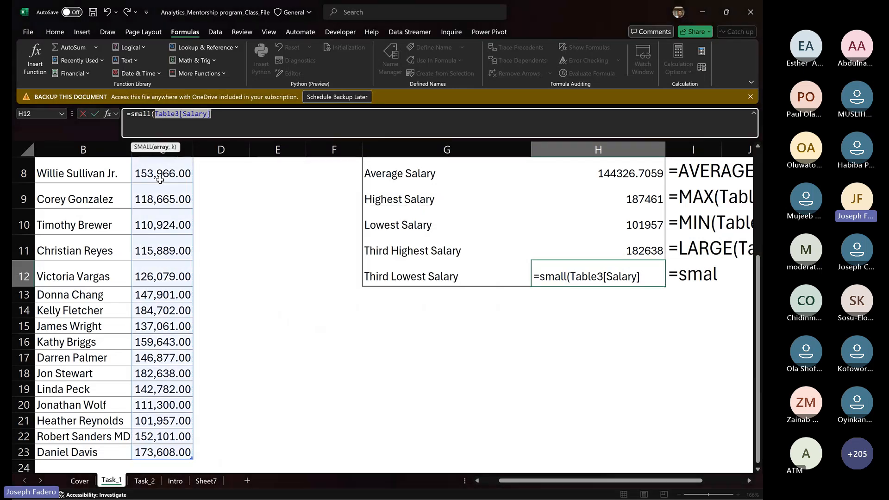
type(",3")
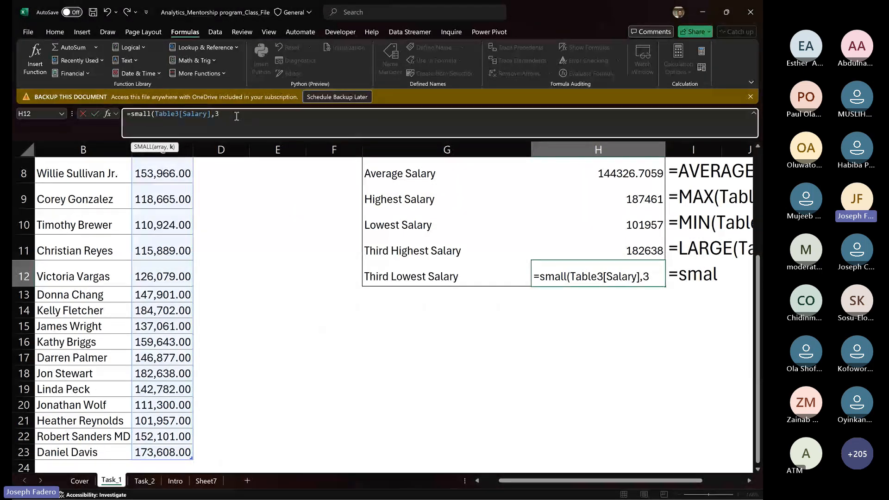
key("Down")
Add a new employee row directly below the salary table by entering the employee's full name in cell B24.
key("Down")
key("Down")
key("Down")
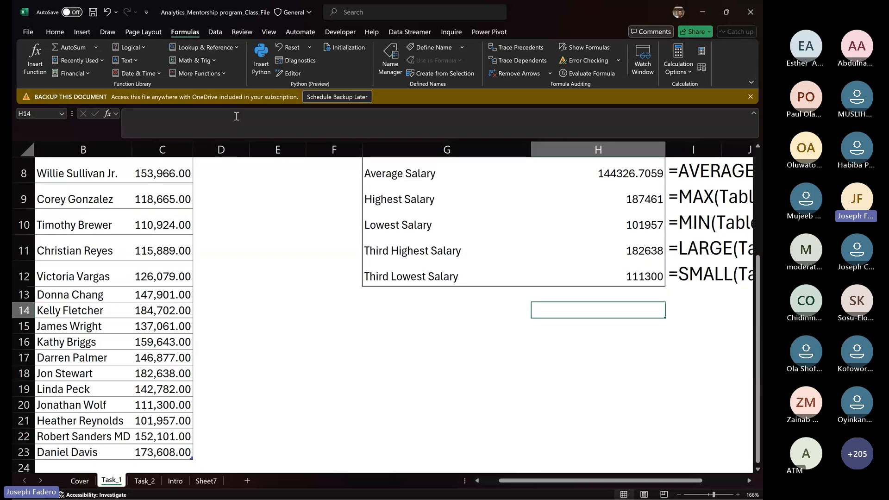
key("Down")
key("Down")
key("Down")
key("Down")
key("Down")
key("Down")
key("Down")
key("Down")
key("Down")
key("Down")
key("Down")
key("Down")
key("Down")
key("Down")
key("Down")
key("Left")
key("Left")
key("Left")
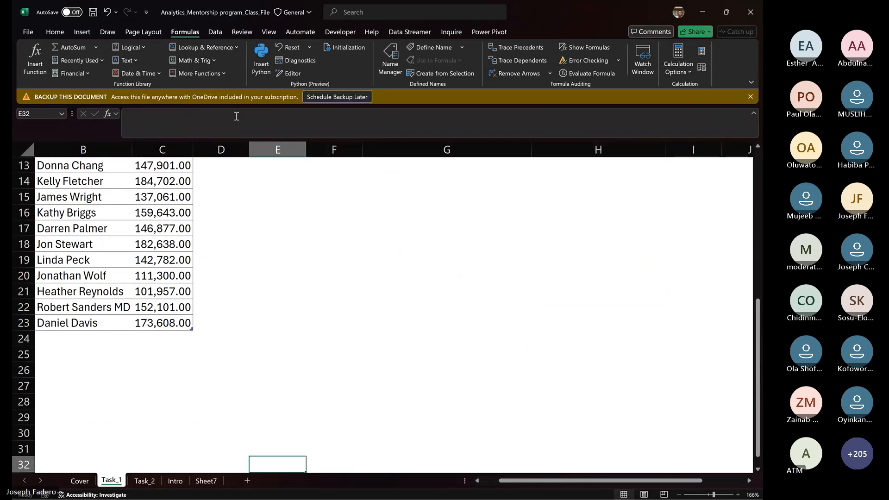
key("Up")
key("Up")
key("Up")
key("Up")
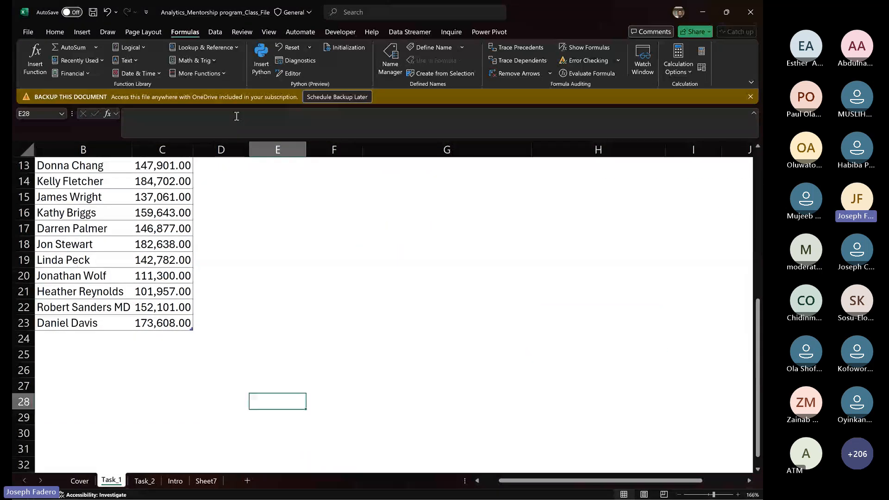
key("Left")
key("Left")
key("Left")
key("Up")
key("Up")
key("Up")
key("Up")
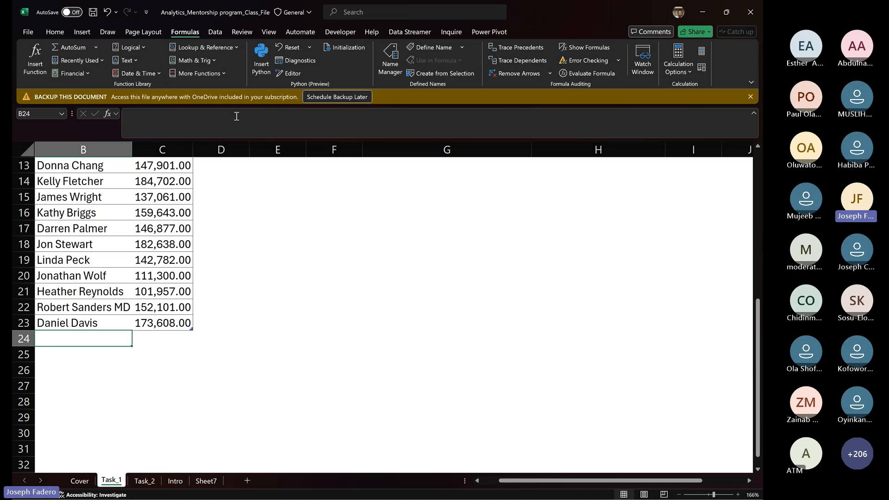
type("John")
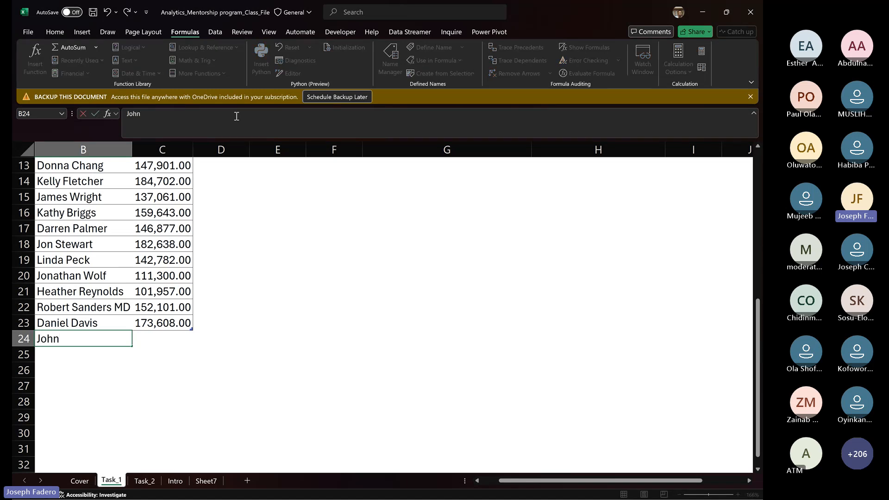
type(" Pa")
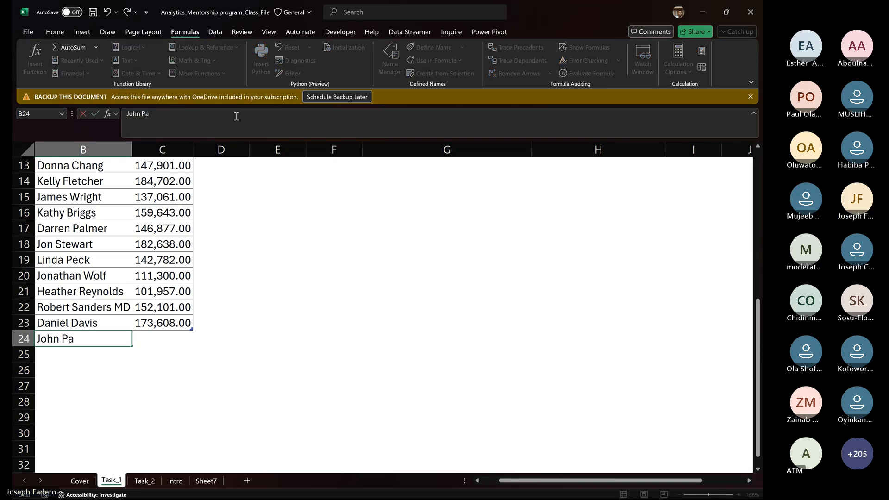
type("ul")
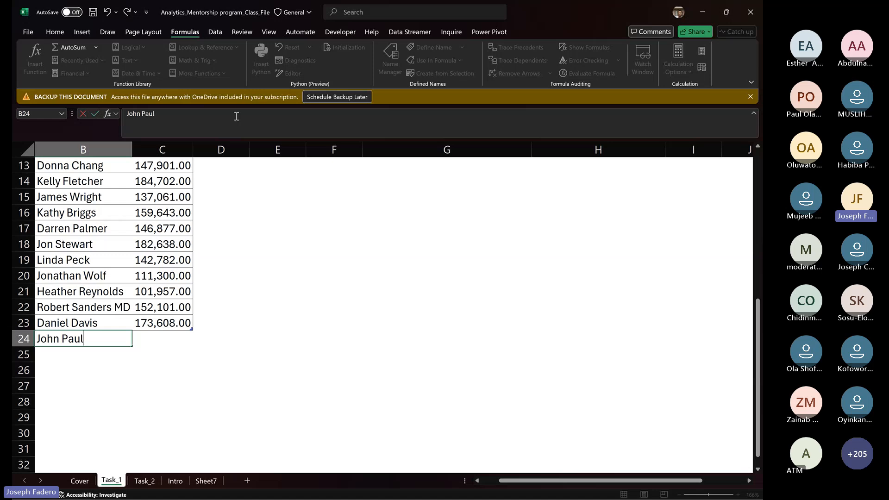
key("Tab")
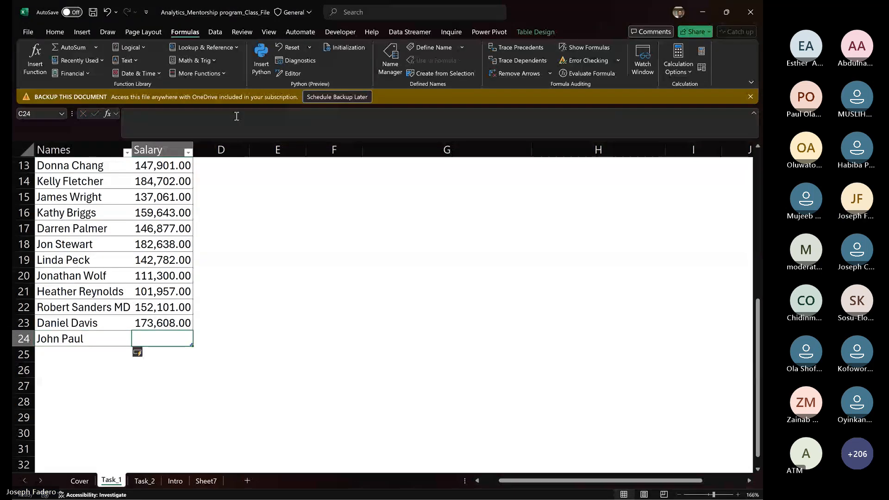
Enter the formula =NA as the new employee's salary in cell C24.
type("=")
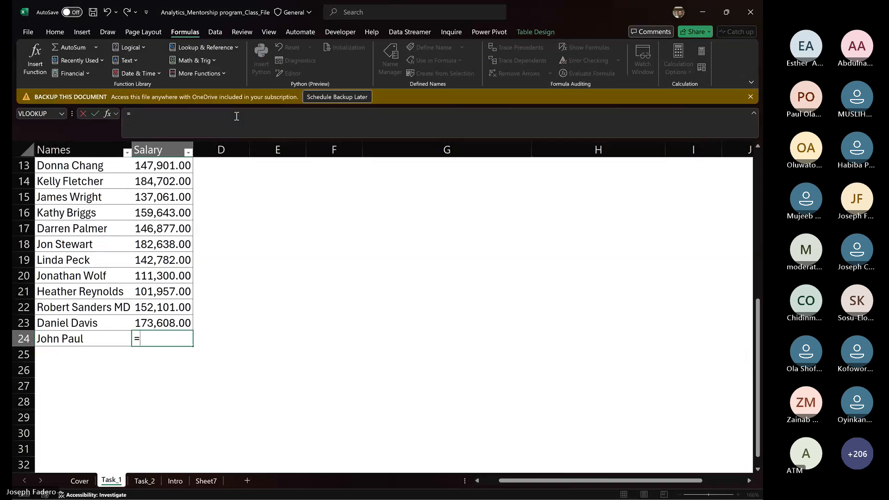
type("NA")
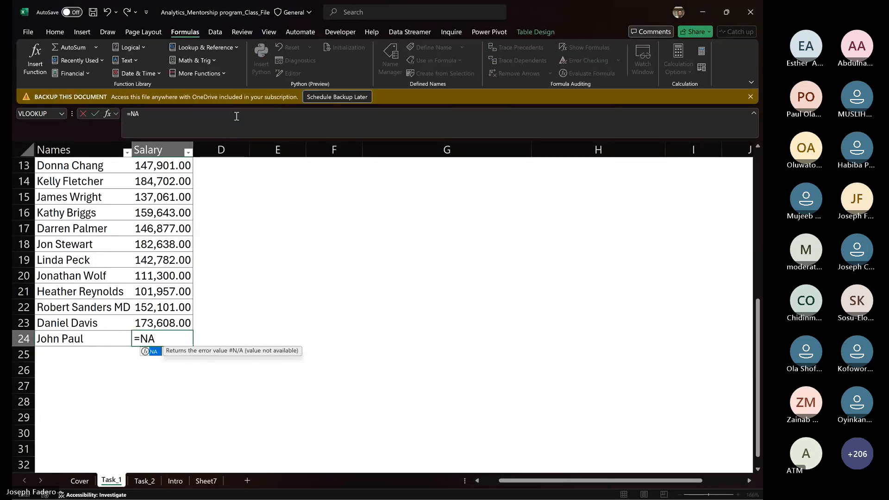
key("Return")
key("Up")
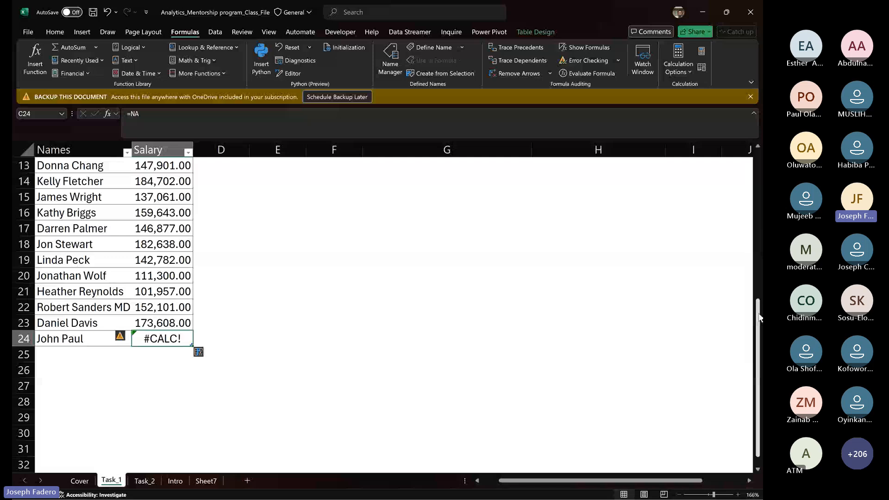
Examine how the new row's =NA salary affects the six report results, and check the Total Salary formula in H7.
left_click_drag(759, 318, 762, 265)
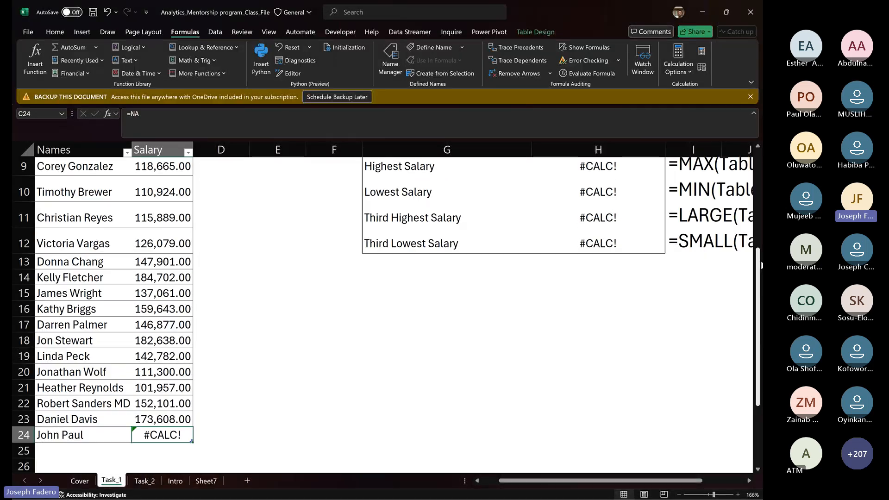
left_click(177, 153)
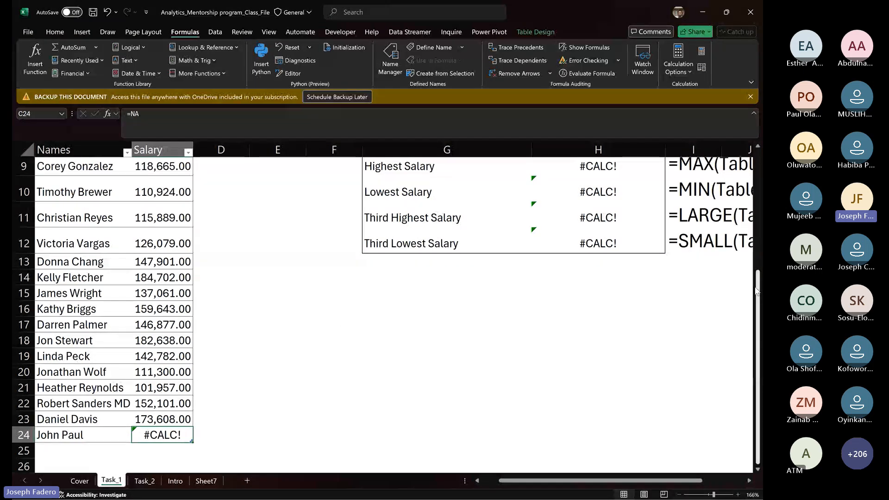
mouse_move(757, 290)
left_mouse_down()
mouse_move(760, 227)
mouse_move(761, 307)
left_mouse_up()
scroll(617, 226, "up", 2)
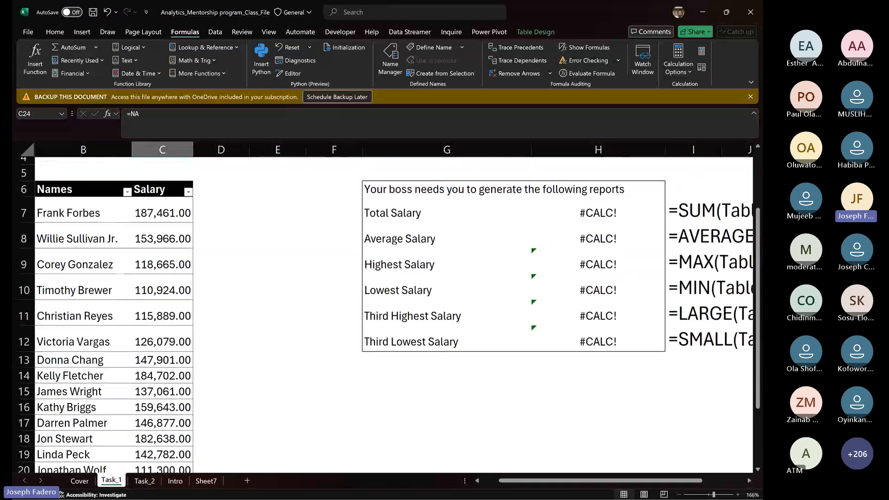
left_click(610, 218)
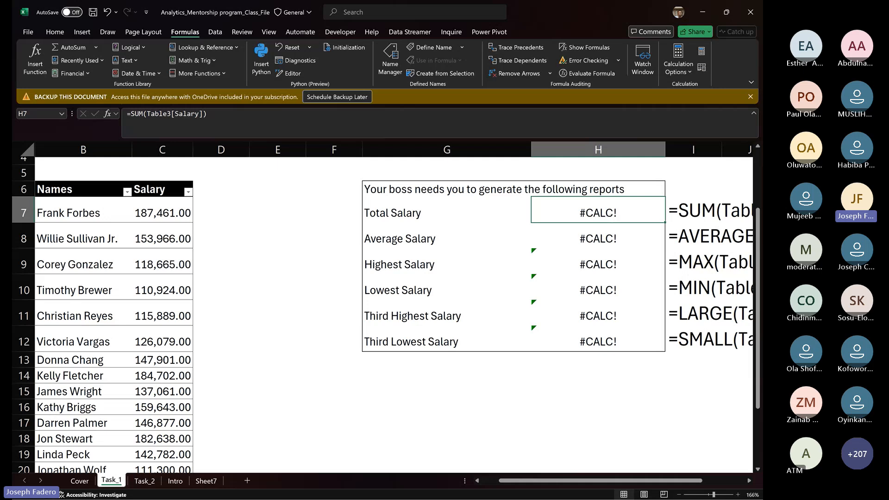
scroll(745, 278, "down", 2)
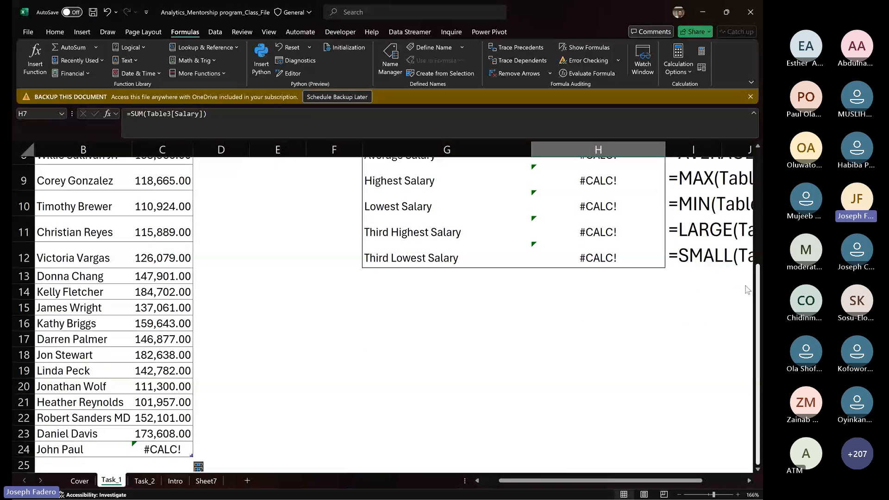
scroll(745, 271, "up", 2)
scroll(746, 324, "down", 2)
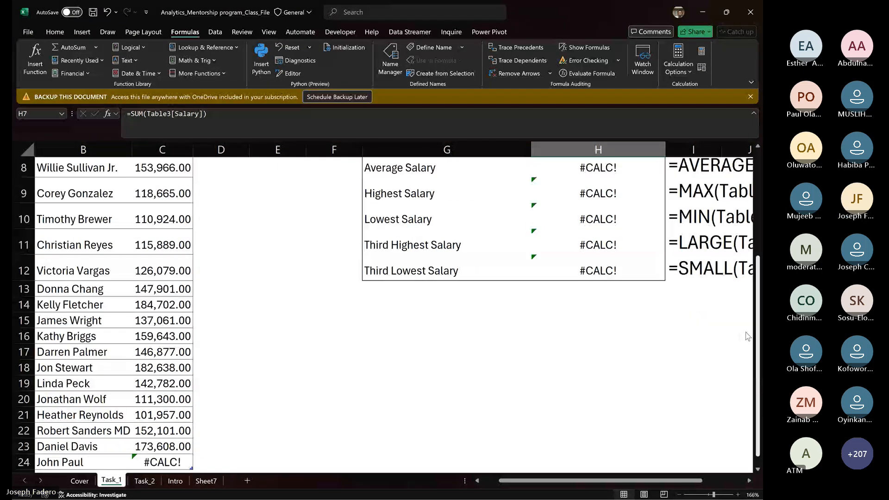
scroll(746, 337, "down", 1)
left_click_drag(746, 334, 744, 333)
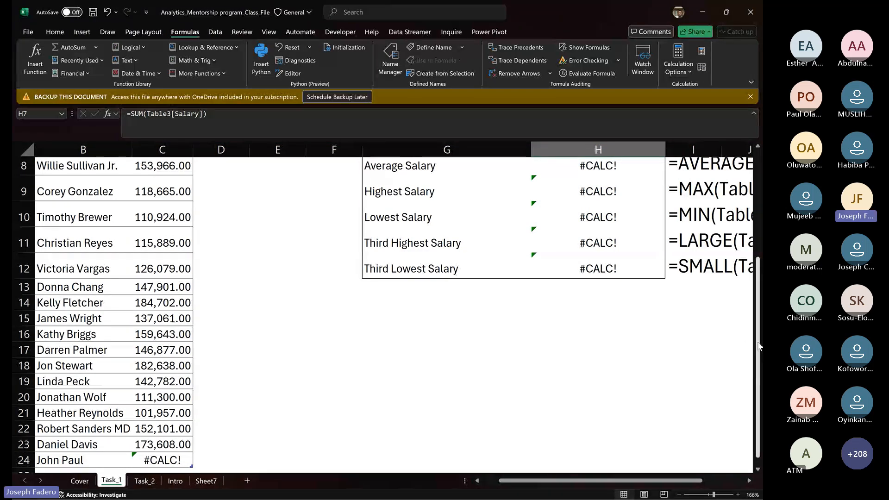
scroll(759, 347, "up", 1)
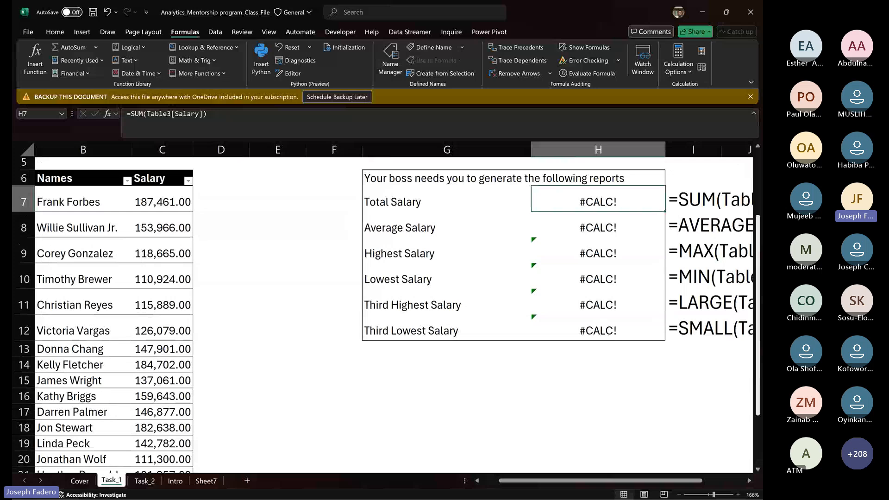
scroll(761, 238, "up", 2)
left_click_drag(761, 237, 759, 245)
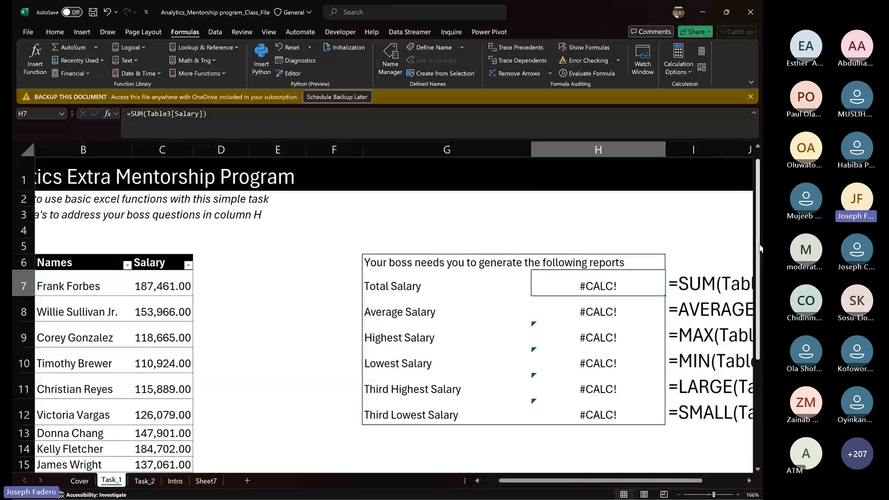
Inspect the new table row's name in cell B24 and its salary formula in cell C24.
left_click_drag(759, 248, 759, 359)
left_click(116, 449)
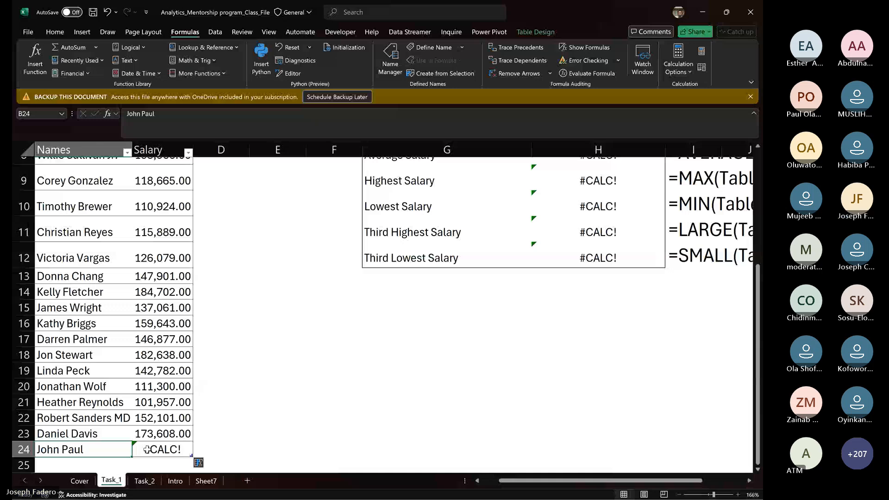
left_click(147, 449)
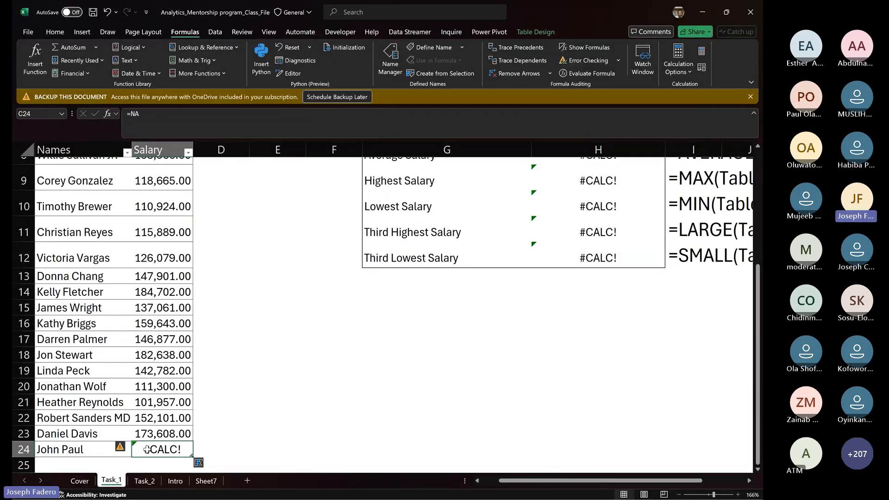
Go back from the new employee's row 24 to the boss's report and inspect the Average Salary formula in H8.
key("Left")
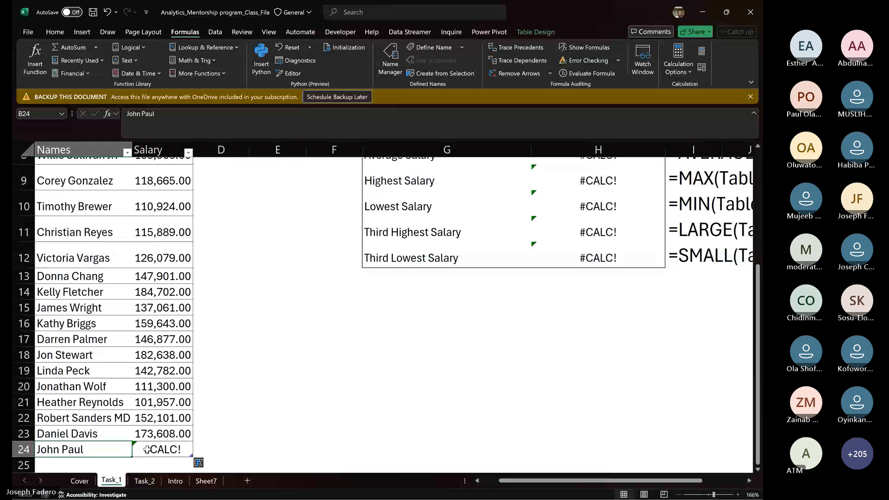
key("Right")
key("Right")
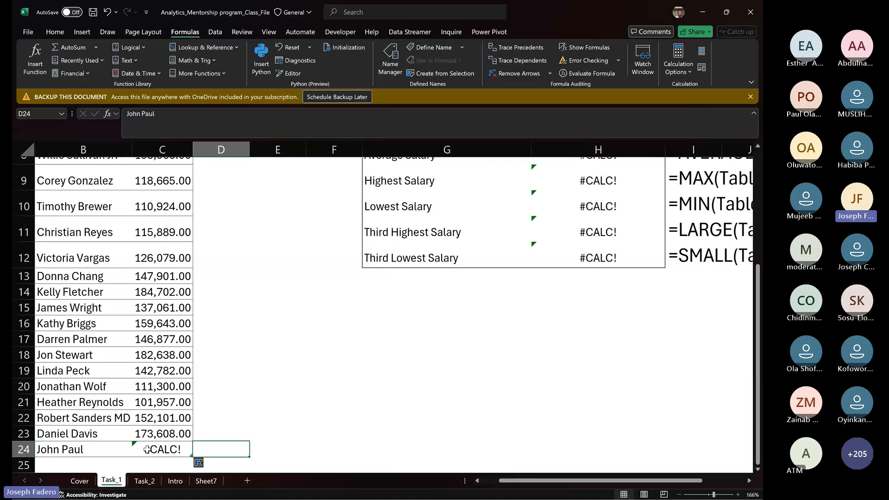
key("Right")
key("Right")
key("Right")
key("Up")
key("Up")
key("Up")
key("Up")
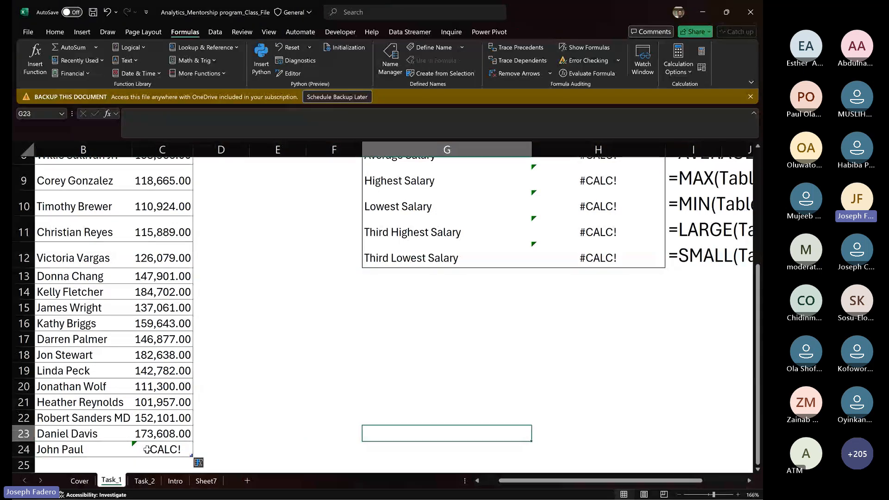
key("Up")
key("Up")
key("Up")
key("Up")
key("Up")
key("Up")
key("Up")
key("Up")
key("Up")
key("Up")
key("Up")
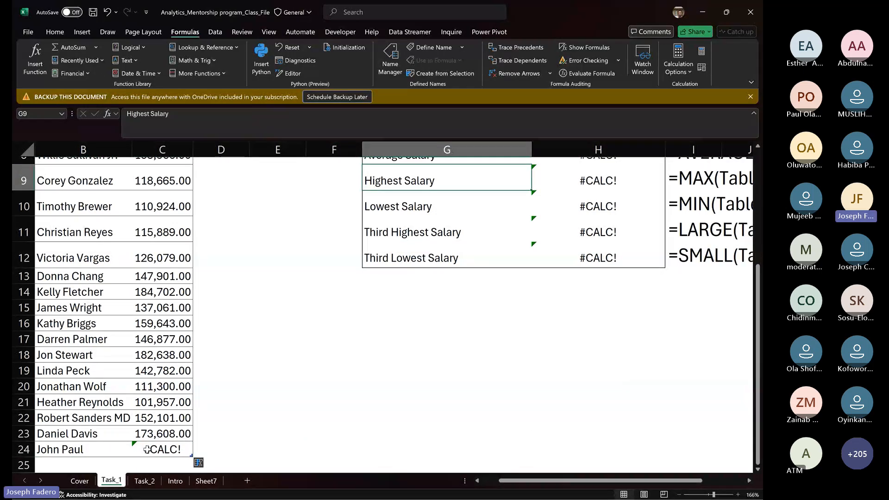
key("Up")
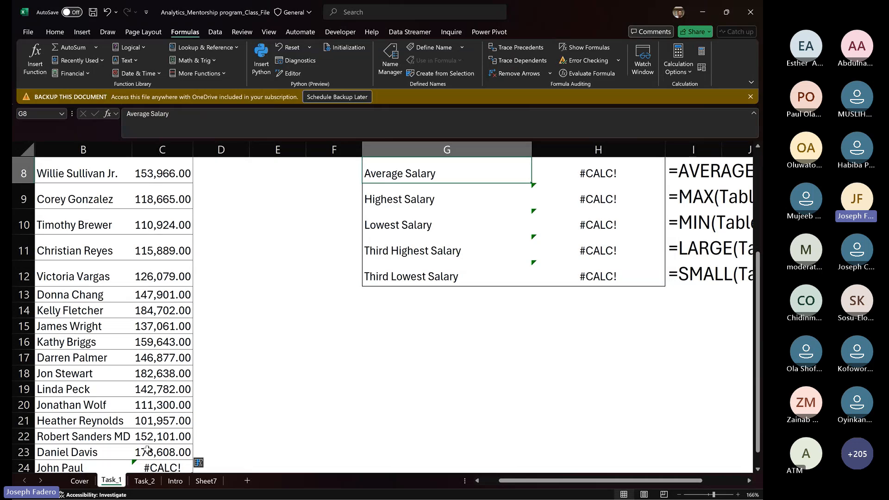
key("Right")
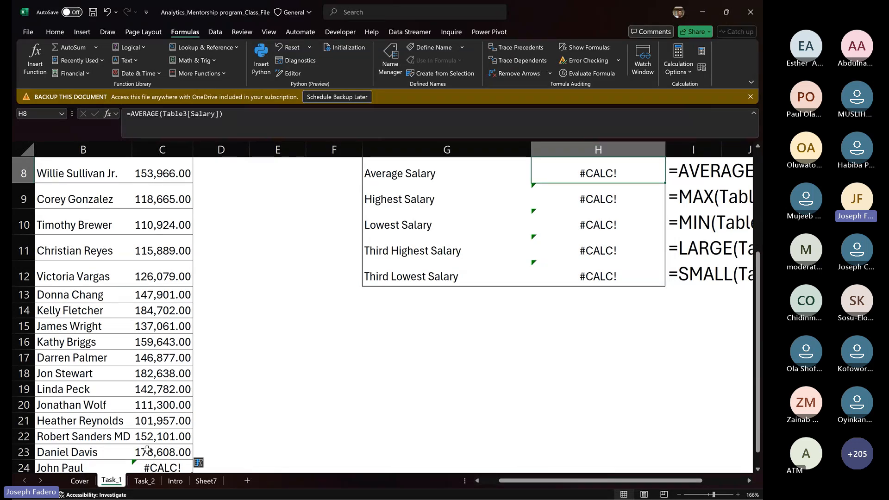
Replace the Total Salary formula in H7 with =AGGREGATE(9,6,Table3[Salary]), using SUM and the option to ignore error values.
key("Up")
key("Up")
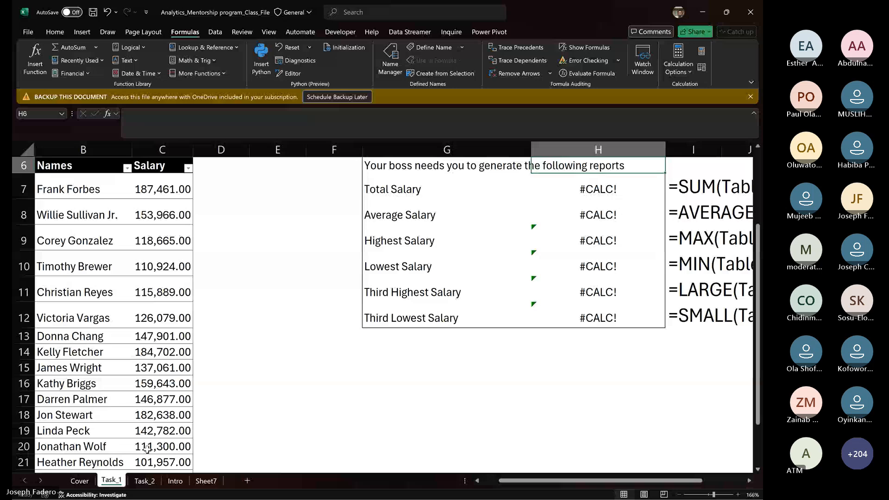
key("Down")
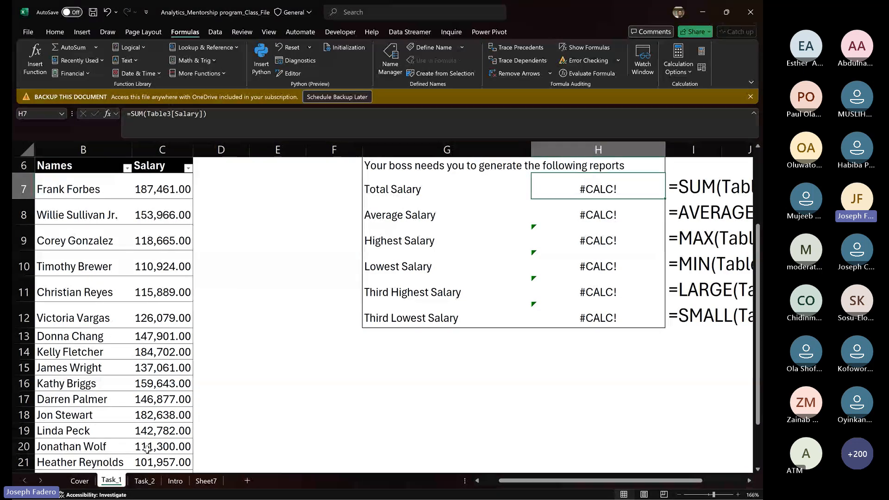
type("=AGGREGATE(")
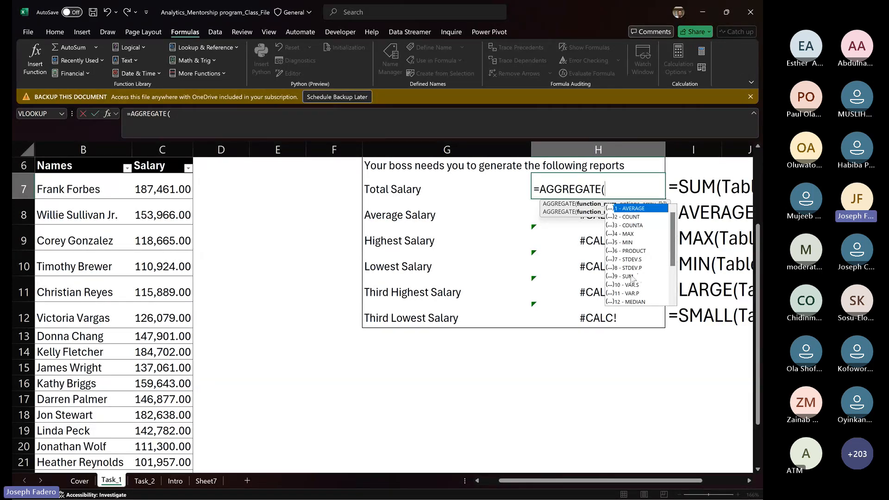
double_click(632, 278)
type(",")
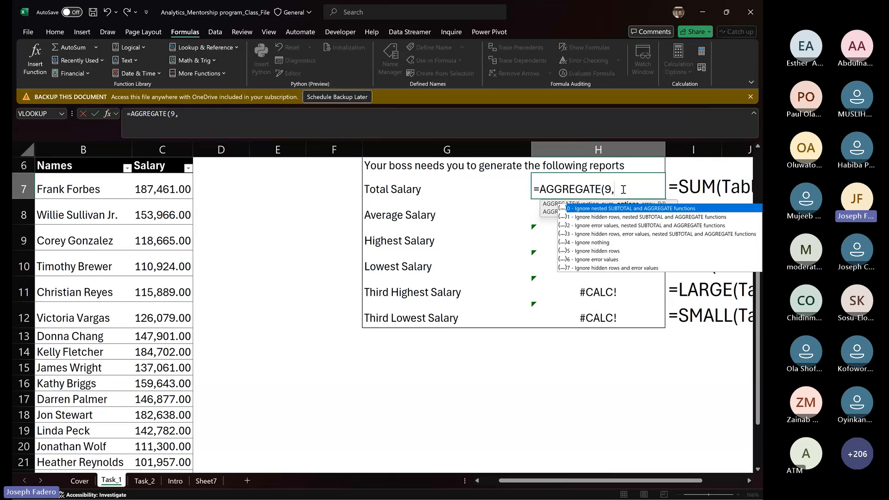
type("6,")
left_click(151, 187)
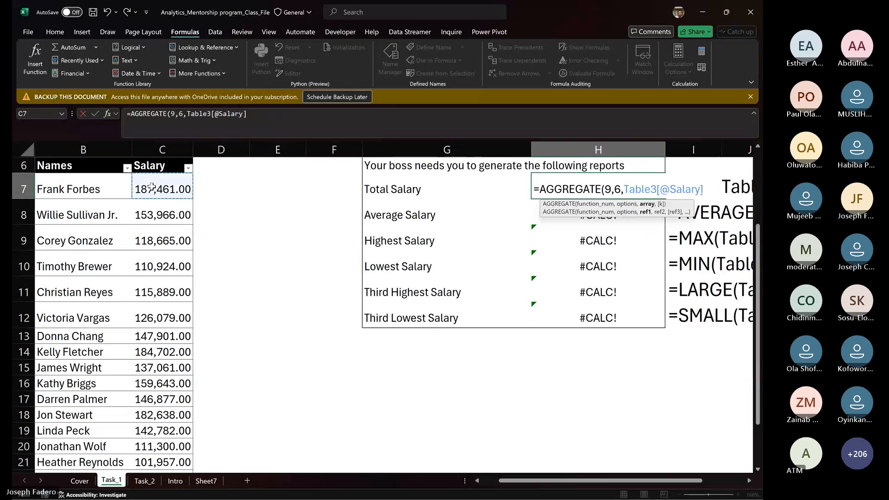
key("ctrl+shift+Down")
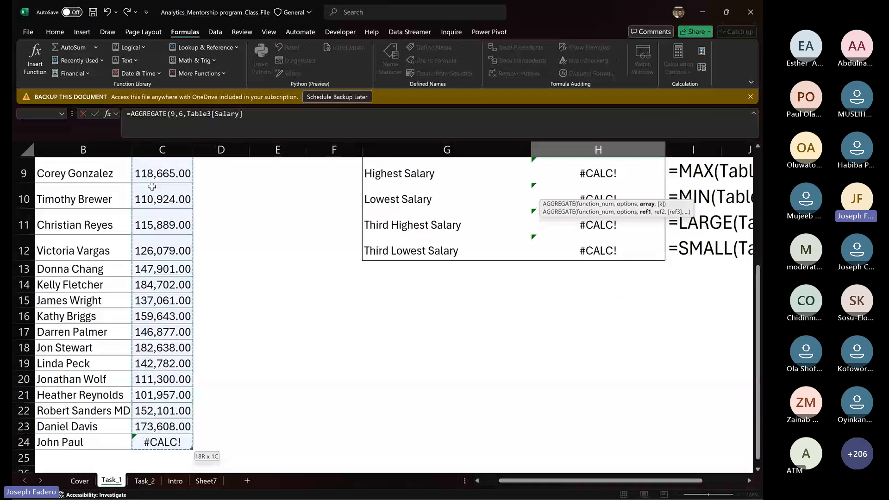
key("Return")
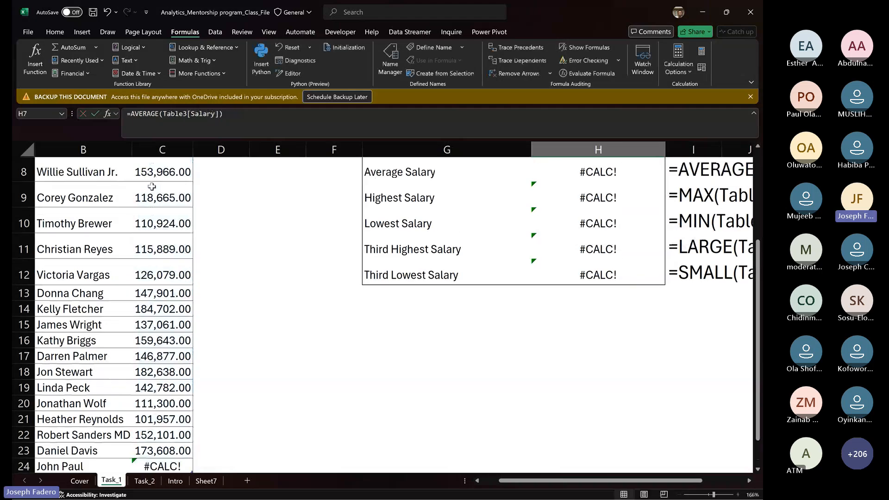
key("Down")
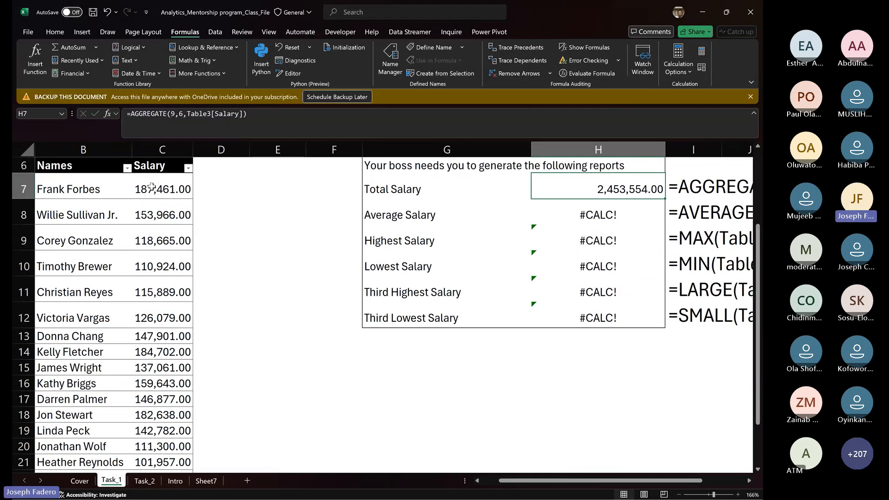
Review the whole report with its displayed formulas and examine the function, option and array arguments of H7's AGGREGATE formula.
key("Right")
key("Right")
key("Left")
key("Left")
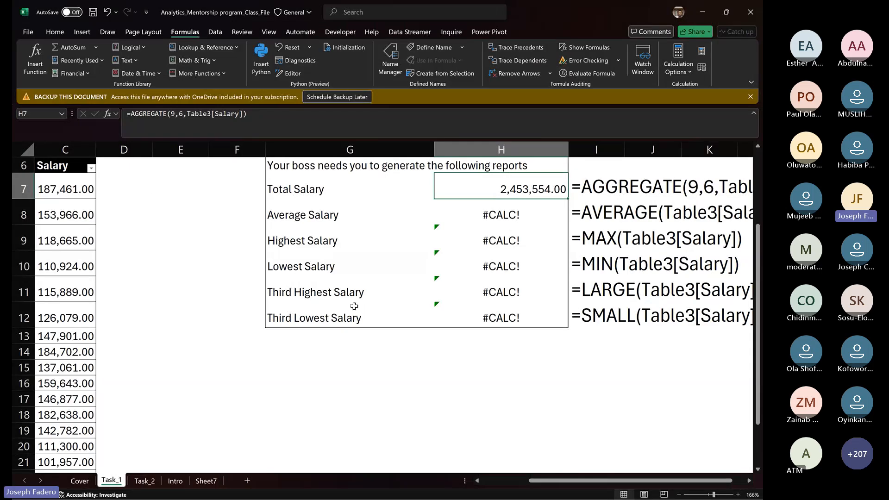
left_click(709, 495)
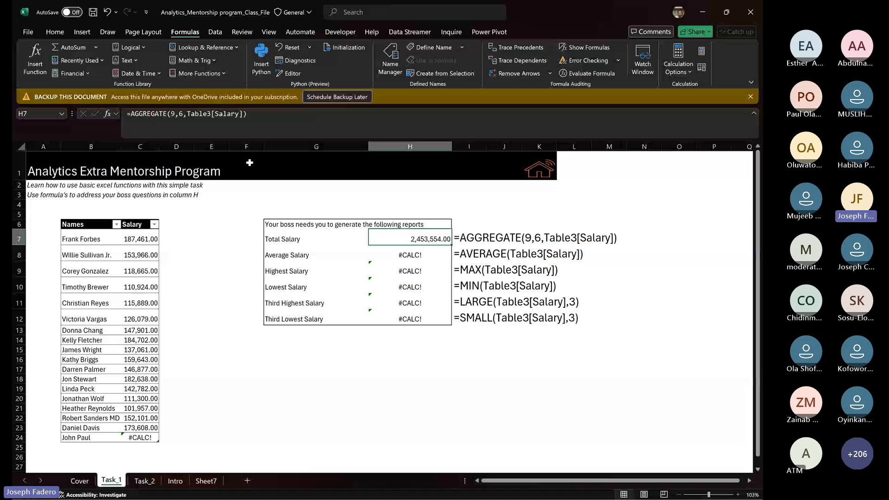
left_click(176, 113)
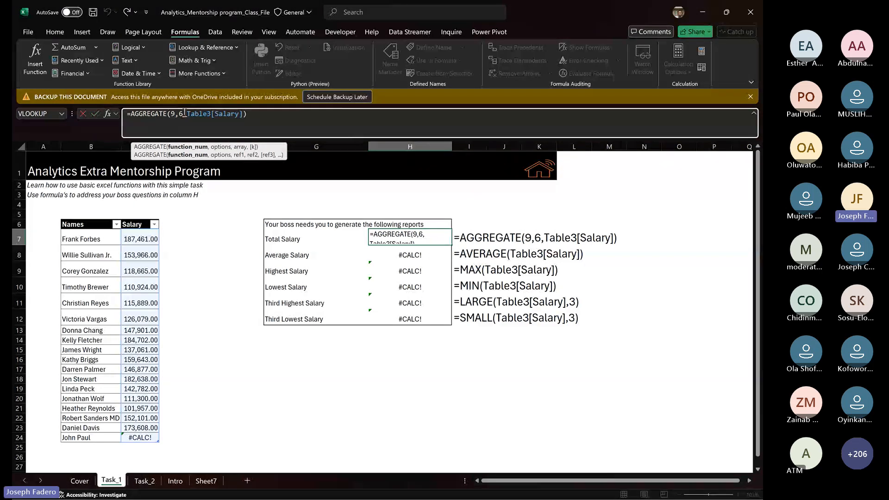
left_click(185, 113)
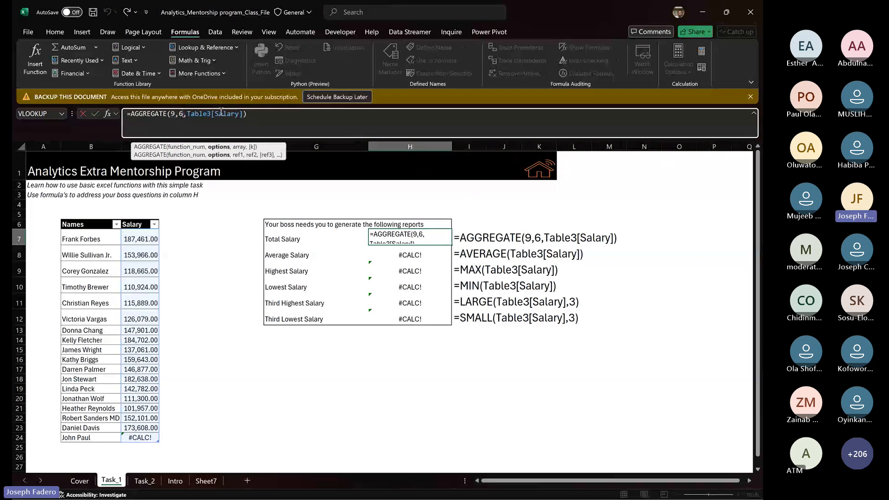
left_click(256, 118)
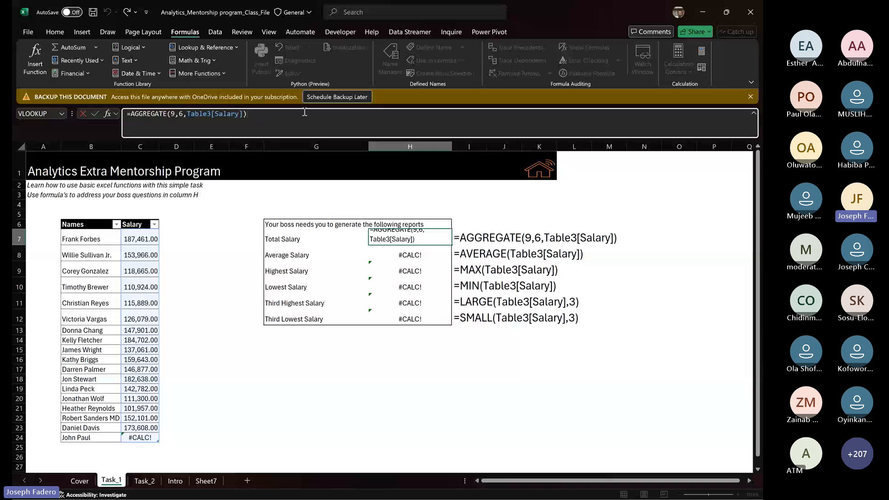
Erase the Total Salary formula in H7 and rebuild it as =AGGREGATE(9,6,Table3[Salary]).
key("BackSpace")
key("BackSpace")
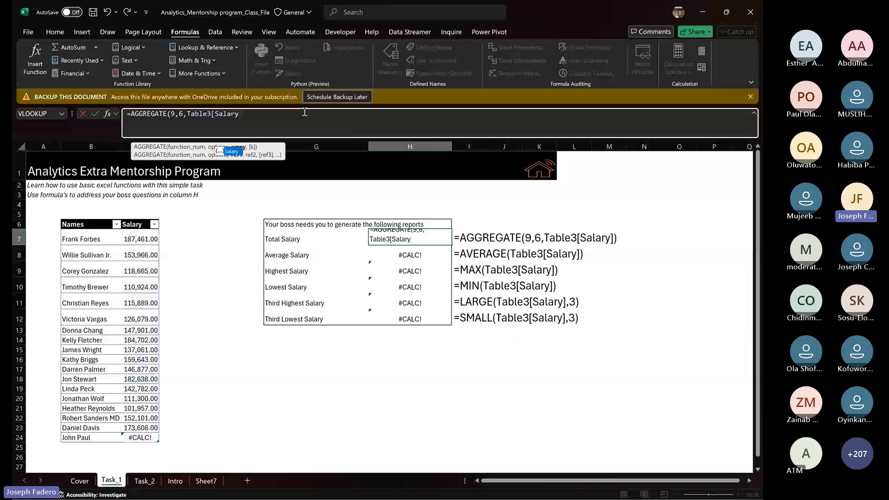
key("BackSpace")
key("BackSpace")
key("BackSpace")
key("BackSpace")
key("BackSpace")
key("BackSpace")
key("BackSpace")
key("BackSpace")
key("BackSpace")
key("BackSpace")
key("BackSpace")
key("BackSpace")
key("BackSpace")
key("BackSpace")
key("BackSpace")
key("BackSpace")
key("BackSpace")
key("BackSpace")
key("BackSpace")
key("BackSpace")
key("BackSpace")
key("BackSpace")
key("BackSpace")
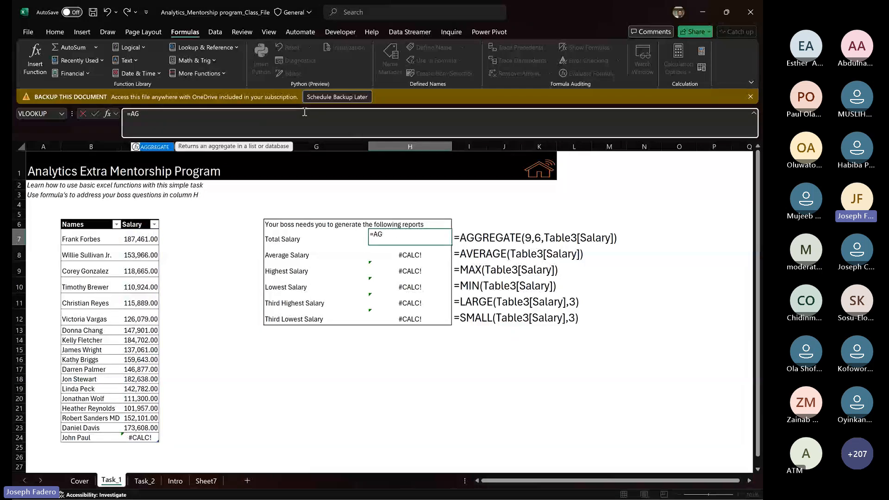
key("BackSpace")
key("BackSpace")
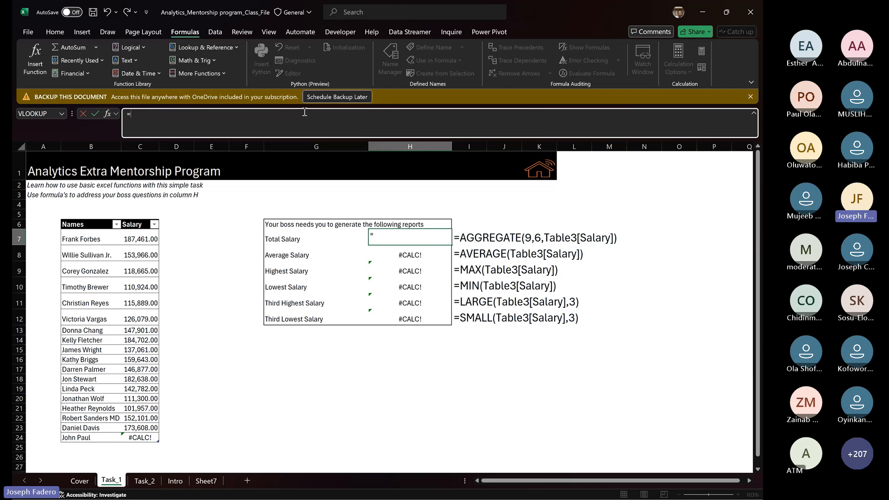
type("agg")
key("Tab")
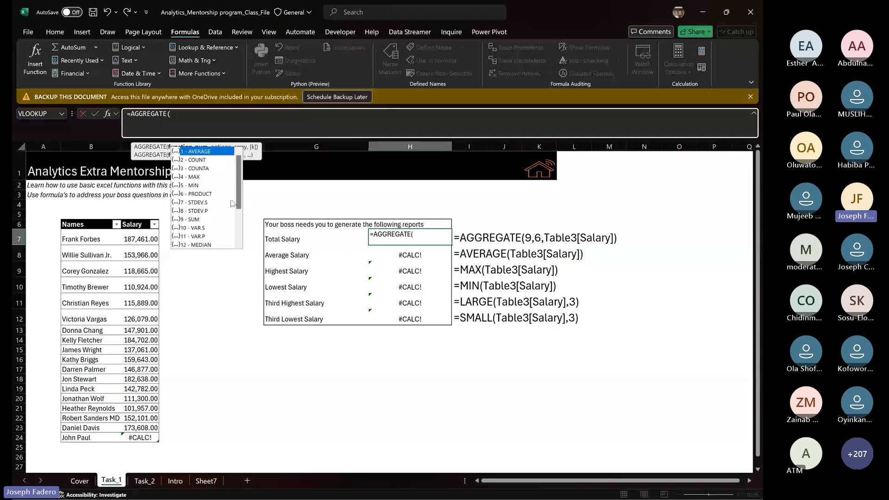
type("9,")
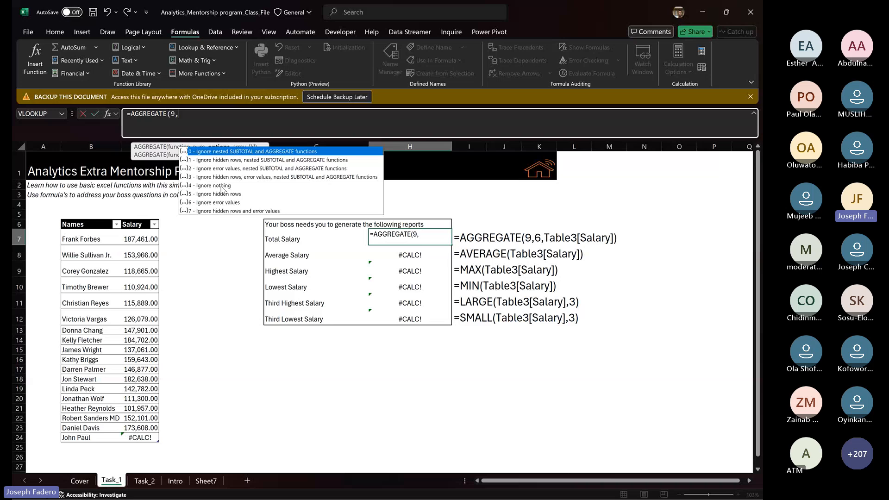
type("6,")
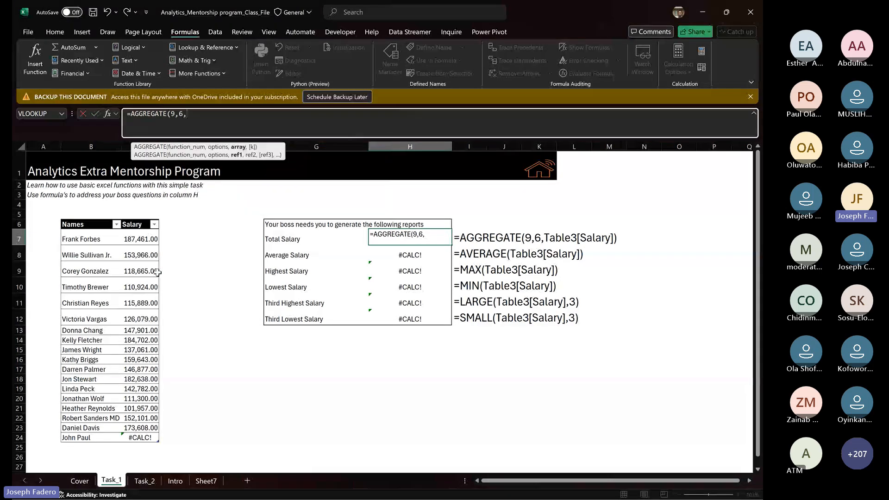
left_click(133, 239)
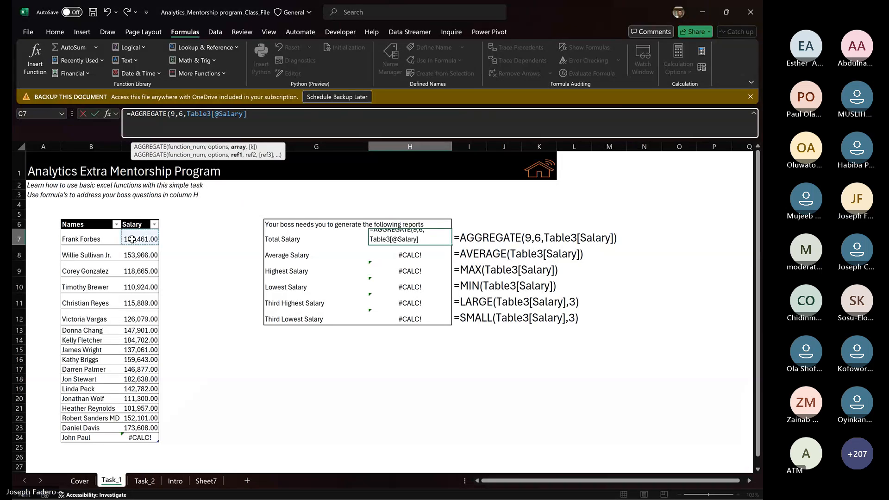
key("ctrl+shift+Down")
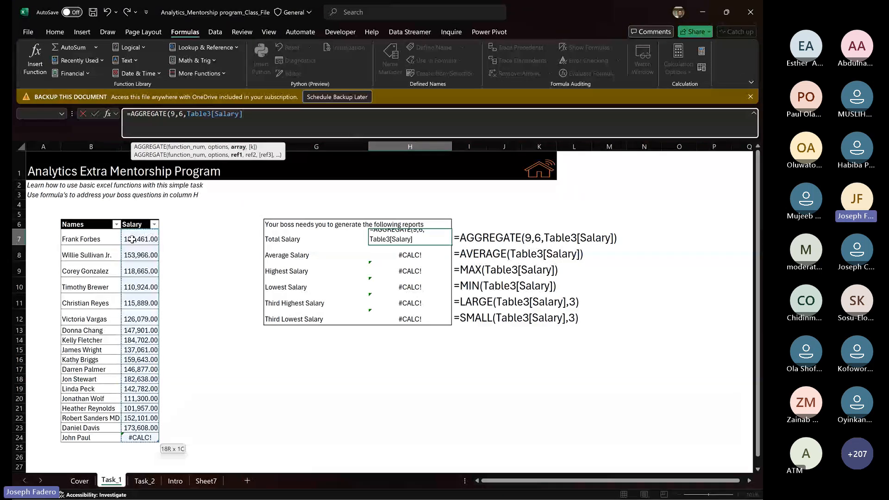
key("Return")
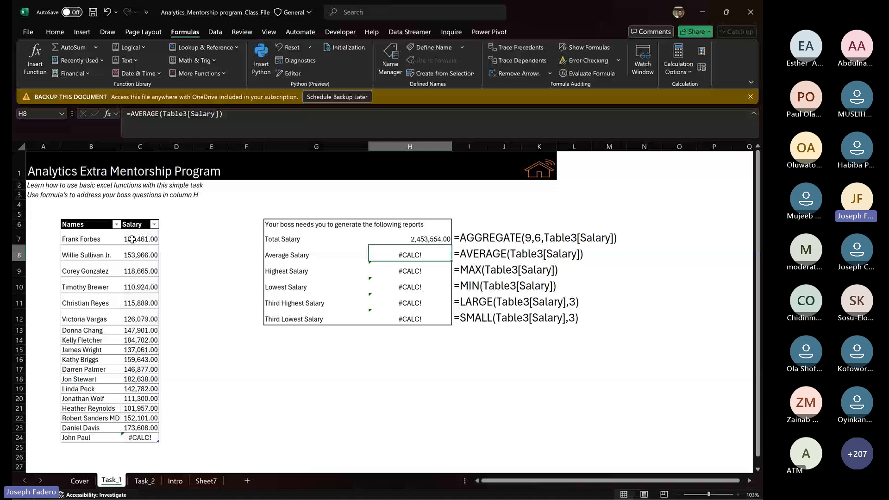
Clear the contents of row 24 to remove the added employee and the =NA salary from the table.
key("Up")
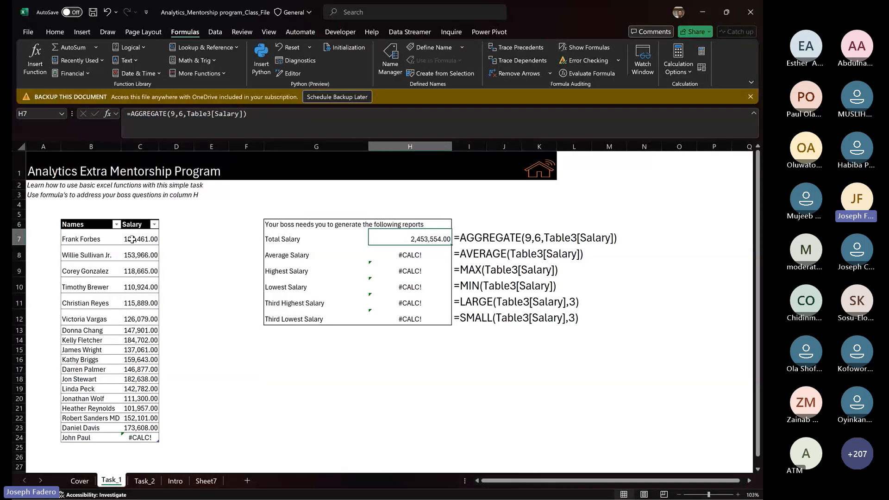
left_click(19, 438)
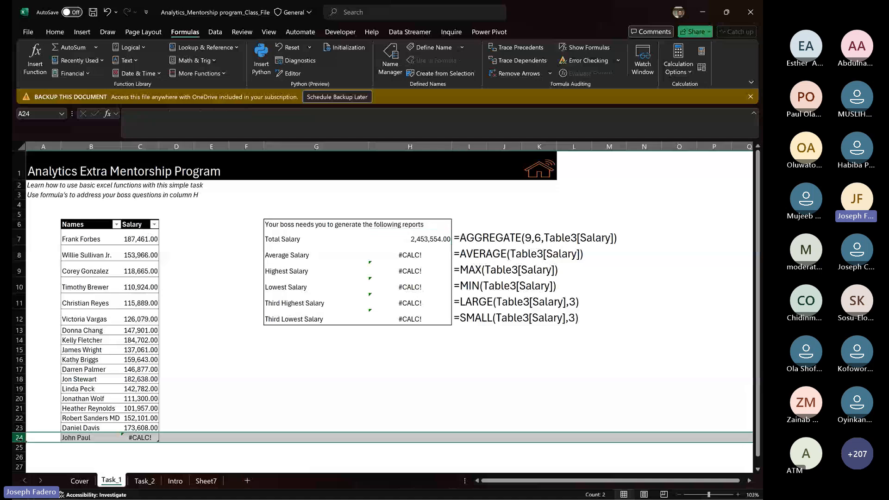
key("Delete")
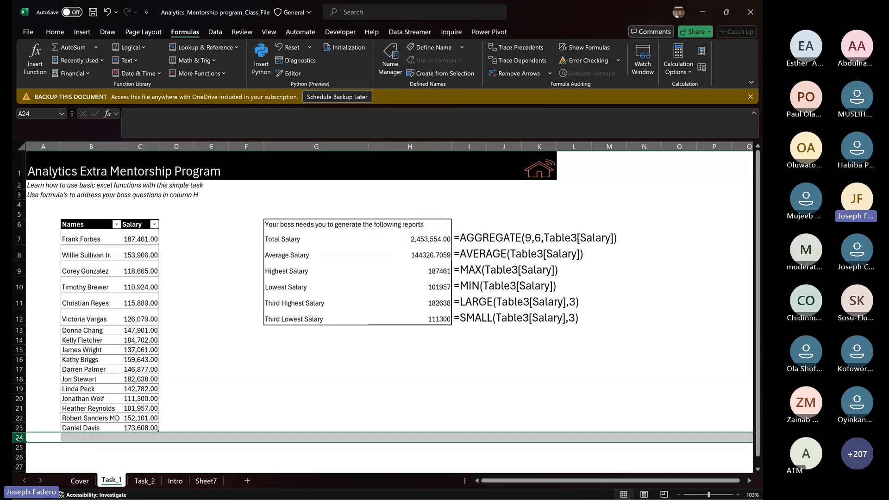
Hide row 18 of the salary table and check the Total Salary formula and result in H7.
left_click(20, 379)
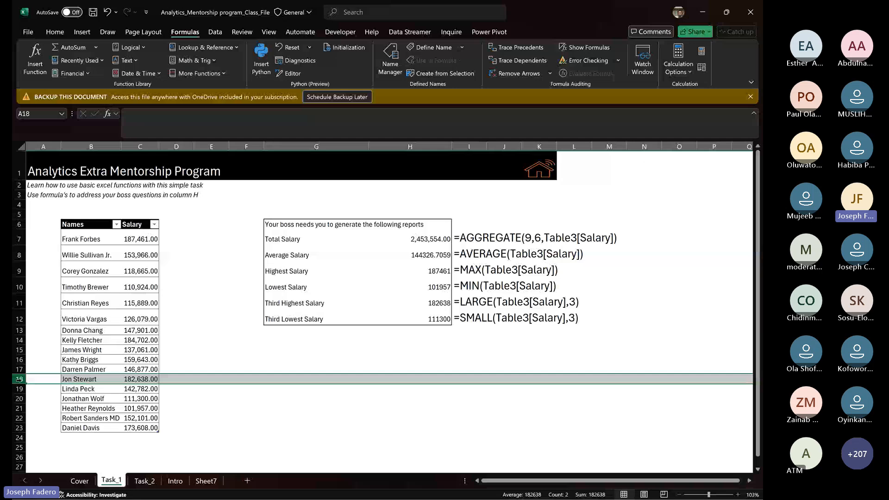
right_click(20, 379)
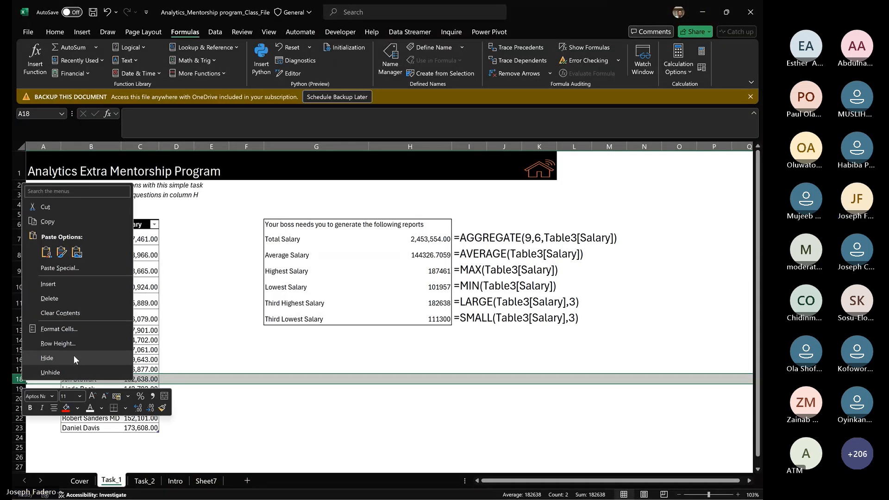
left_click(74, 358)
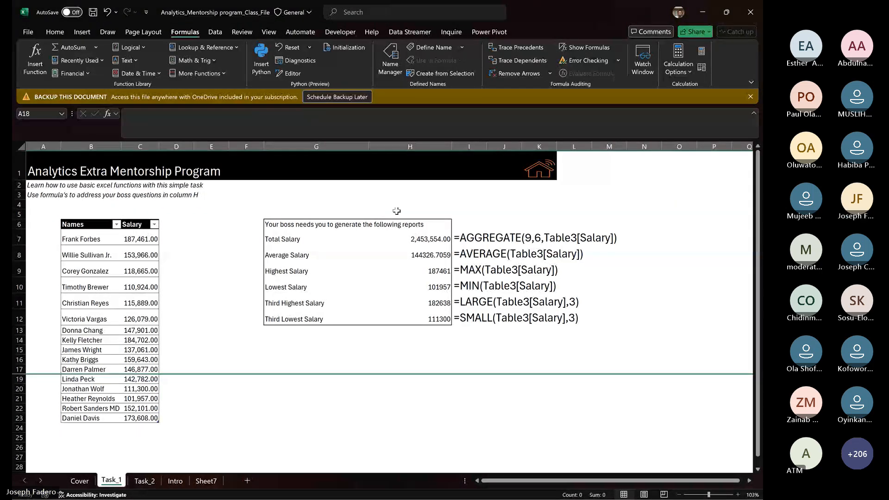
left_click(437, 237)
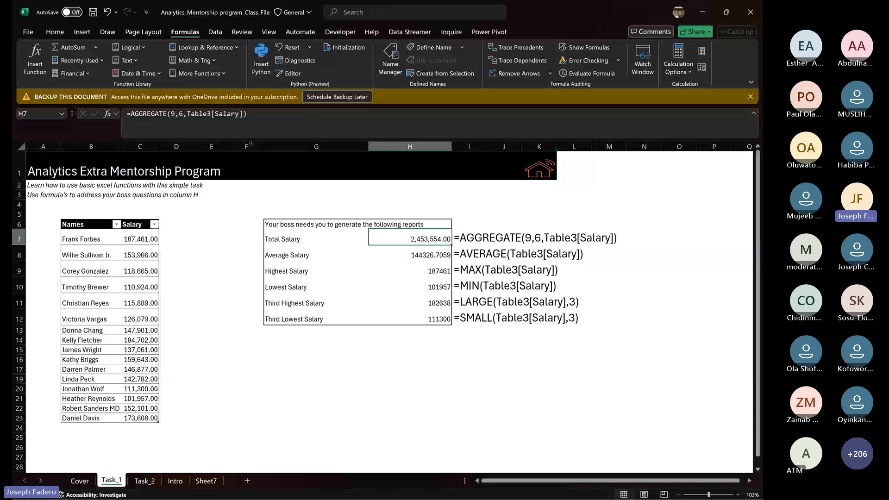
Change the options argument of H7's AGGREGATE formula to 5, making it =AGGREGATE(9,5,Table3[Salary]).
left_click(181, 114)
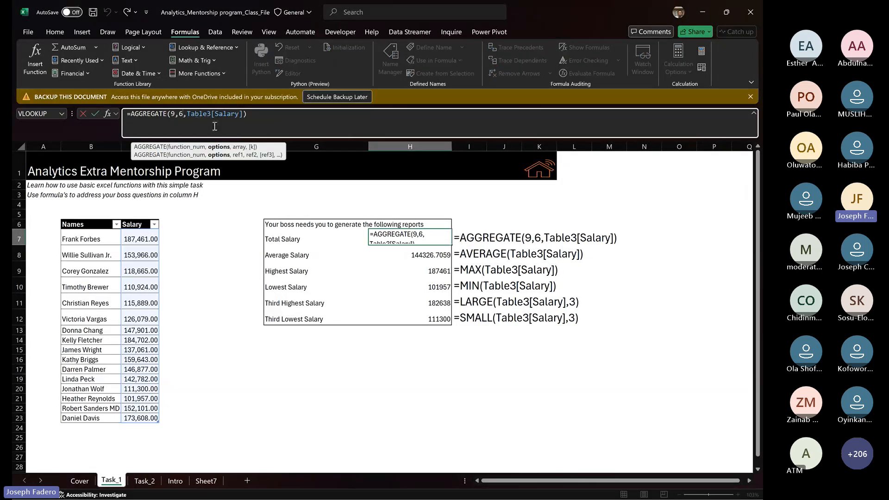
key("BackSpace")
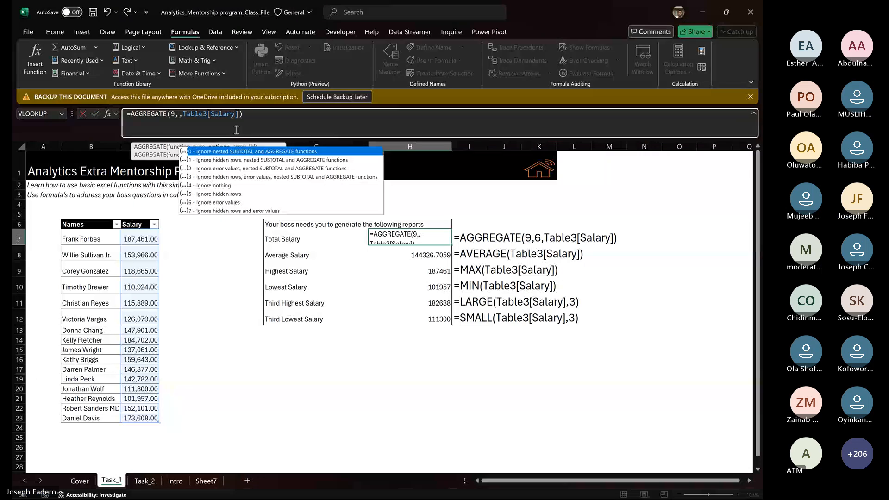
type("5")
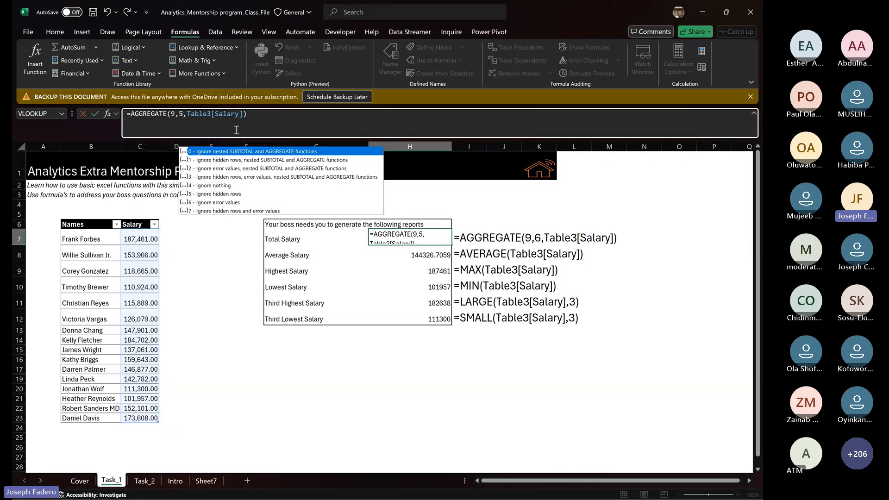
key("ctrl+Return")
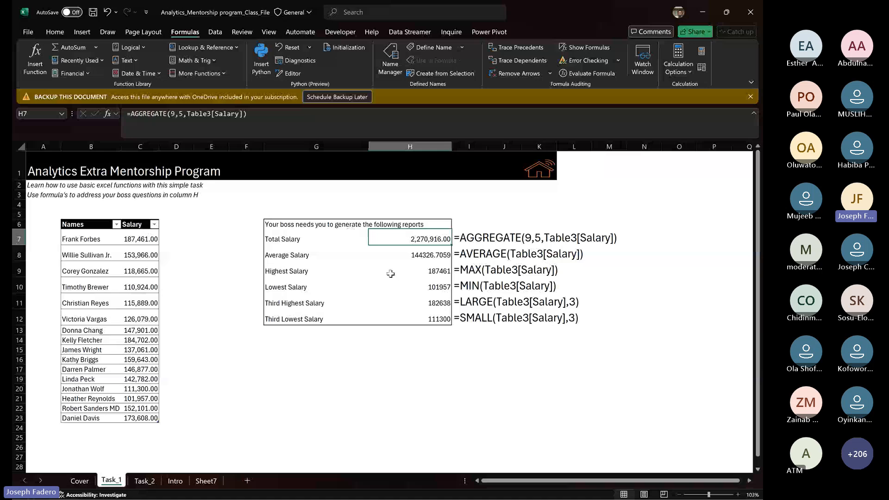
Unhide row 18 of the salary table and check the Total Salary formula and result in H7.
right_click(19, 369)
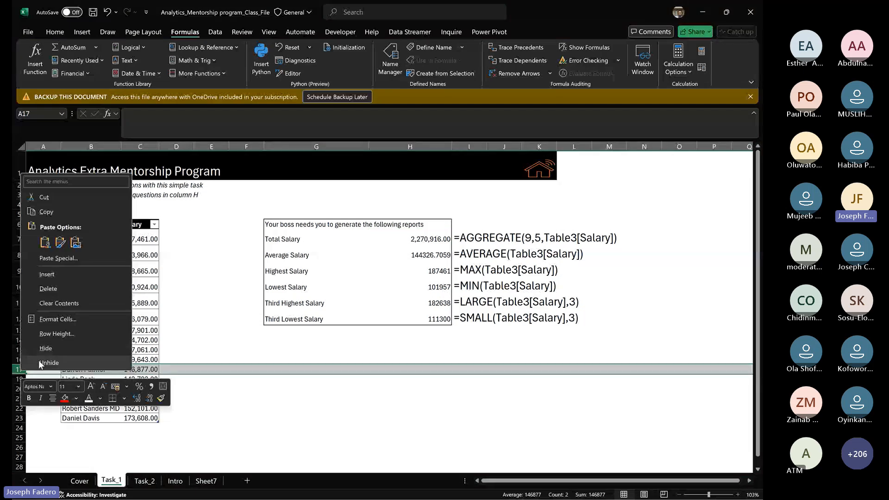
left_click(40, 363)
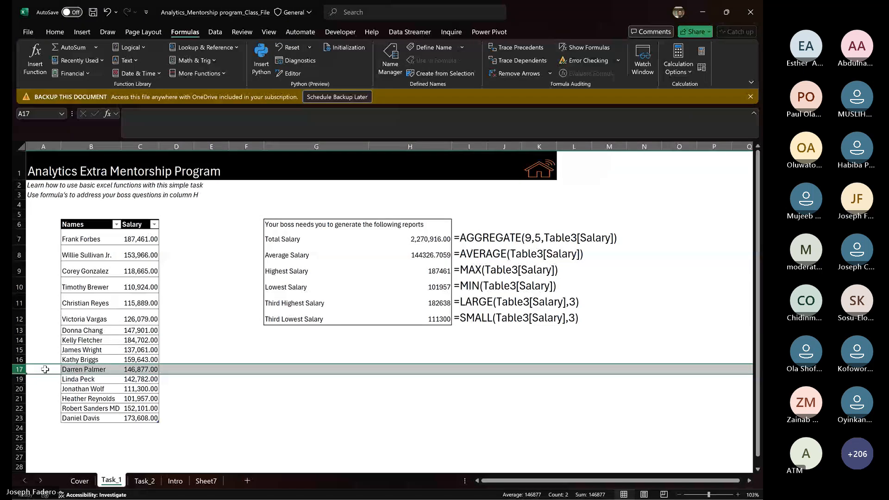
left_click_drag(22, 374, 23, 384)
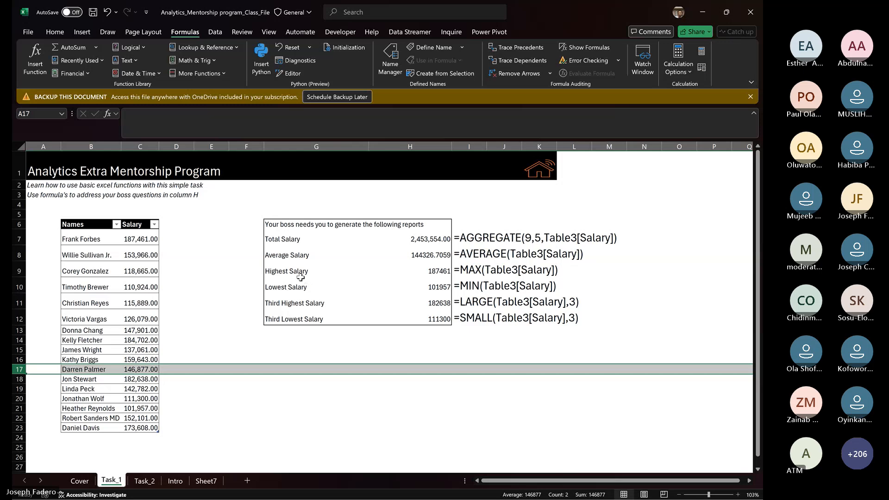
left_click(412, 240)
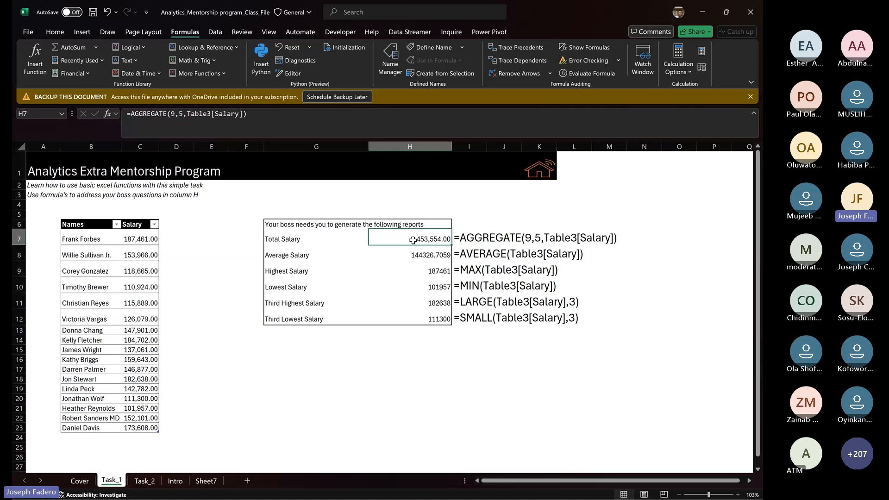
Switch to the Task_2 sheet and open the first First Name cell, C8, for entry.
left_click(143, 480)
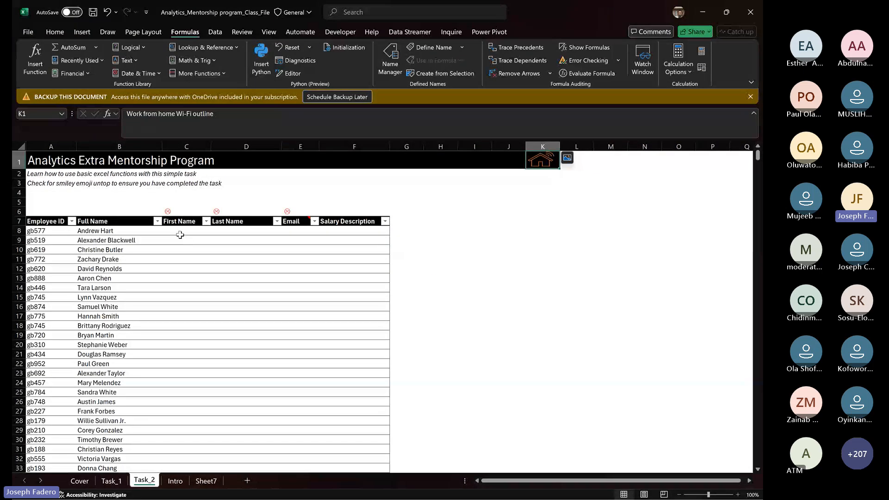
left_click(180, 232)
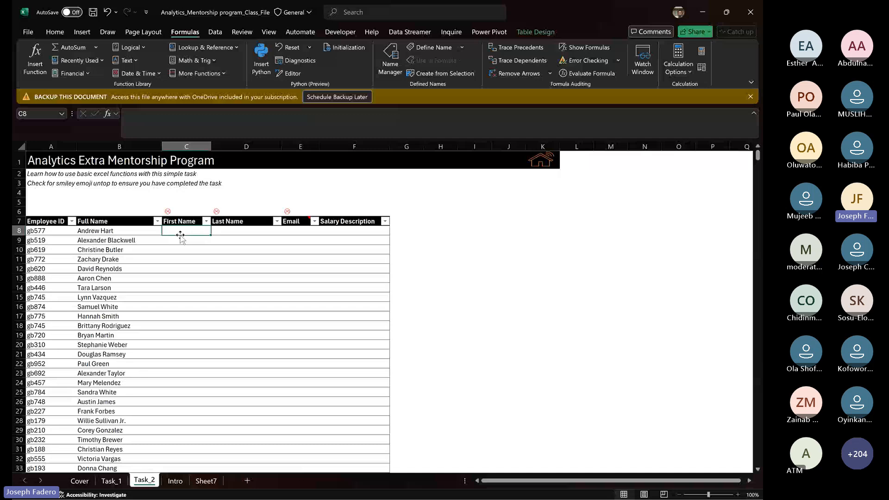
double_click(180, 235)
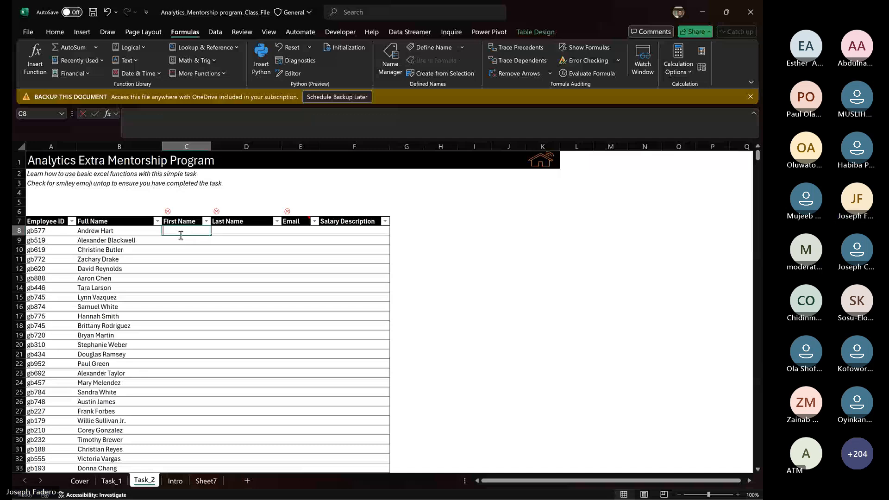
type("=spli")
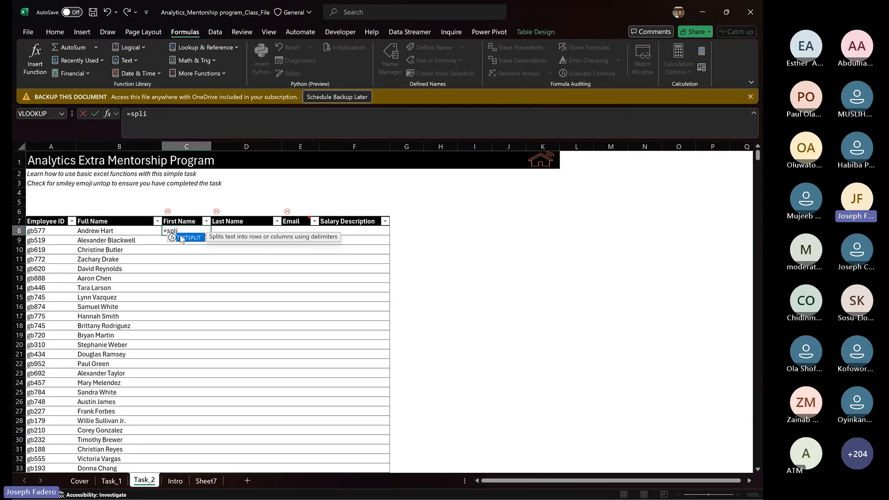
key("BackSpace")
key("BackSpace")
key("BackSpace")
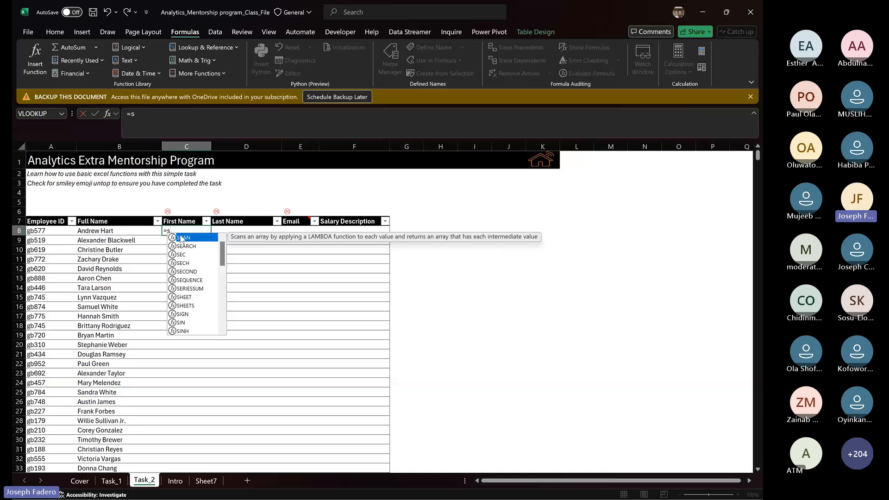
key("BackSpace")
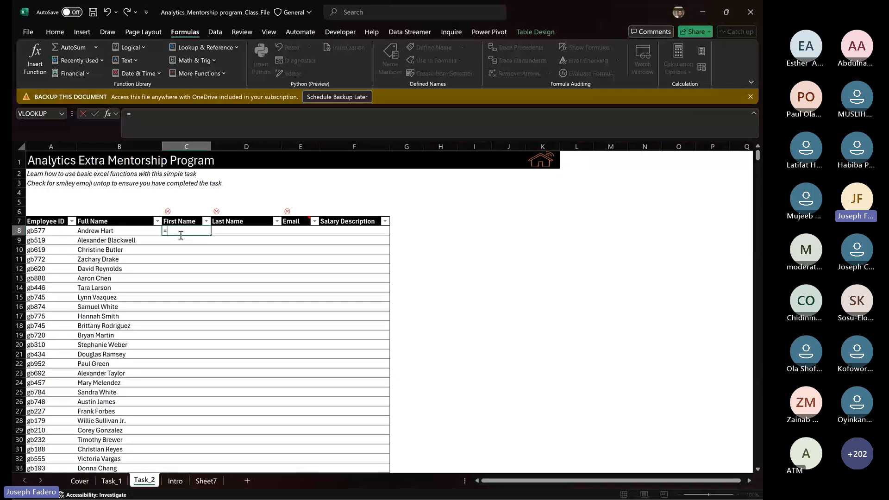
Fill the First Name column with the formula =LEFT([@[Full Name]],6), entered in C8.
type("le")
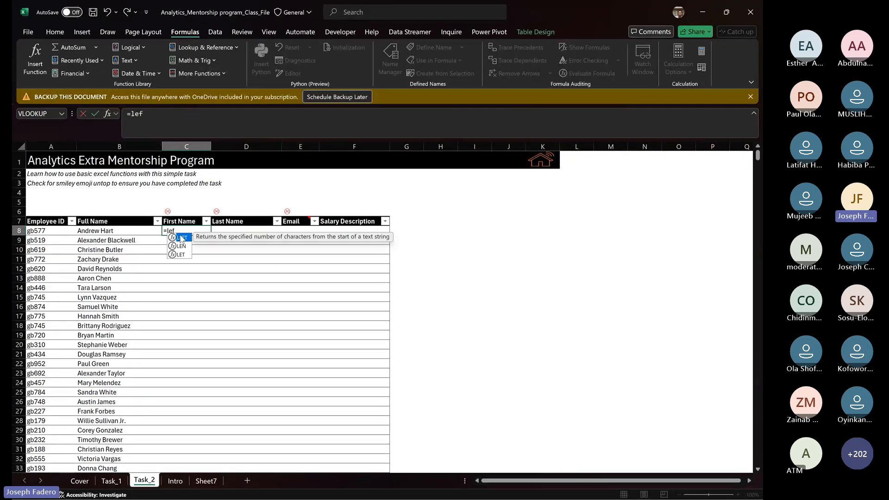
type("f")
double_click(181, 238)
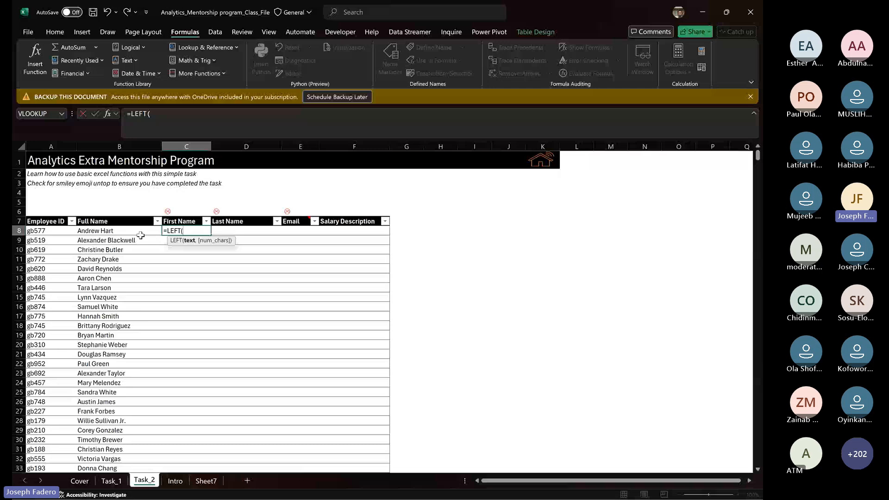
left_click(122, 230)
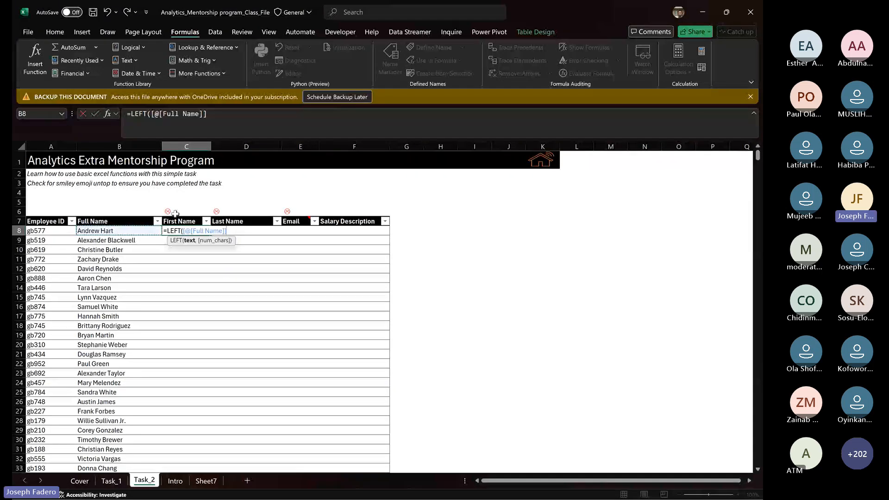
type(",")
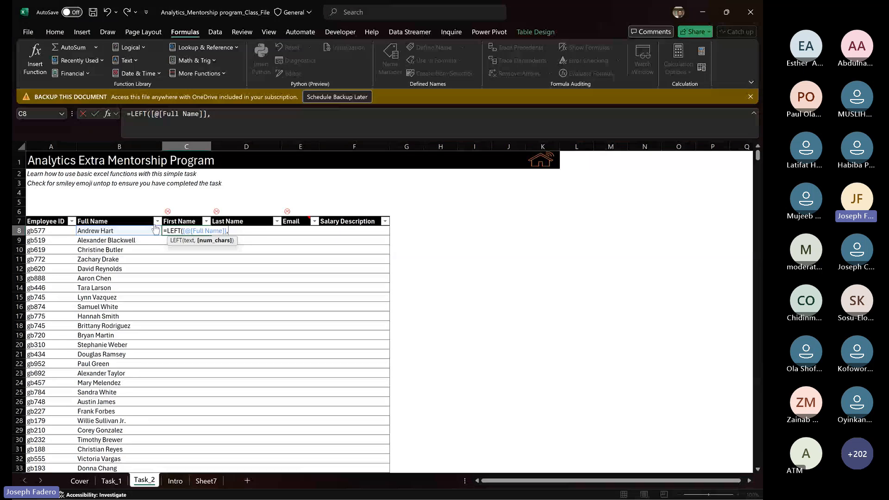
type("6)")
key("Return")
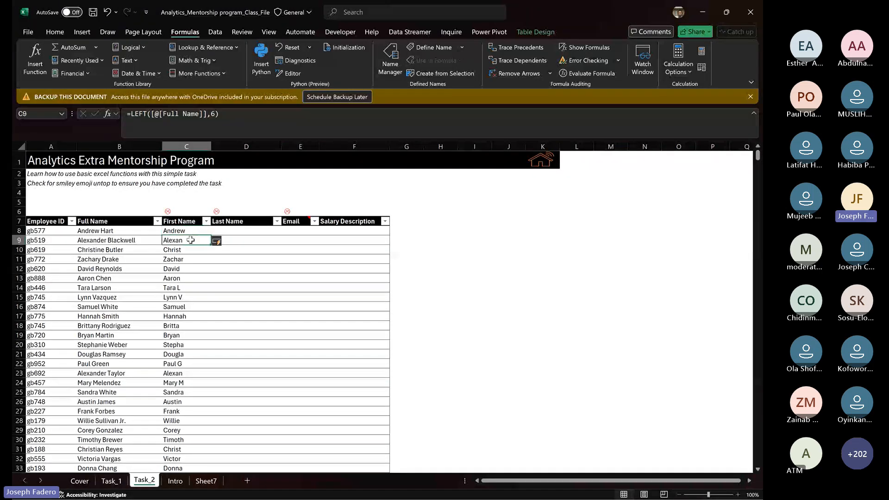
Examine the LEFT results down the First Name column and compare them with the full names through row 18.
key("Down")
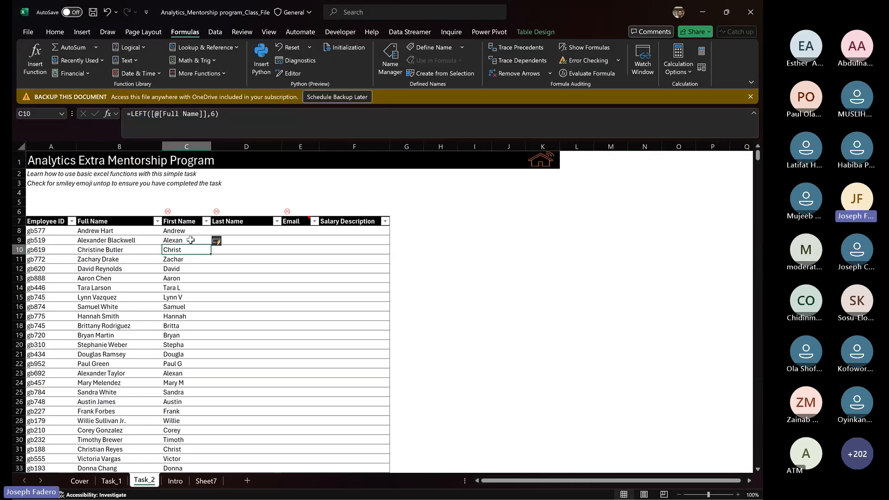
key("Up")
key("Up")
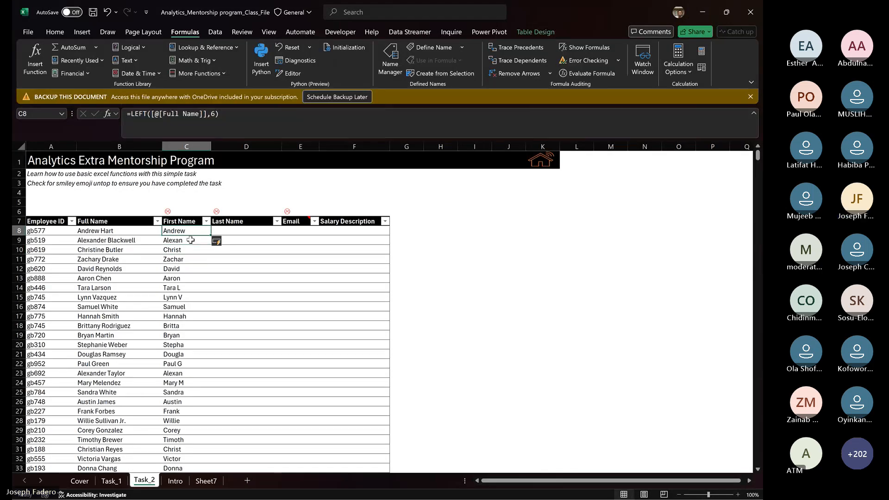
key("Down")
key("Down")
key("Down")
key("Down")
key("Down")
key("Down")
key("Down")
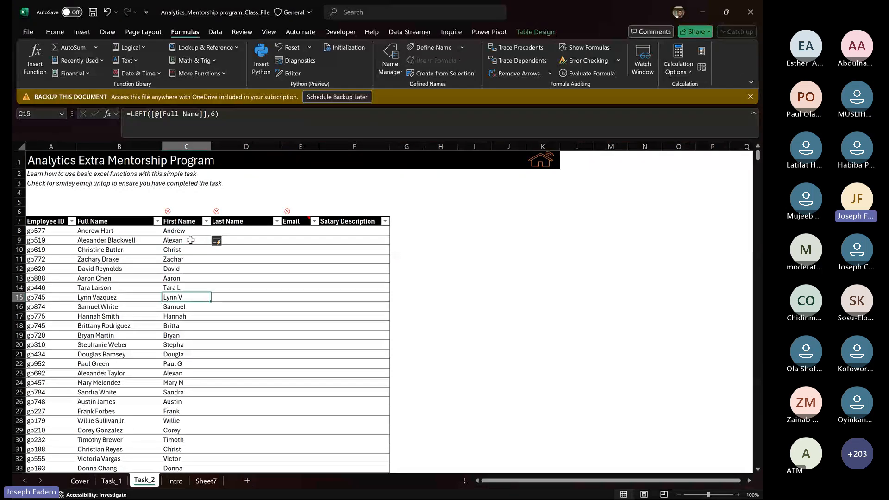
key("Down")
key("Down")
key("Down")
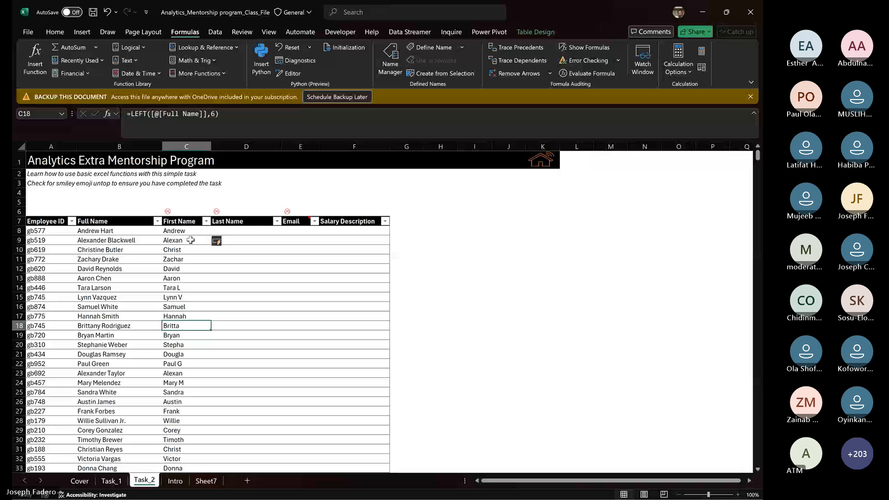
key("Up")
key("Up")
key("Up")
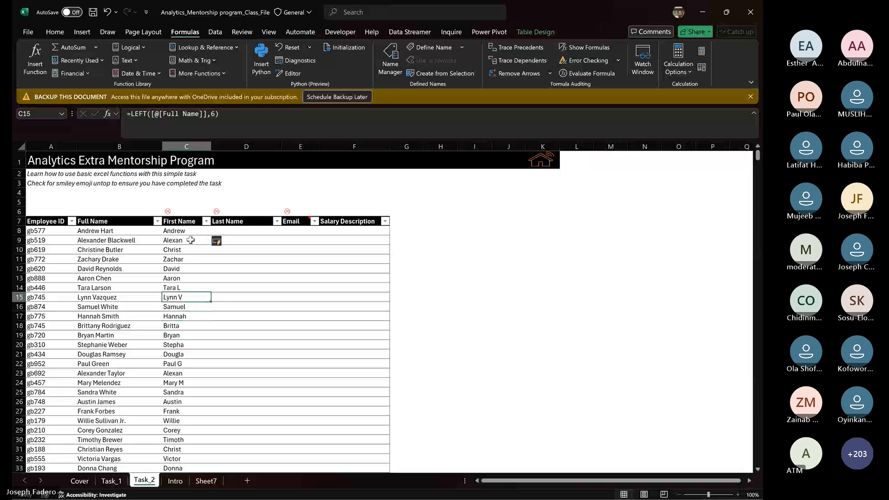
key("Up")
key("Up")
key("Up")
key("Up")
key("Up")
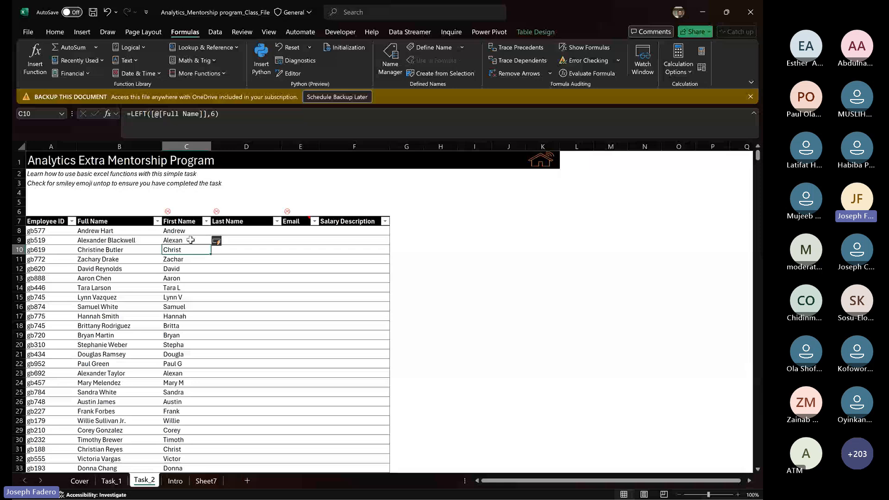
key("Up")
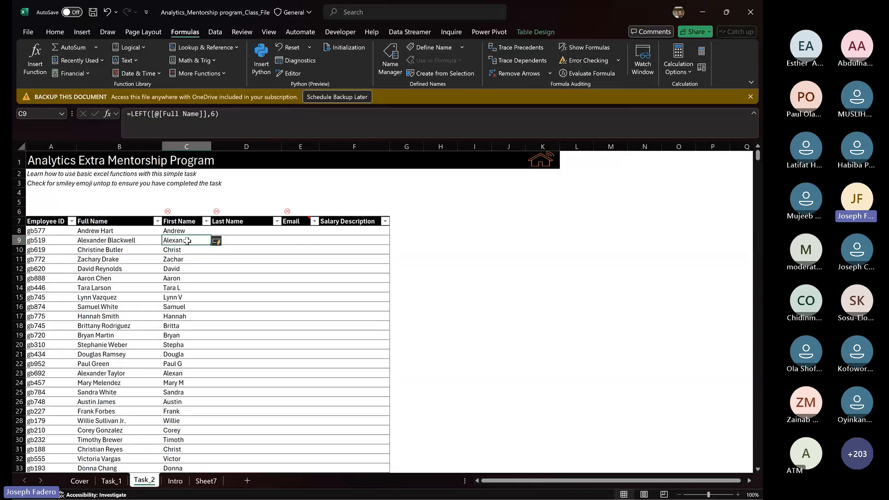
Compare the full name in B9 with the extracted first name and LEFT formula in C9.
left_click(129, 239)
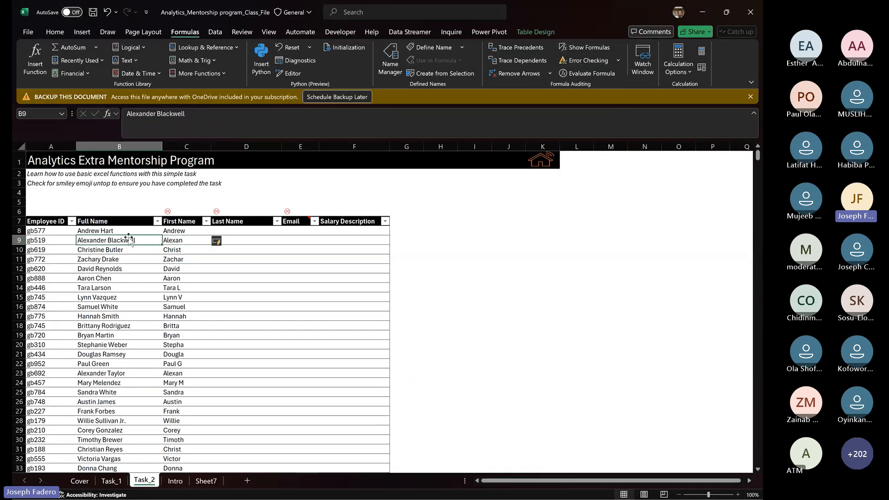
left_click(189, 118)
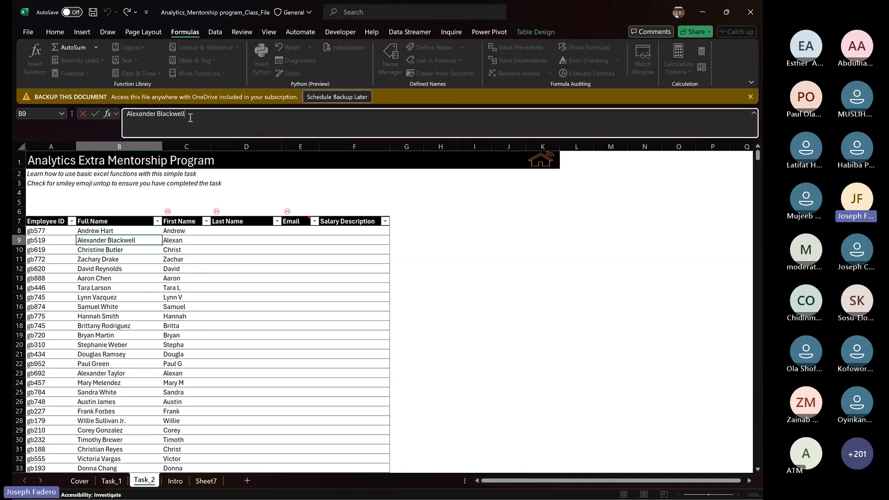
left_click(173, 239)
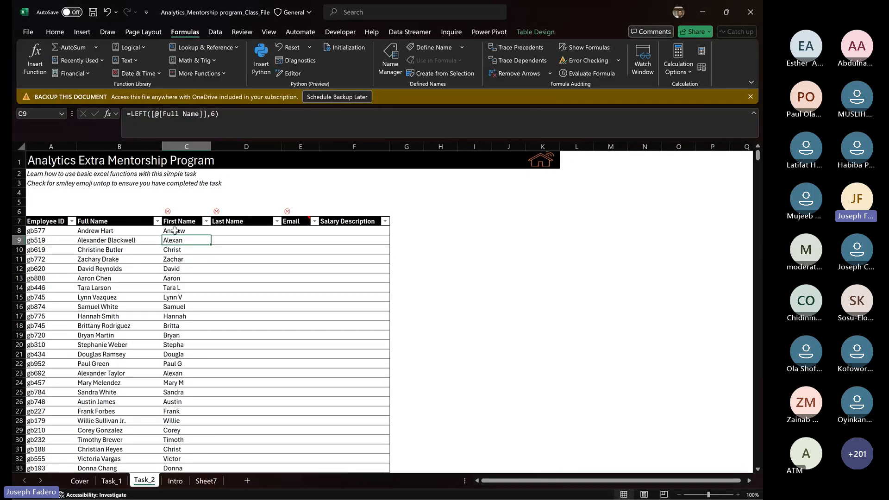
Examine the number-of-characters argument of the LEFT formula in C8 and the space between the names in B8.
left_click(175, 231)
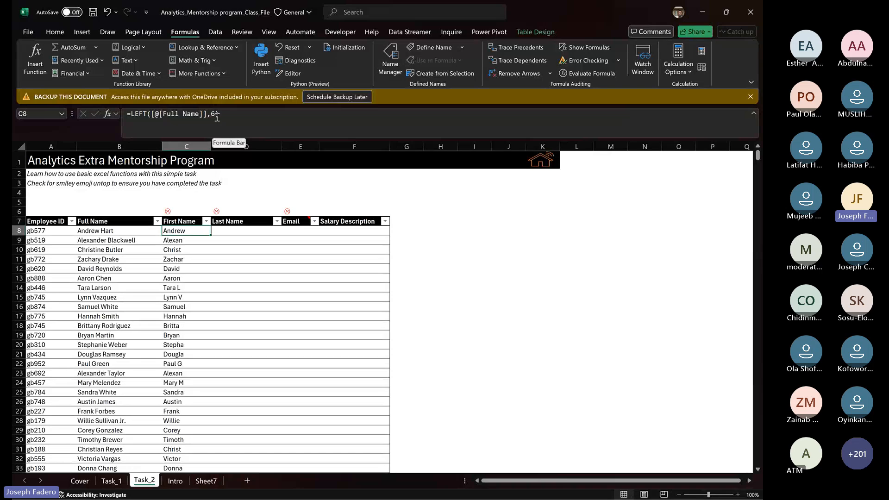
left_click(216, 114)
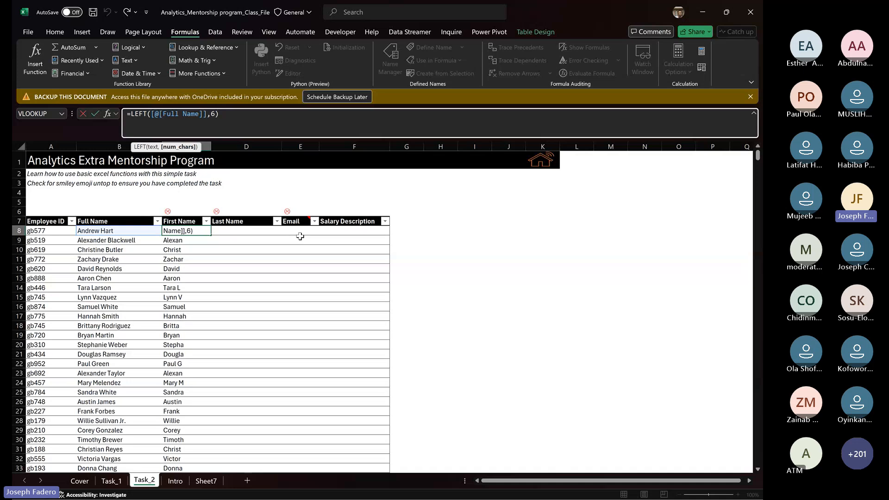
left_click(435, 229)
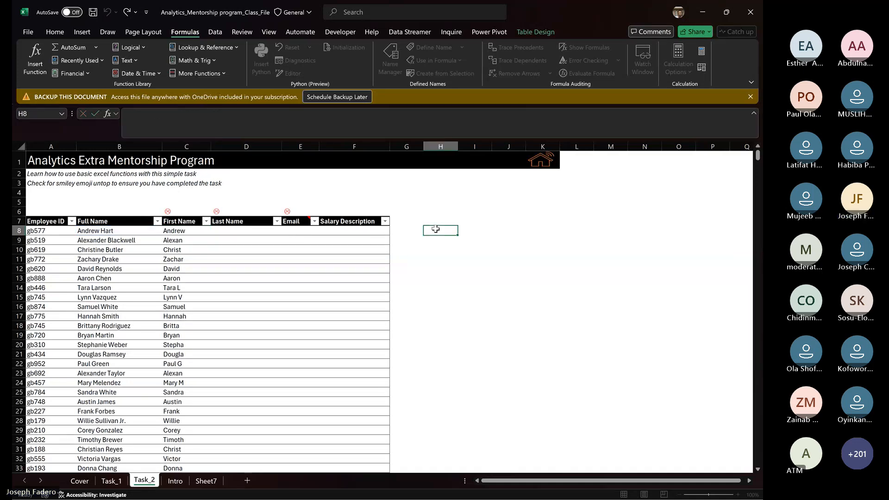
left_click(187, 230)
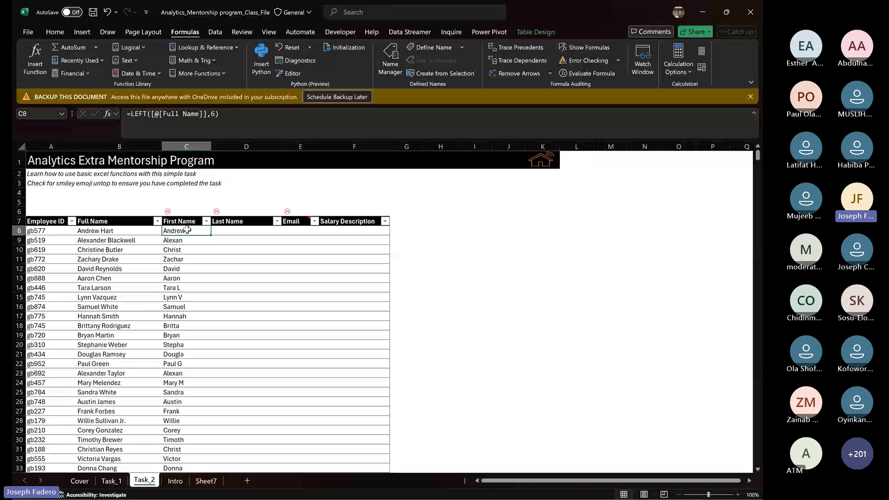
left_click(116, 229)
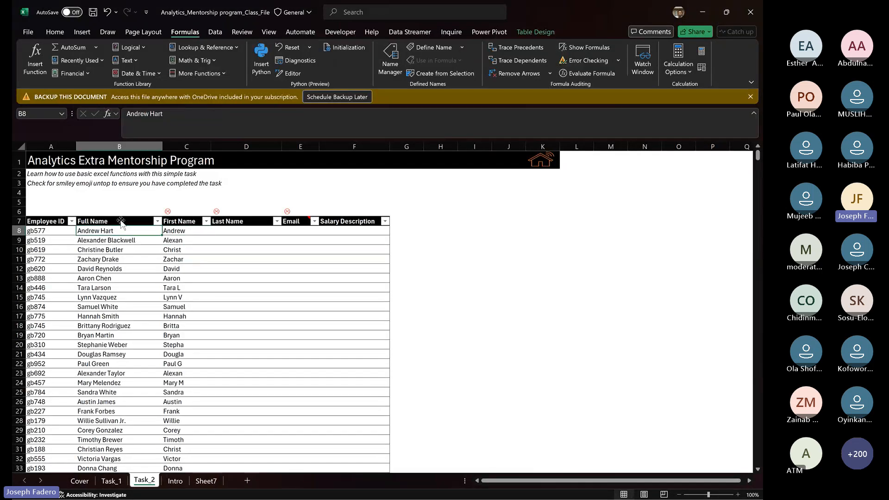
left_click(149, 116)
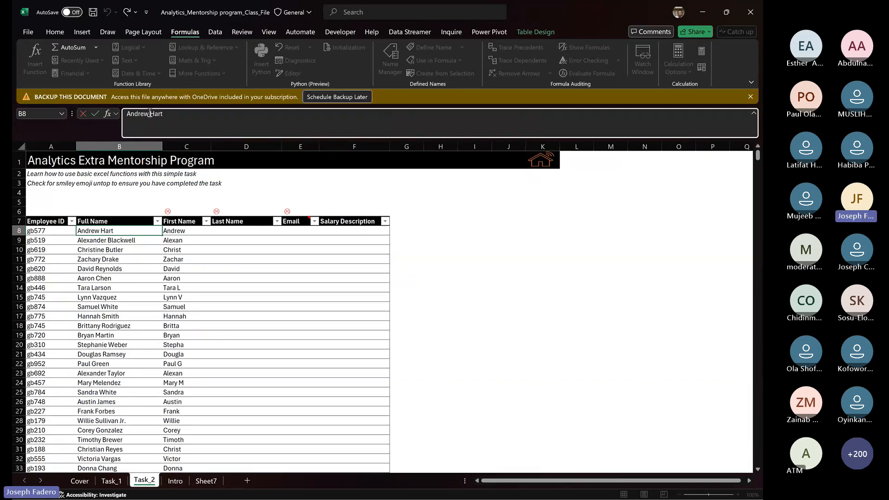
left_click(173, 232)
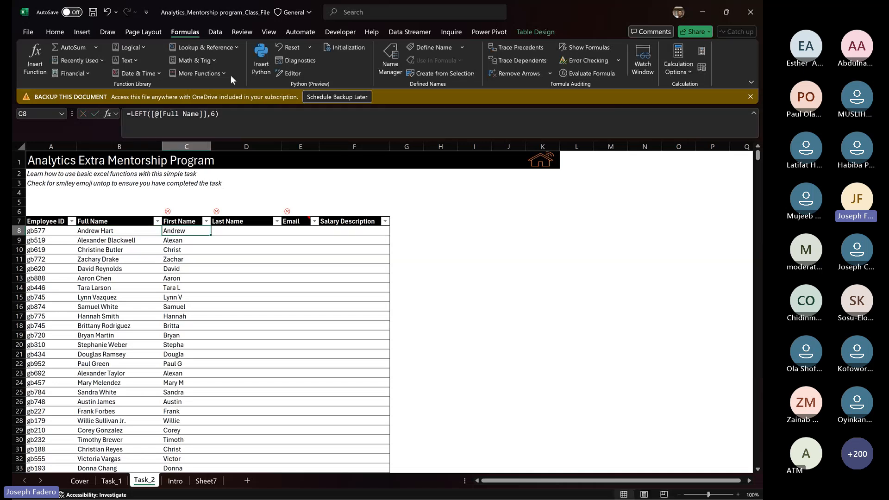
left_click(116, 230)
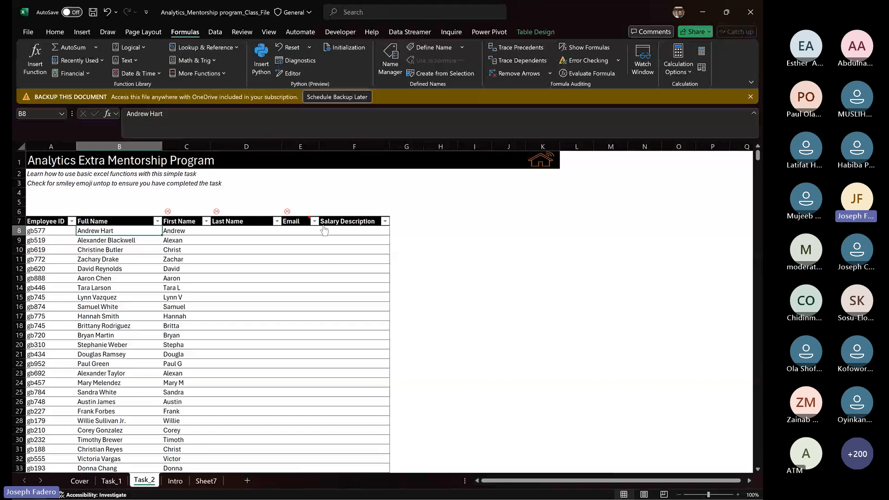
Locate the space in the first full name with the formula =FIND(" ",Table13[@[Full Name]]) in H8.
left_click(447, 235)
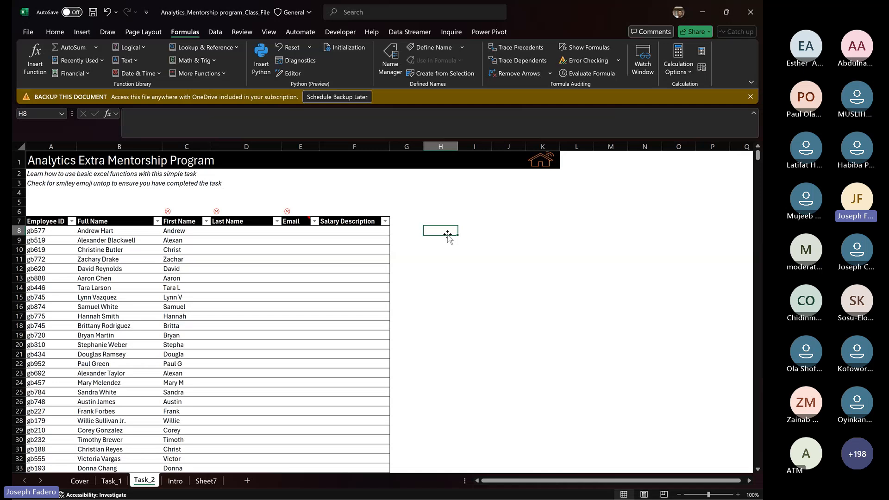
type("=fi")
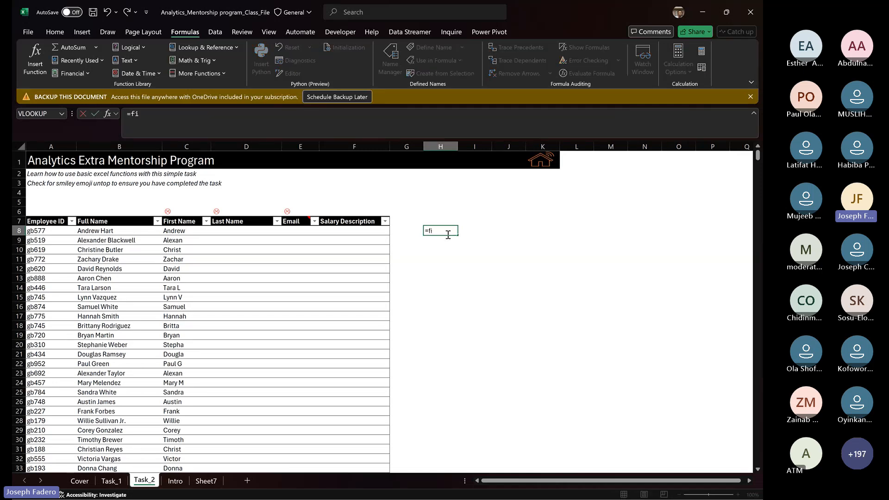
type("nd")
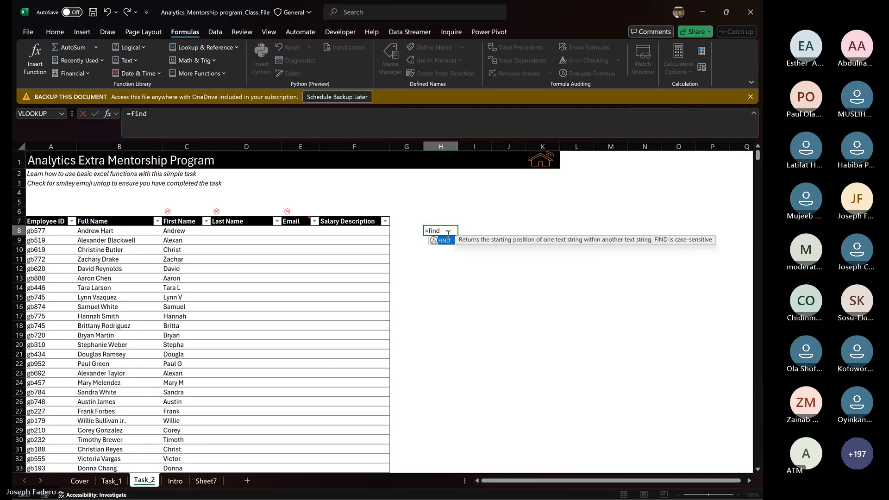
key("Tab")
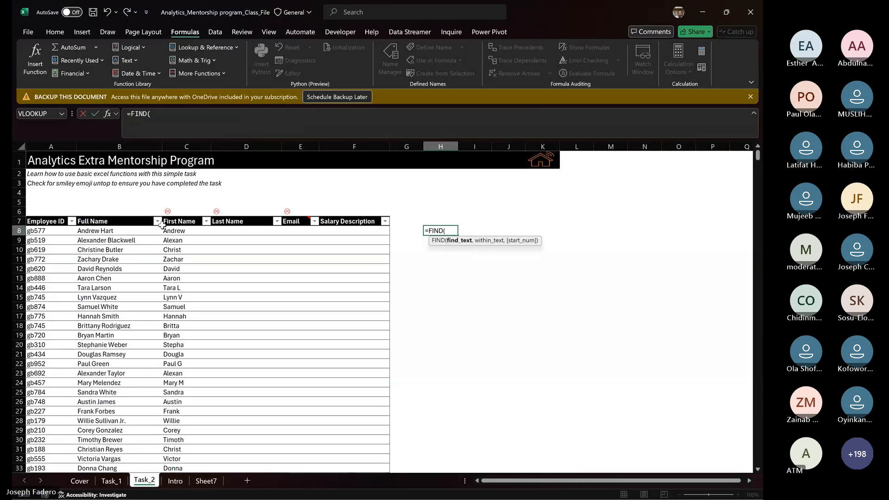
type("\"")
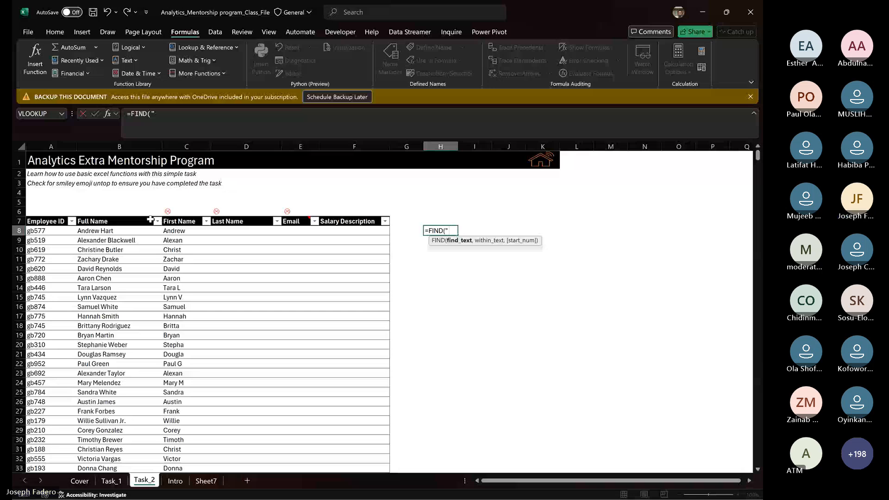
type(" \",")
left_click(123, 231)
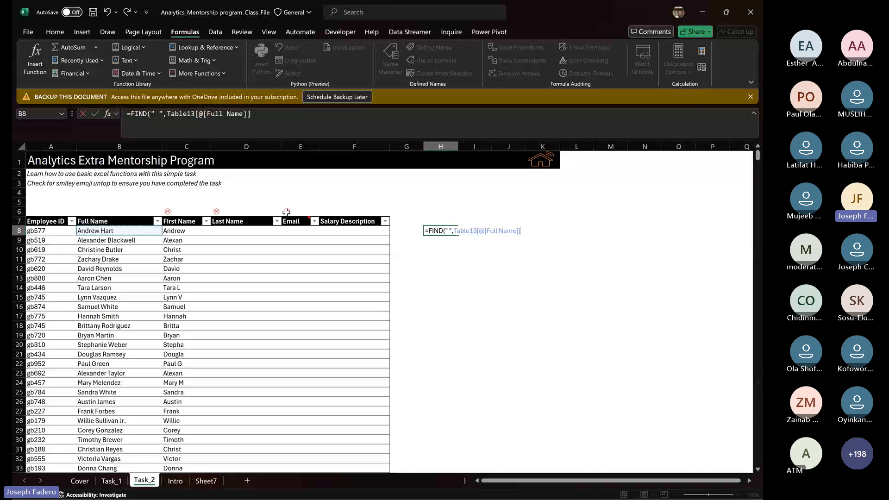
key("Return")
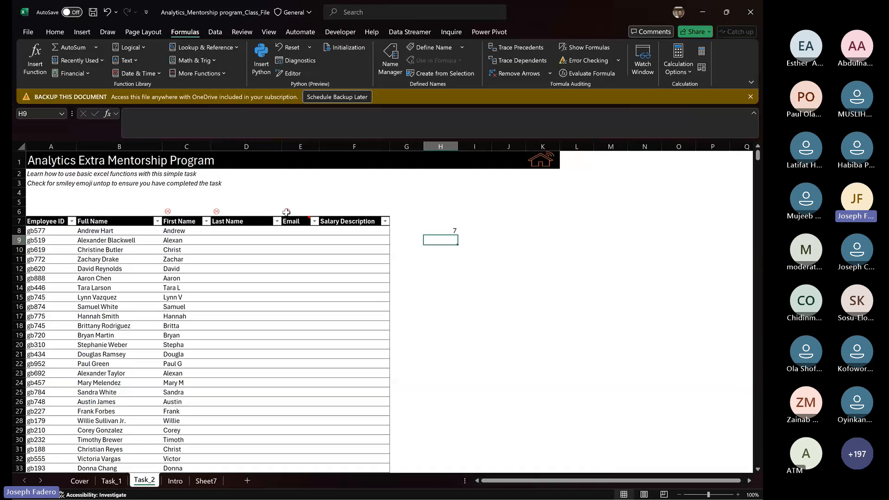
key("Up")
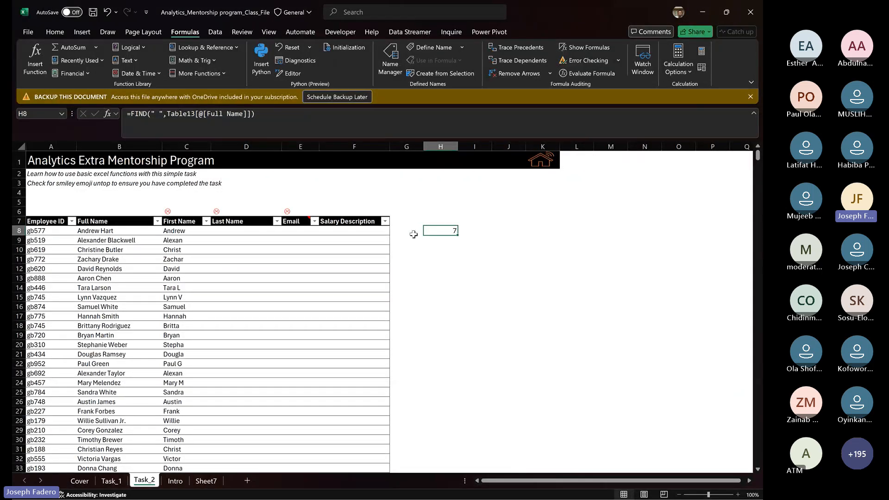
Compare the number-of-characters argument of the LEFT formula in C8 with the FIND result in H8.
left_click(192, 229)
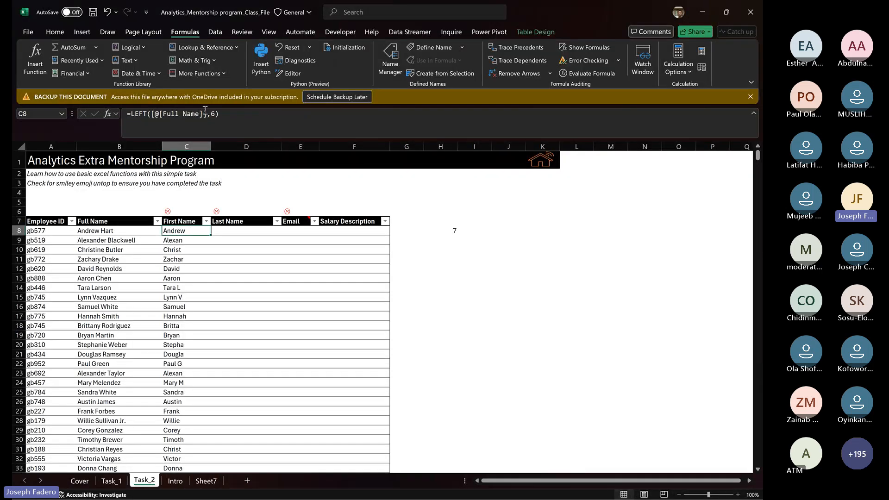
left_click(216, 116)
double_click(214, 115)
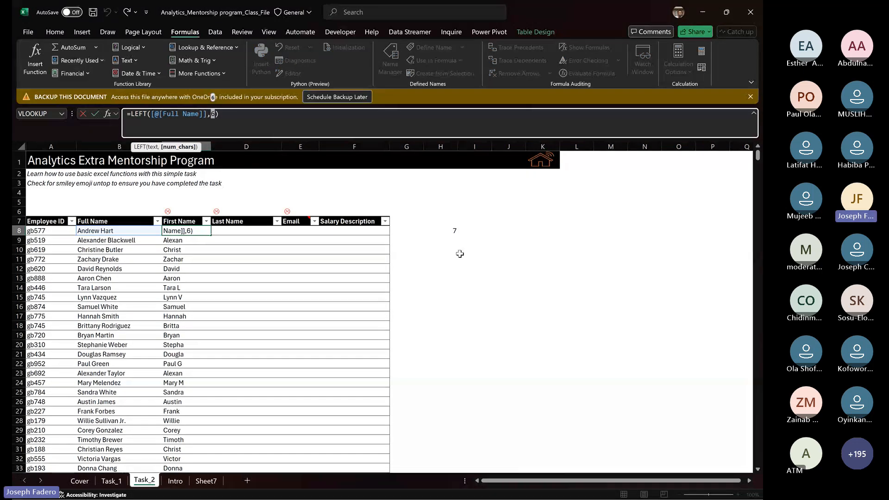
key("ctrl+Return")
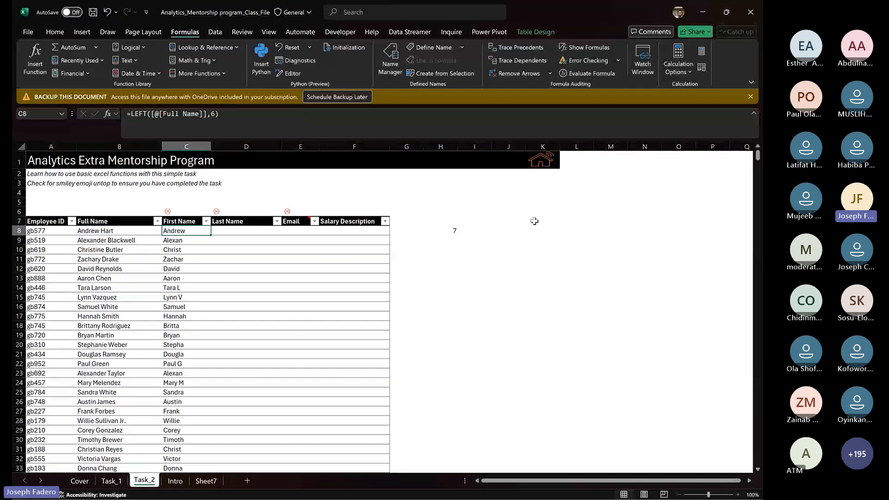
left_click(508, 229)
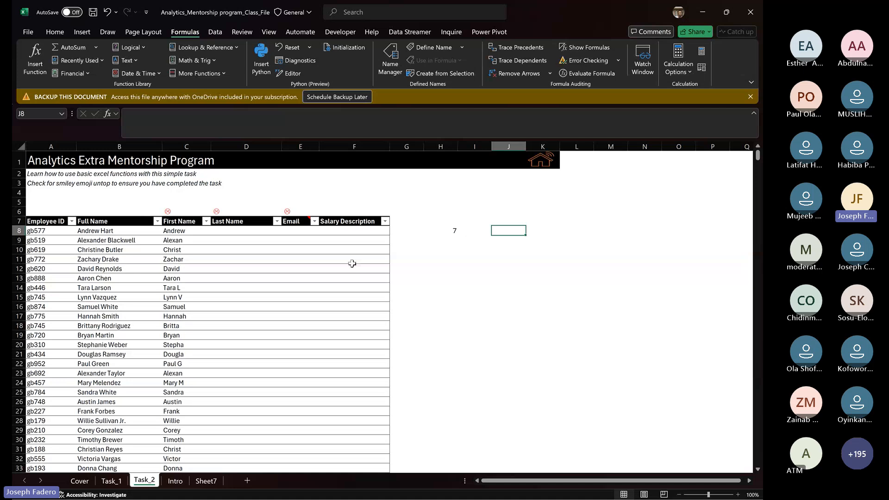
Replace the fixed character count in C8's LEFT formula with FIND(" ",[@[Full Name]]) and fill the First Name column.
left_click(185, 230)
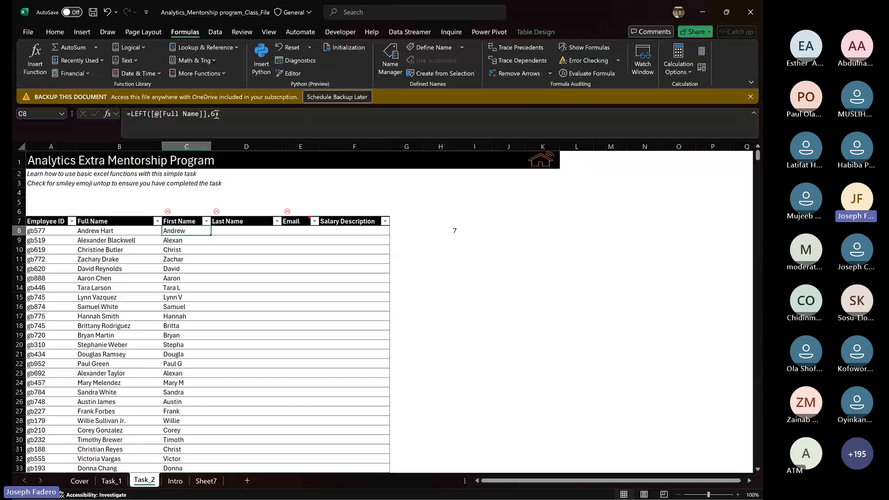
left_click(217, 114)
key("BackSpace")
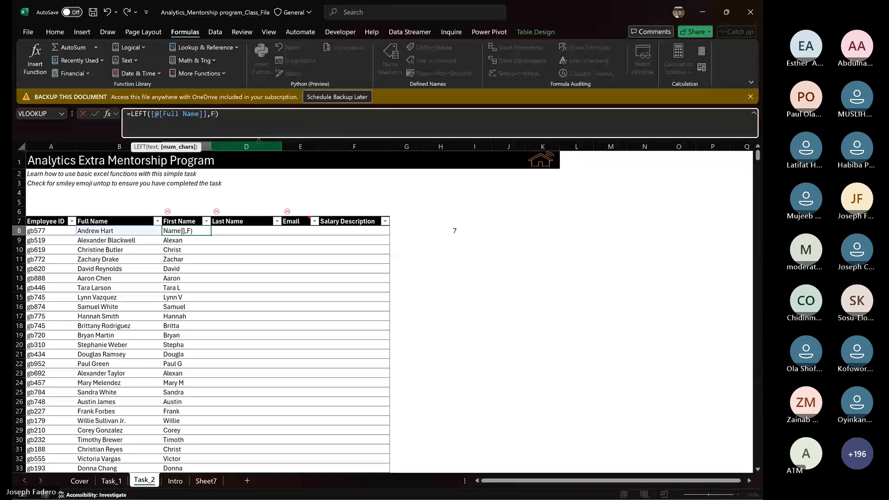
type("FIND(")
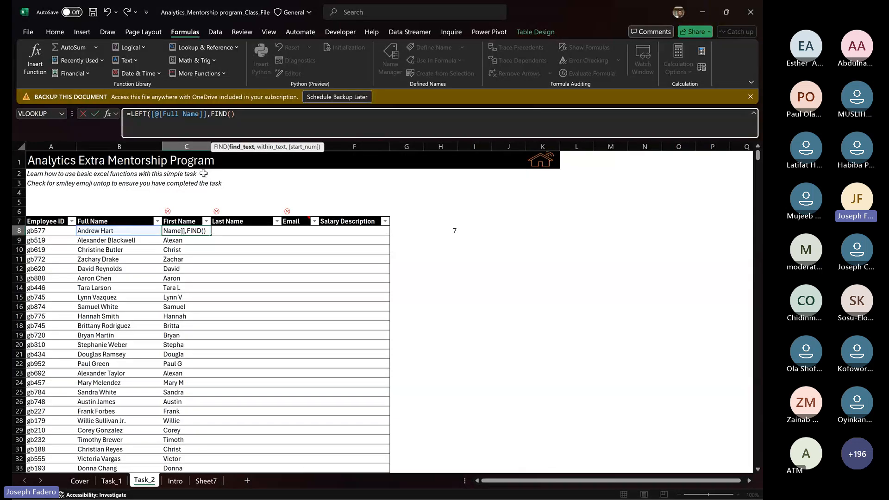
type("\" ")
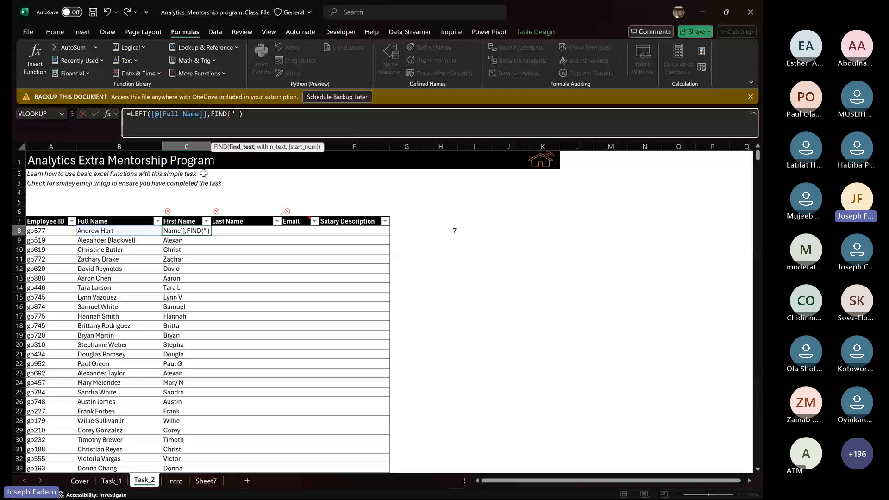
type("\",")
left_click(129, 231)
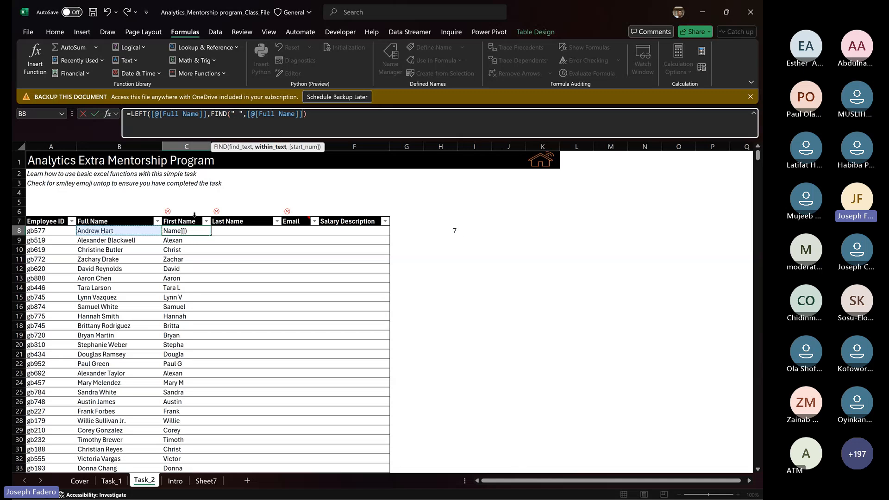
type(")")
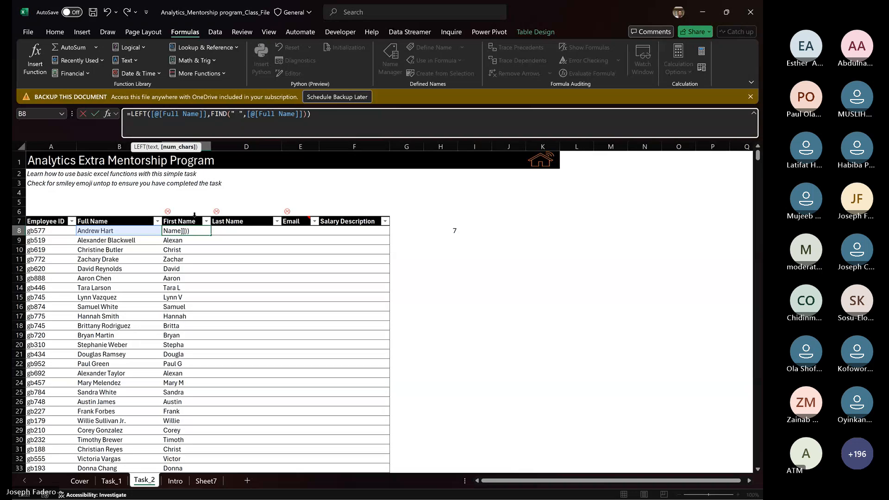
key("Return")
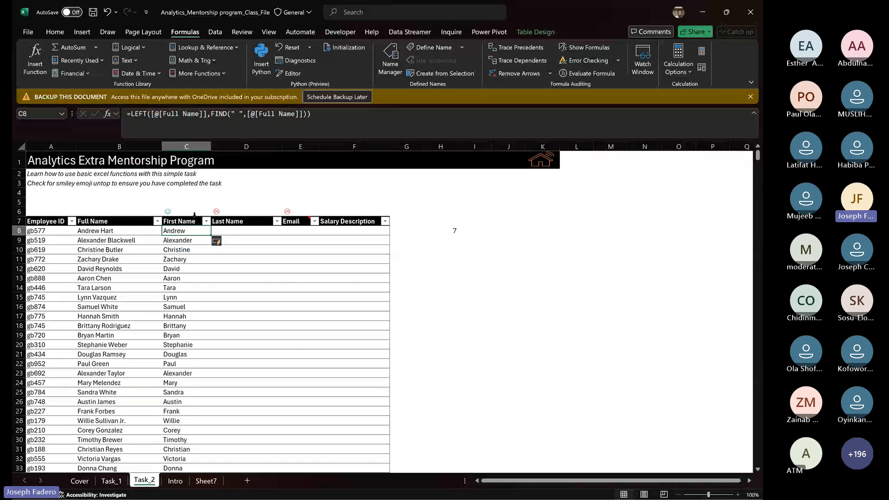
Clear the LEFT and FIND formula from cell C8 only.
key("Up")
left_click_drag(311, 113, 123, 113)
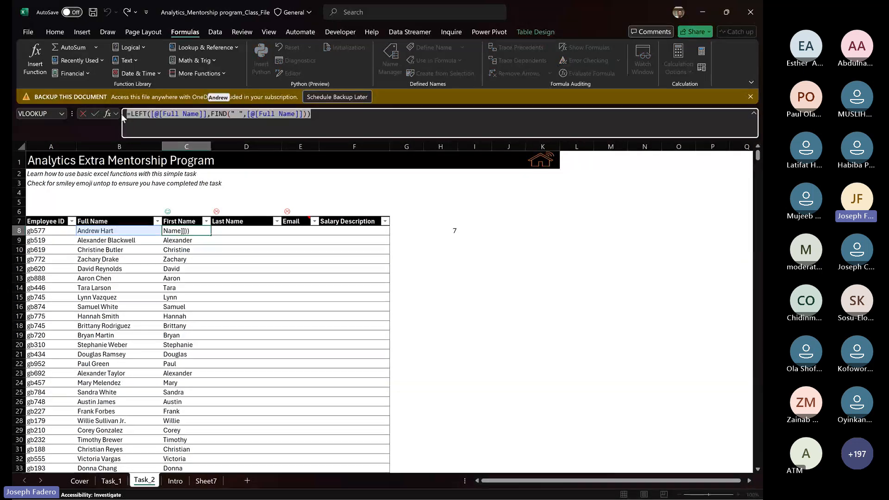
key("BackSpace")
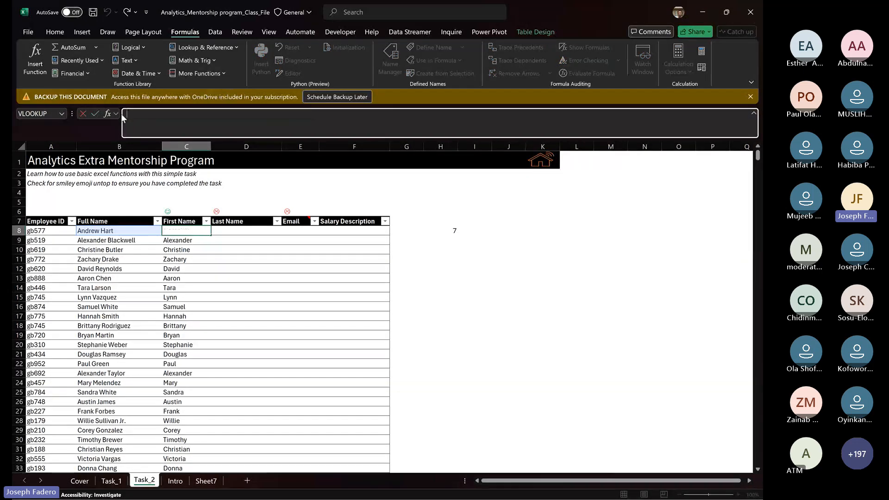
key("ctrl+Return")
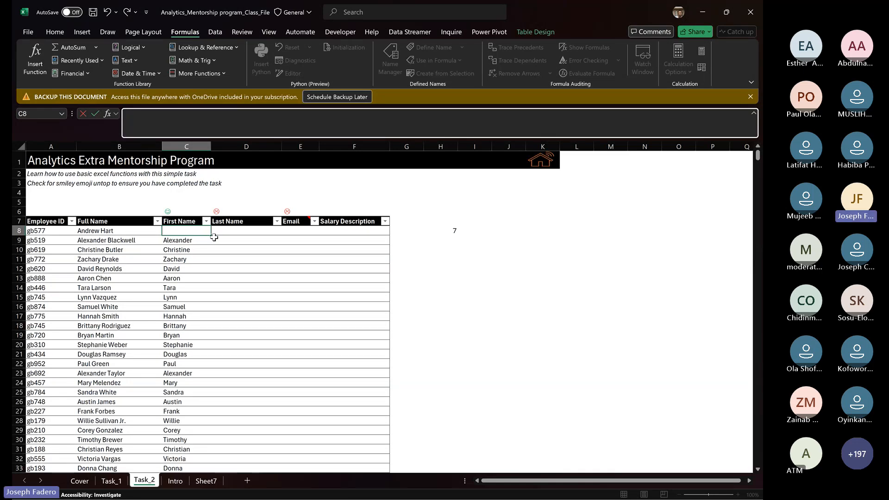
left_click(182, 230)
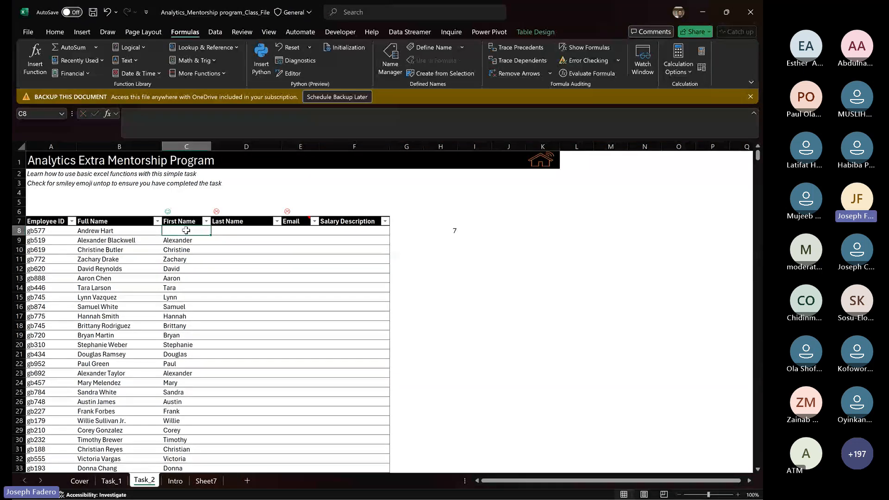
type("=textpl")
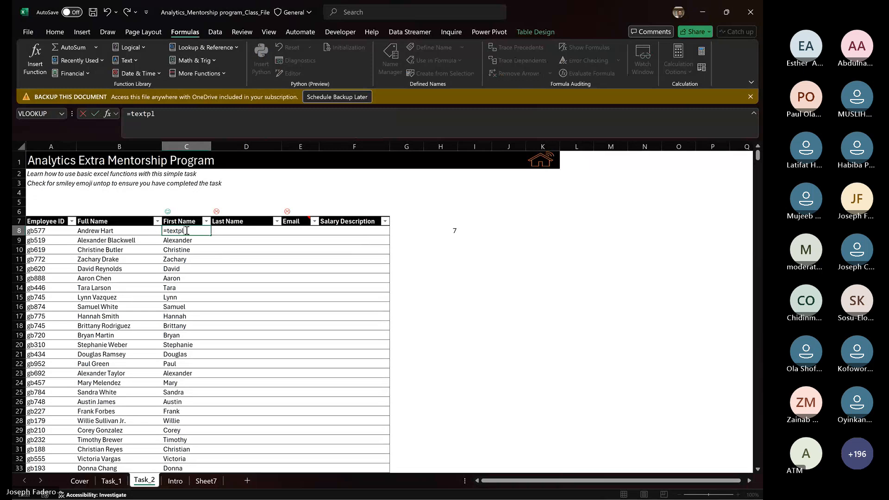
key("BackSpace")
key("BackSpace")
type("sp")
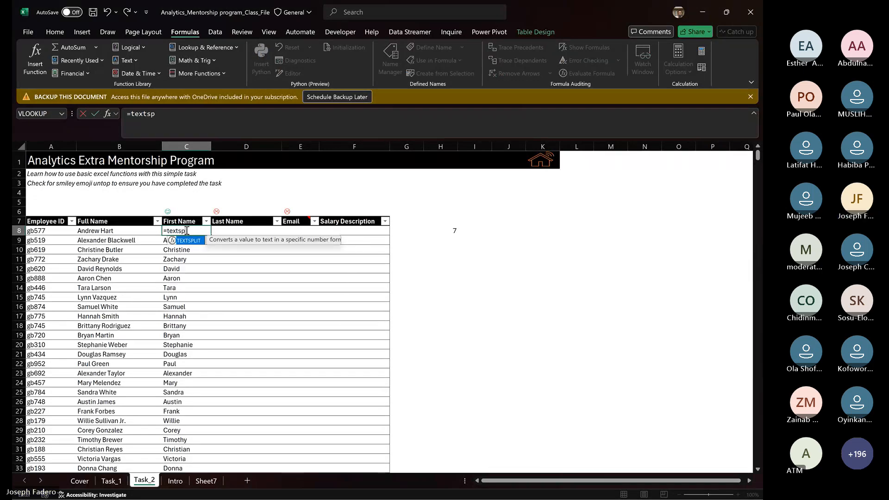
key("Tab")
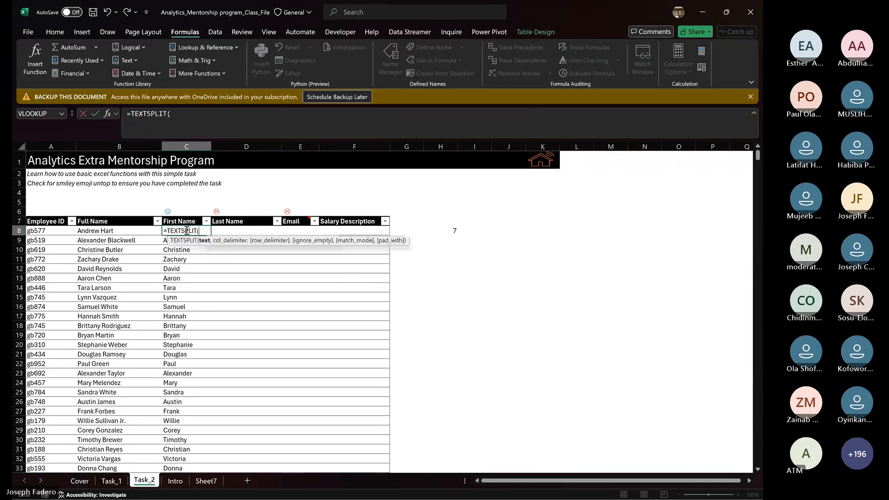
left_click(120, 230)
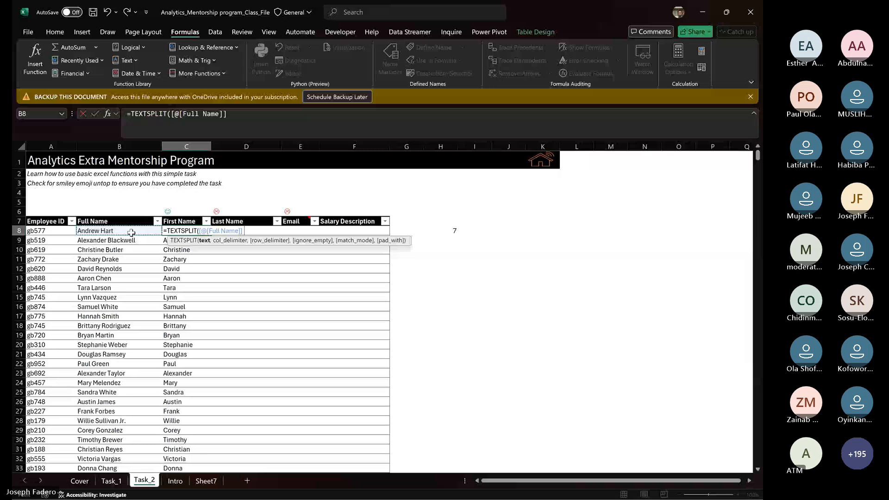
type(",")
type("\"\"")
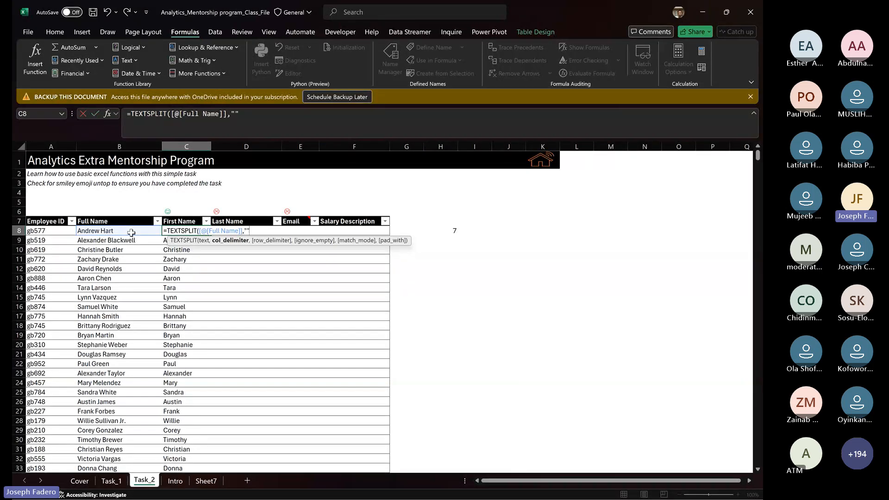
key("BackSpace")
key("BackSpace")
key("BackSpace")
key("BackSpace")
key("BackSpace")
key("BackSpace")
key("BackSpace")
key("BackSpace")
key("BackSpace")
key("BackSpace")
key("BackSpace")
key("BackSpace")
key("BackSpace")
key("BackSpace")
key("BackSpace")
key("BackSpace")
key("BackSpace")
key("BackSpace")
key("BackSpace")
key("BackSpace")
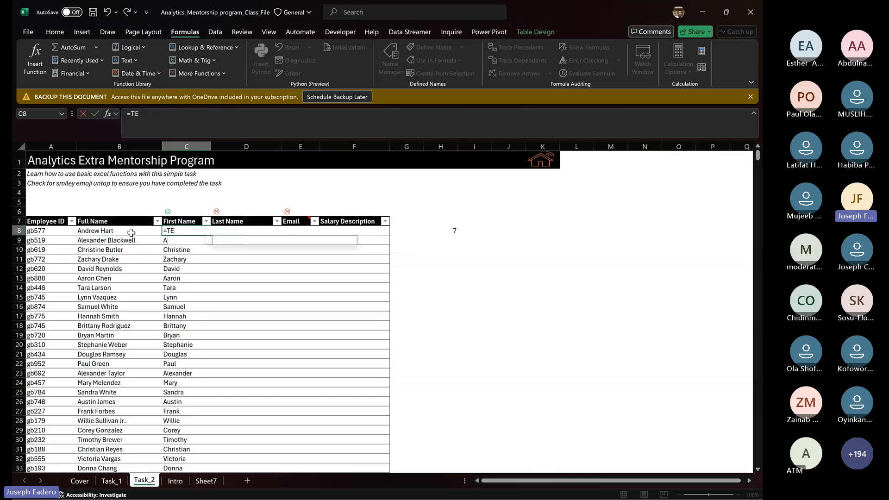
key("BackSpace")
Enter =TEXTBEFORE([@[Full Name]]," ") in C8 and fill the First Name column with it.
type("ext")
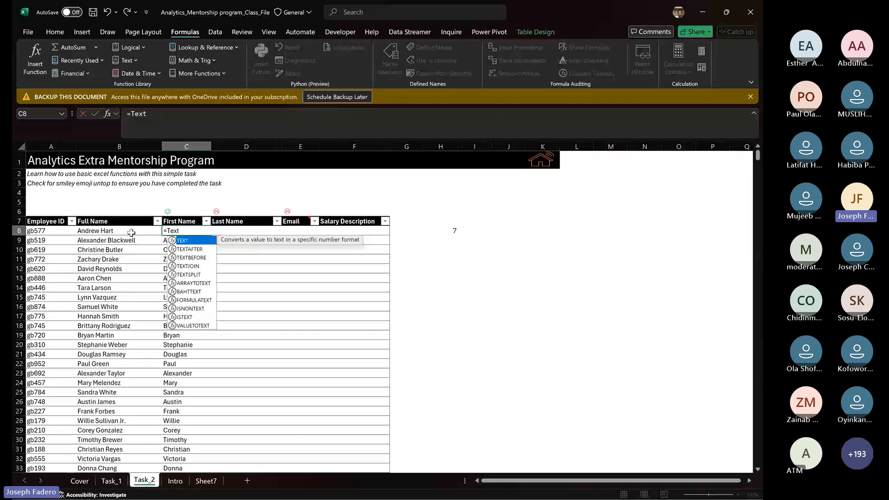
type("be")
key("Tab")
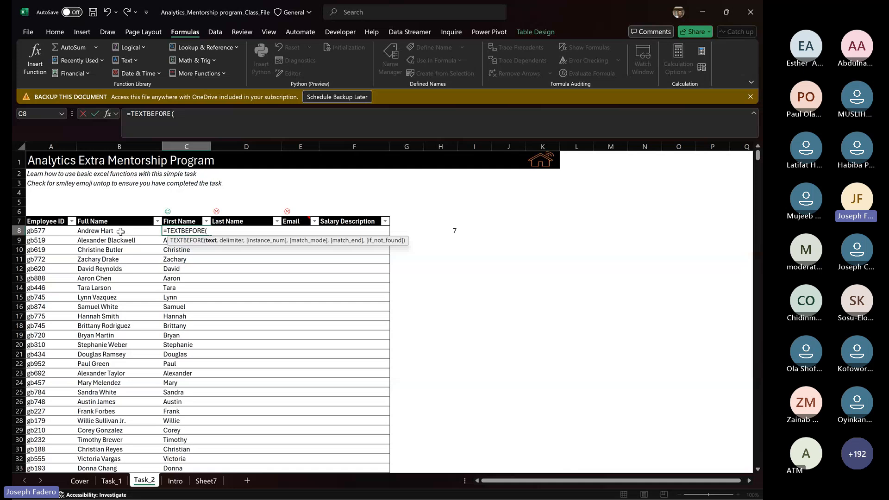
left_click(121, 231)
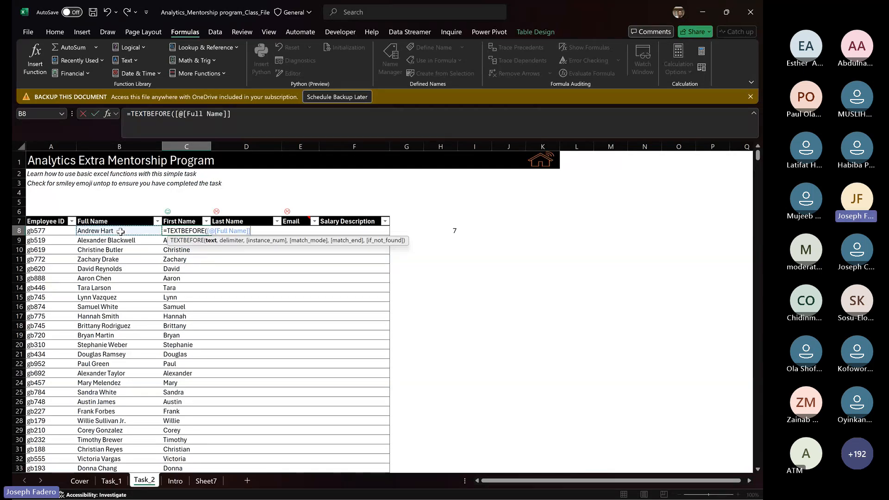
type(",\"\"")
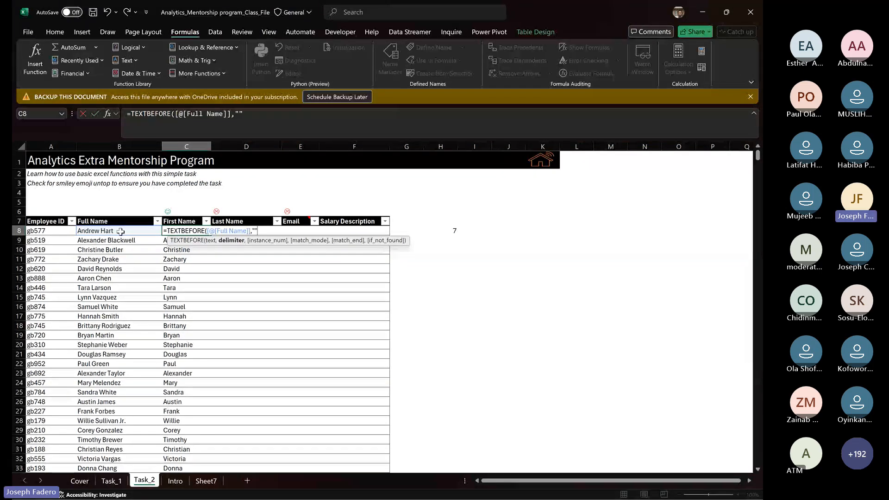
key("BackSpace")
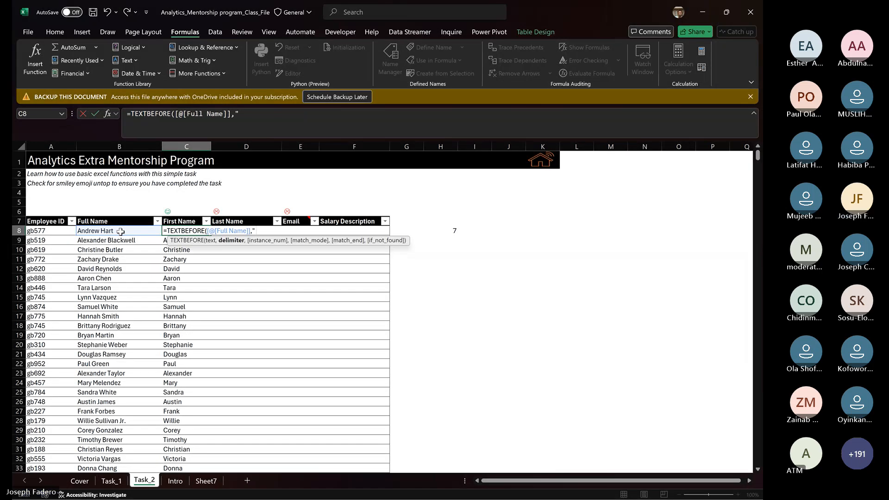
type("\"")
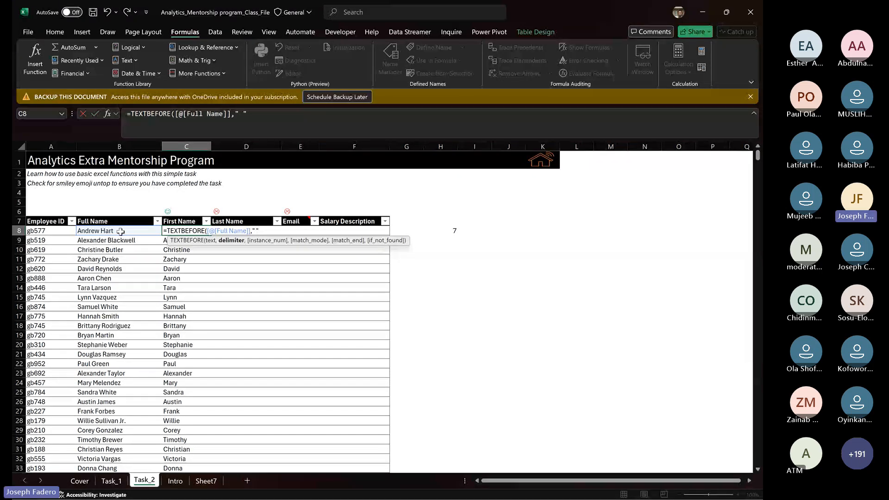
type(")")
key("Return")
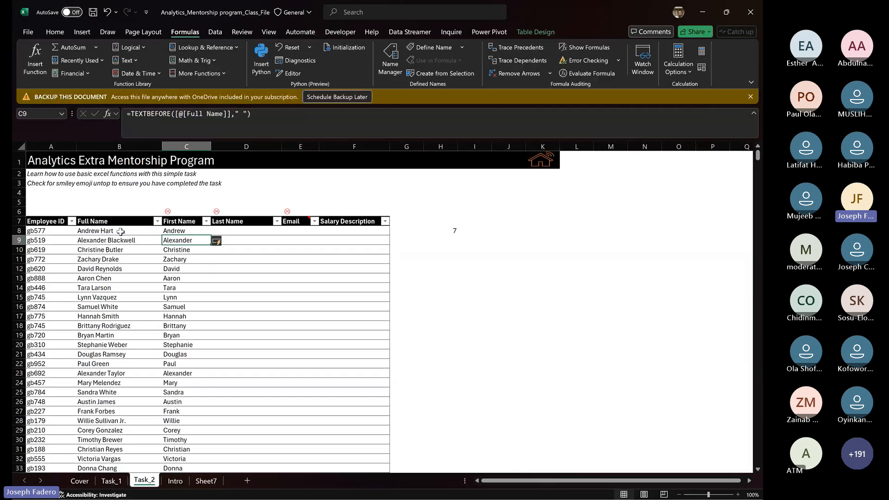
left_click(181, 231)
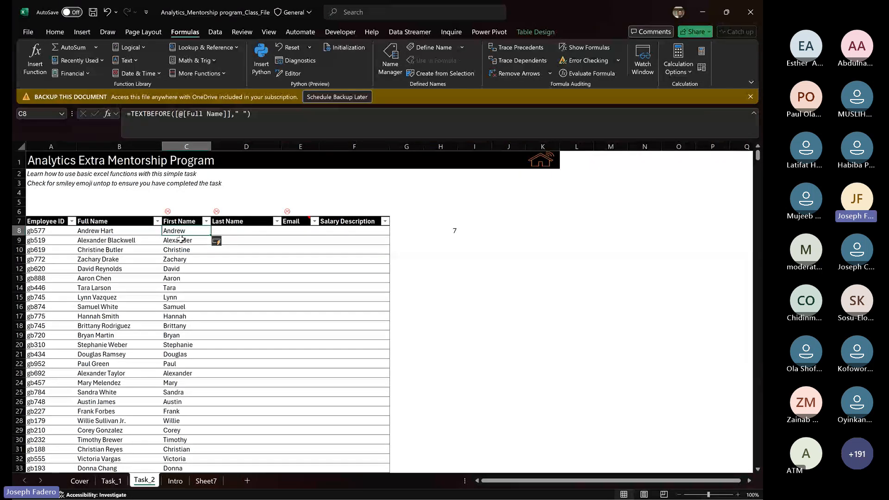
double_click(211, 234)
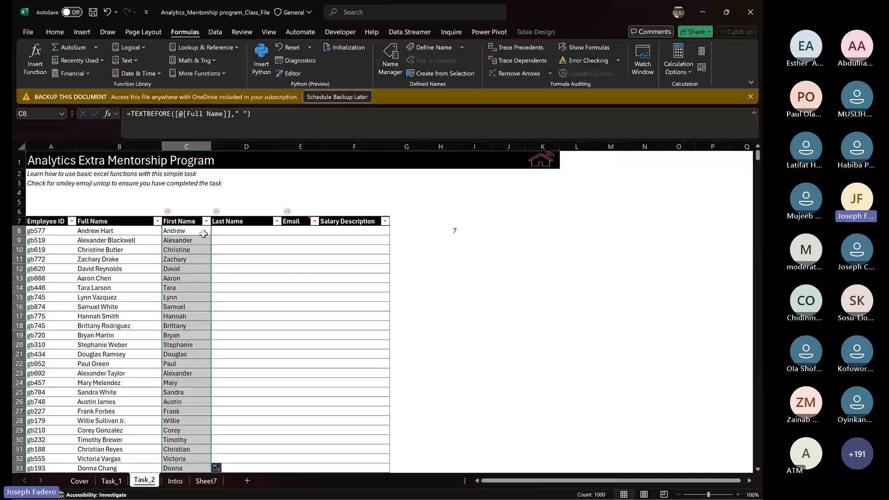
left_click(203, 232)
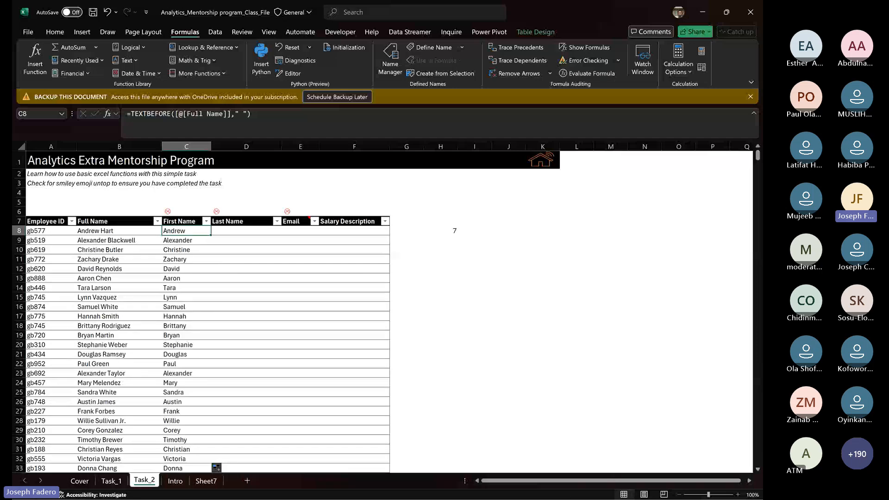
On Task_1, format the Average Salary through Third Lowest Salary results in H8:H12 as numbers with thousands separators and two decimals.
left_click_drag(757, 155, 731, 124)
left_click(110, 480)
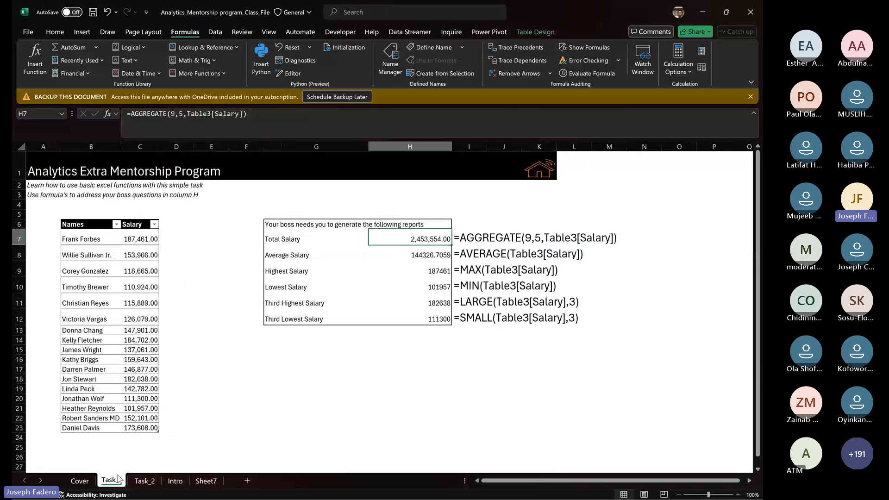
left_click(415, 255)
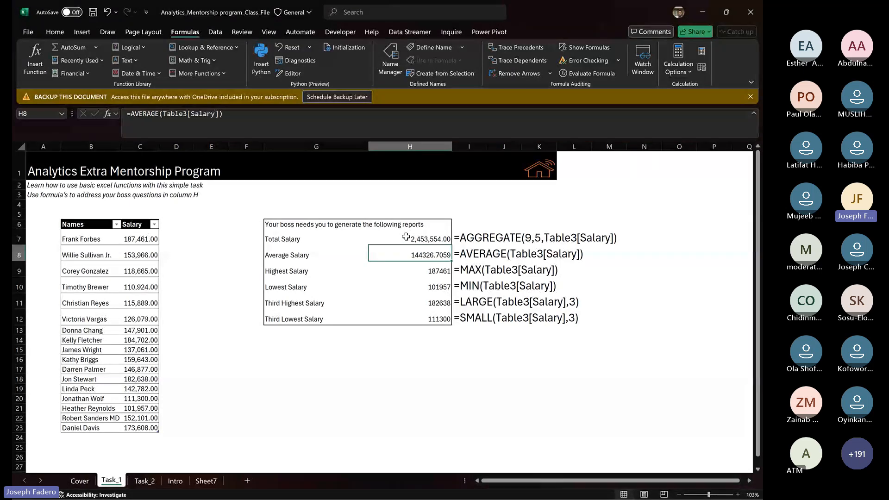
key("shift+Down")
key("shift+Down")
key("shift+Down")
key("shift+Down")
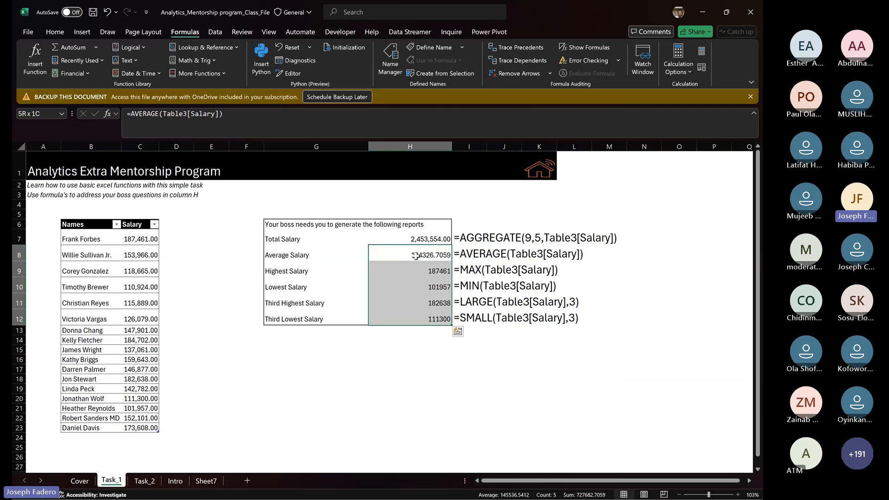
key("Up")
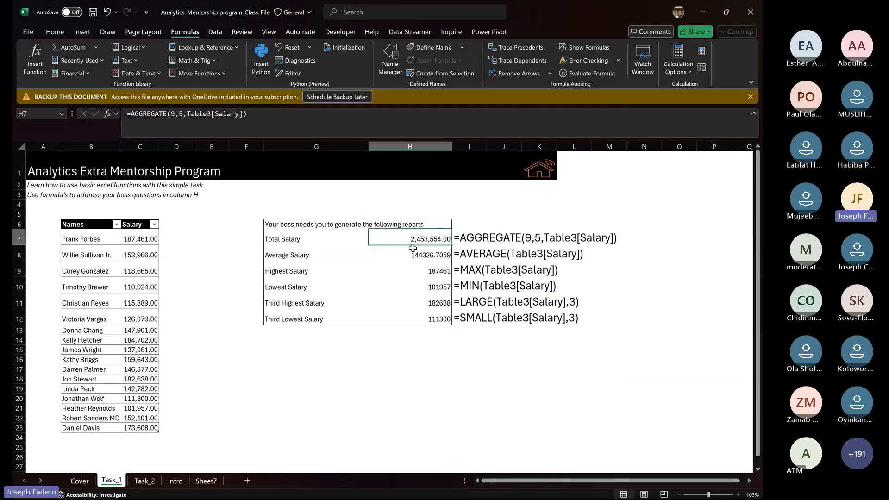
left_click(417, 254)
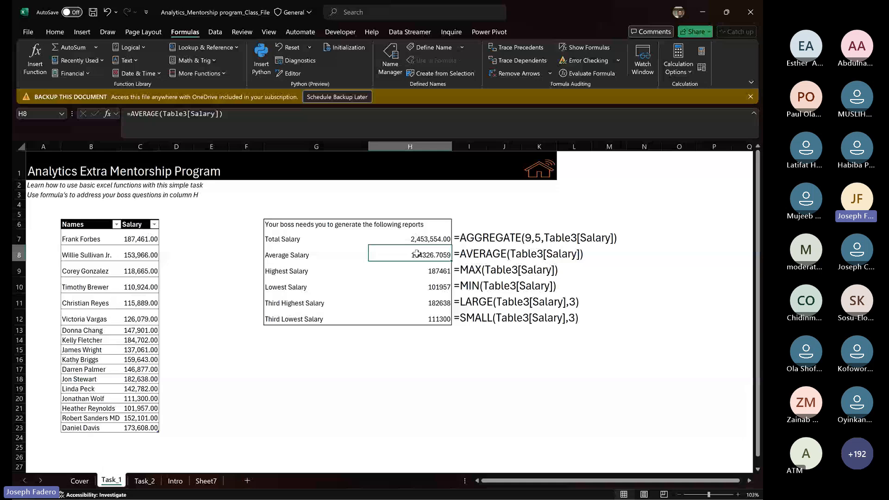
key("shift+Right")
key("Left")
key("Right")
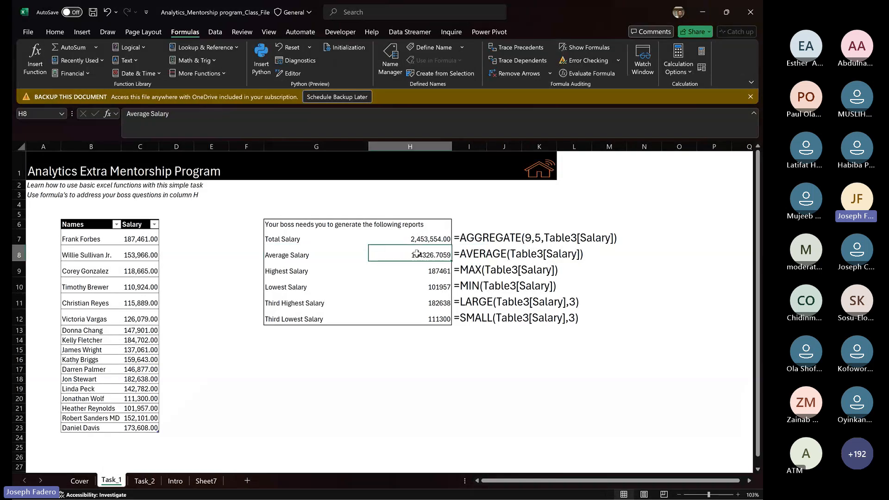
key("shift+Down")
key("shift+Down")
key("shift+Down")
key("shift+Down")
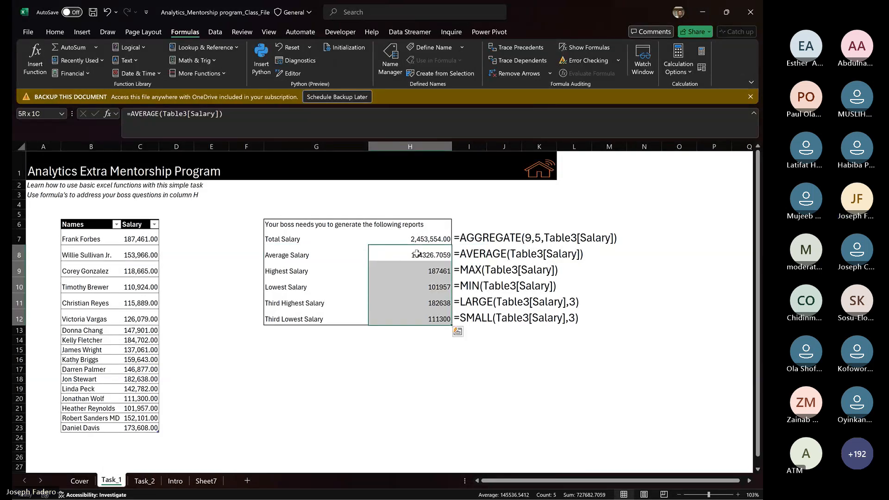
key("ctrl+shift+1")
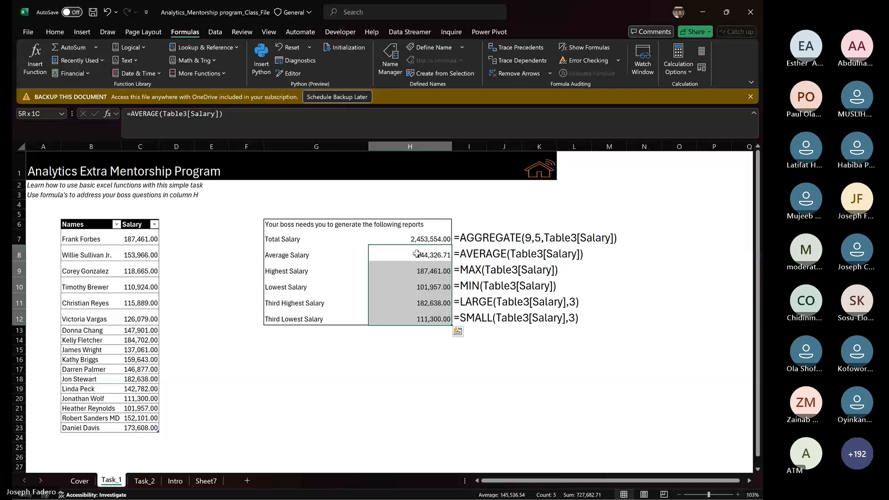
Undo the number formatting of the salary results in H8:H12 and reapply it.
key("Down")
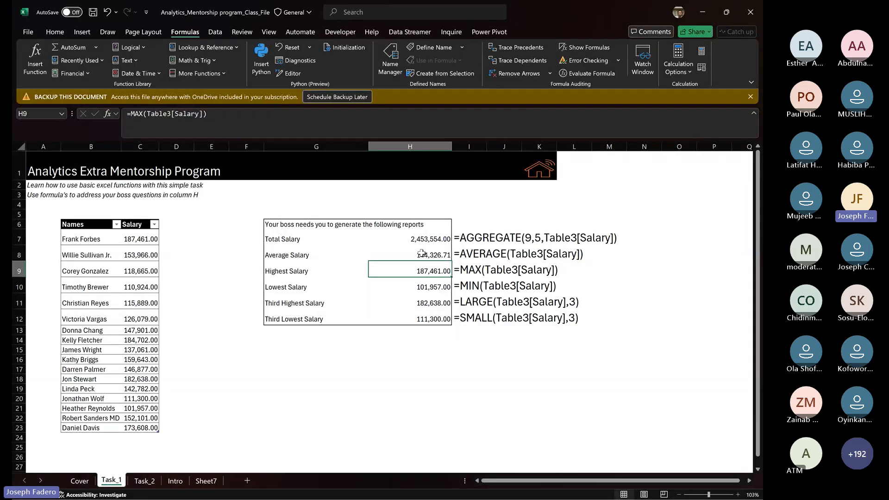
key("ctrl+z")
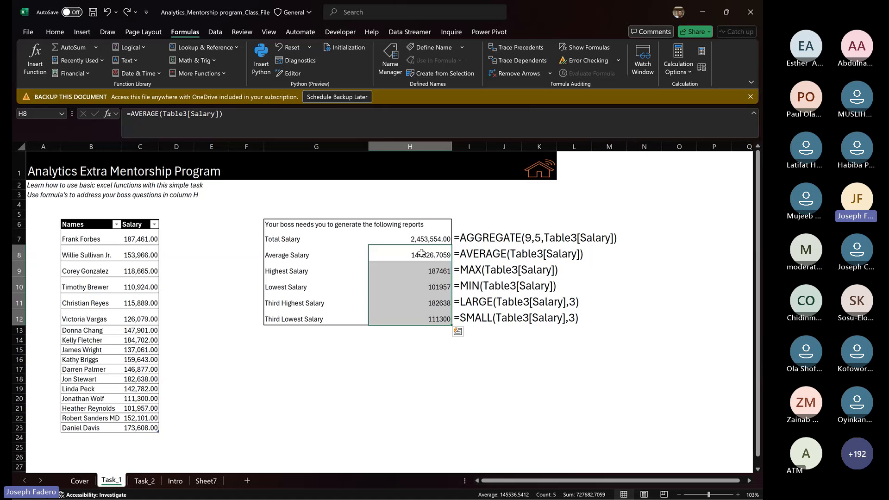
key("ctrl+y")
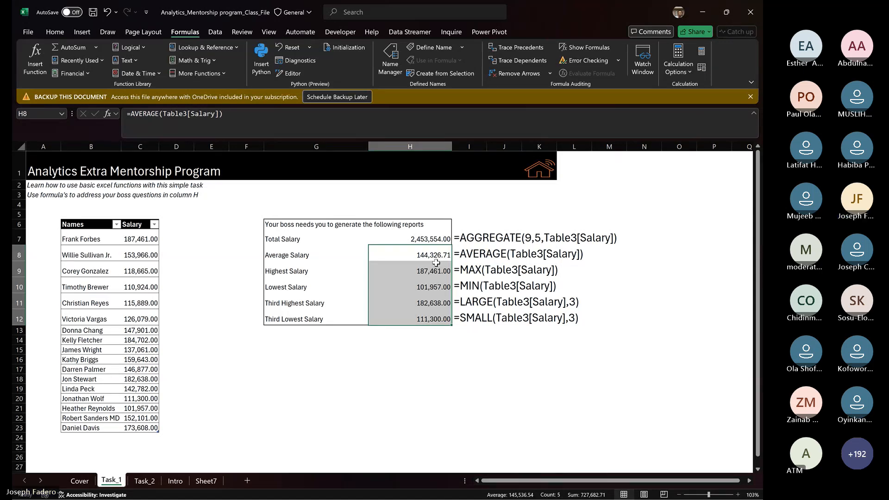
Preview the Currency, Accounting and Custom number format categories for H8:H12 without applying any of them.
key("ctrl+1")
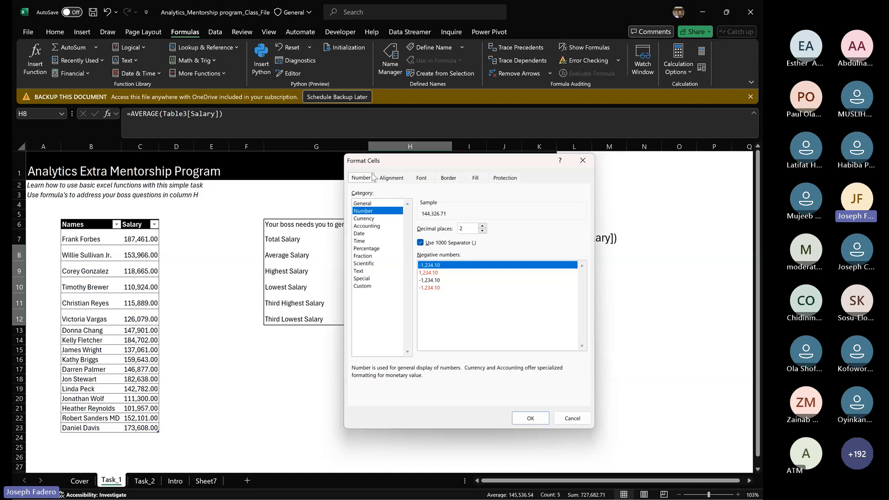
left_click_drag(402, 163, 174, 146)
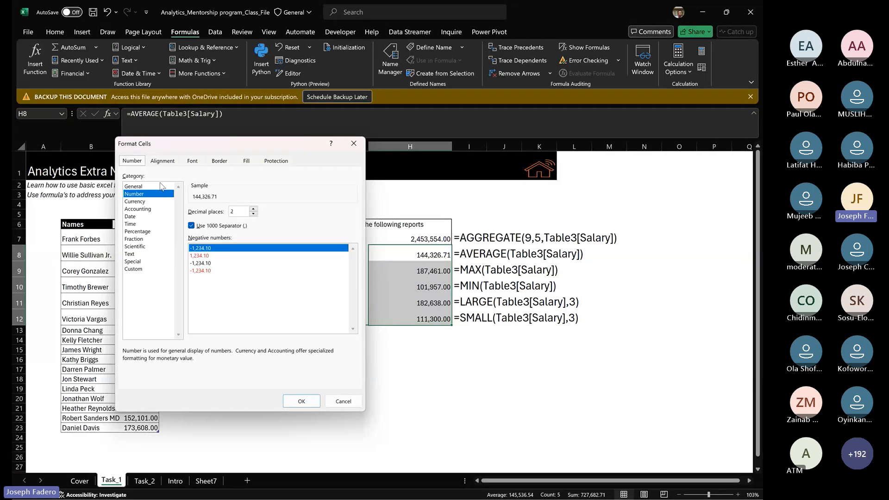
left_click(140, 203)
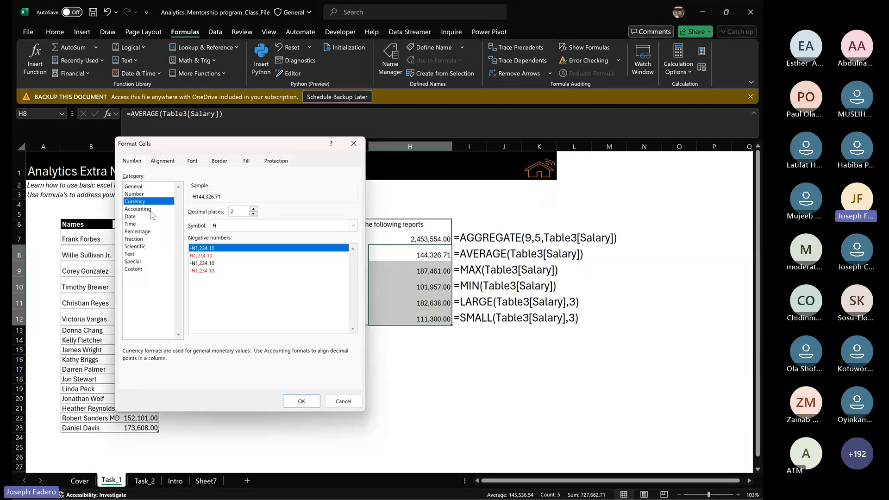
left_click(151, 209)
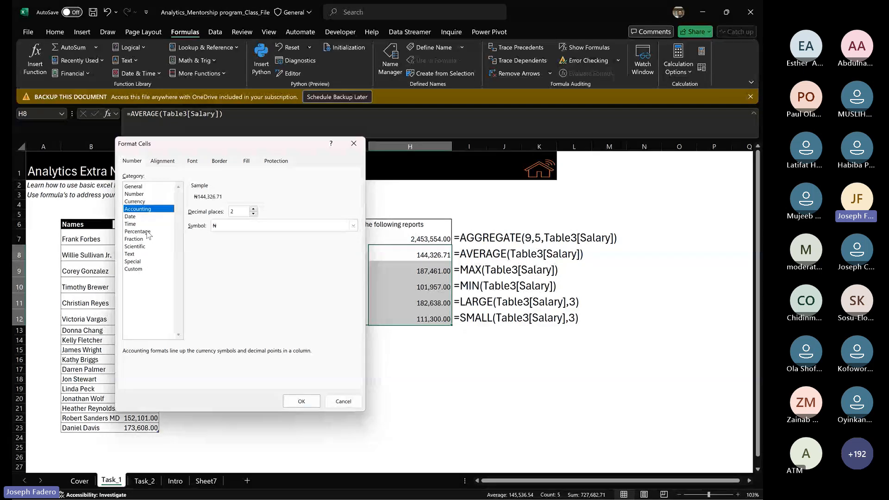
left_click(146, 271)
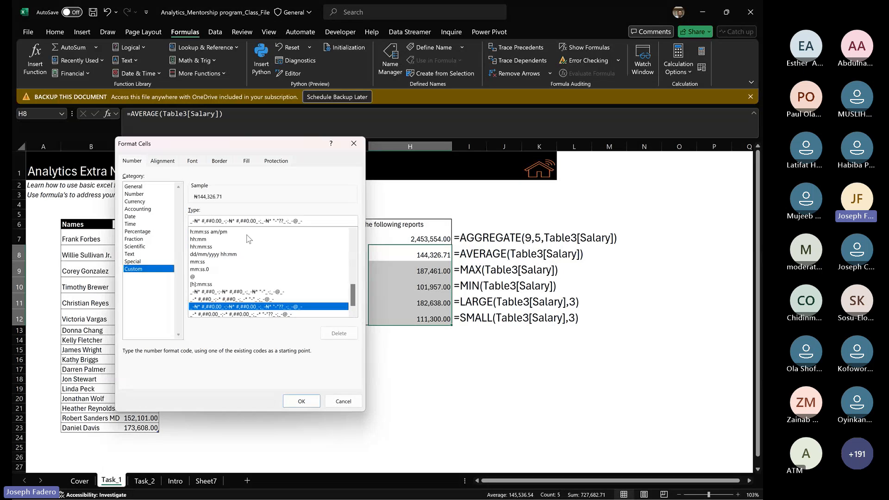
left_click(343, 402)
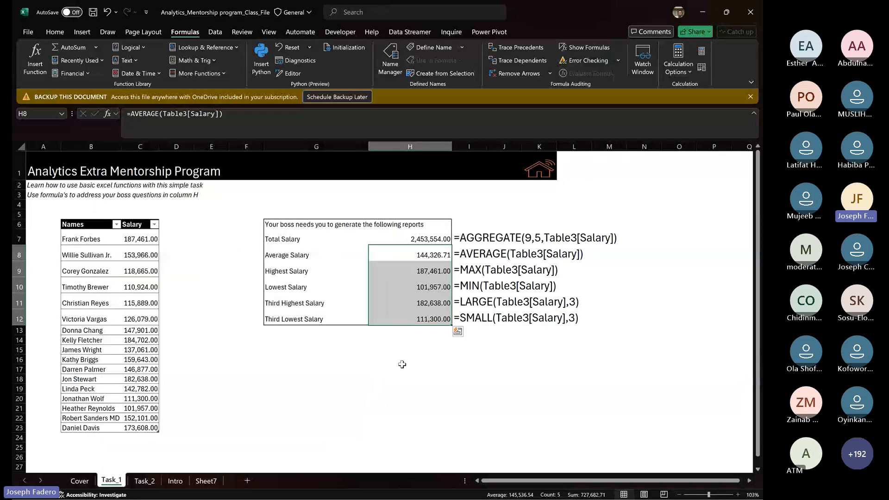
Apply the custom number format #,##0.00,"K" to the salary results in H8:H12.
key("ctrl+1")
left_click(143, 269)
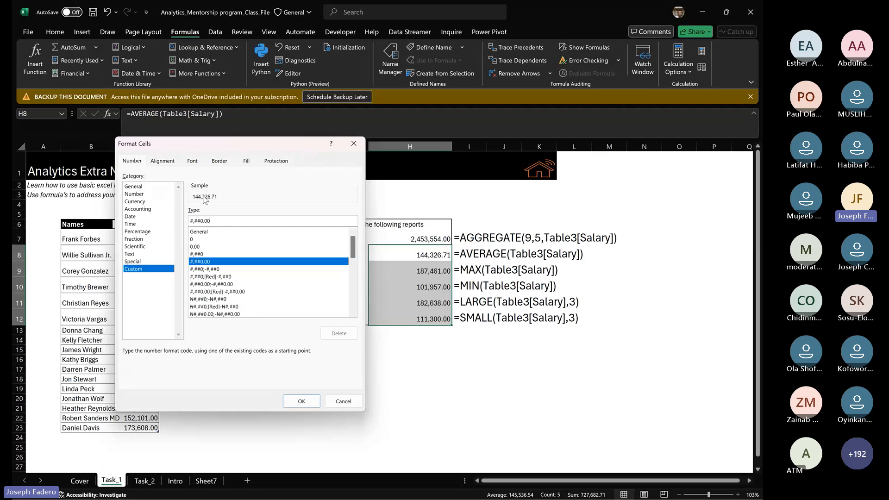
left_click(219, 223)
type(",")
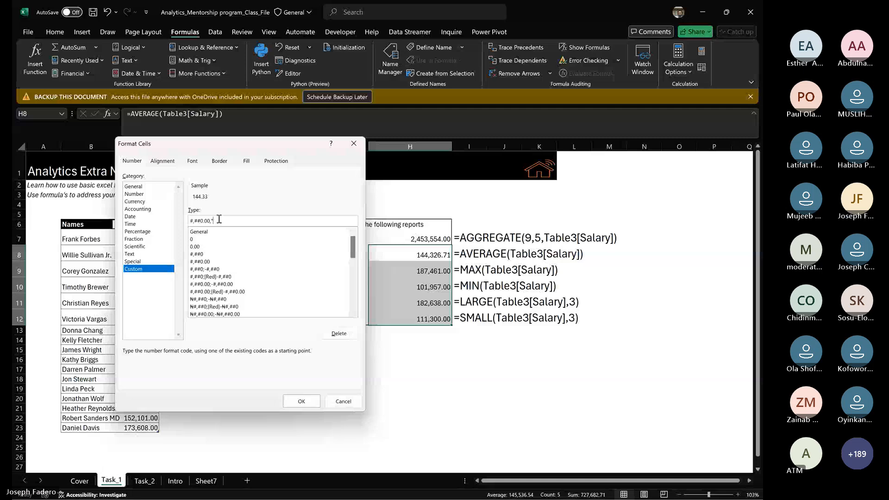
type("\"K")
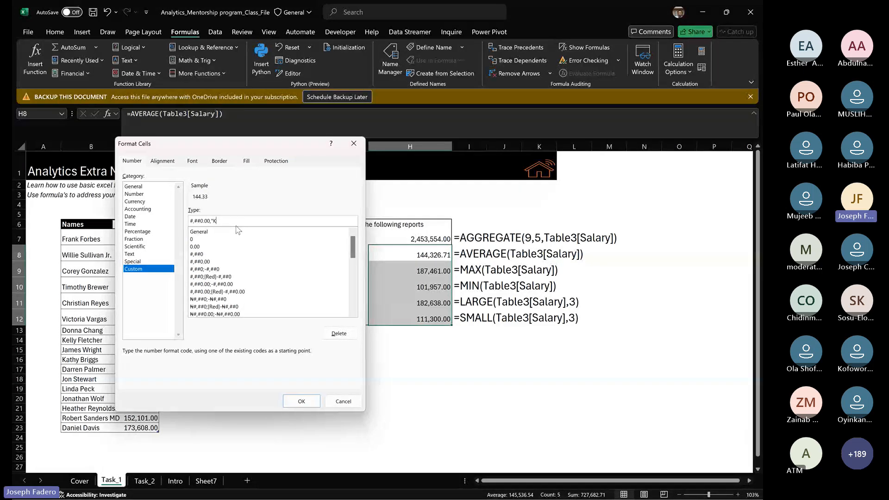
type("\"")
left_click(300, 401)
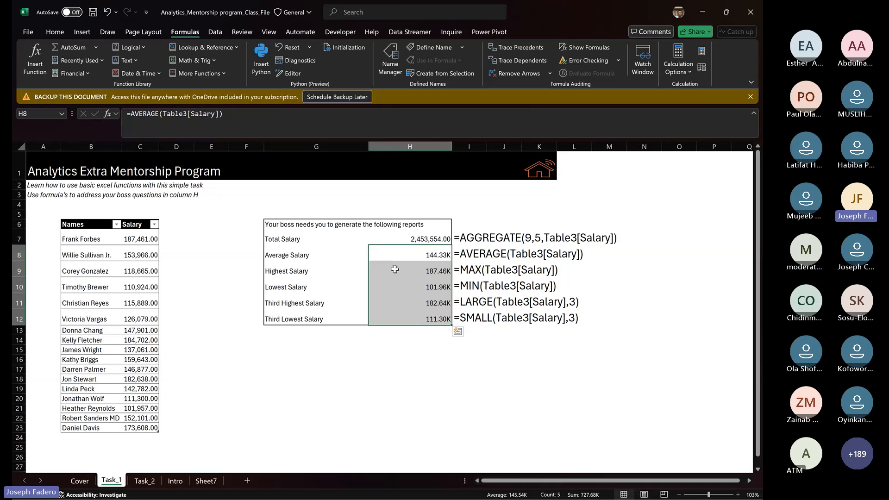
Switch H8:H12 to the number format with thousands separators and two decimals, and reset the range to General.
left_click(412, 250)
key("Down")
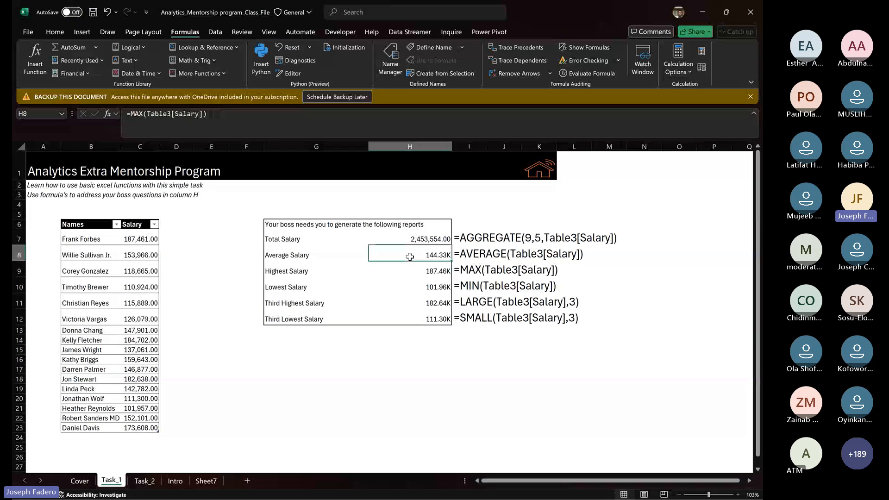
key("Up")
key("ctrl+shift+Down")
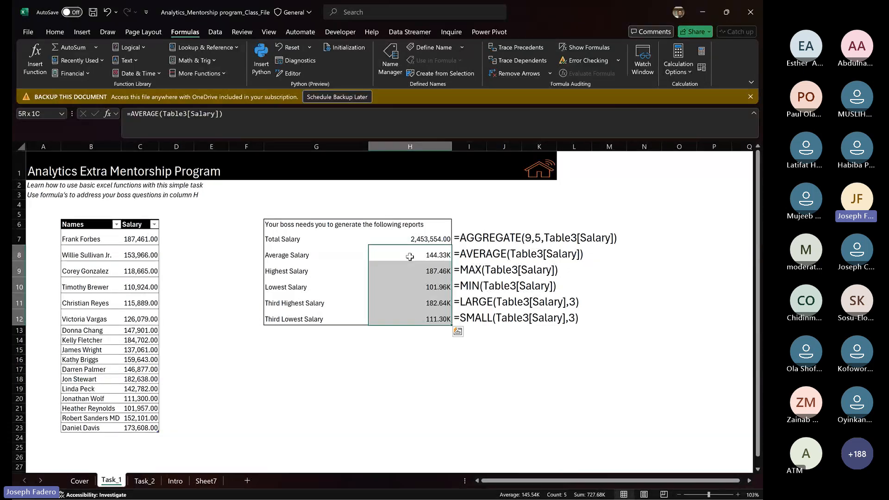
key("ctrl+shift+1")
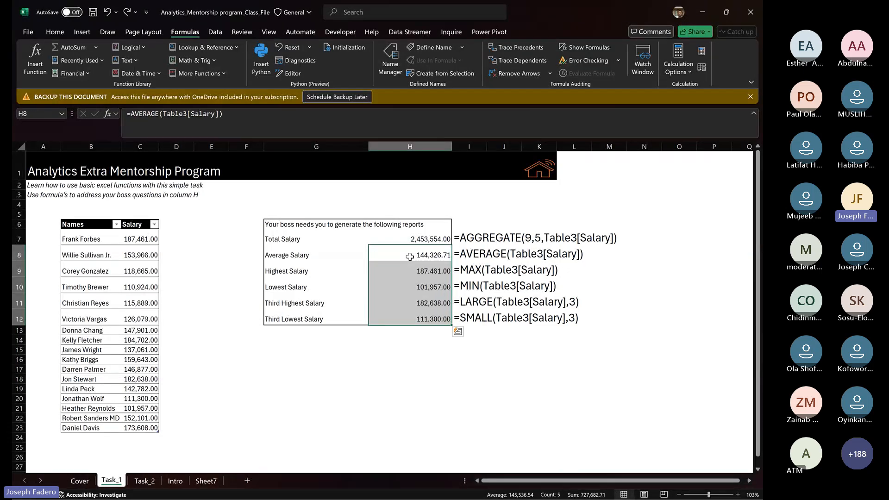
key("ctrl+shift+grave")
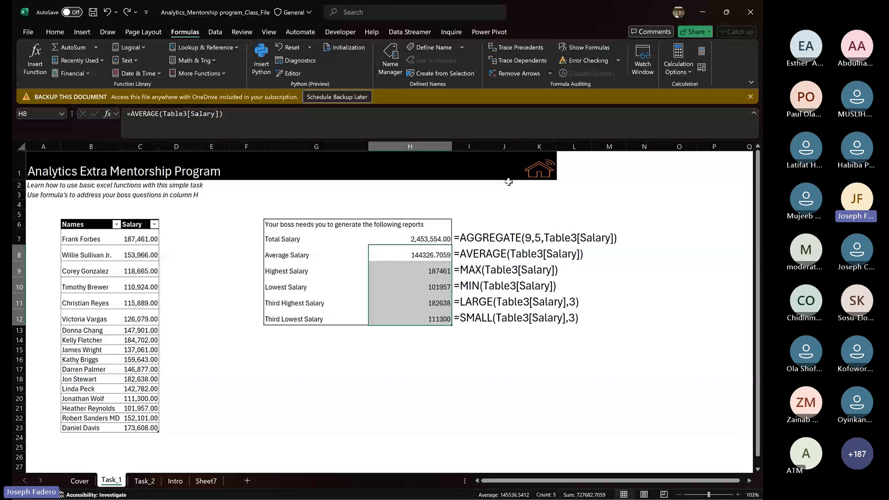
Inspect the Total, Average and Highest Salary cells in H7:H9 to compare their number formats.
left_click(418, 237)
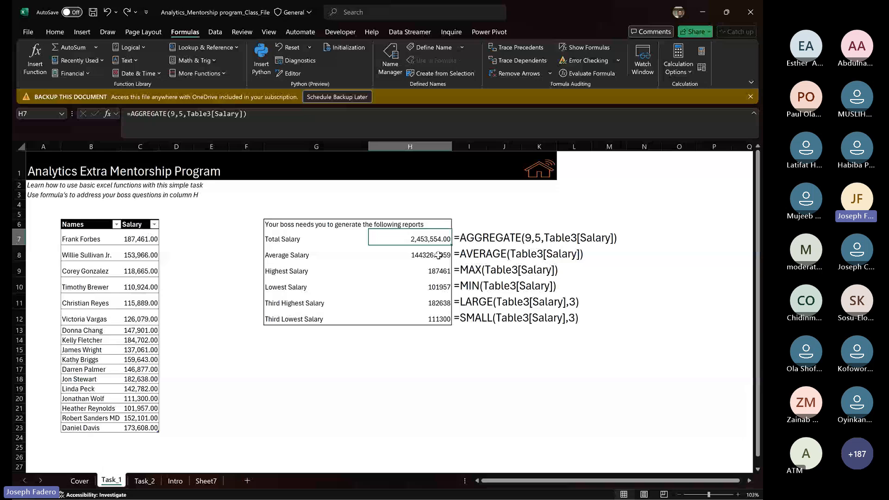
left_click(438, 255)
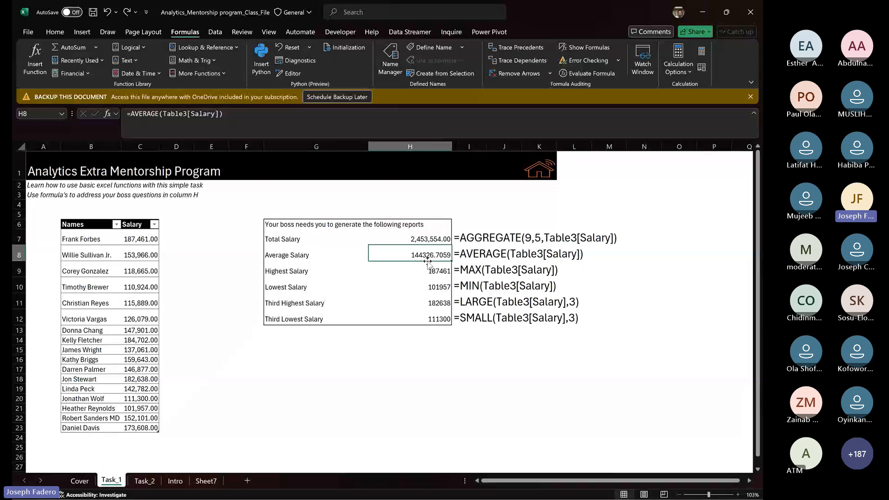
left_click(433, 274)
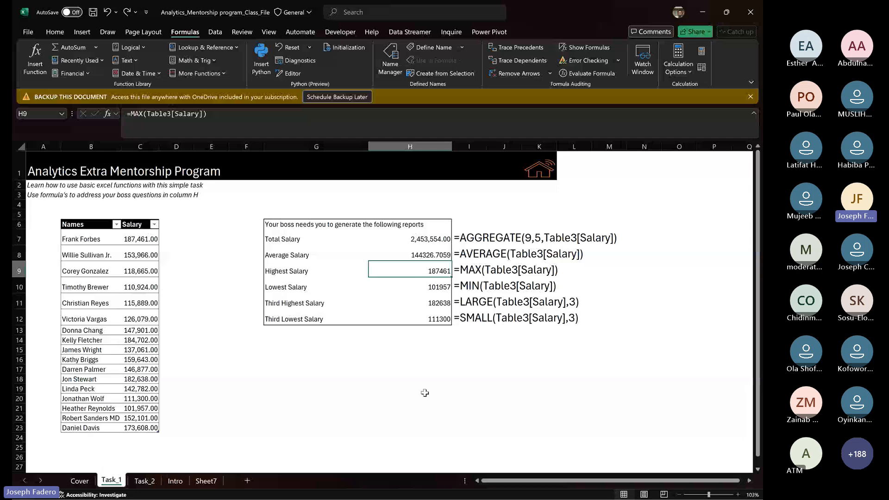
Switch to Task_2 and inspect the Last Name check cell D6 and the first Last Name cell D8.
left_click(134, 480)
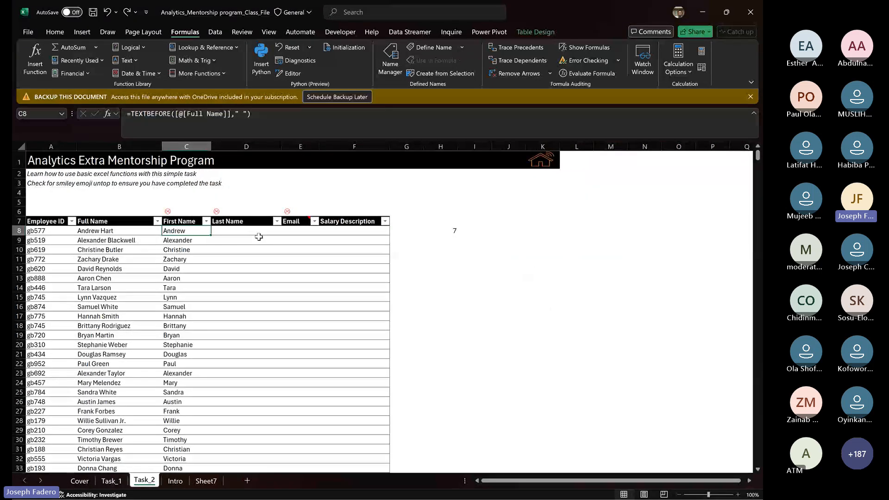
left_click(243, 212)
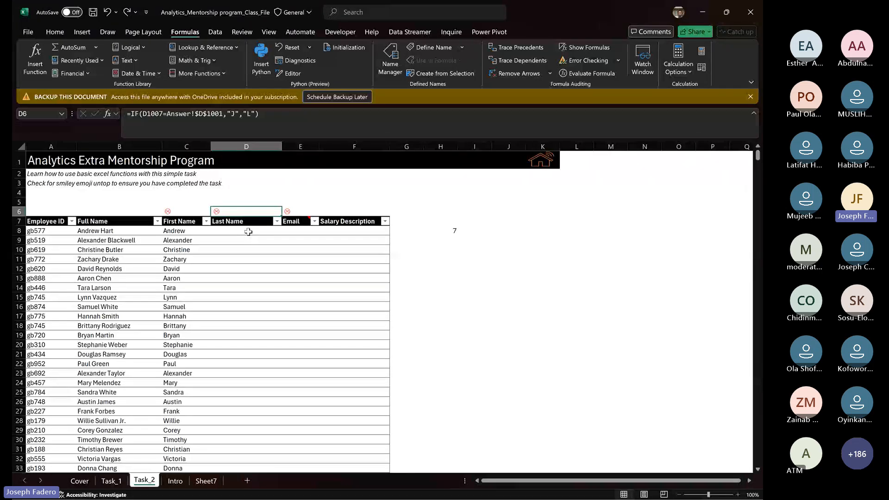
left_click(246, 231)
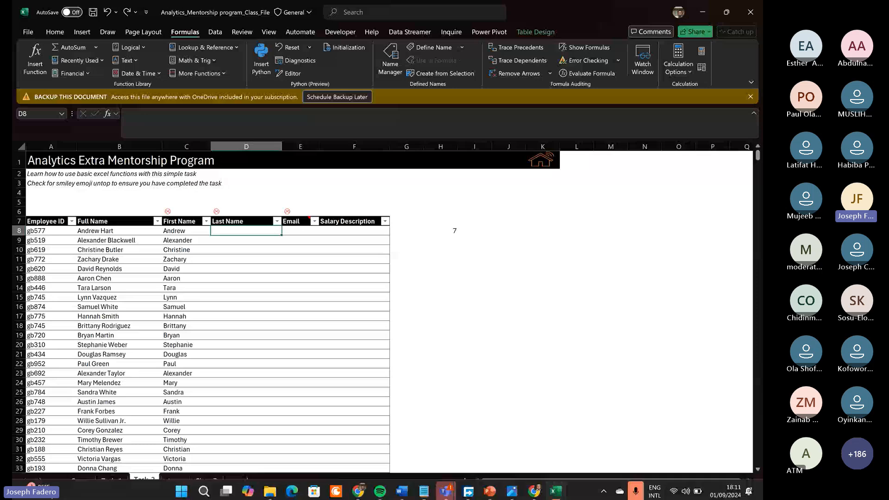
Switch to the PowerPoint slide show, advance to the Quiz and Evaluation slide, and return to the Excel workbook.
left_click(493, 495)
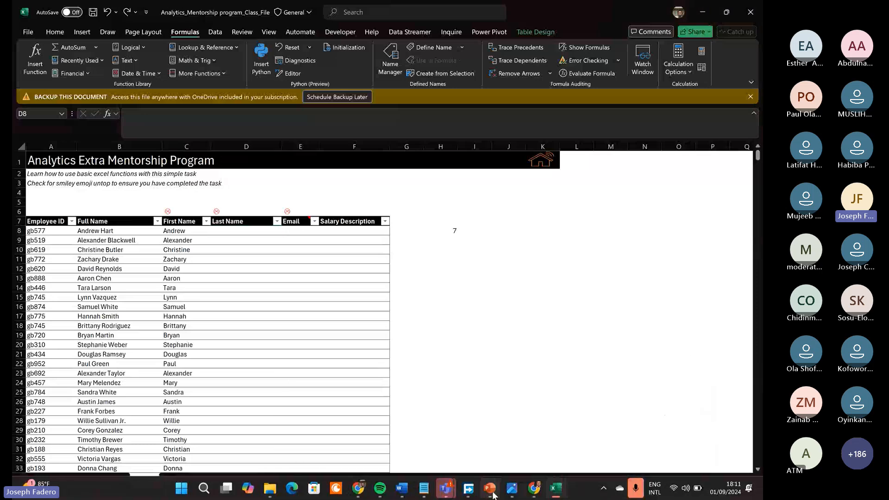
mouse_move(492, 495)
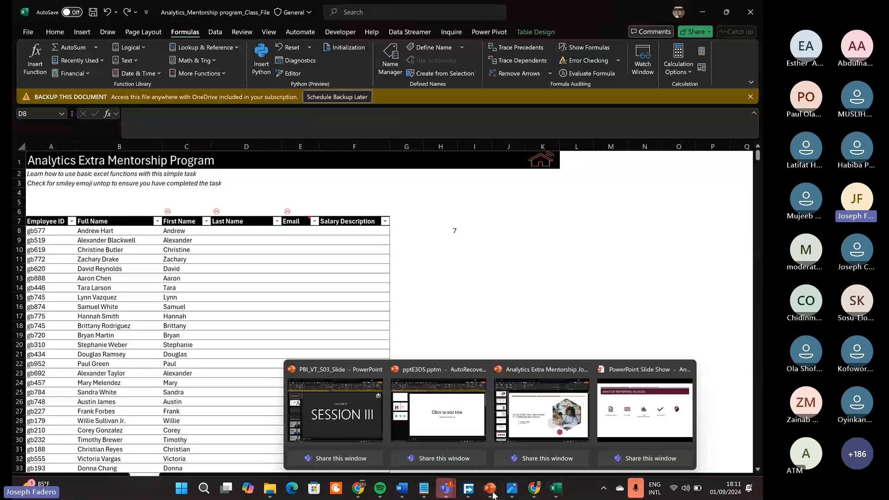
left_click(634, 423)
left_click(477, 371)
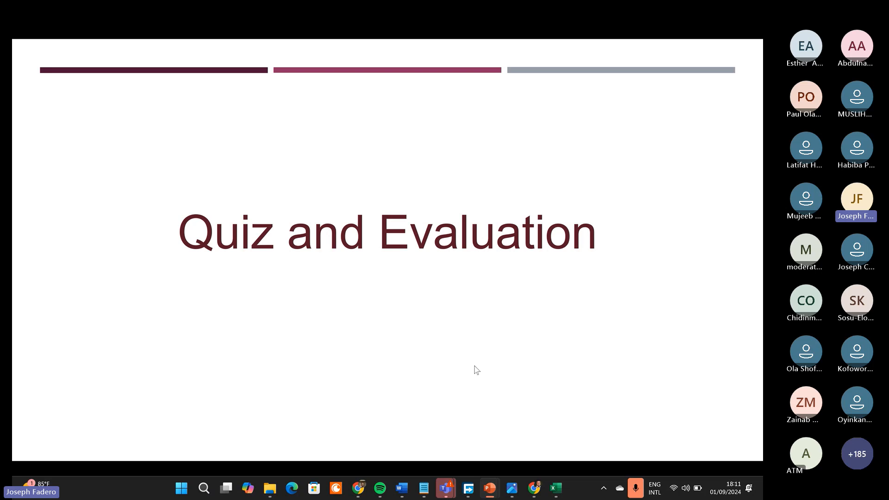
key("alt+Tab")
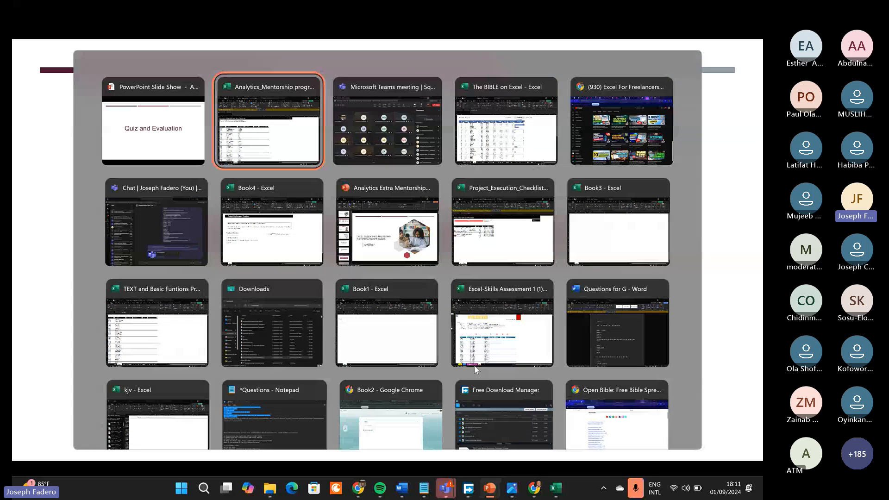
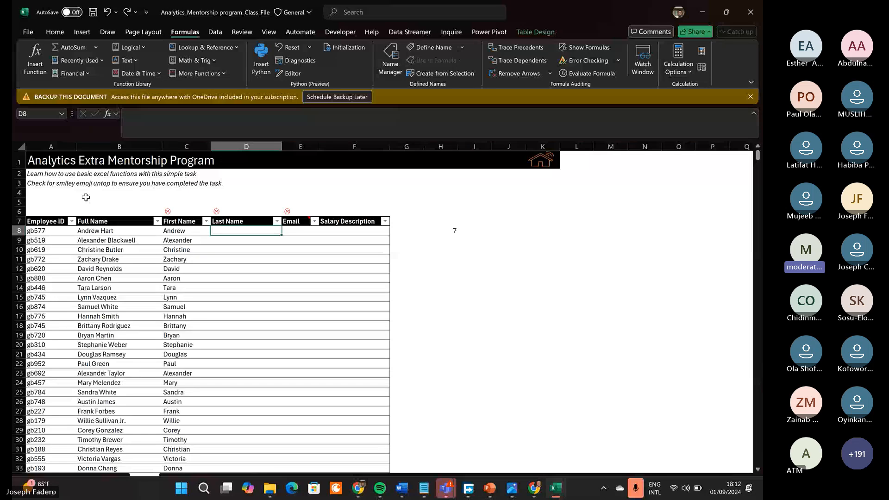
Delete the stray number in H8 on Task_2.
left_click(450, 229)
key("Delete")
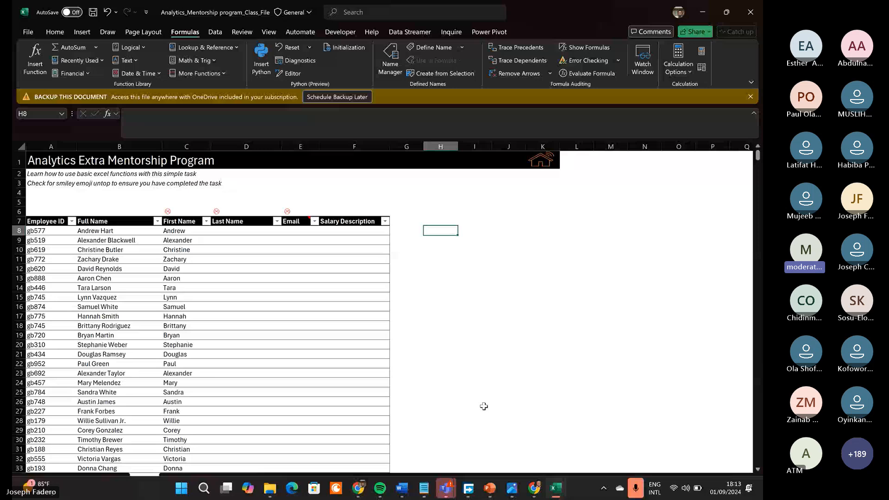
Switch to the Microsoft Teams meeting and review its gallery pages, meeting chat and participants list.
mouse_move(445, 488)
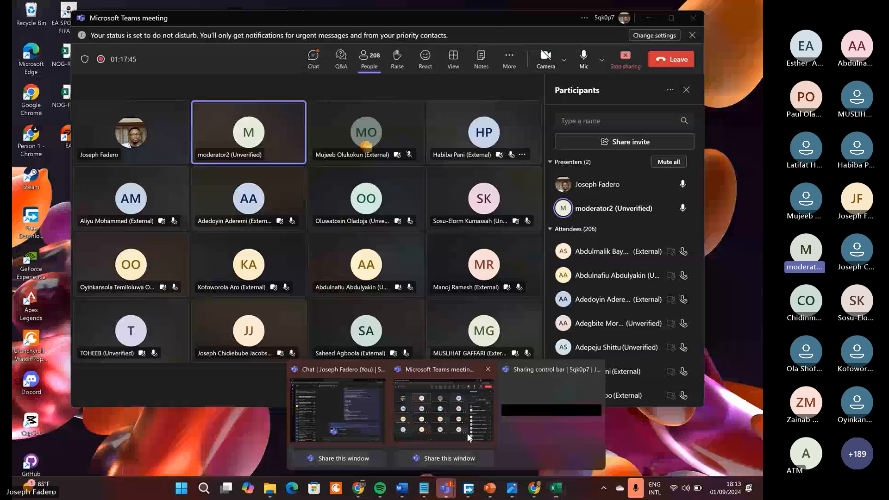
left_click(467, 432)
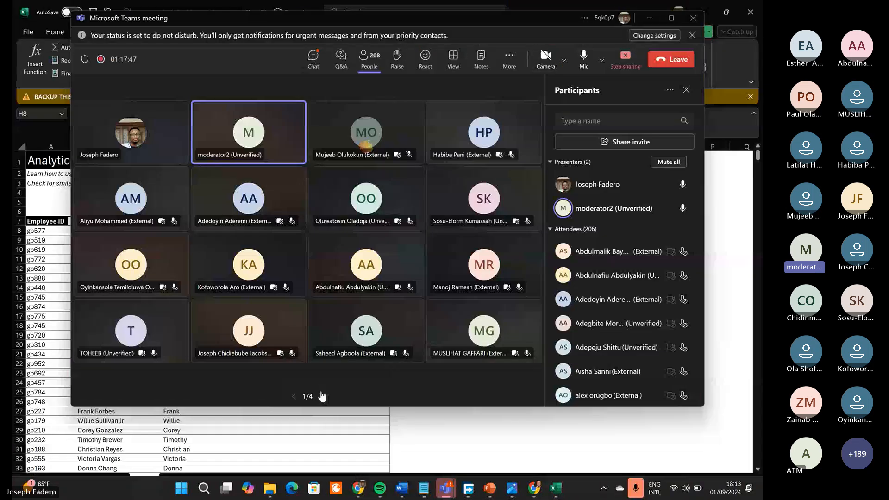
left_click(321, 396)
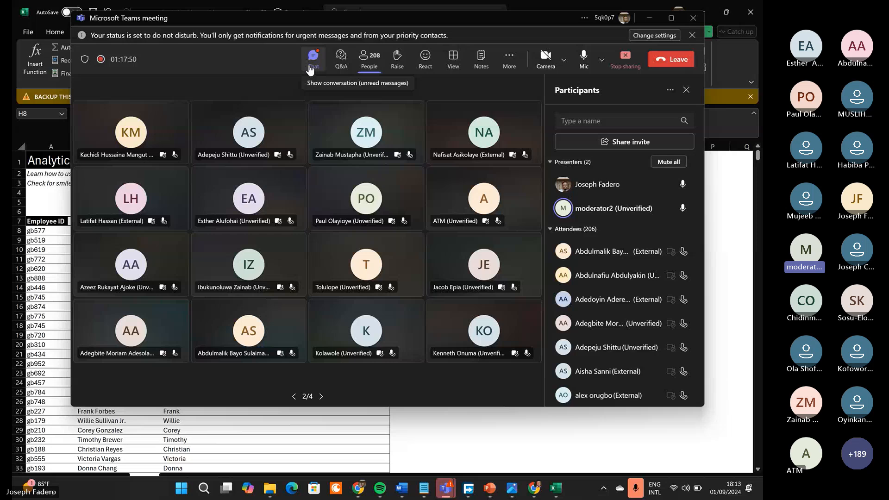
left_click(310, 69)
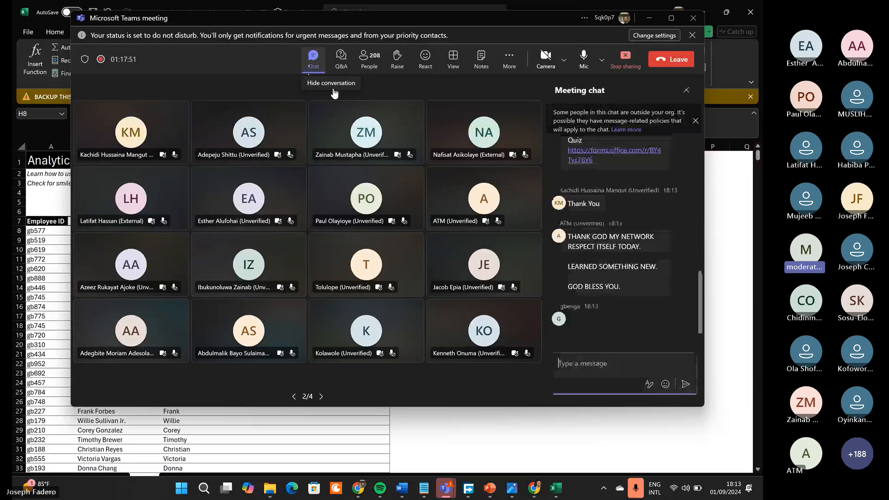
mouse_move(652, 251)
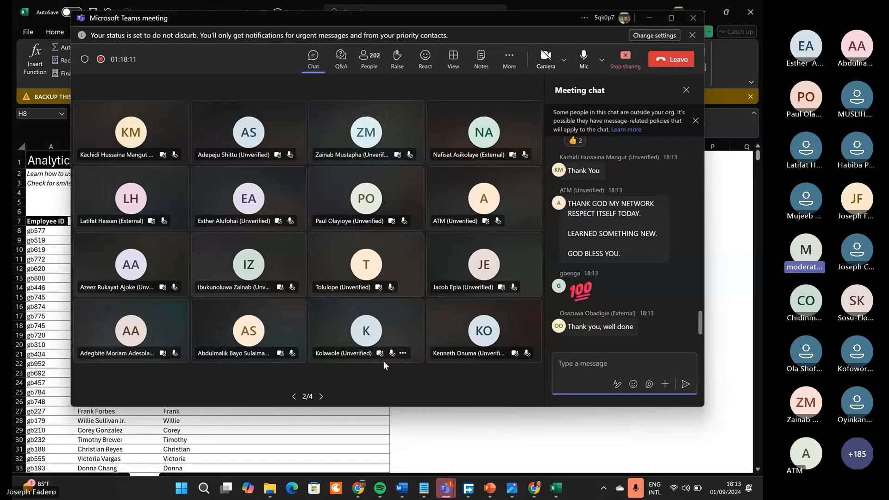
left_click(321, 396)
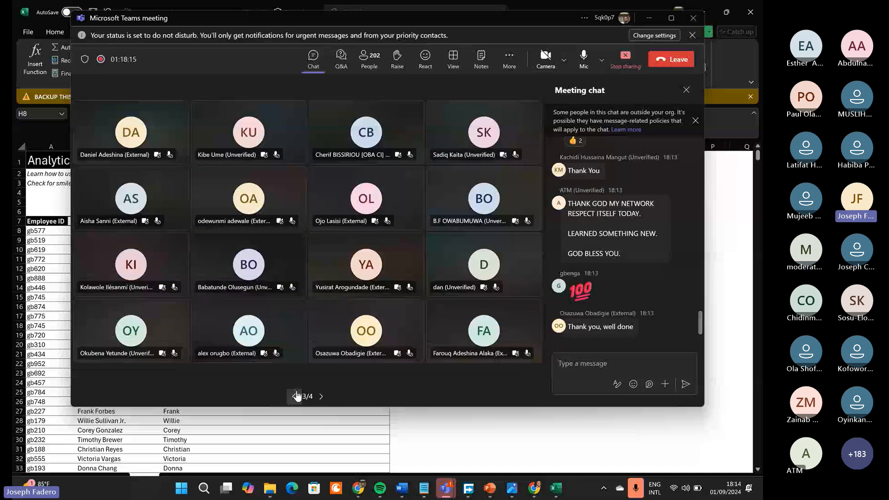
left_click(294, 396)
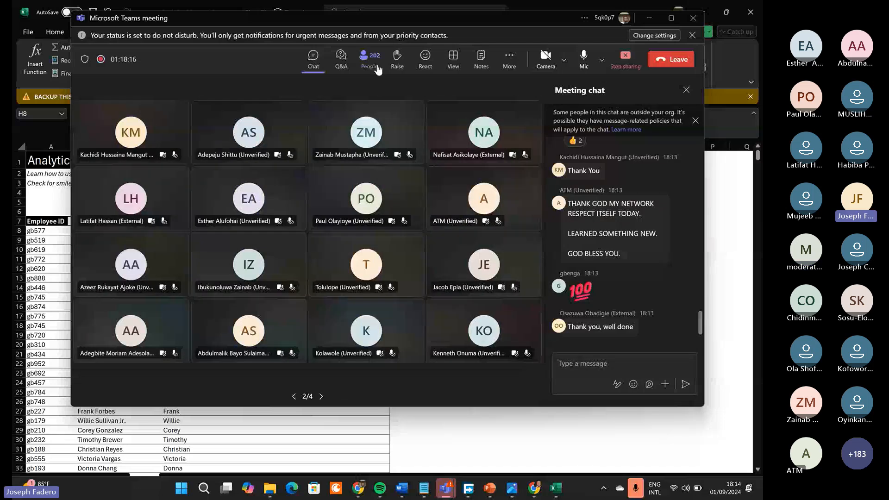
left_click(377, 67)
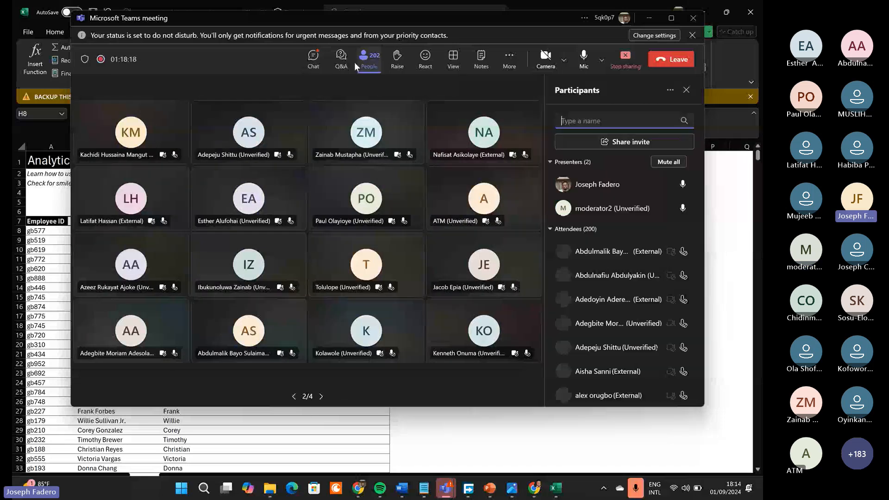
left_click(323, 68)
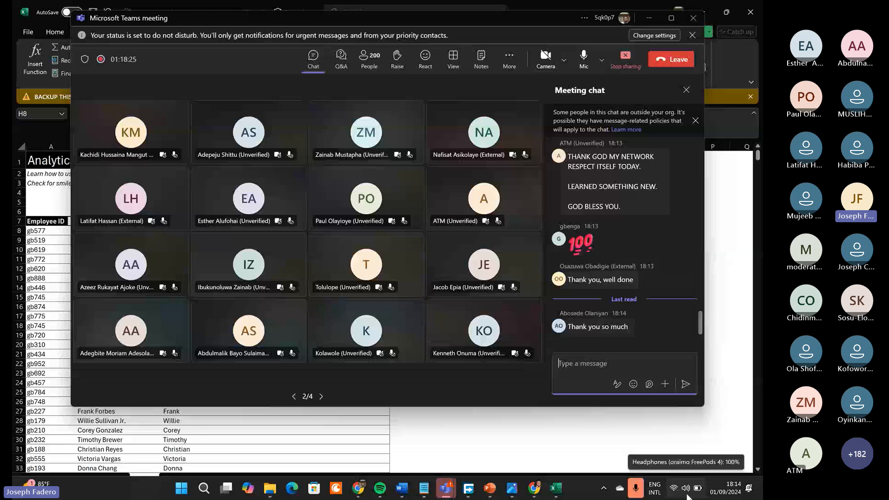
Show the meeting's participants list and dismiss the raised-hand notification.
left_click(381, 67)
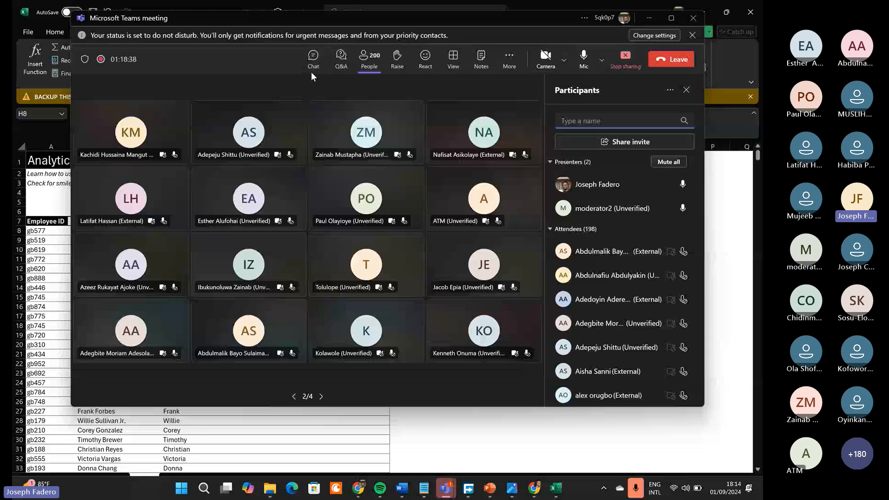
left_click(509, 59)
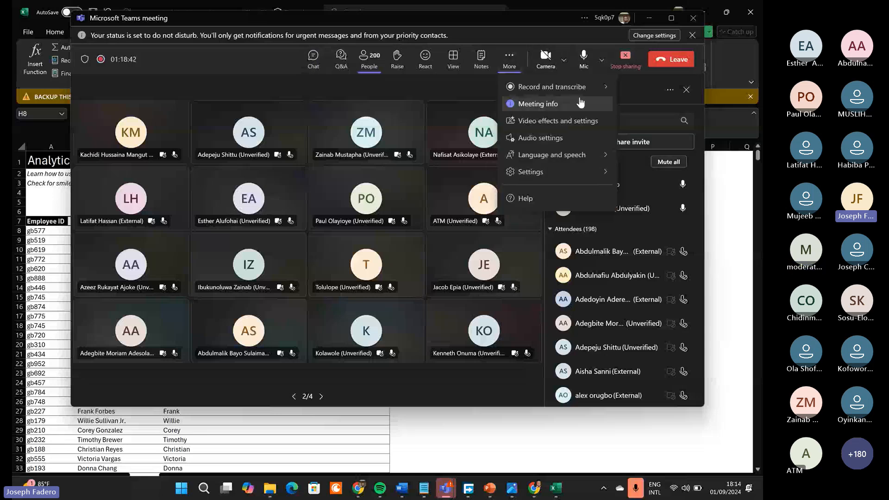
left_click(322, 93)
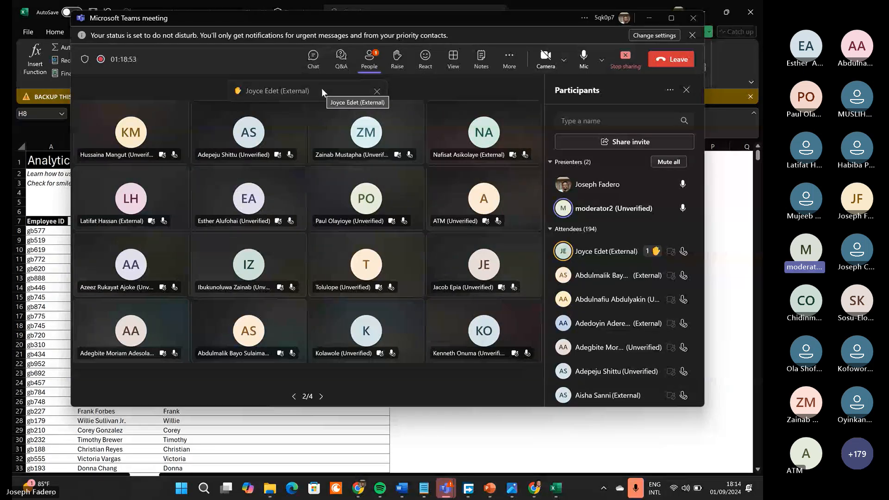
left_click(378, 92)
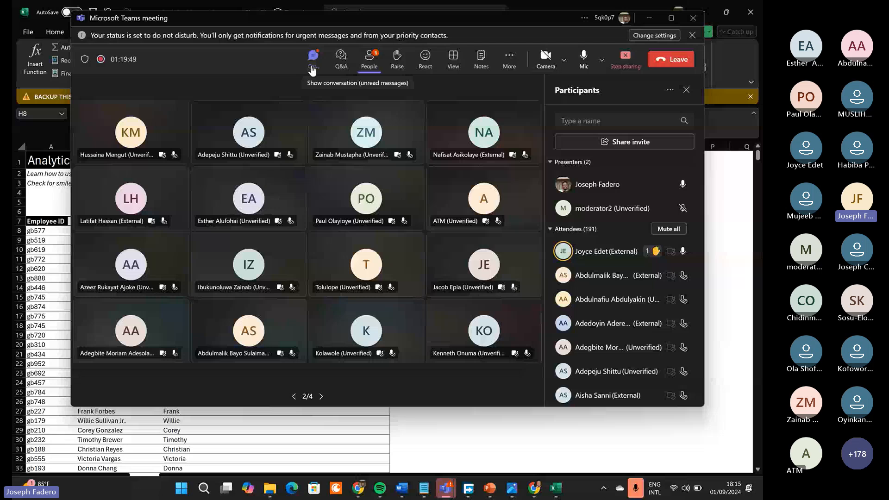
Check the meeting chat for new messages and return to the participants list.
left_click(313, 68)
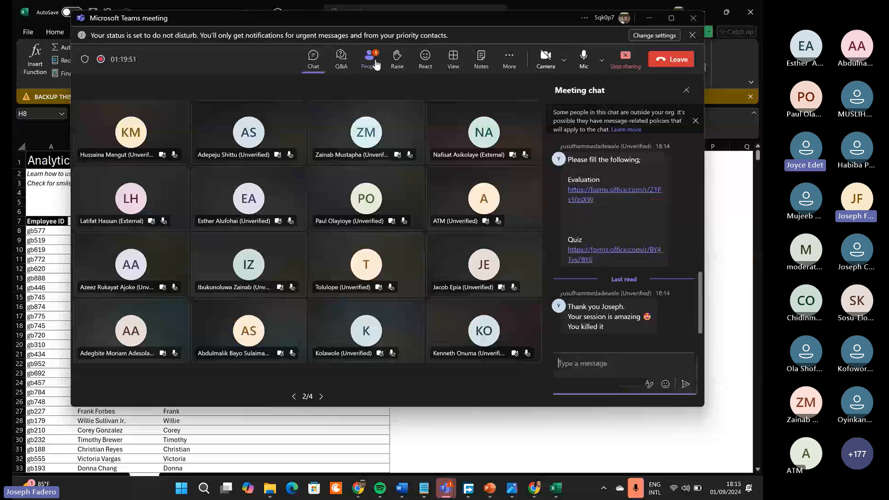
left_click(375, 64)
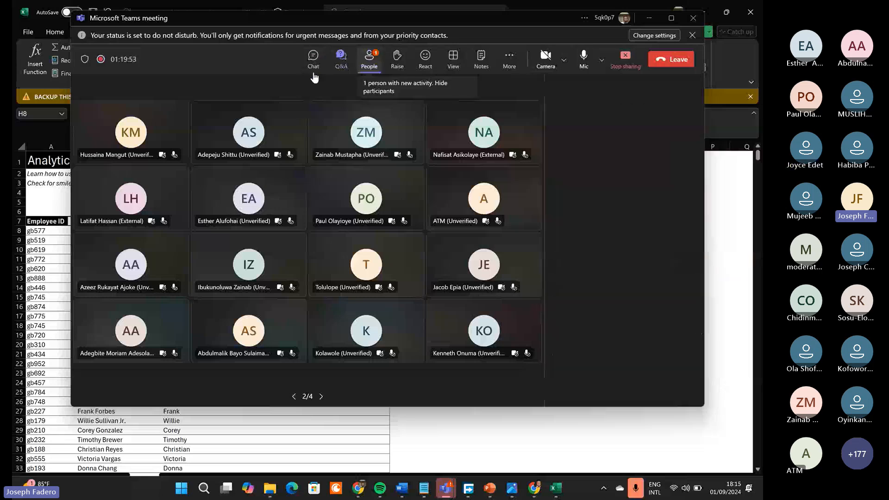
left_click(310, 69)
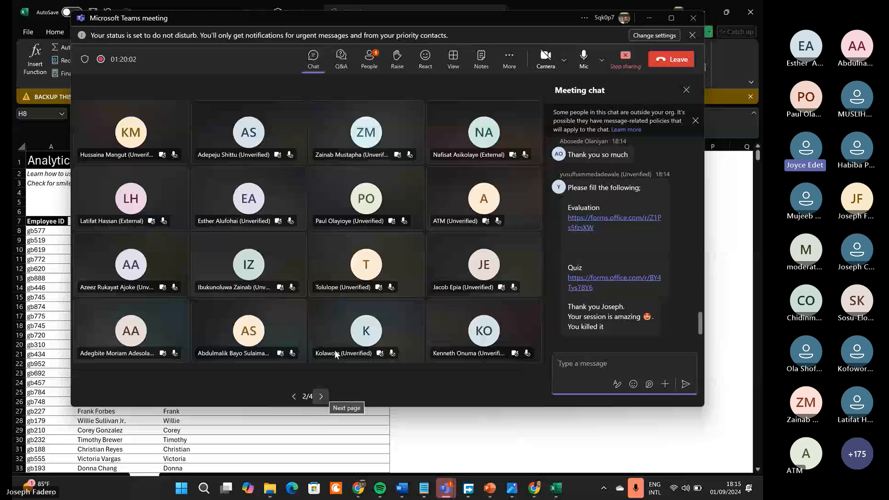
left_click(368, 69)
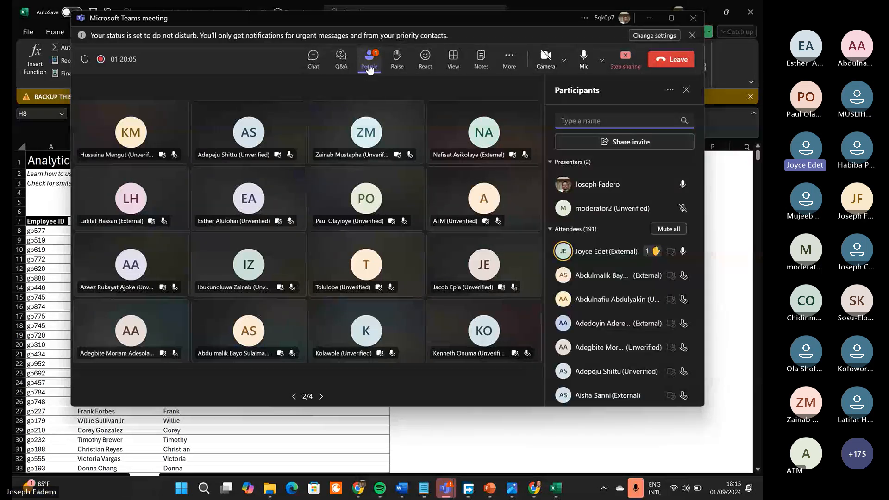